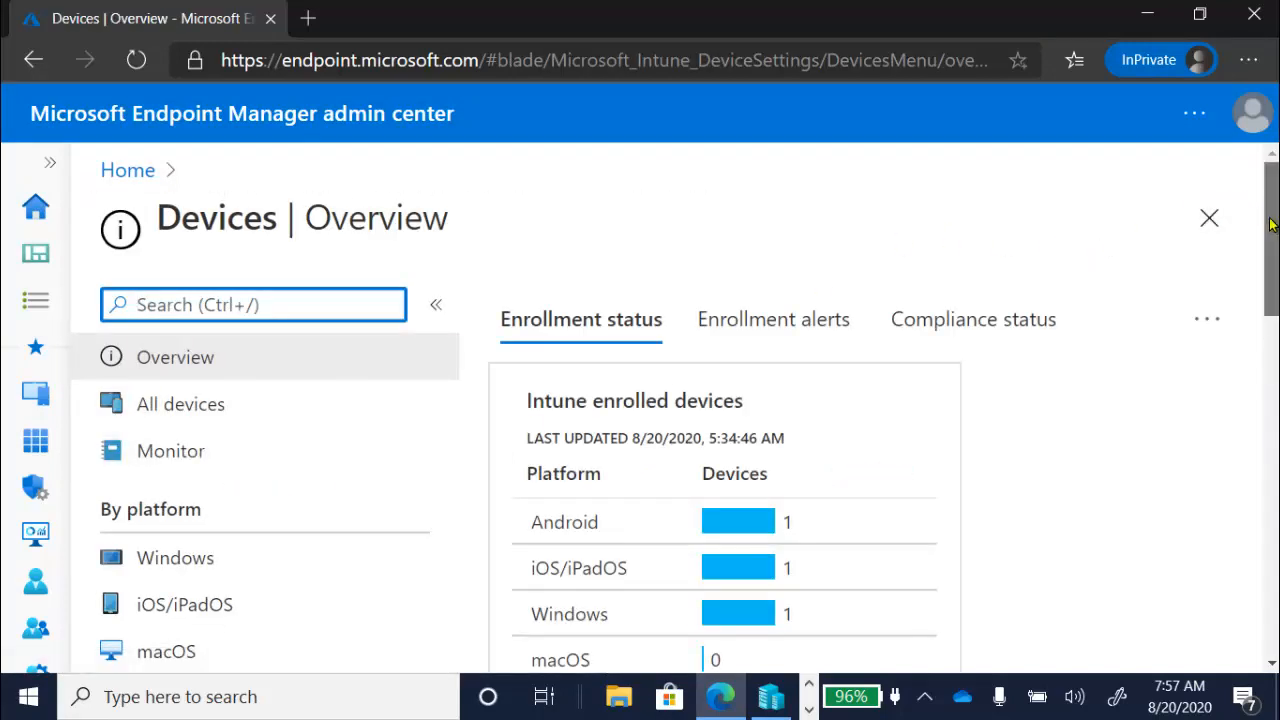
- Open the compliance policies for all device platforms and look through the policy list
{"action": "left_click_drag", "start_coordinate": [1270, 220], "coordinate": [1270, 328]}
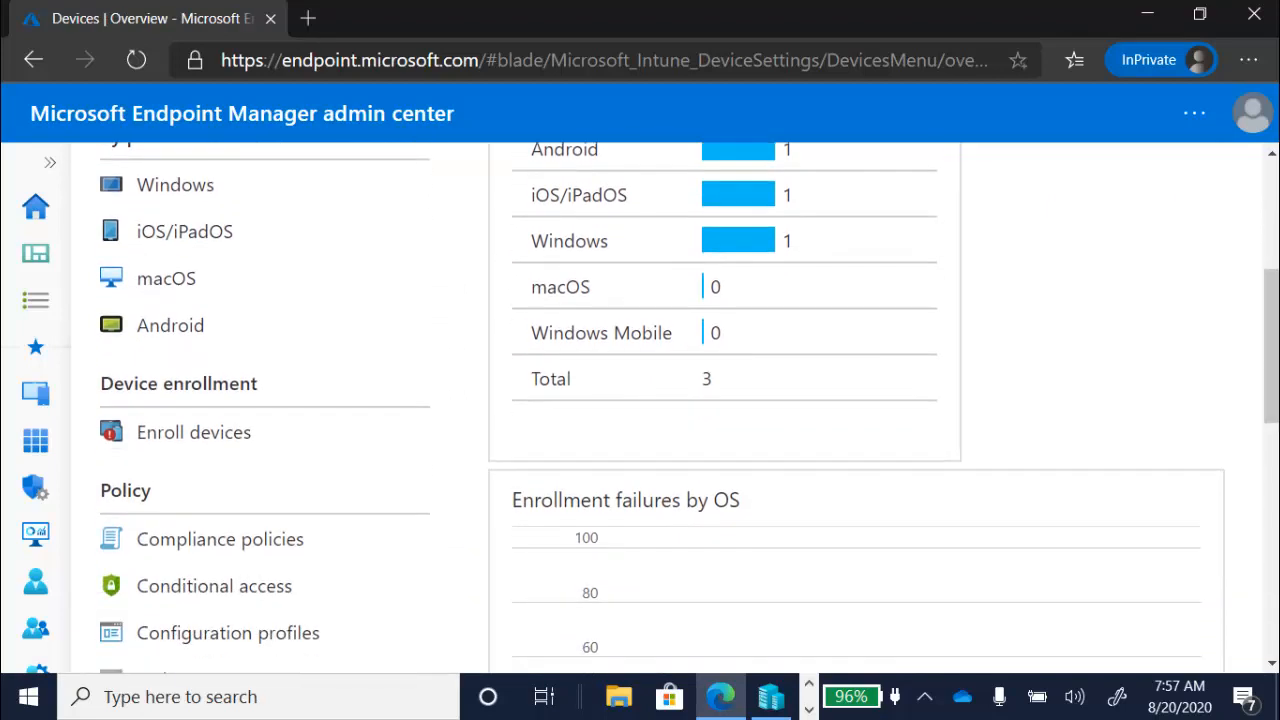
{"action": "left_click", "coordinate": [322, 539]}
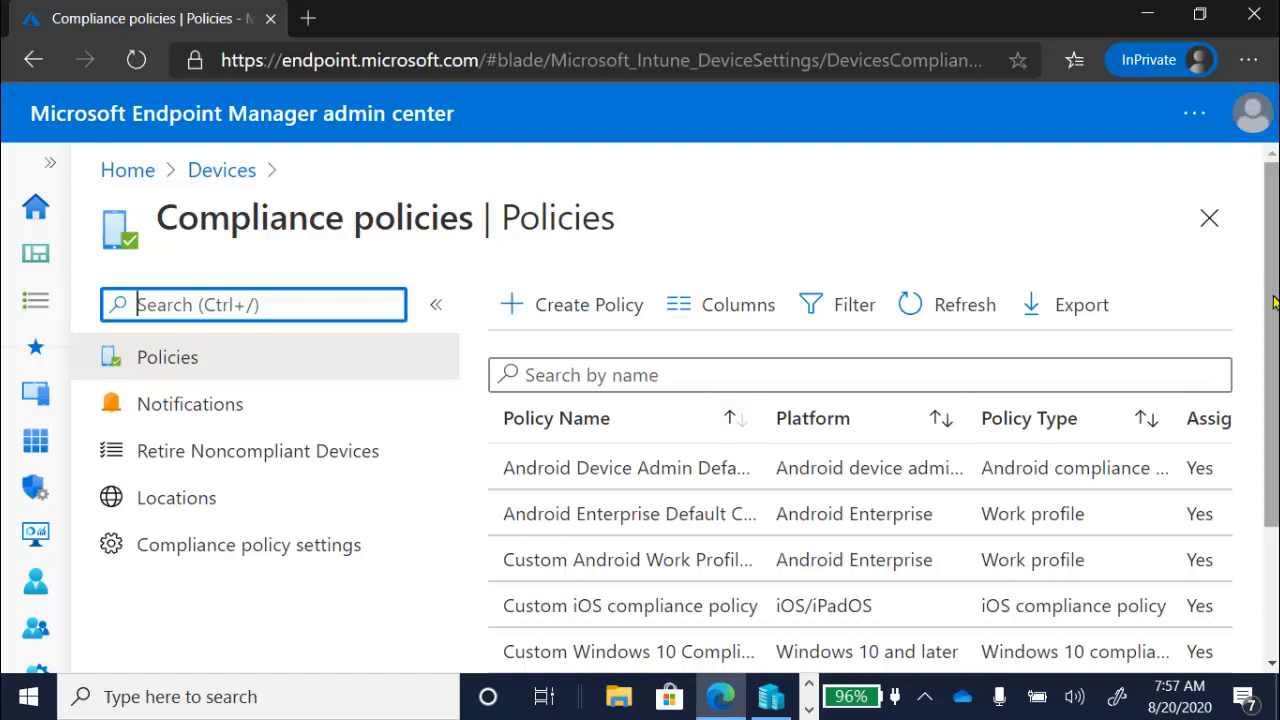
{"action": "scroll", "coordinate": [1276, 340], "scroll_direction": "down", "scroll_amount": 1}
{"action": "mouse_move", "coordinate": [1276, 357]}
{"action": "left_mouse_down"}
{"action": "mouse_move", "coordinate": [1276, 405]}
{"action": "mouse_move", "coordinate": [1276, 335]}
{"action": "left_mouse_up"}
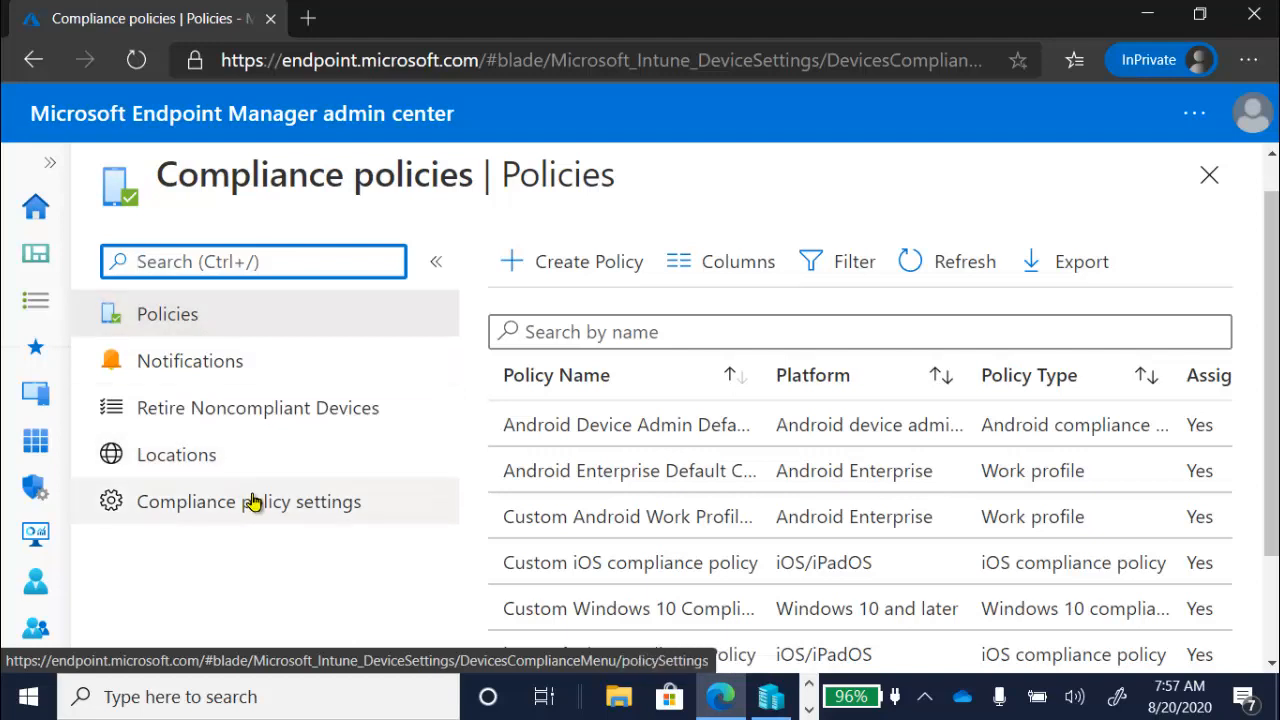
- Go back to the devices overview and show the compliance policies for the Windows platform only
{"action": "left_click", "coordinate": [52, 167]}
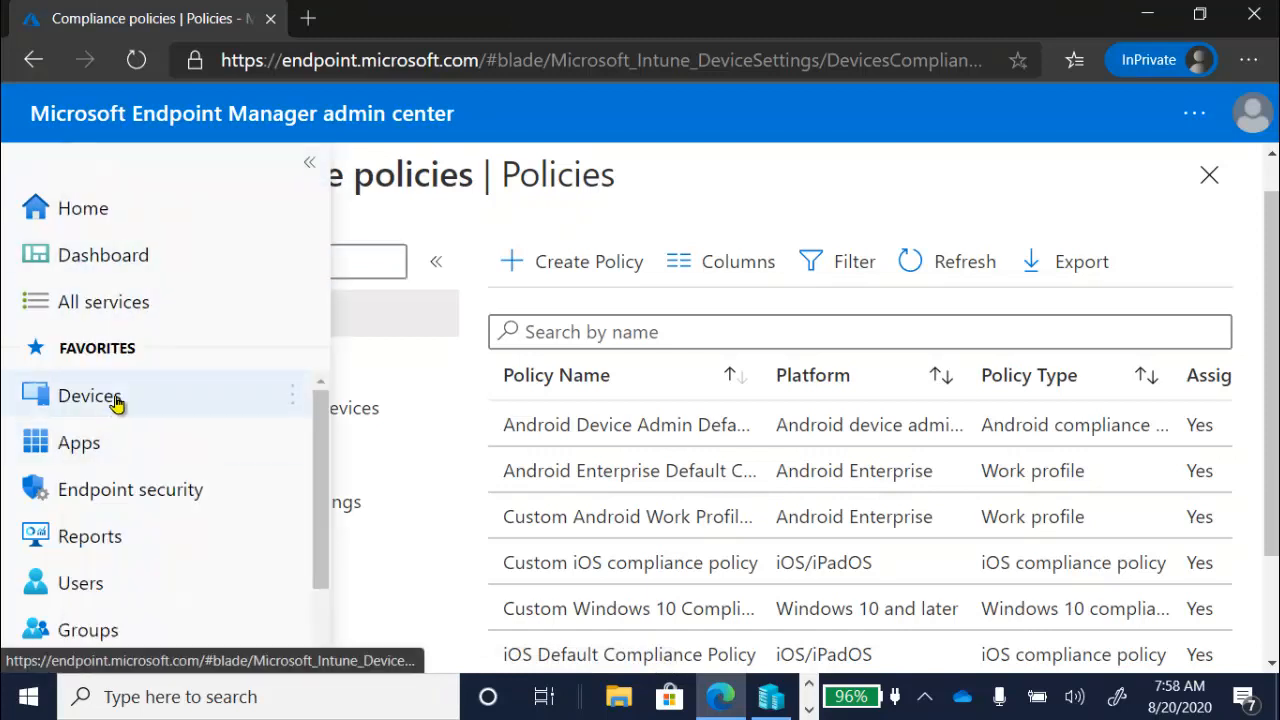
{"action": "left_click", "coordinate": [115, 401]}
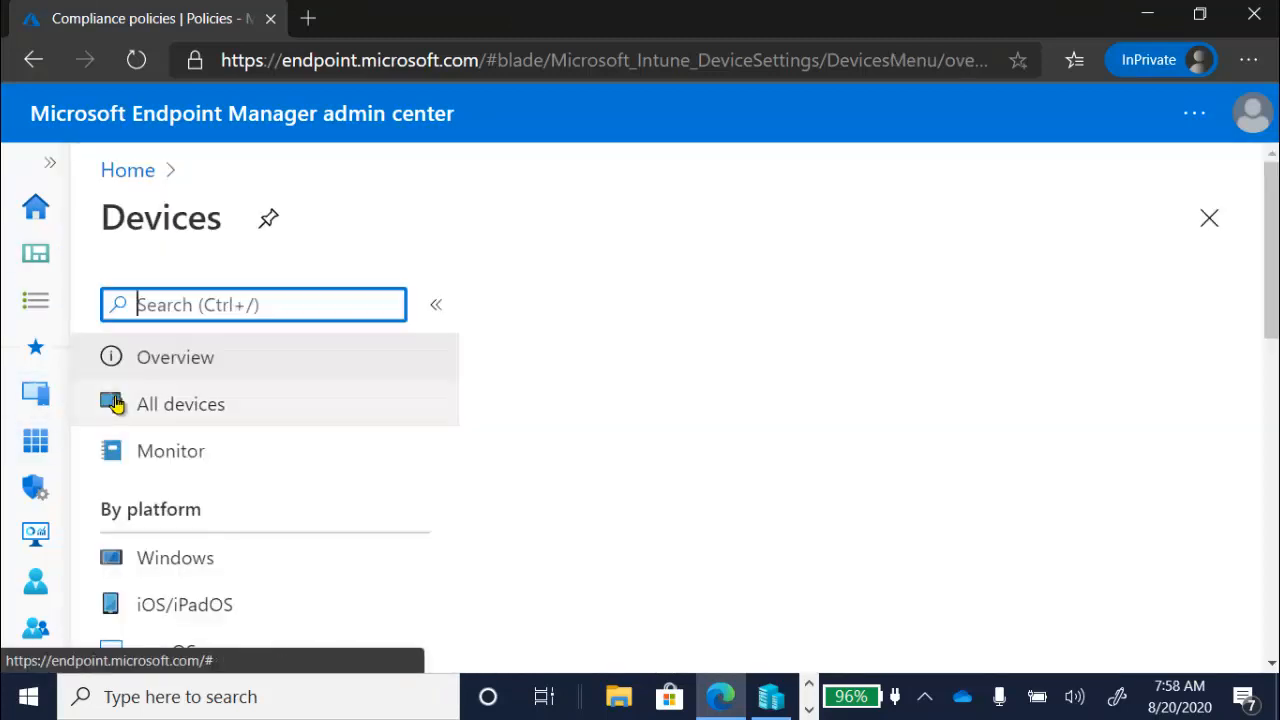
{"action": "left_click", "coordinate": [195, 548]}
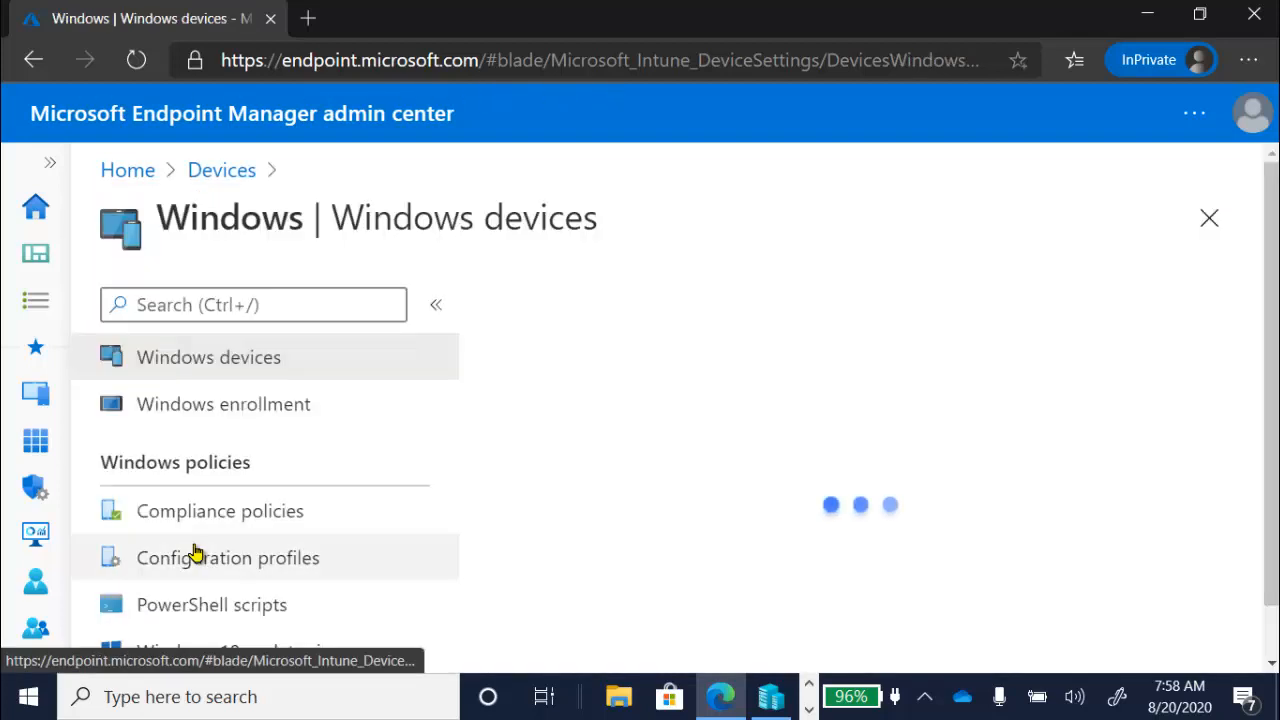
{"action": "left_click", "coordinate": [240, 512]}
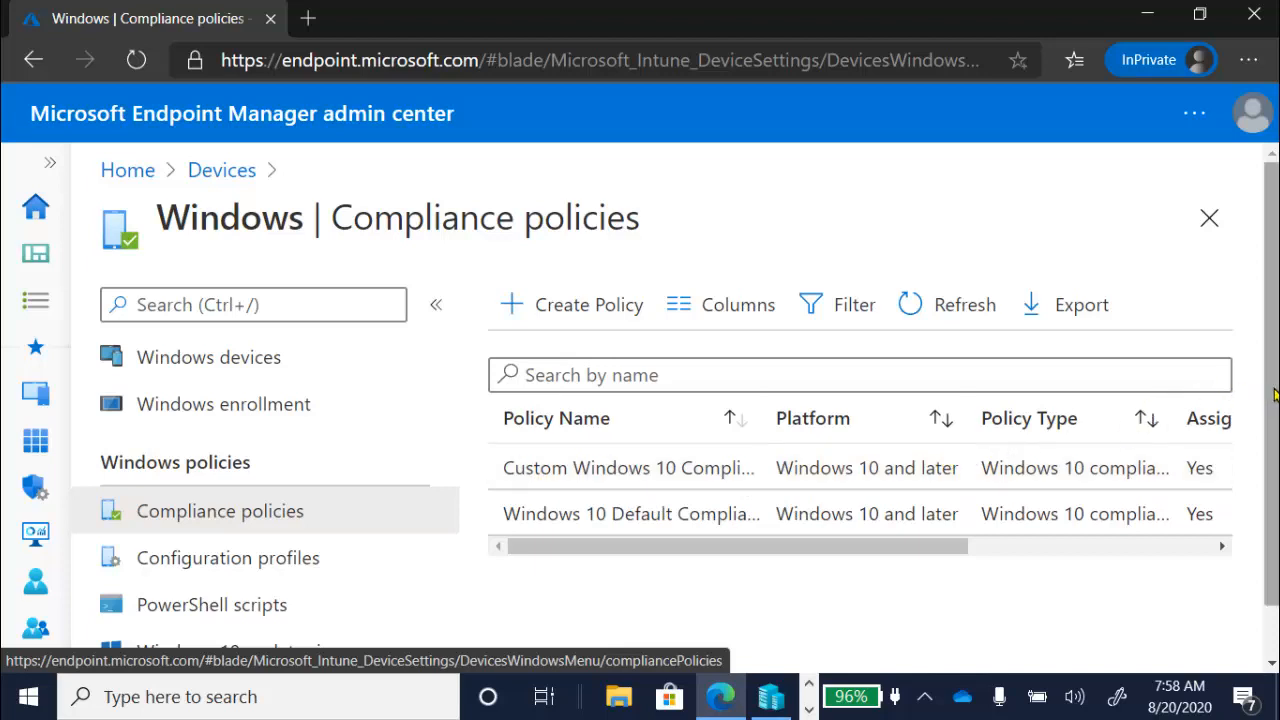
{"action": "scroll", "coordinate": [1275, 396], "scroll_direction": "down", "scroll_amount": 1}
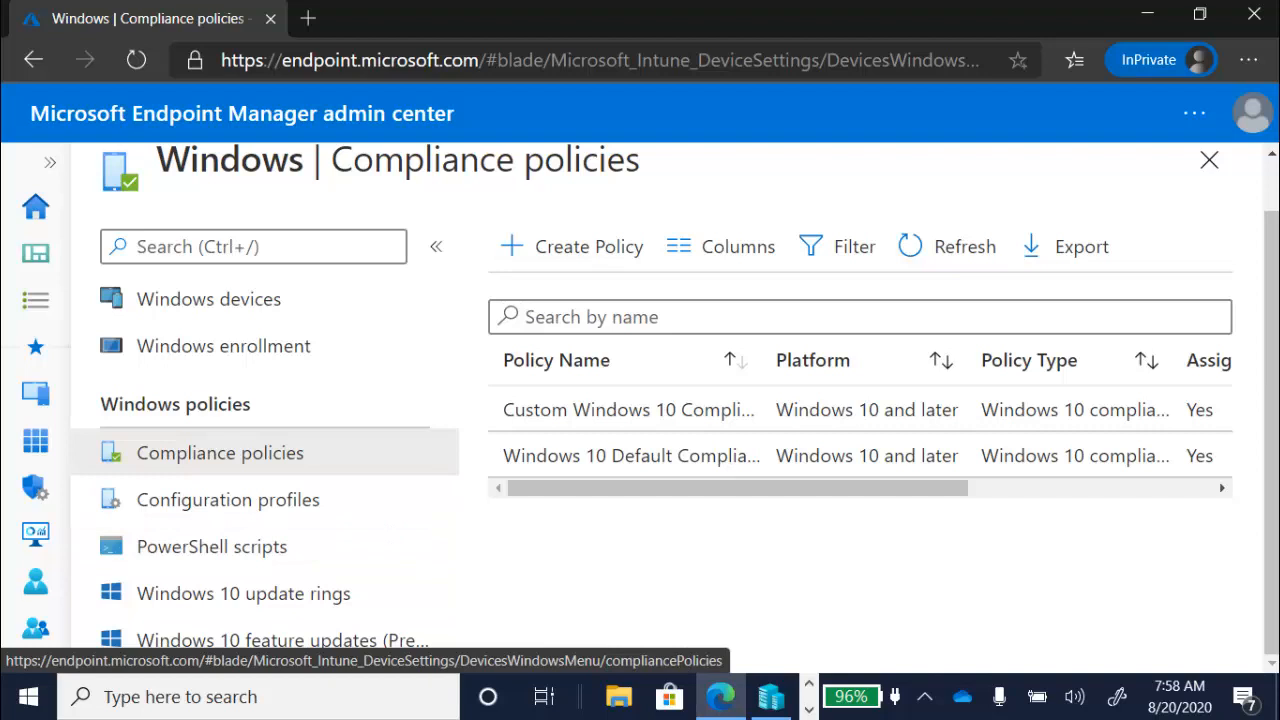
- Widen the Policy Name column and open the properties of the Windows 10 Default Compliance policy
{"action": "key", "text": "F10"}
{"action": "left_click_drag", "start_coordinate": [900, 370], "coordinate": [931, 363]}
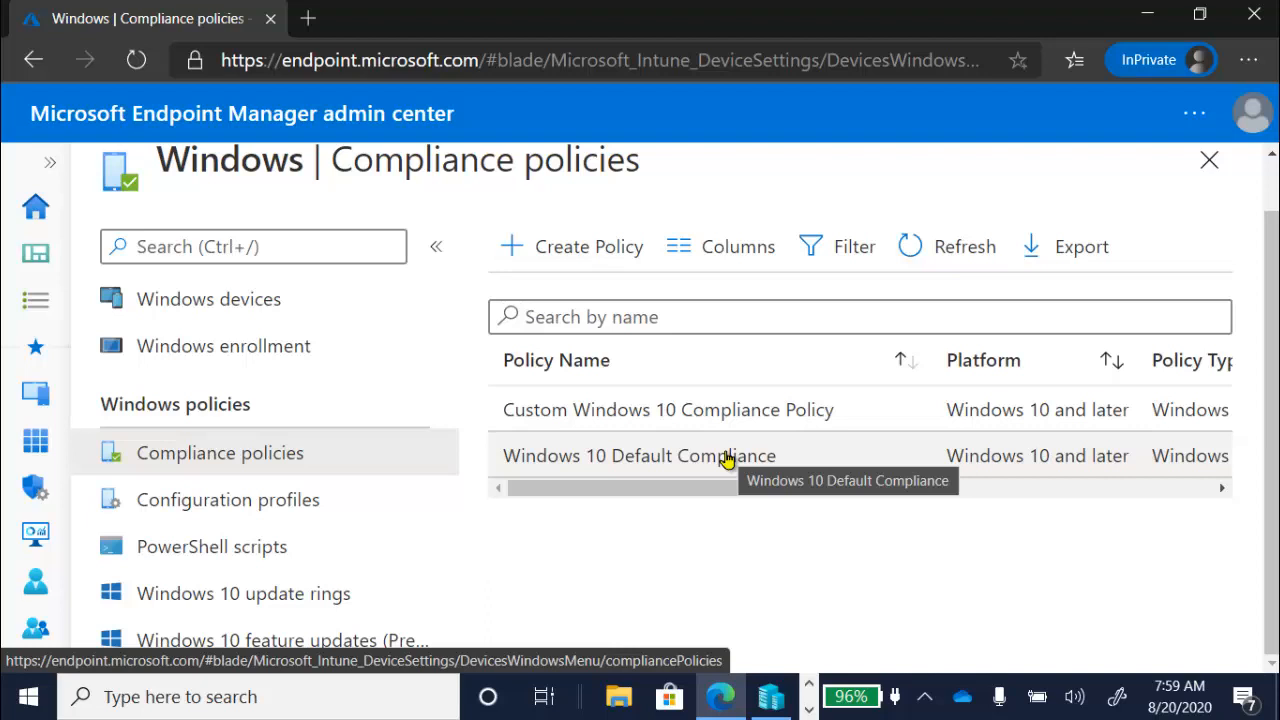
{"action": "left_click", "coordinate": [727, 459]}
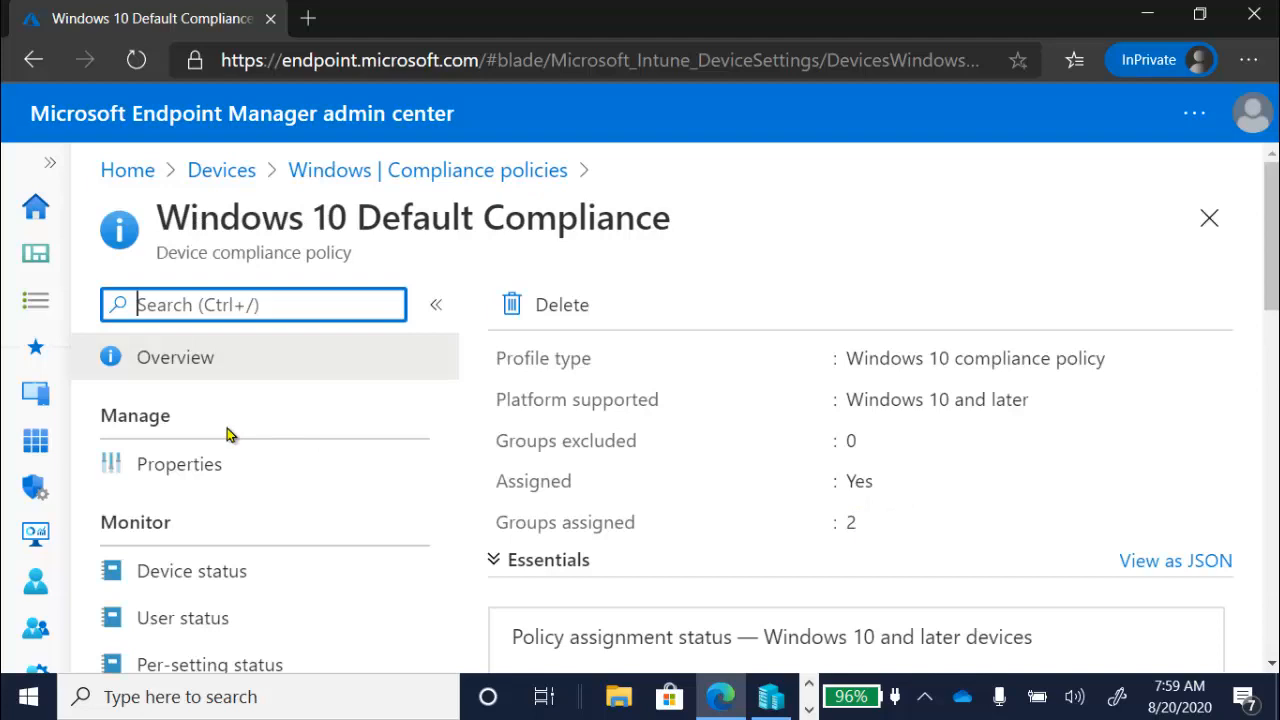
{"action": "left_click", "coordinate": [180, 464]}
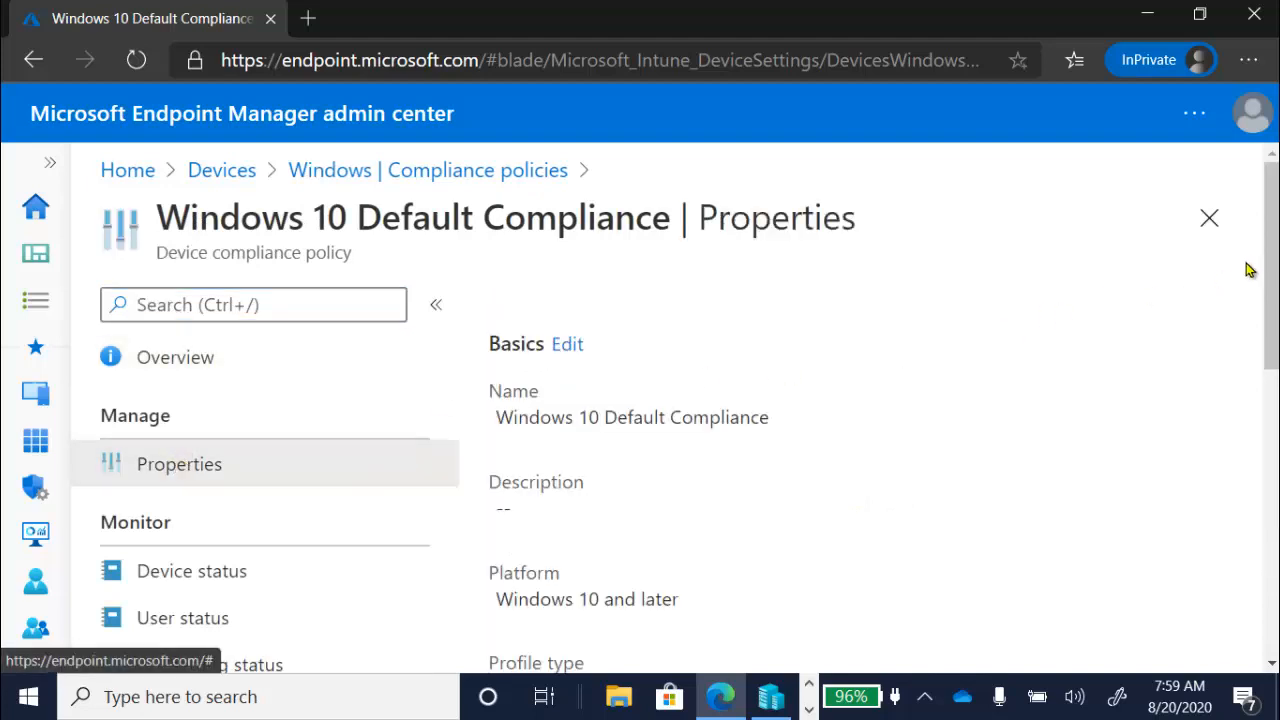
- Review the policy's basics, compliance settings, actions for noncompliance, scope tags and assignments
{"action": "left_click_drag", "start_coordinate": [1273, 272], "coordinate": [1276, 410]}
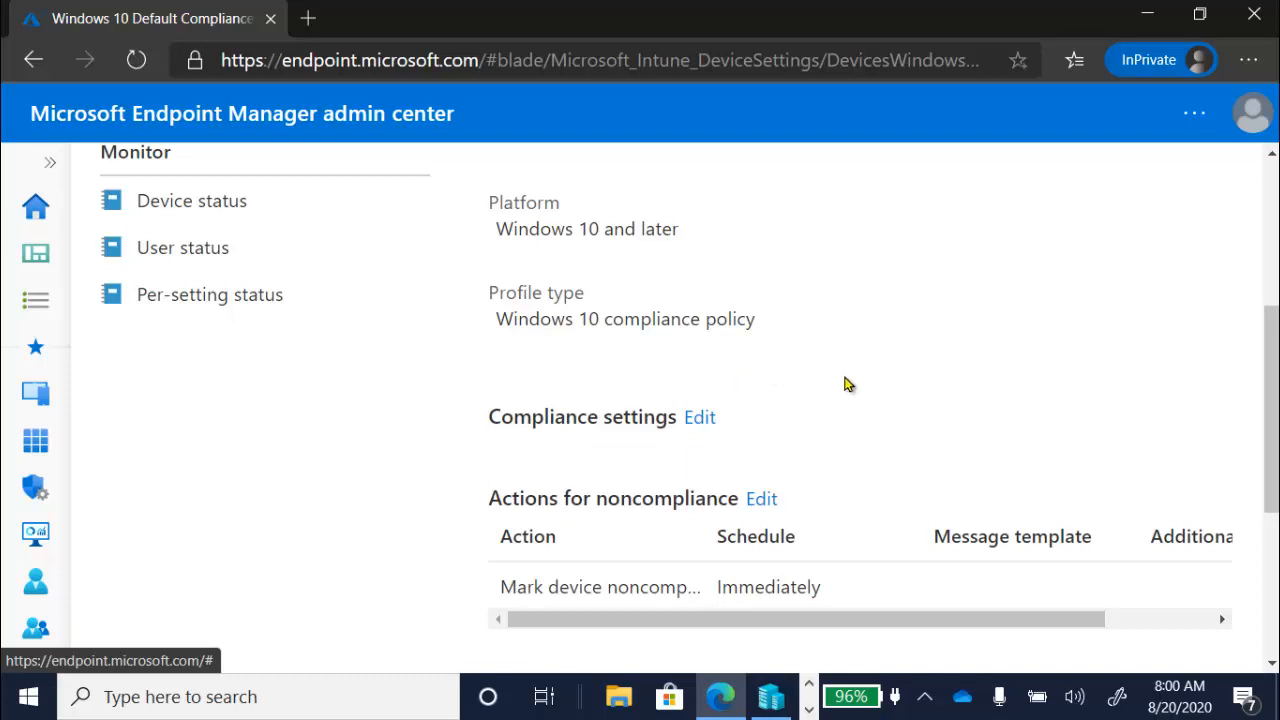
{"action": "left_click_drag", "start_coordinate": [1271, 380], "coordinate": [1271, 506]}
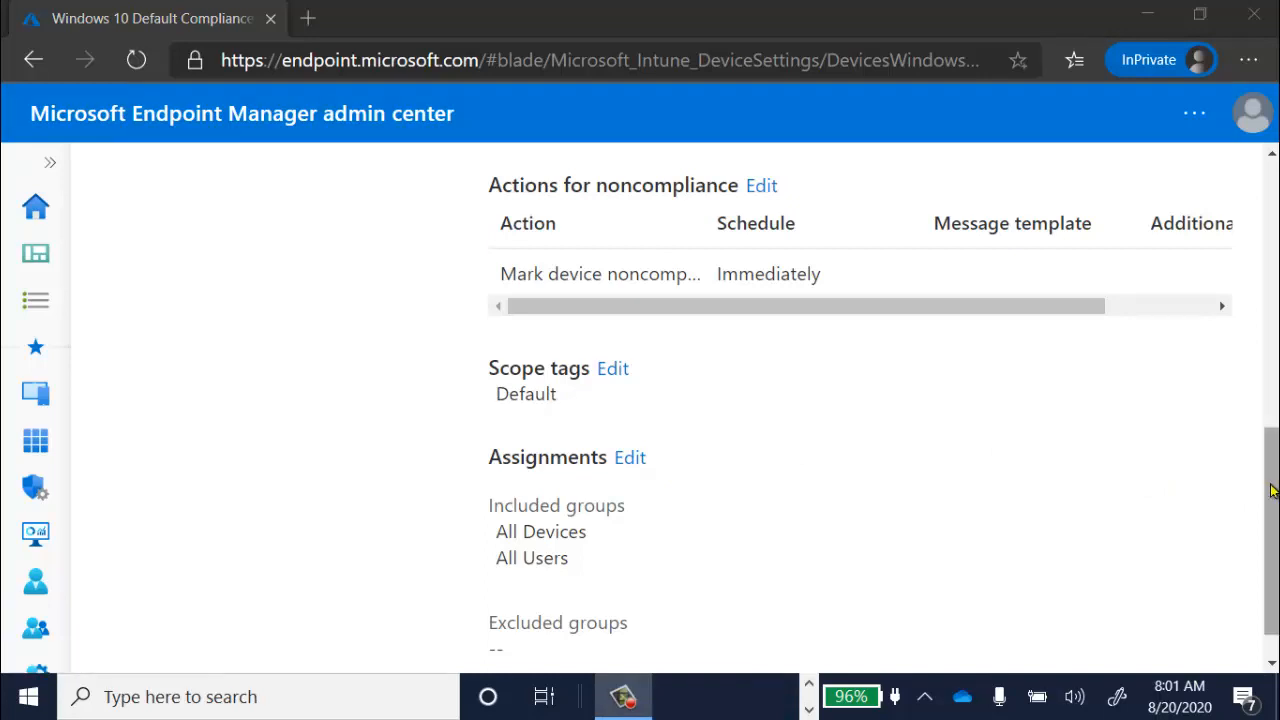
{"action": "left_click_drag", "start_coordinate": [1272, 490], "coordinate": [1257, 423]}
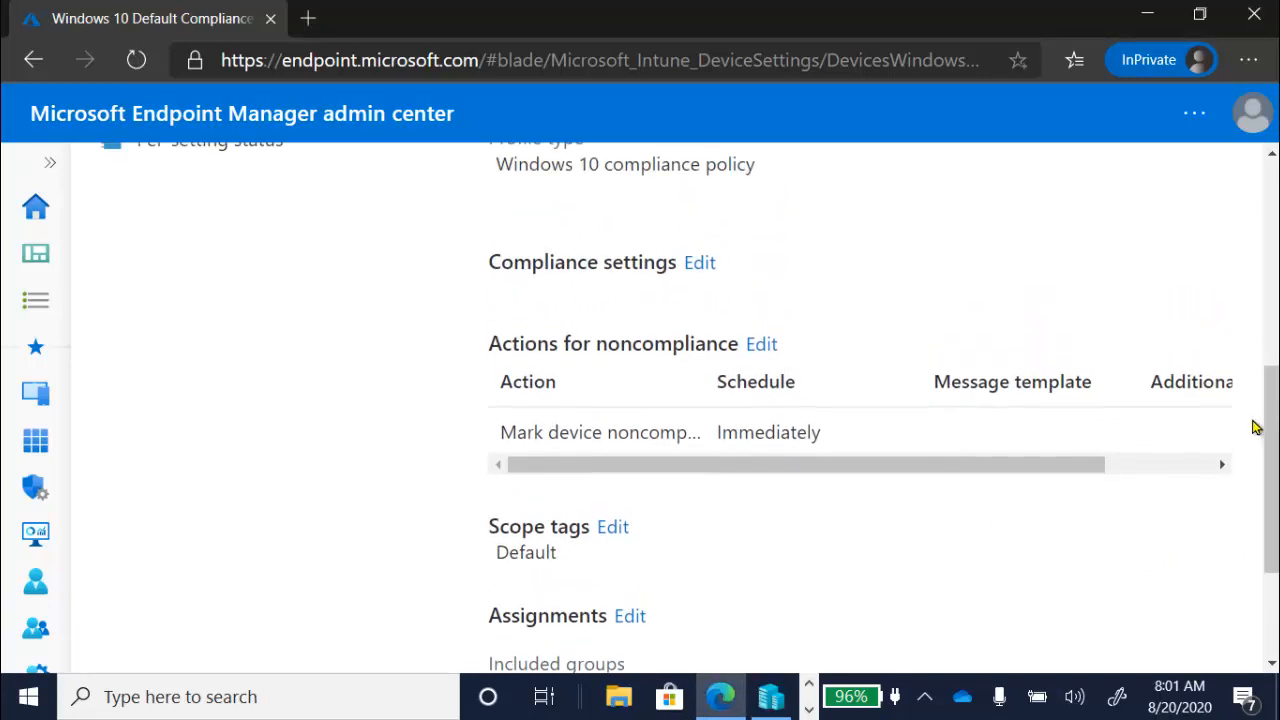
- Open the policy's compliance settings for editing and examine the Device Health rules
{"action": "left_click", "coordinate": [702, 268]}
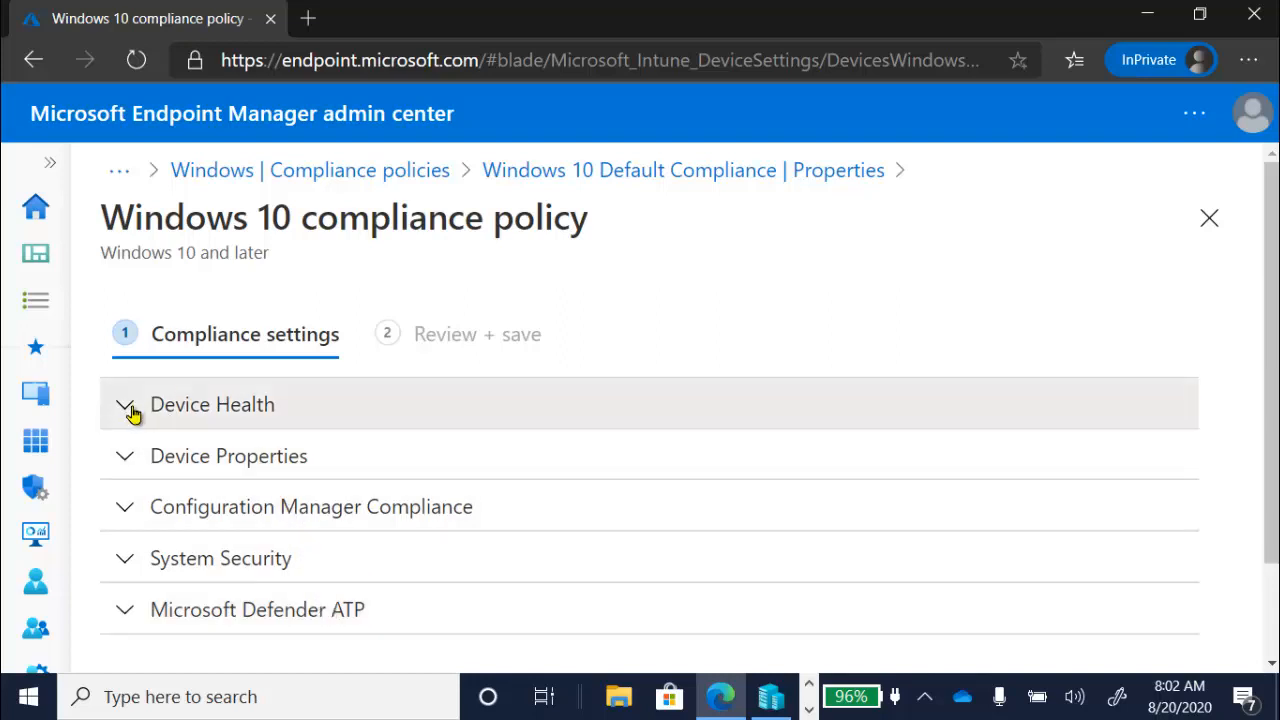
{"action": "left_click", "coordinate": [133, 414]}
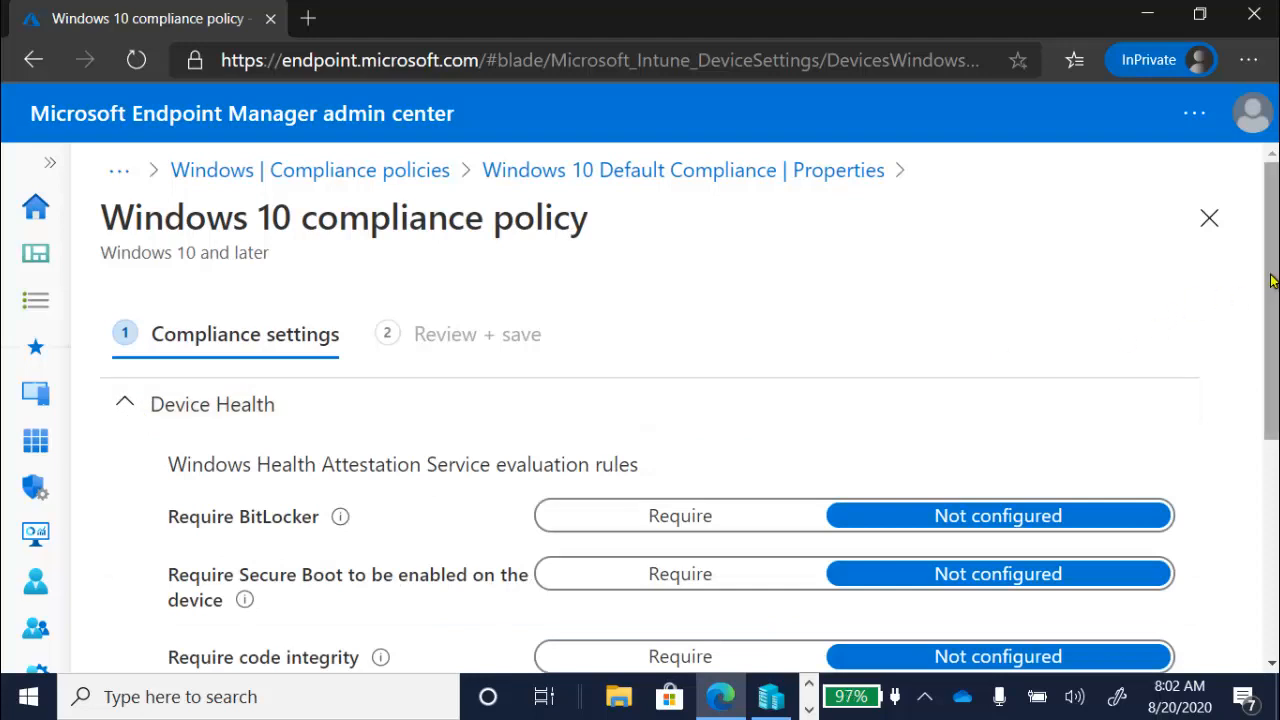
{"action": "left_click_drag", "start_coordinate": [1272, 281], "coordinate": [1272, 369]}
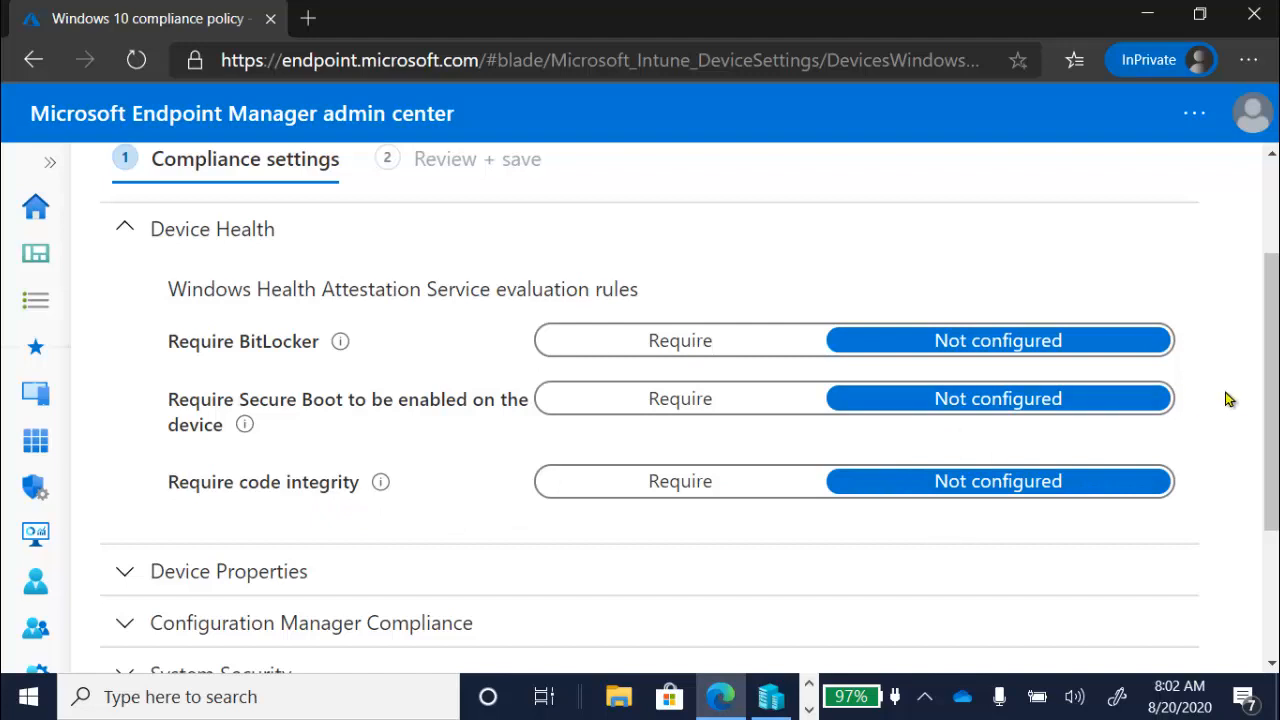
- Examine the operating system version settings under Device Properties and the Configuration Manager Compliance requirement
{"action": "left_click_drag", "start_coordinate": [1276, 402], "coordinate": [1276, 492]}
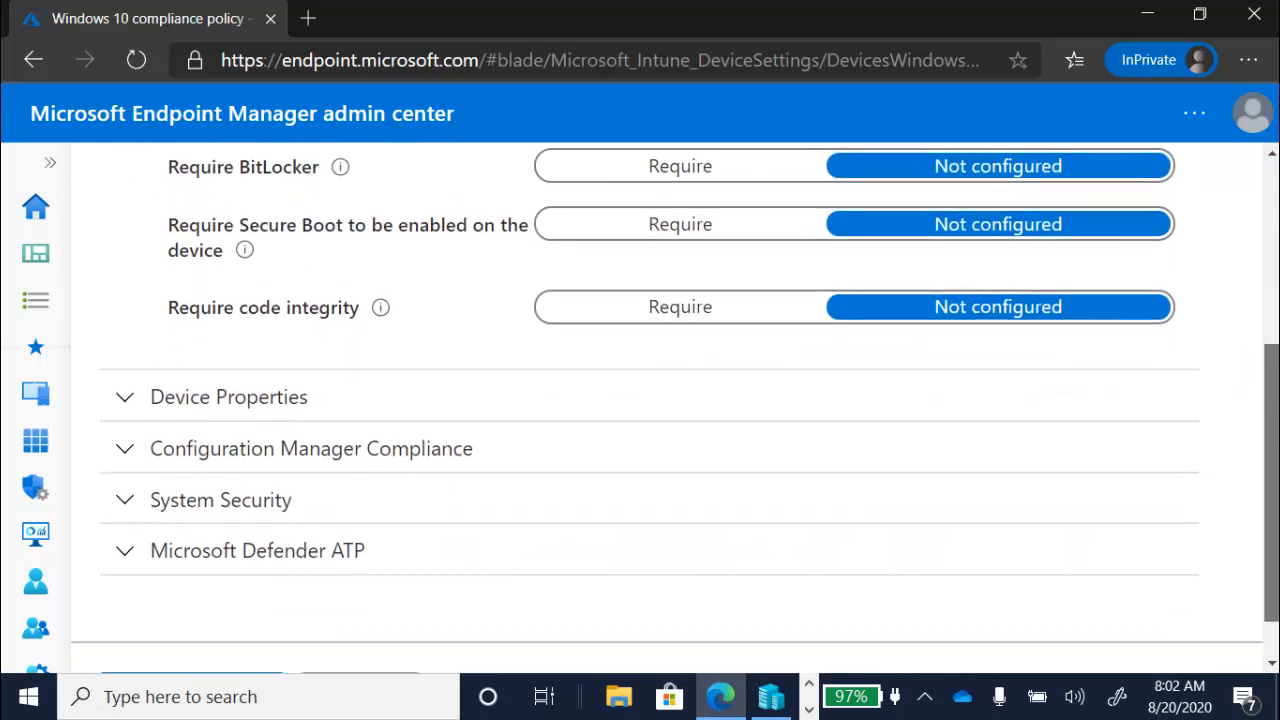
{"action": "left_click", "coordinate": [126, 401]}
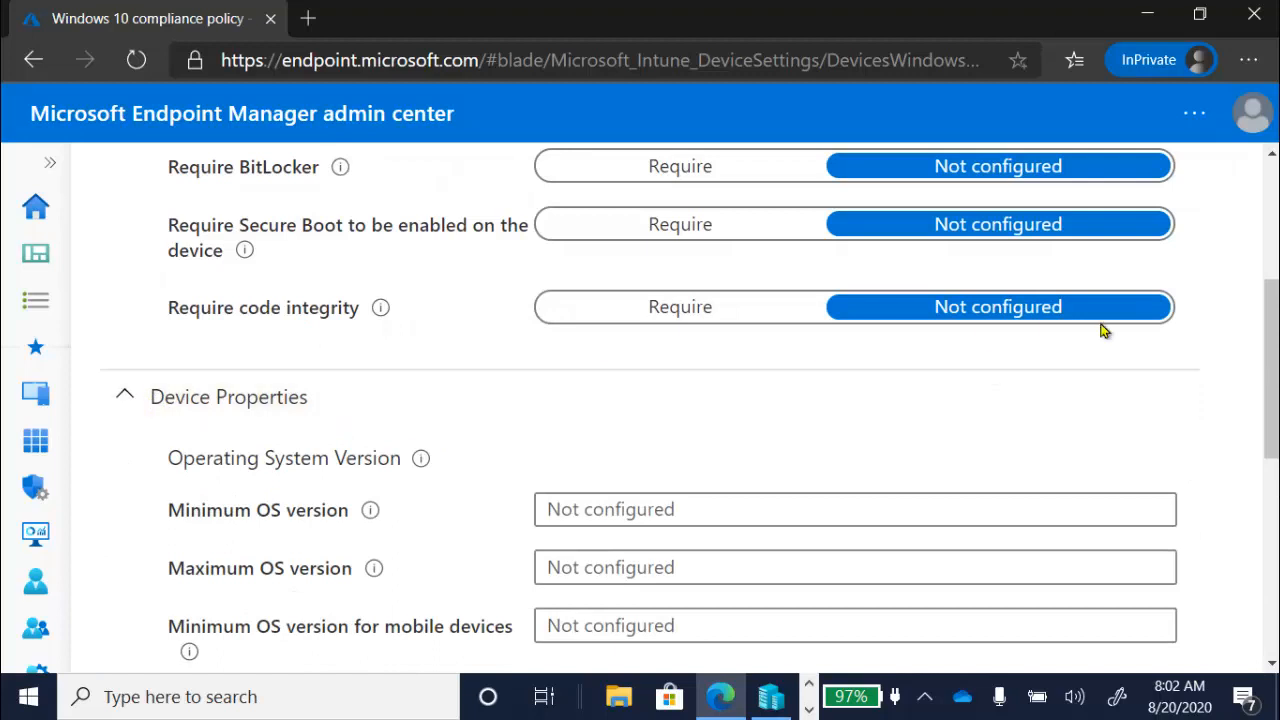
{"action": "scroll", "coordinate": [1266, 333], "scroll_direction": "down", "scroll_amount": 3}
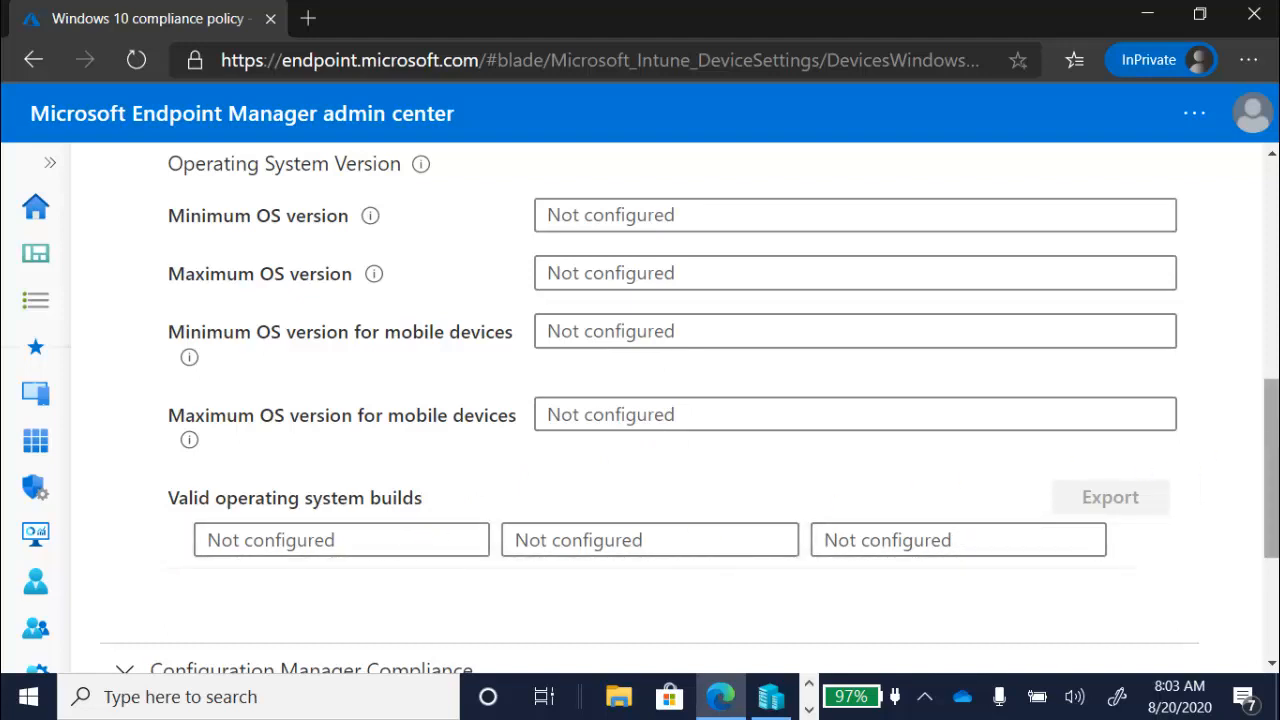
{"action": "left_click_drag", "start_coordinate": [1265, 416], "coordinate": [1272, 516]}
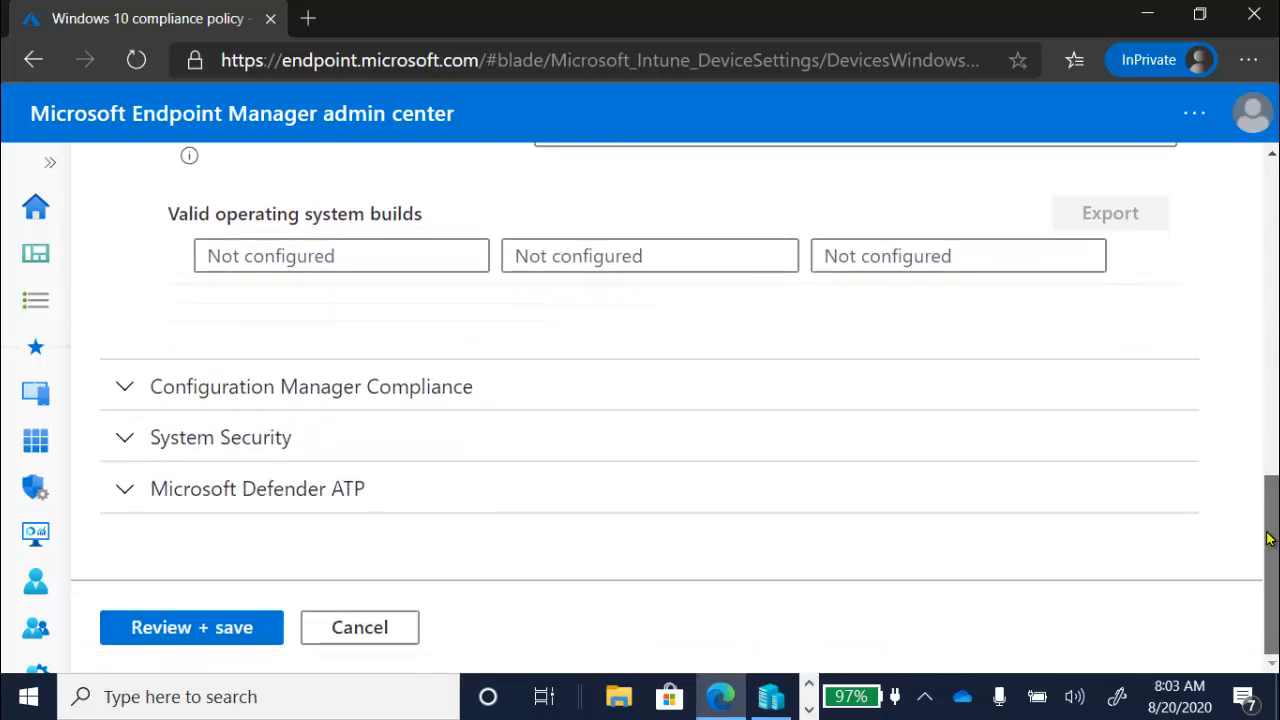
{"action": "left_click", "coordinate": [122, 393]}
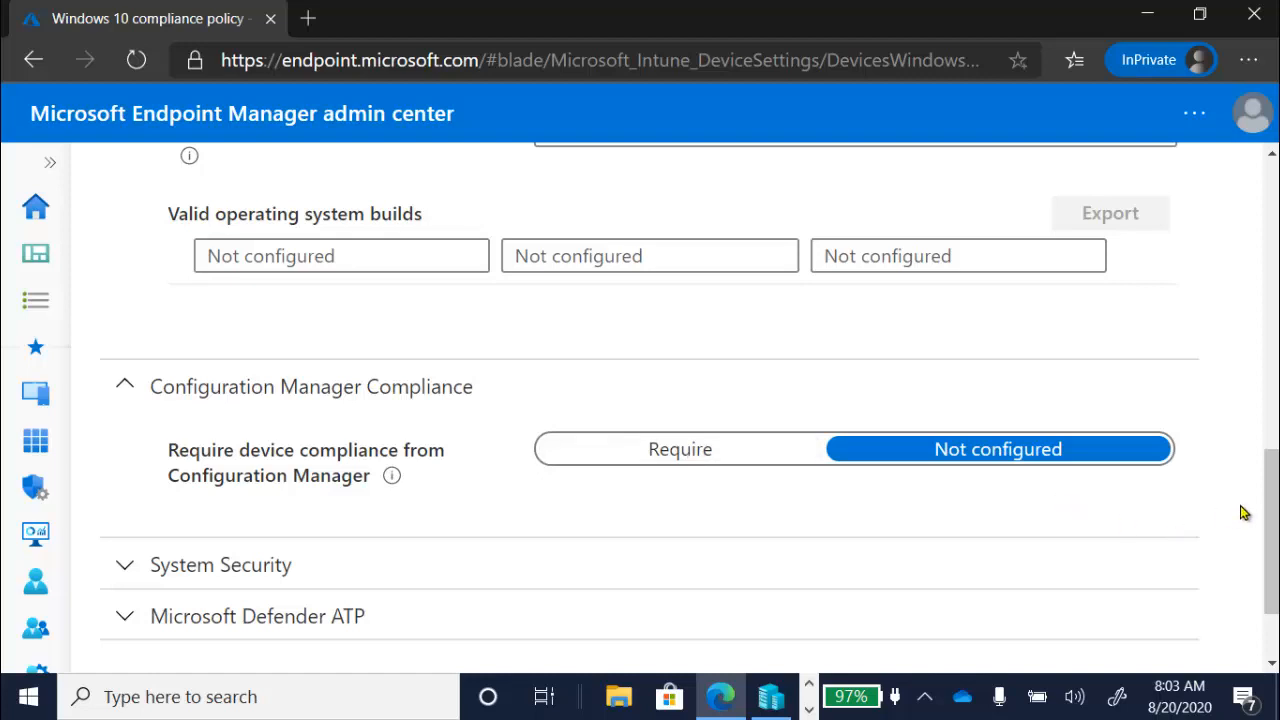
- Under System Security, try Require for the password to unlock mobile devices and set it back to Not configured
{"action": "scroll", "coordinate": [1273, 503], "scroll_direction": "down", "scroll_amount": 3}
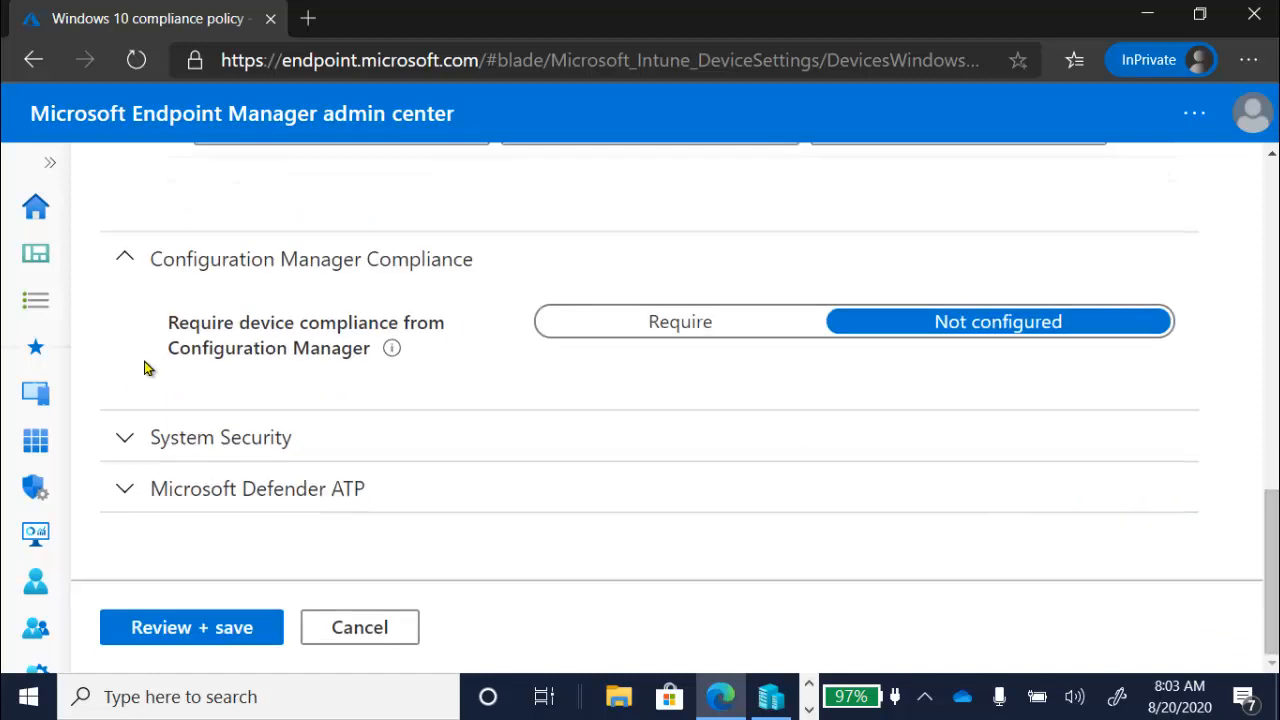
{"action": "left_click", "coordinate": [124, 440]}
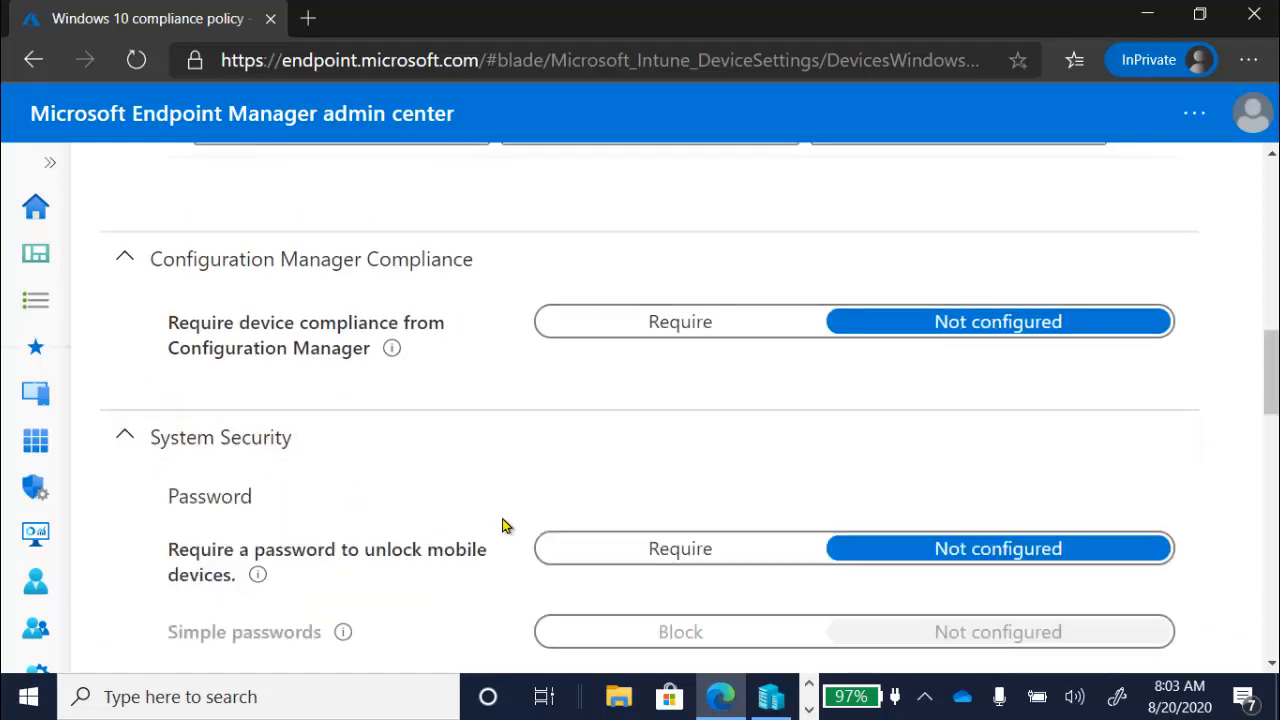
{"action": "left_click_drag", "start_coordinate": [1271, 384], "coordinate": [1271, 430]}
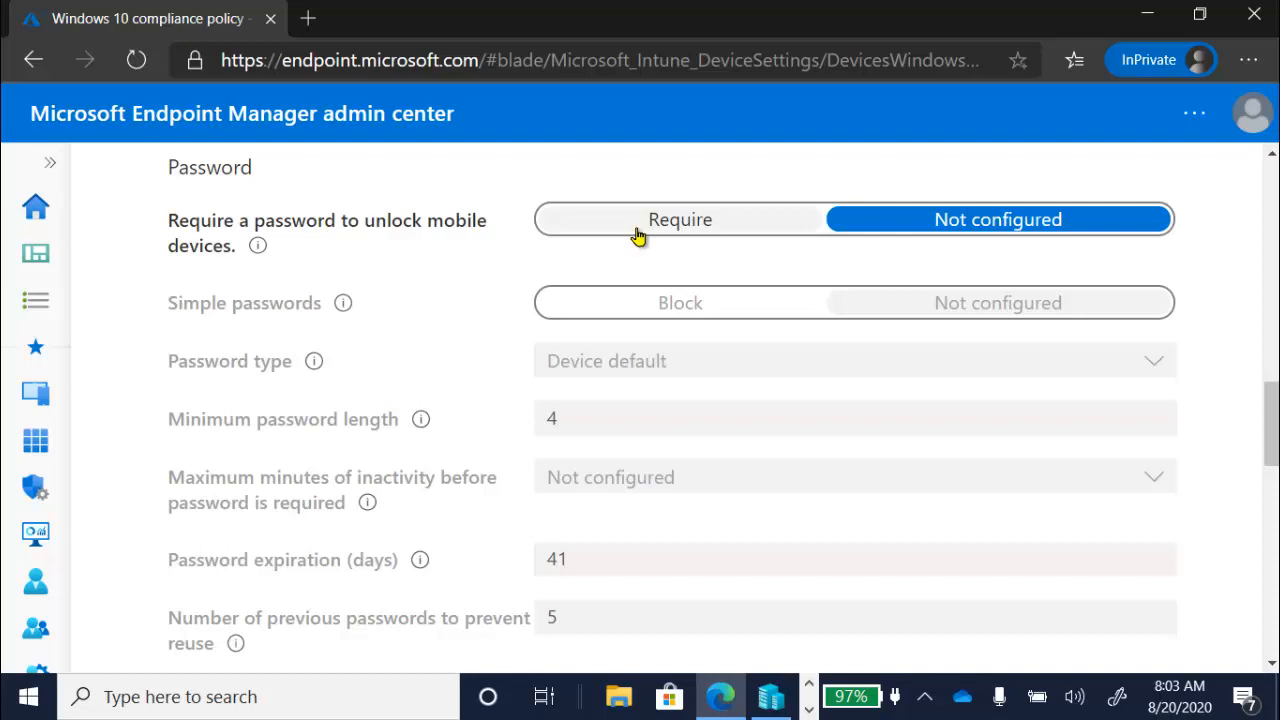
{"action": "left_click", "coordinate": [638, 235]}
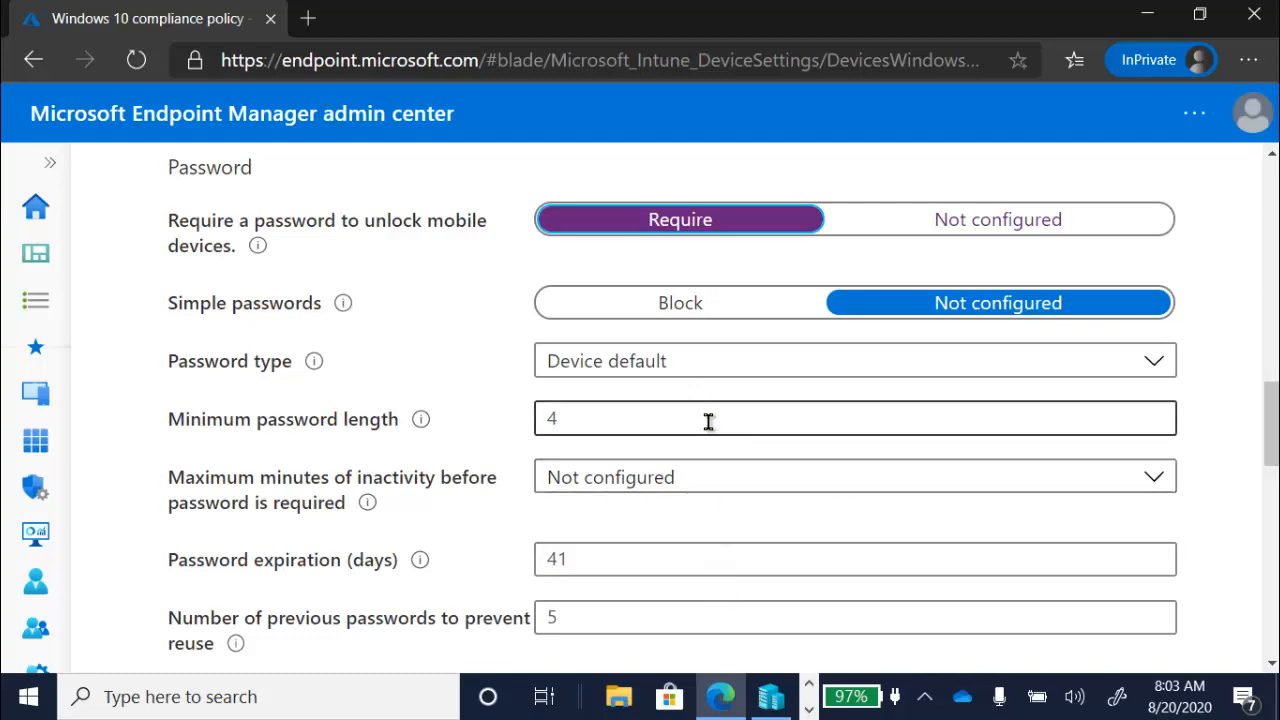
{"action": "left_click", "coordinate": [920, 220]}
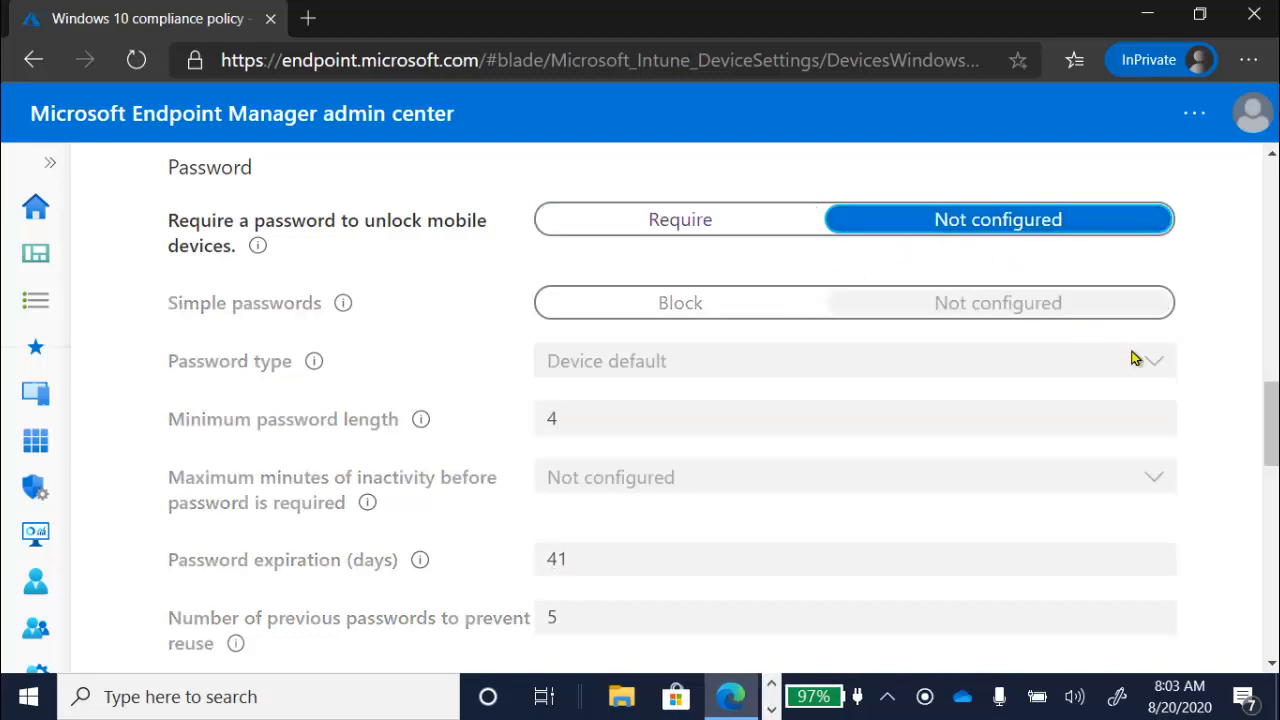
- Examine the Microsoft Defender ATP machine risk score setting and leave the compliance settings, discarding unsaved edits
{"action": "left_click_drag", "start_coordinate": [1273, 415], "coordinate": [1273, 607]}
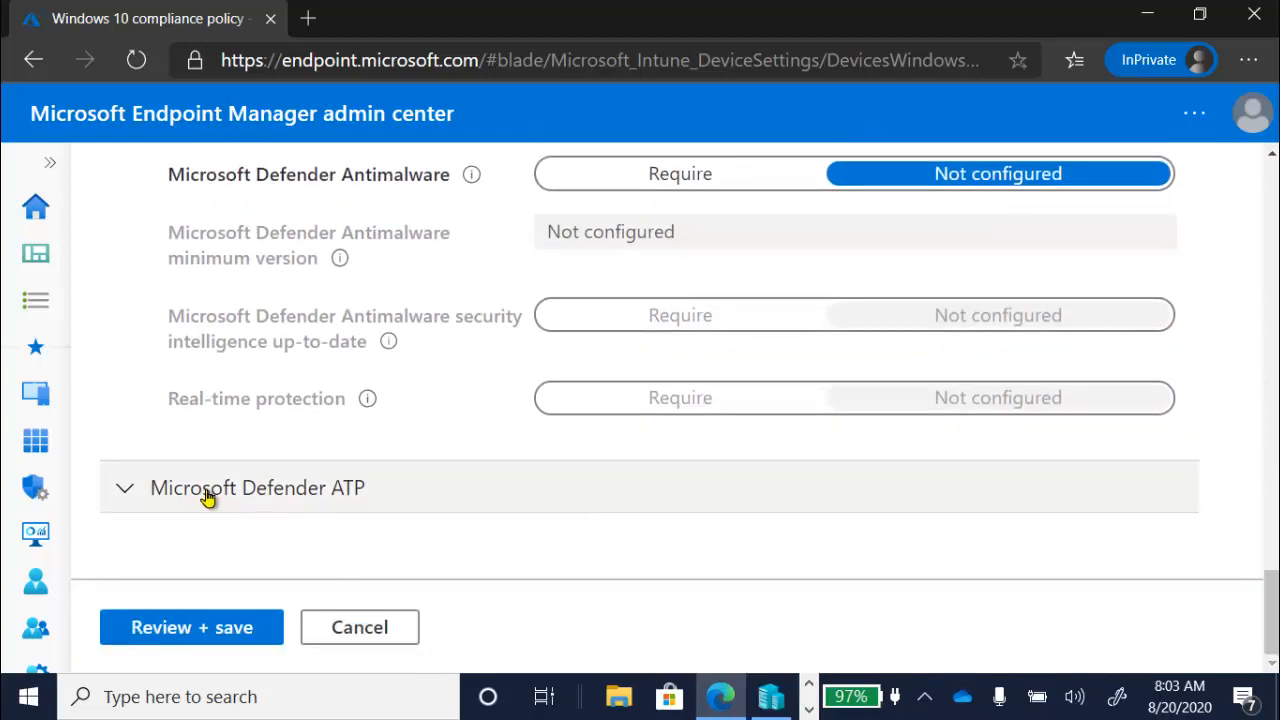
{"action": "left_click", "coordinate": [126, 492]}
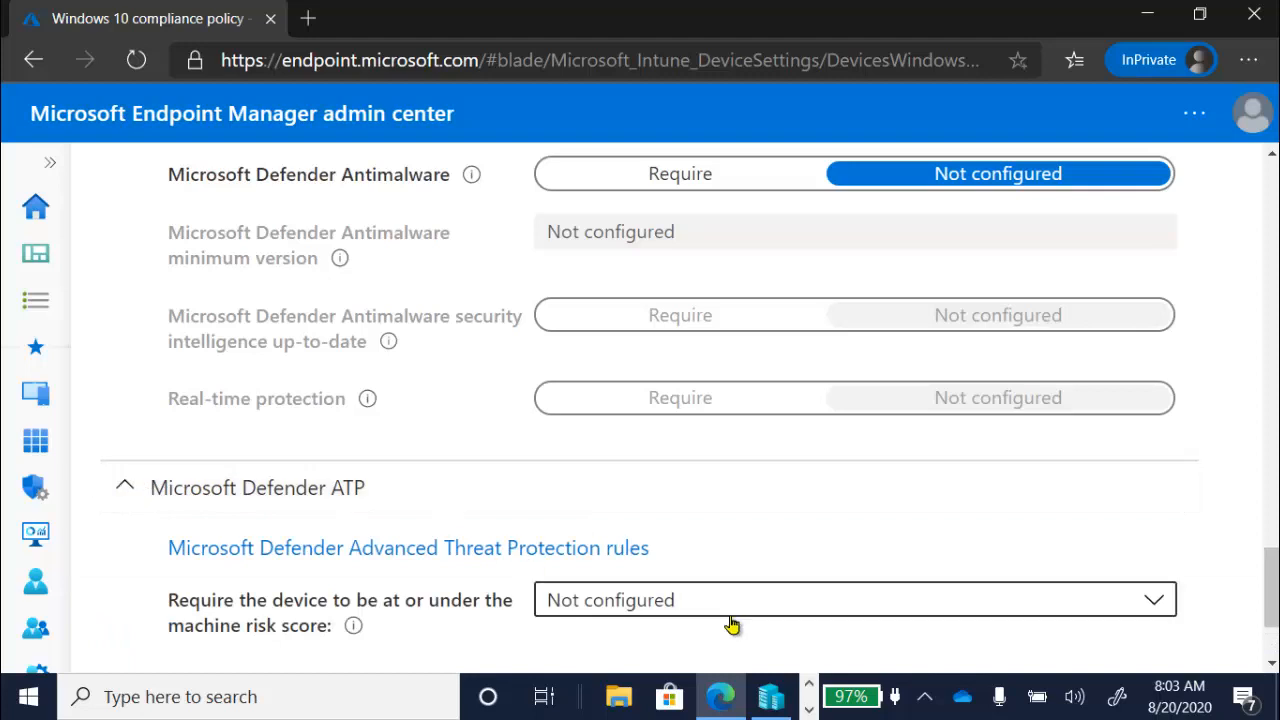
{"action": "scroll", "coordinate": [1273, 575], "scroll_direction": "down", "scroll_amount": 3}
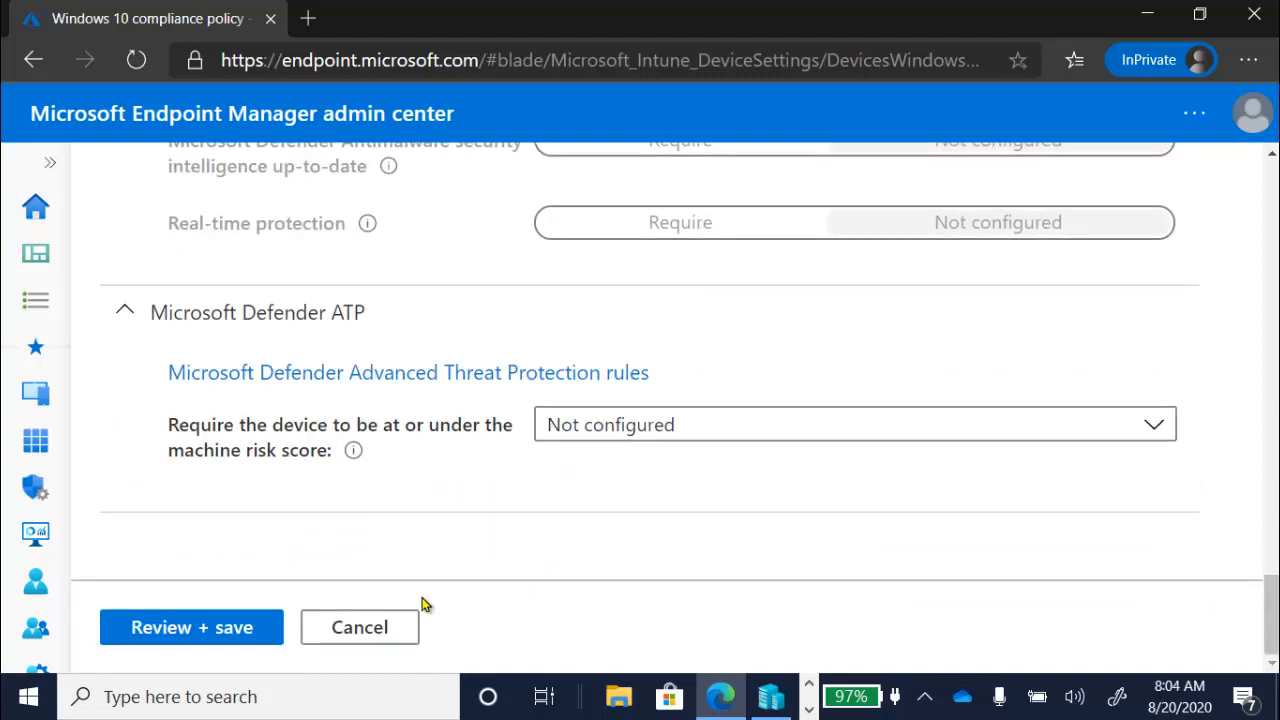
{"action": "left_click", "coordinate": [364, 640]}
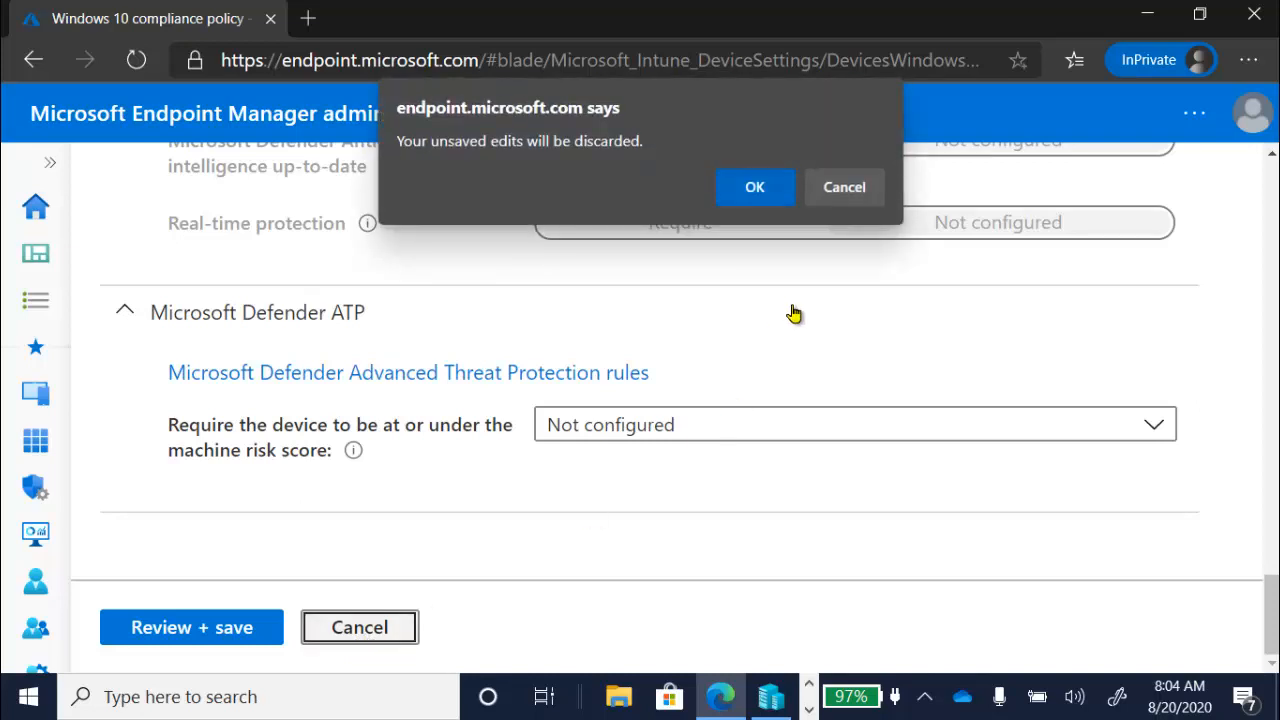
{"action": "left_click", "coordinate": [760, 190]}
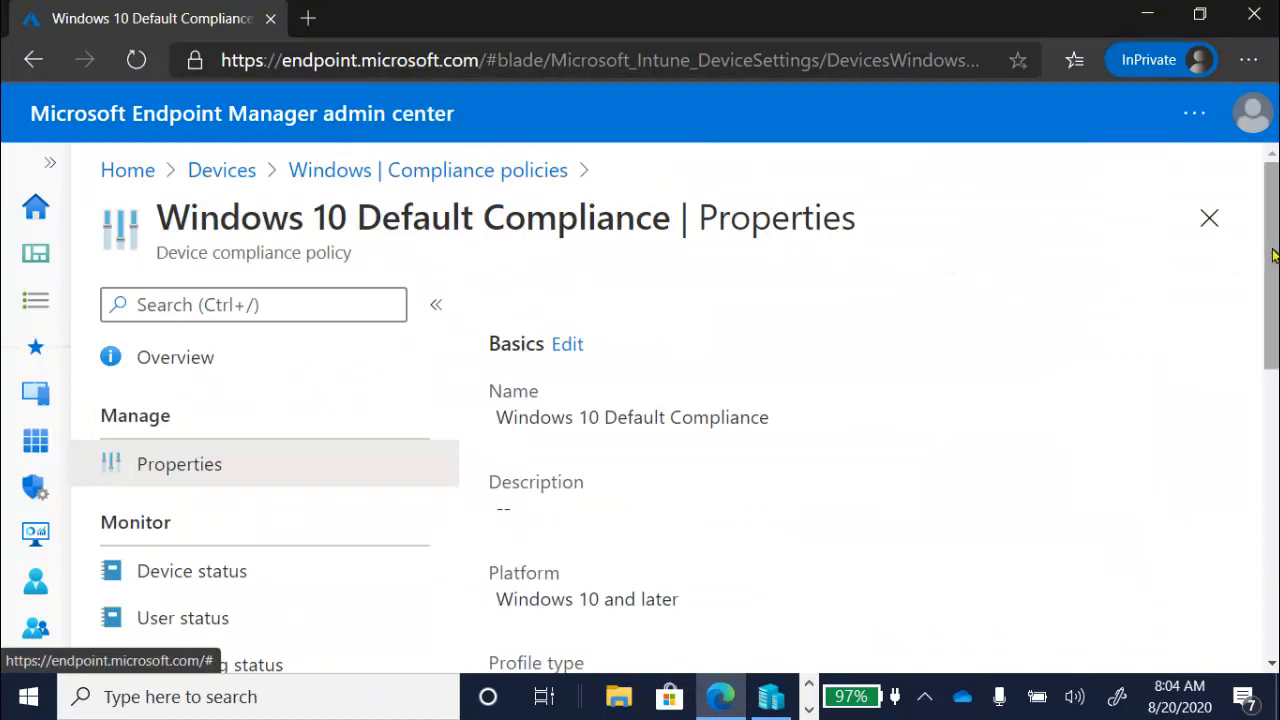
- Open the Windows 10 Default Compliance policy's actions for noncompliance for editing
{"action": "scroll", "coordinate": [1271, 265], "scroll_direction": "down", "scroll_amount": 2}
{"action": "scroll", "coordinate": [760, 410], "scroll_direction": "down", "scroll_amount": 5}
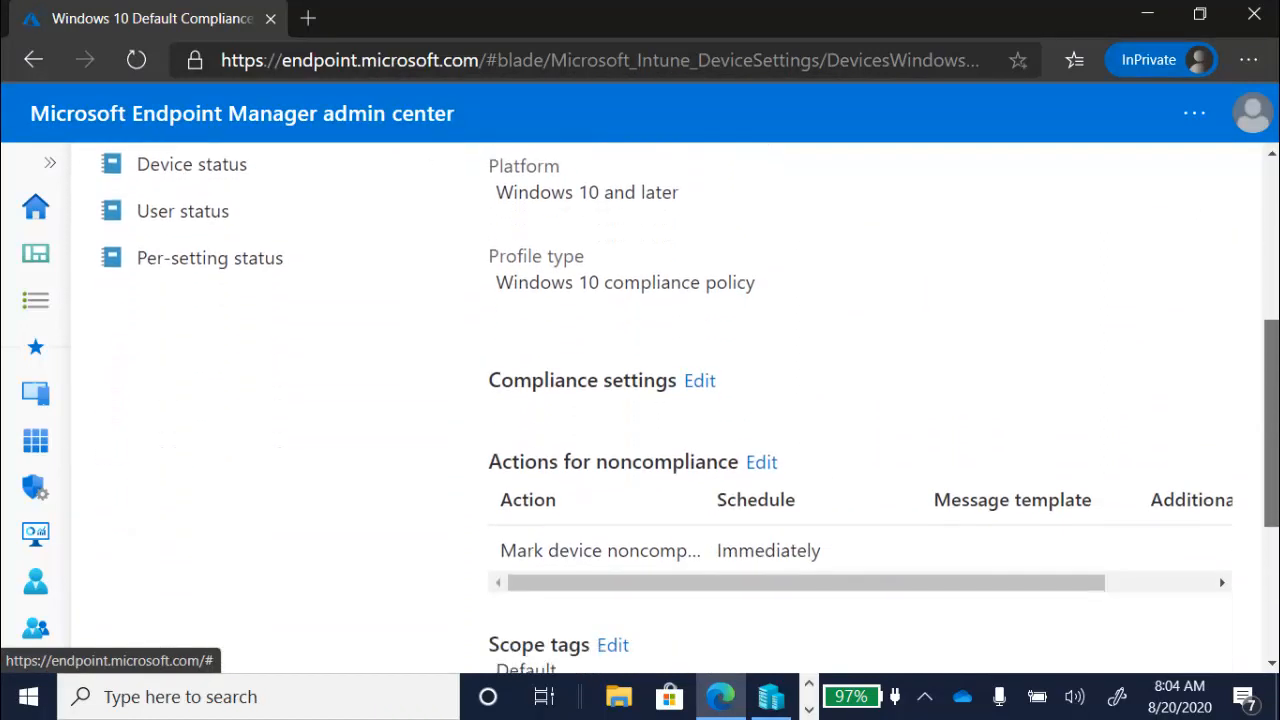
{"action": "scroll", "coordinate": [760, 410], "scroll_direction": "down", "scroll_amount": 1}
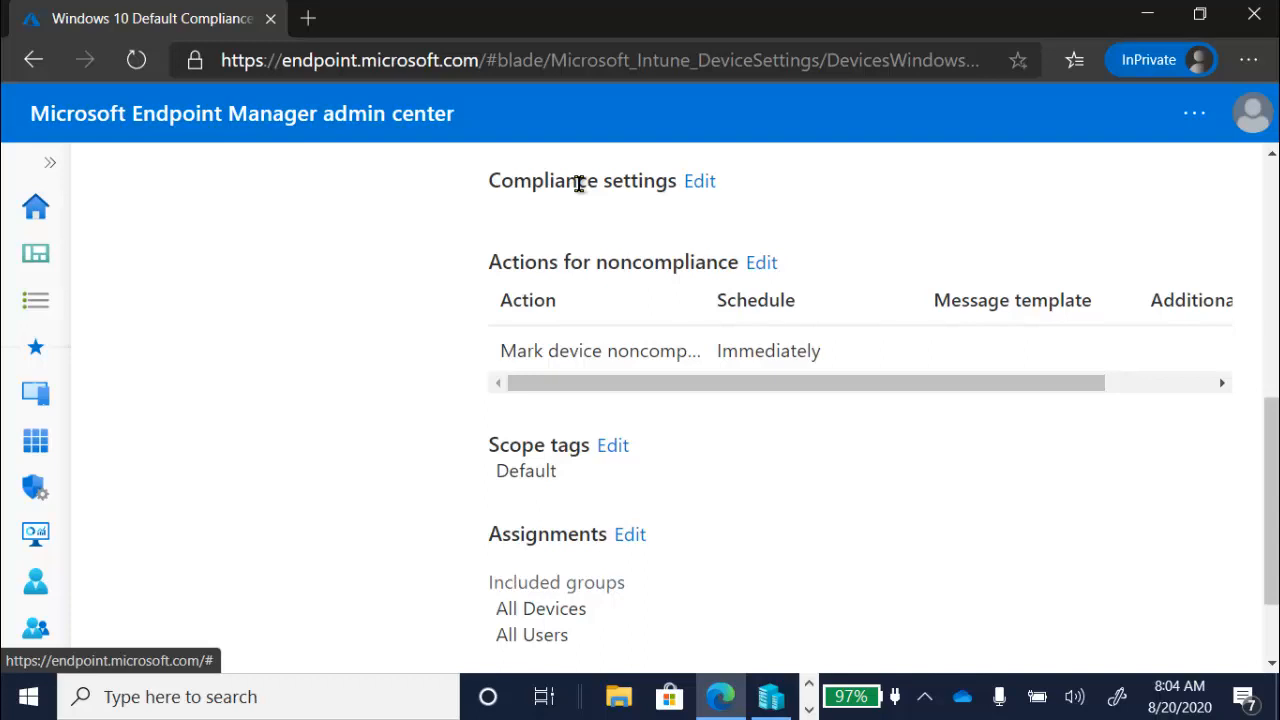
{"action": "left_click", "coordinate": [763, 270]}
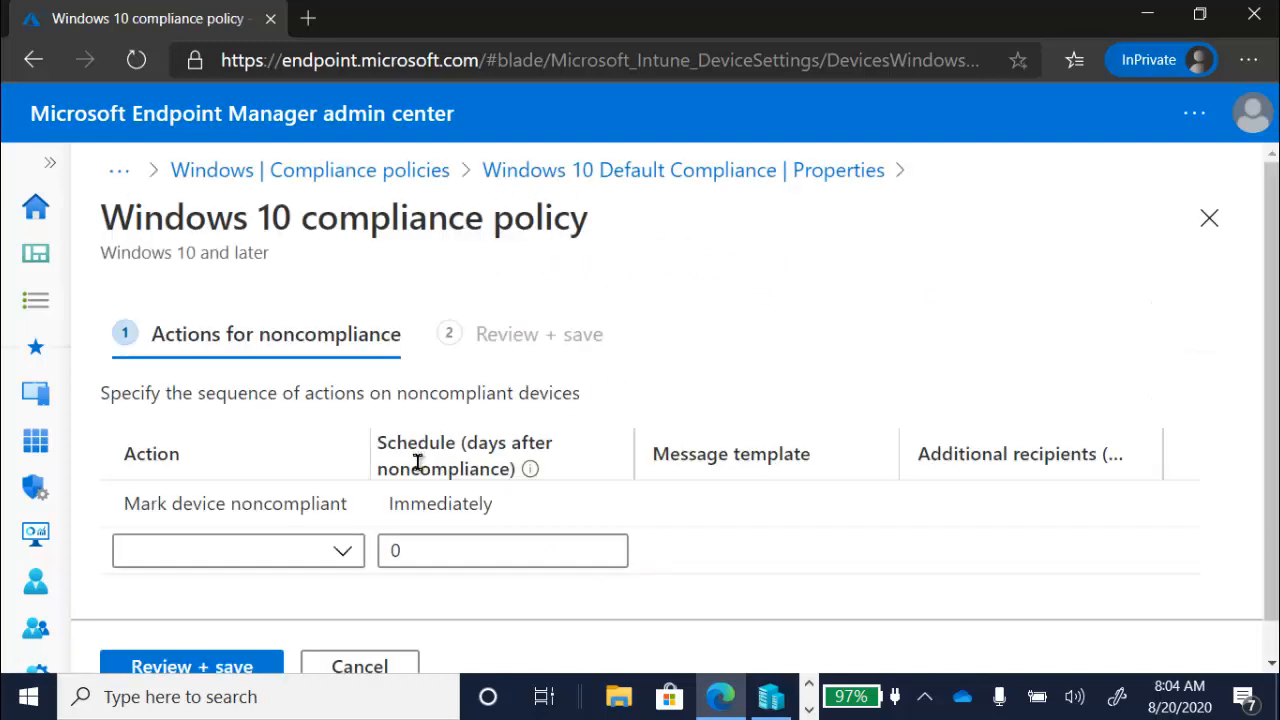
- Examine the additional actions available for noncompliant devices and cancel editing the actions for noncompliance
{"action": "mouse_move", "coordinate": [249, 495]}
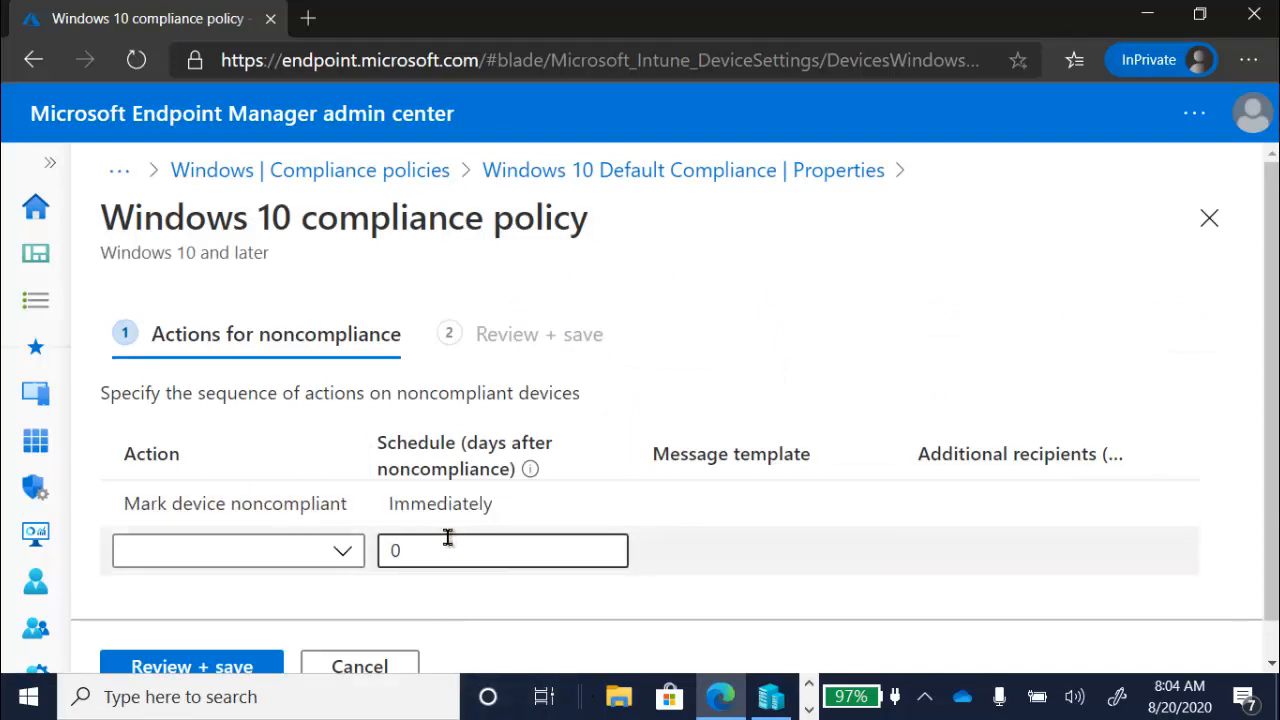
{"action": "left_click", "coordinate": [345, 566]}
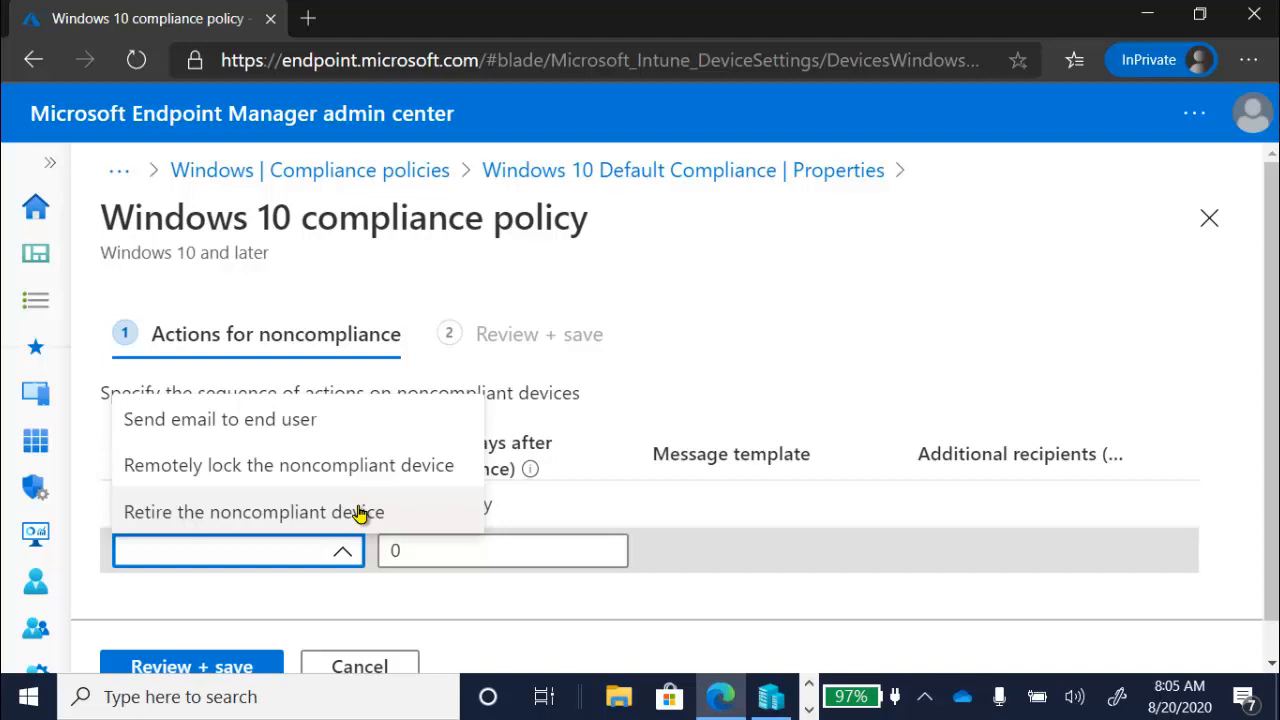
{"action": "left_click", "coordinate": [362, 666]}
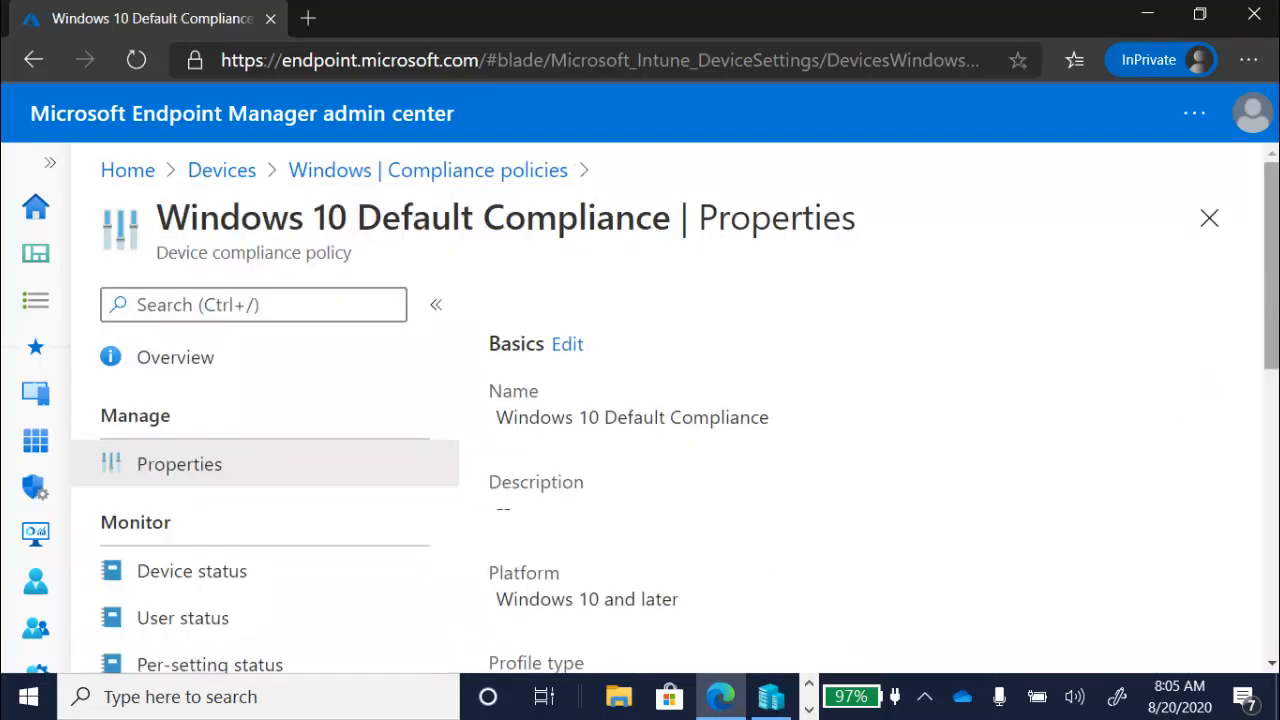
- Open the Windows 10 Default Compliance policy's assignments and examine the Assign to options for included groups
{"action": "left_click_drag", "start_coordinate": [1273, 279], "coordinate": [1273, 563]}
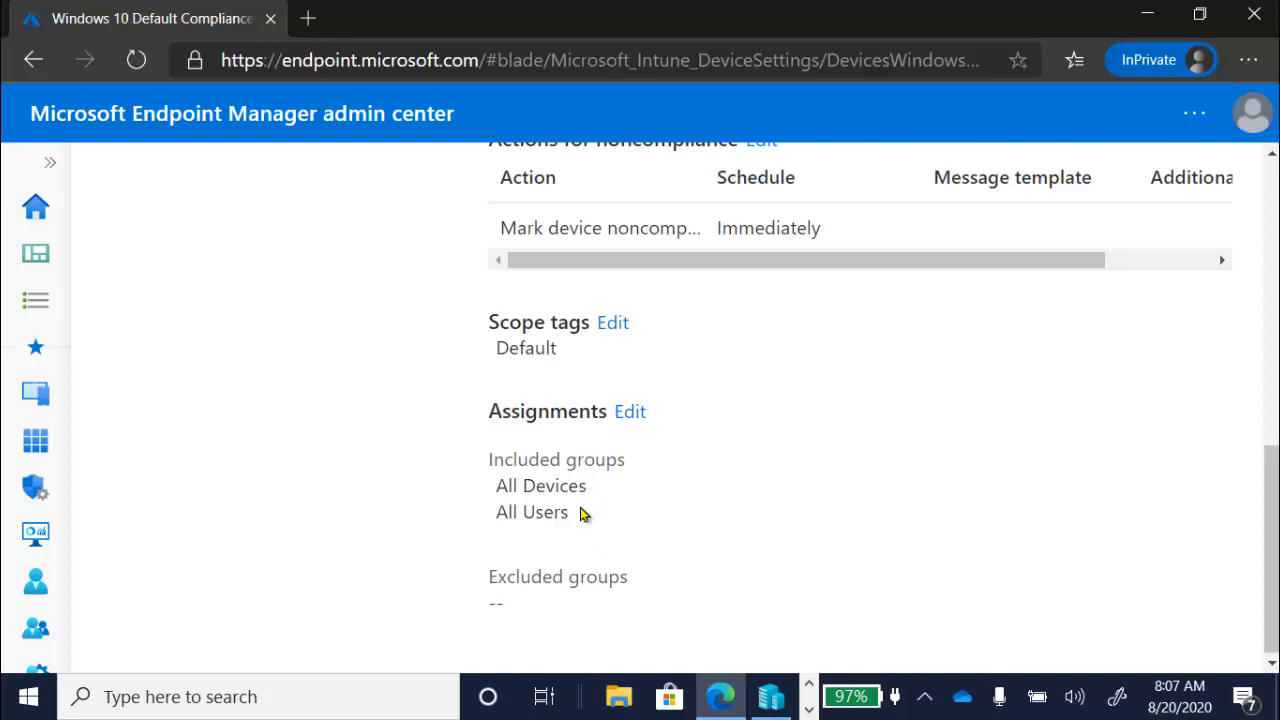
{"action": "left_click", "coordinate": [630, 413]}
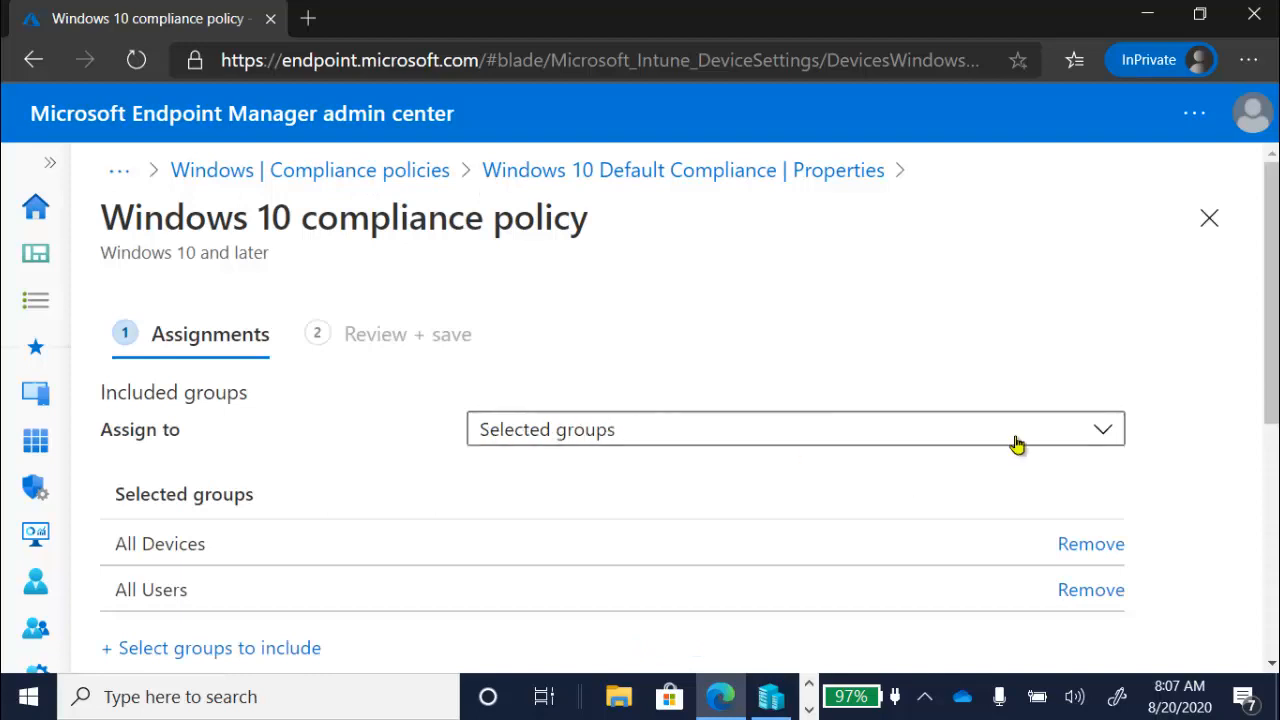
{"action": "left_click", "coordinate": [1103, 436]}
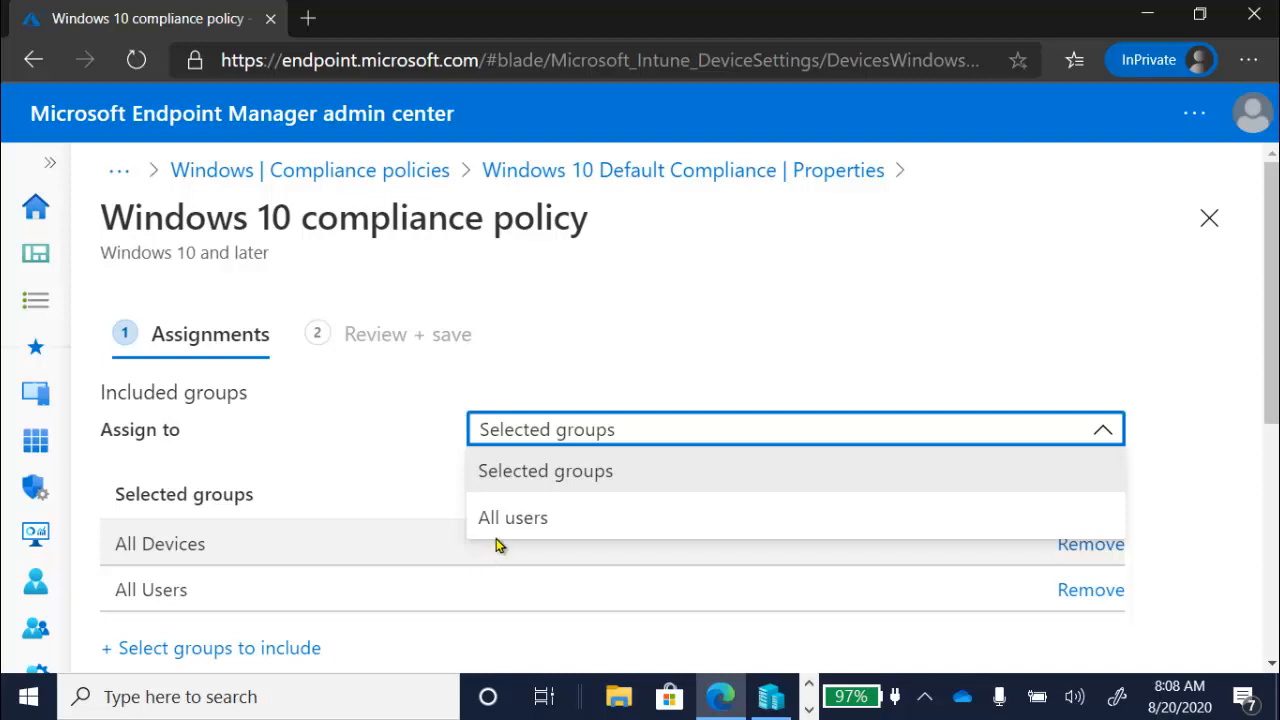
{"action": "left_click", "coordinate": [640, 362]}
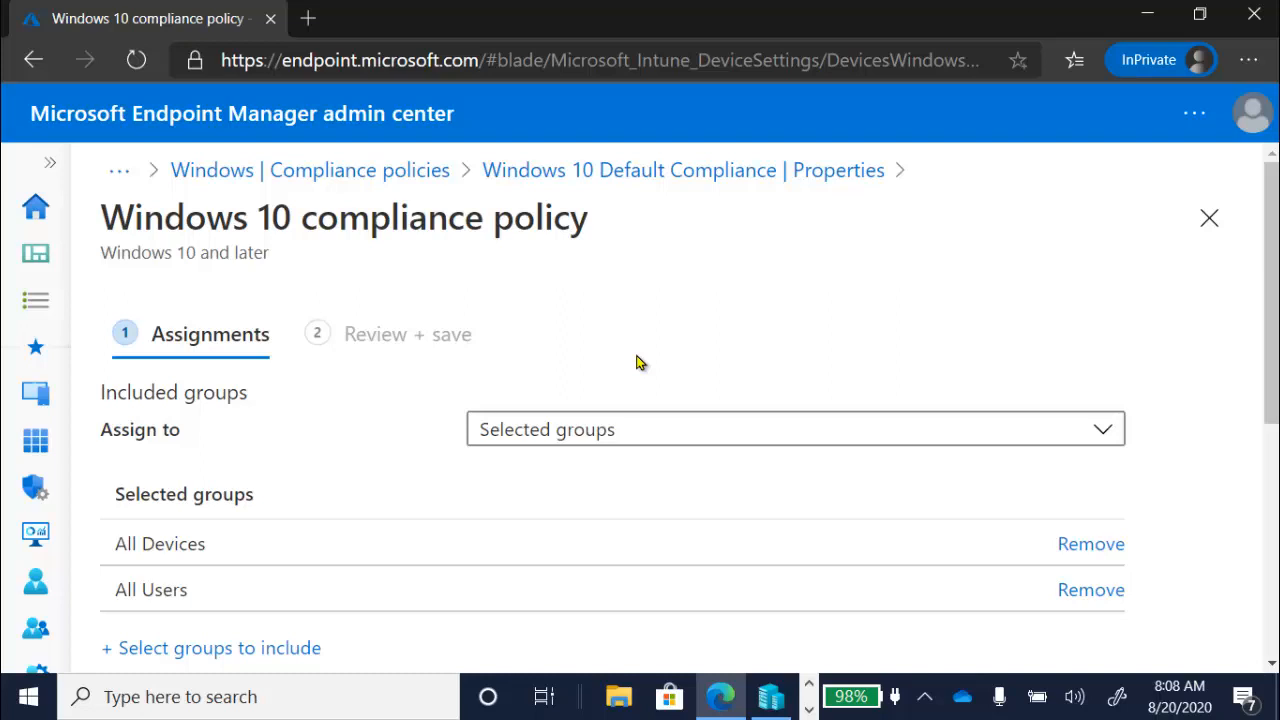
- Return to the Windows compliance policies and open the Custom Windows 10 Compliance Policy's compliance settings for editing
{"action": "left_click", "coordinate": [397, 171]}
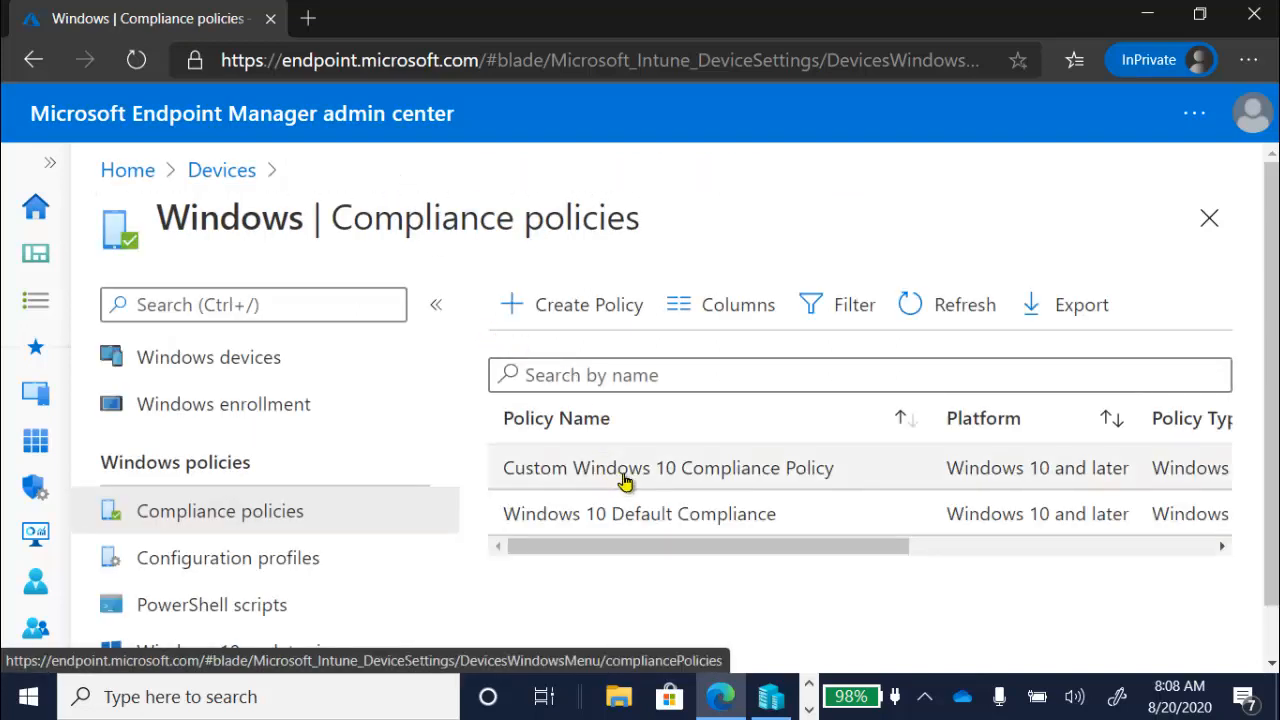
{"action": "left_click", "coordinate": [624, 480]}
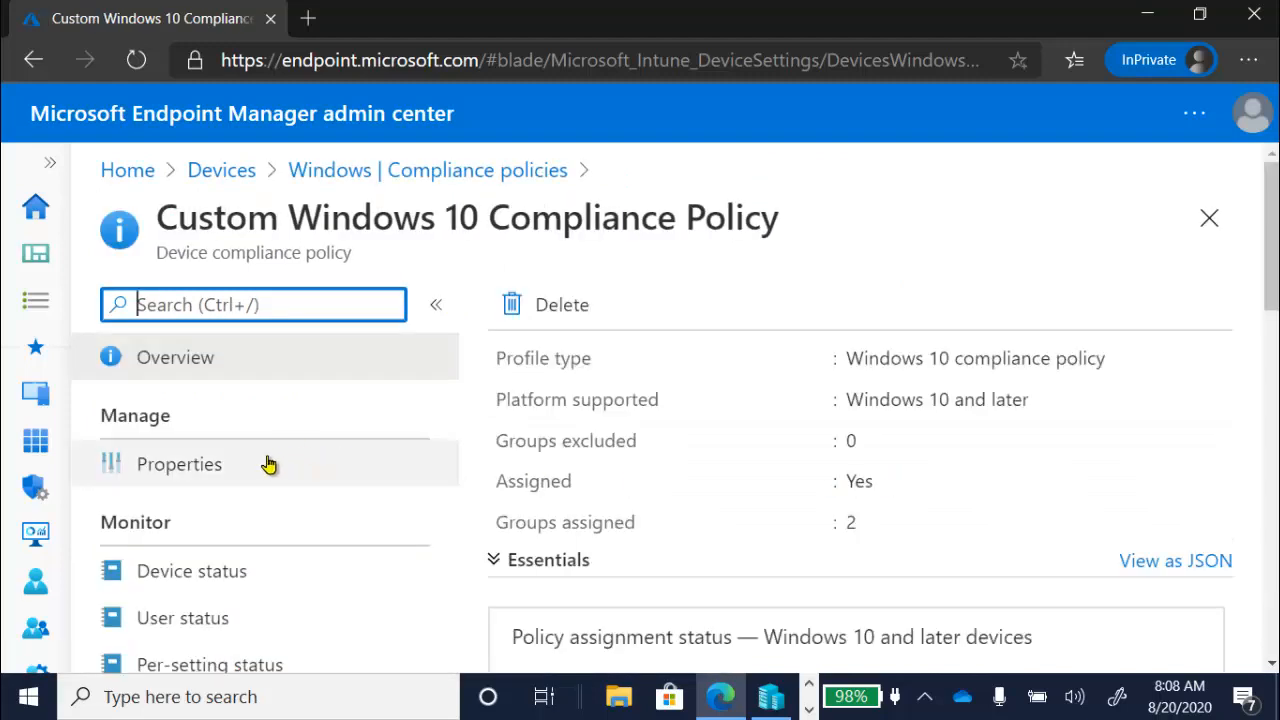
{"action": "left_click", "coordinate": [268, 465]}
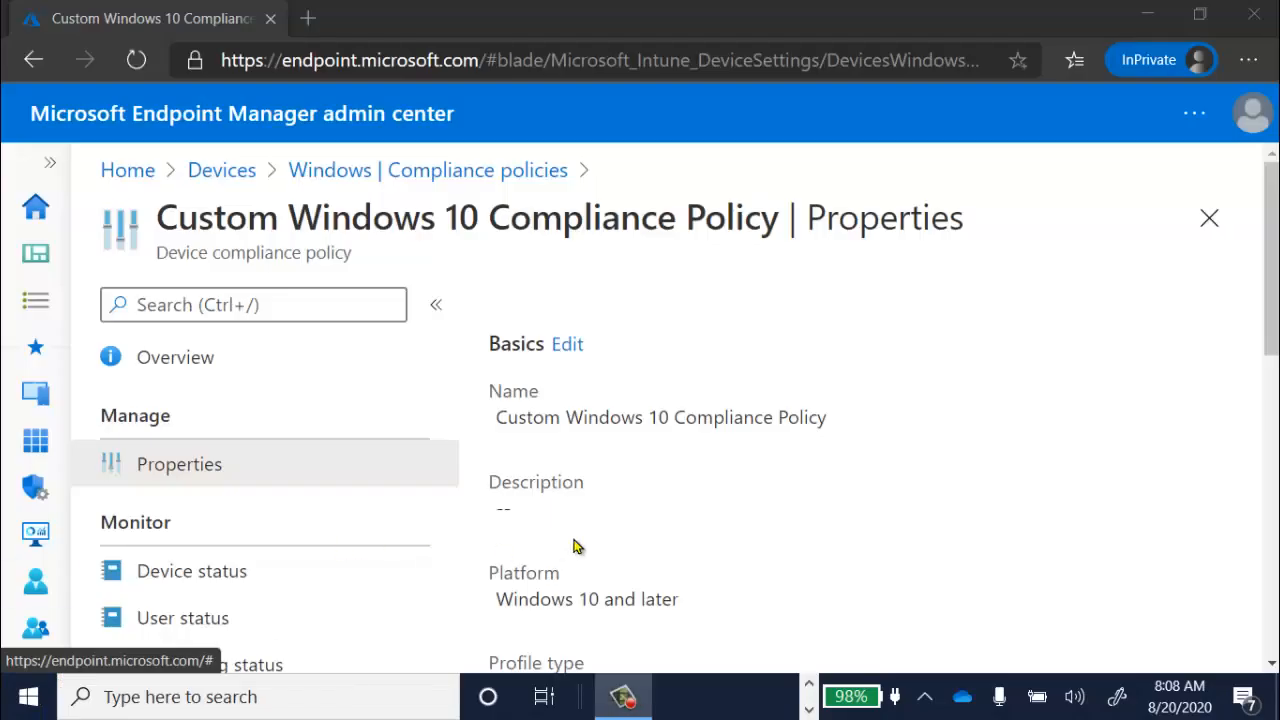
{"action": "left_click_drag", "start_coordinate": [1272, 265], "coordinate": [1272, 430]}
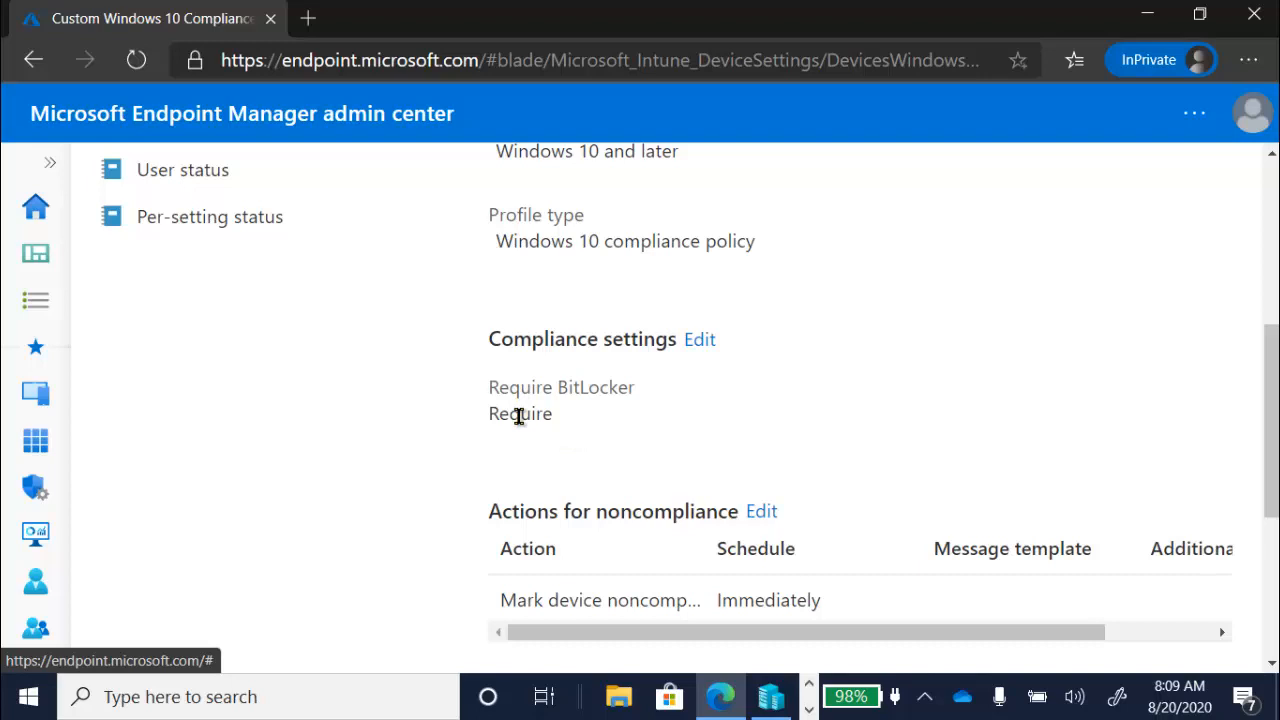
{"action": "left_click", "coordinate": [698, 340]}
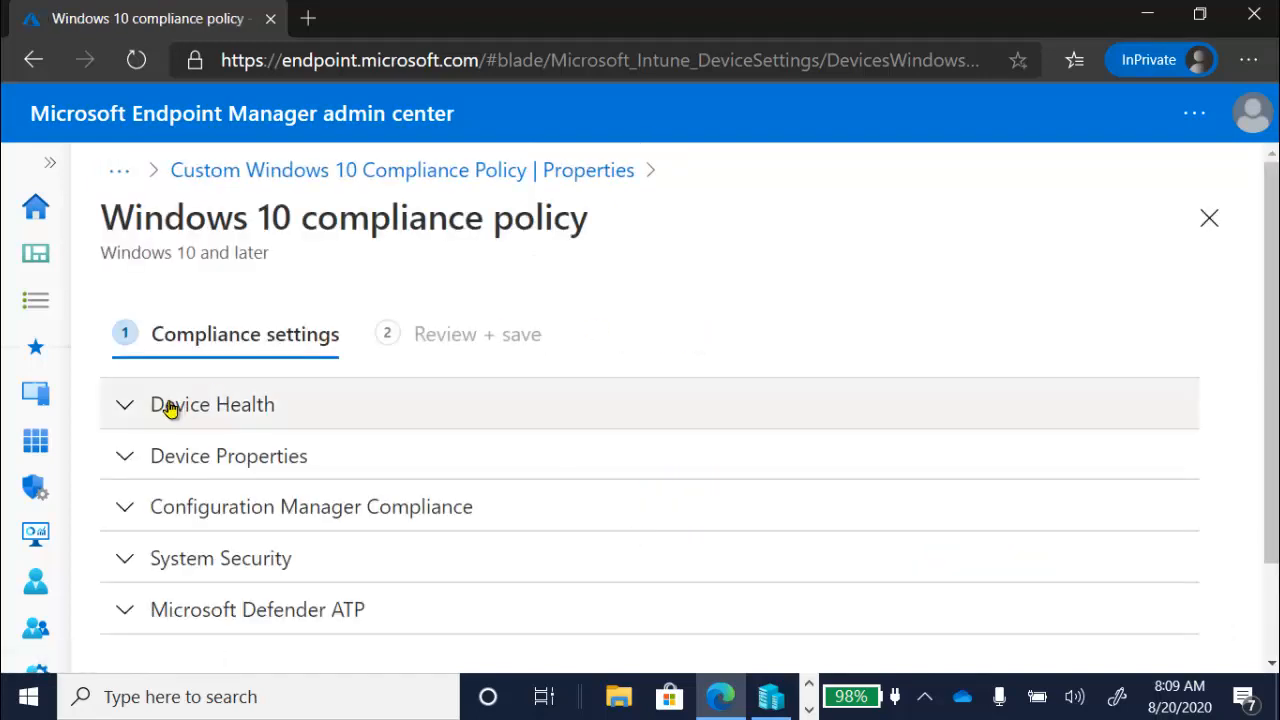
- Examine the custom policy's Device Health, Device Properties and Configuration Manager Compliance settings
{"action": "left_click", "coordinate": [129, 405]}
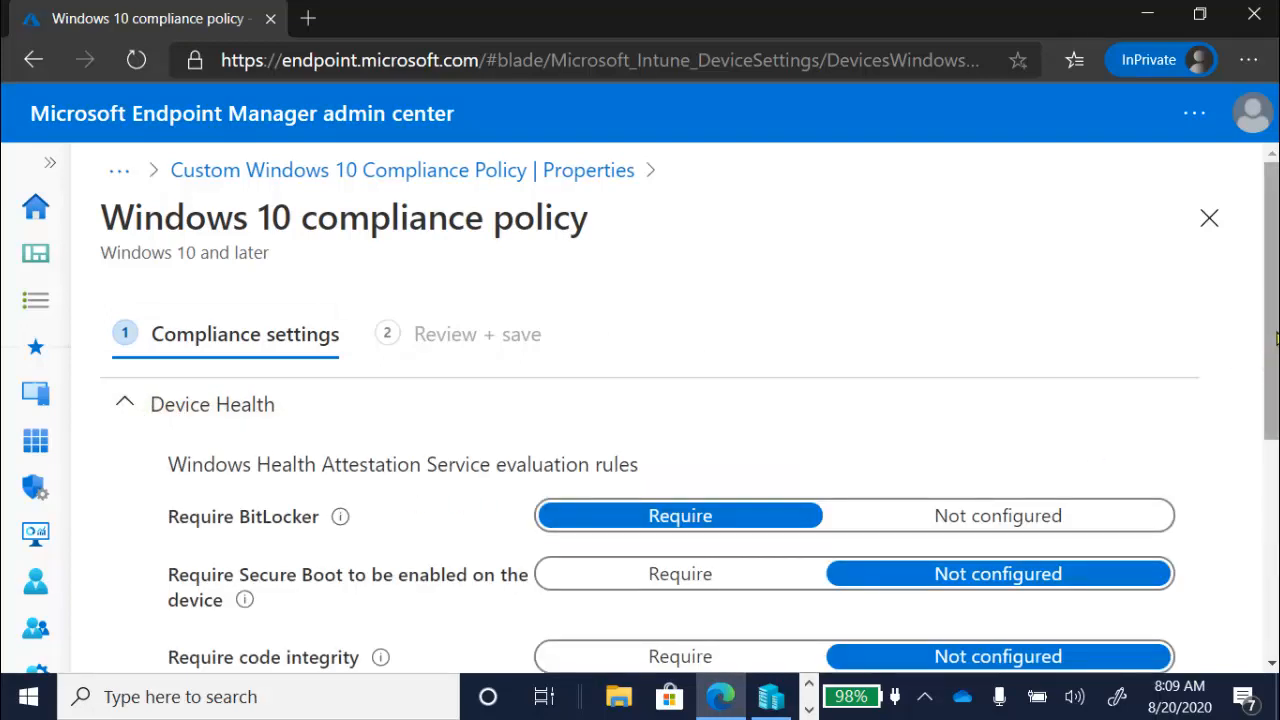
{"action": "scroll", "coordinate": [1276, 340], "scroll_direction": "down", "scroll_amount": 4}
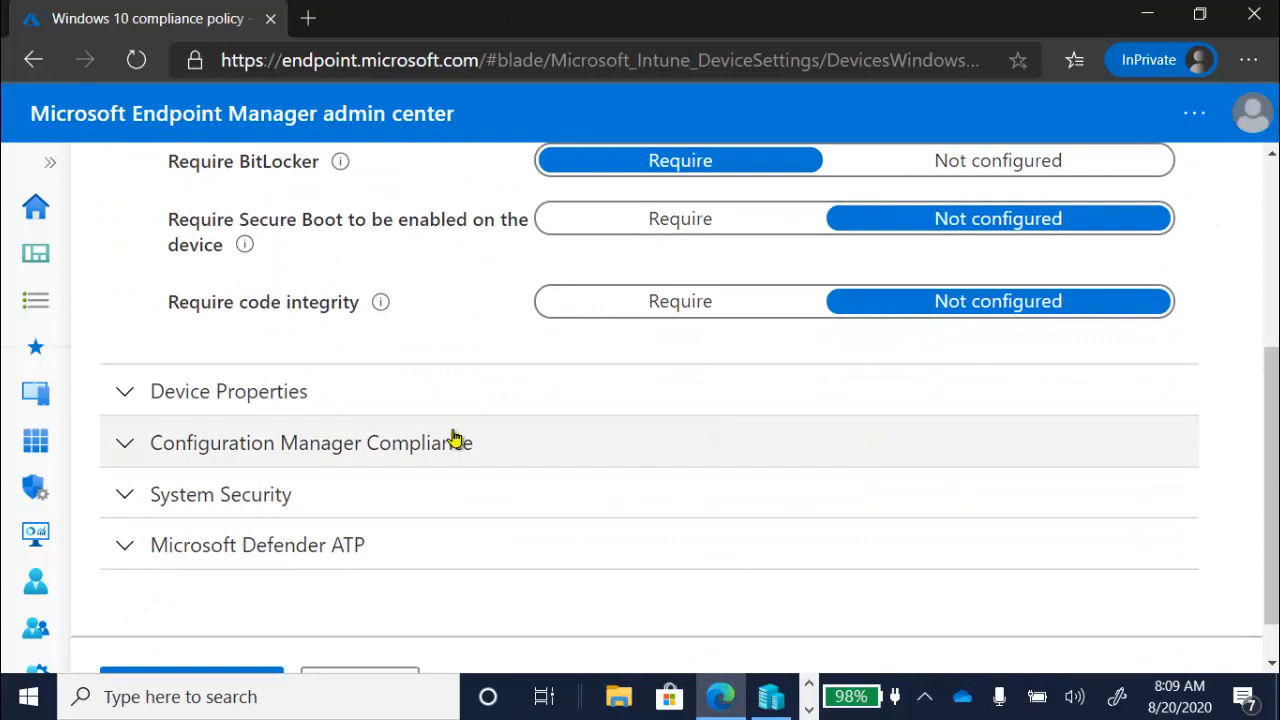
{"action": "left_click", "coordinate": [131, 399]}
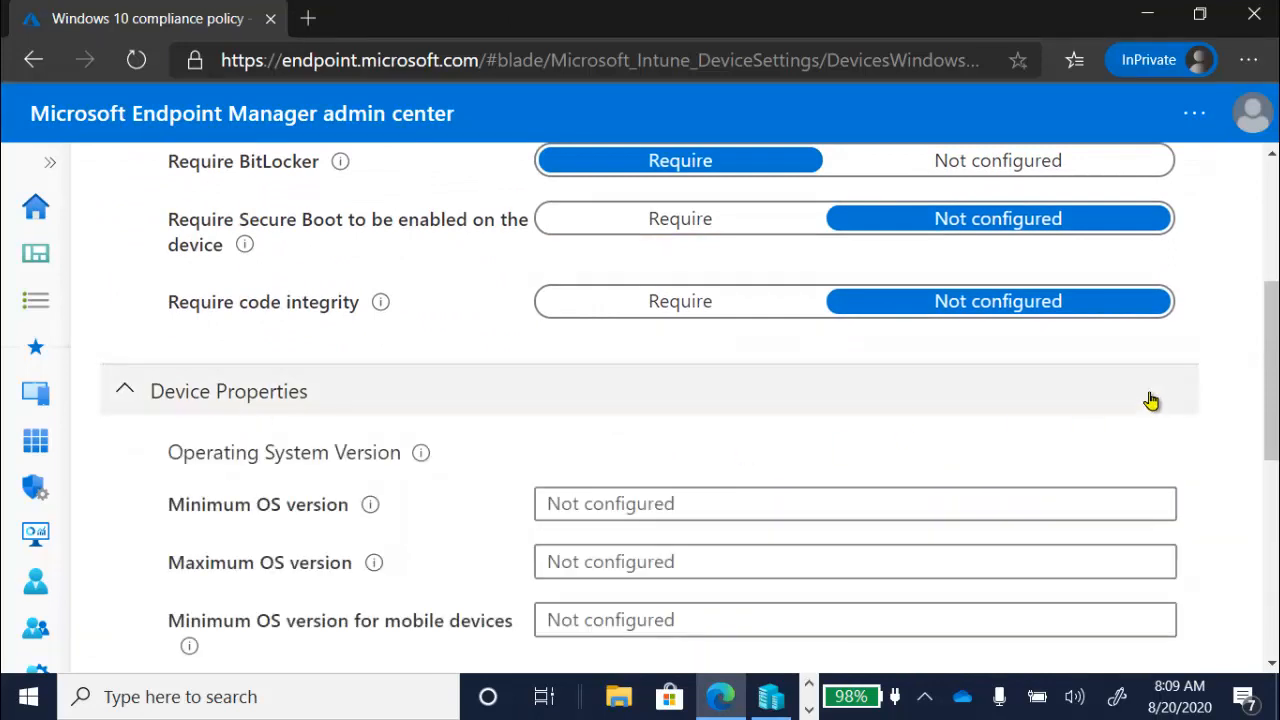
{"action": "left_click_drag", "start_coordinate": [1276, 326], "coordinate": [1276, 515]}
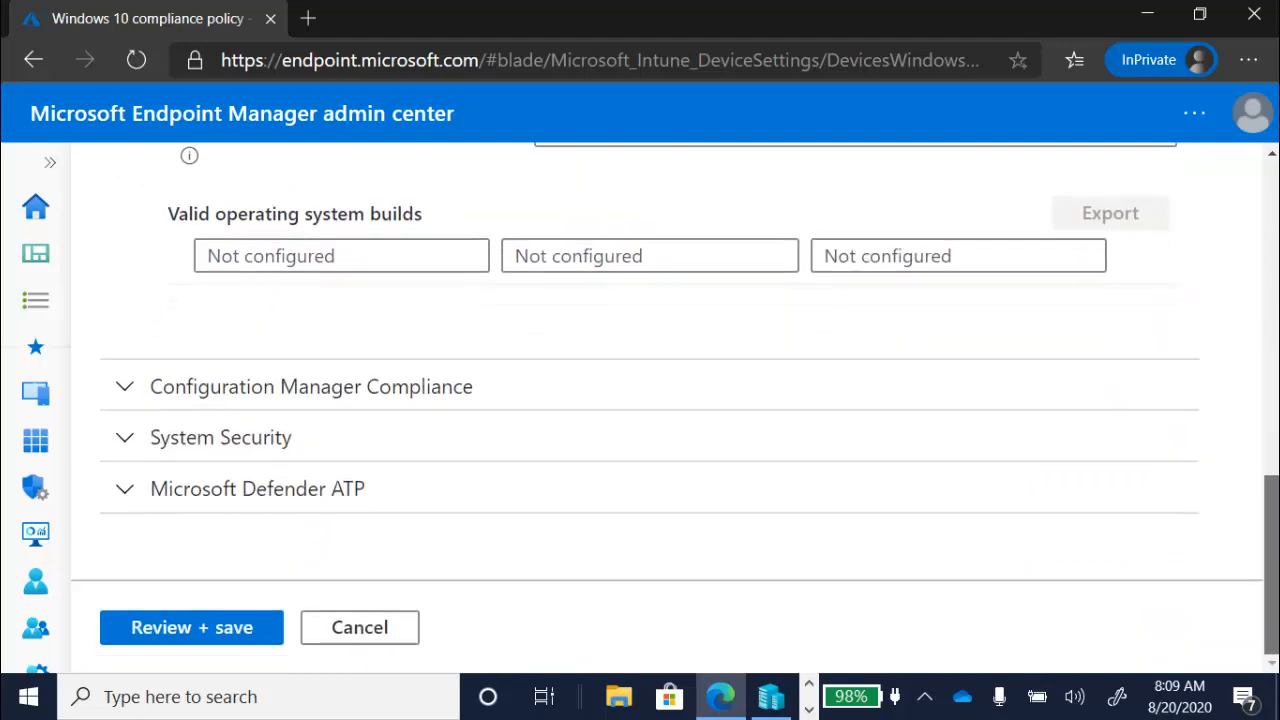
{"action": "left_click", "coordinate": [127, 389]}
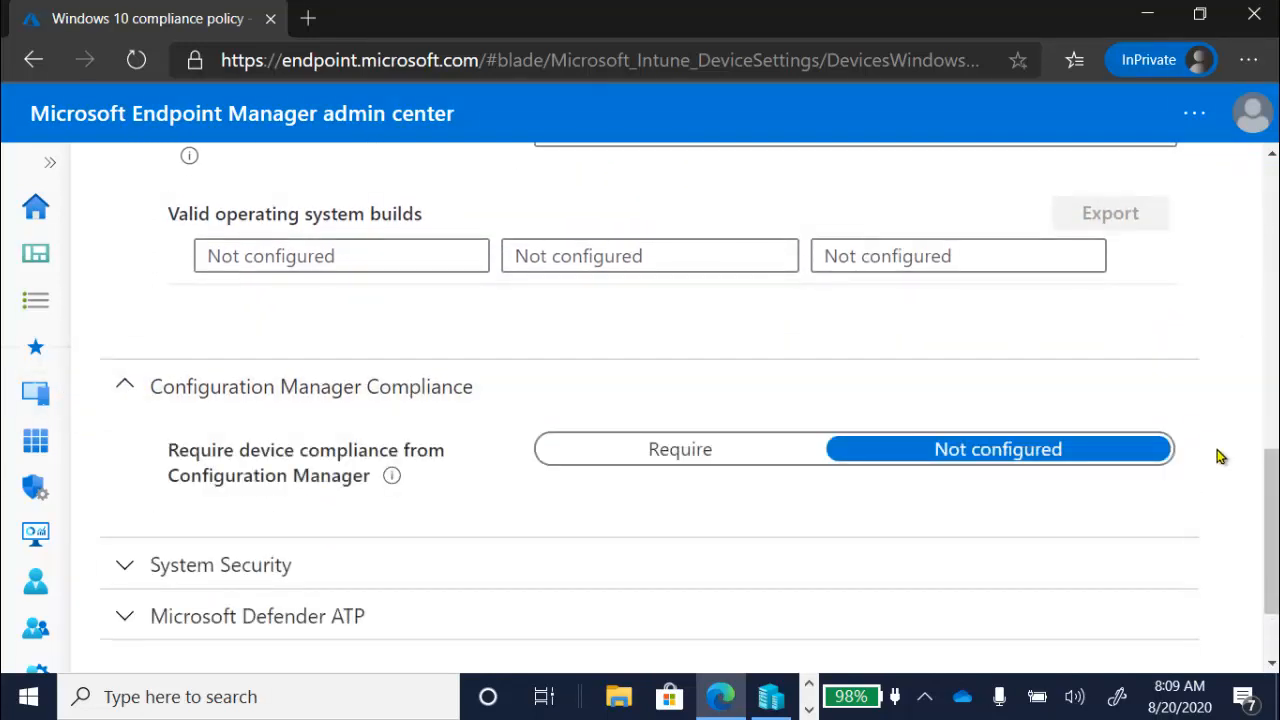
{"action": "scroll", "coordinate": [1272, 480], "scroll_direction": "down", "scroll_amount": 2}
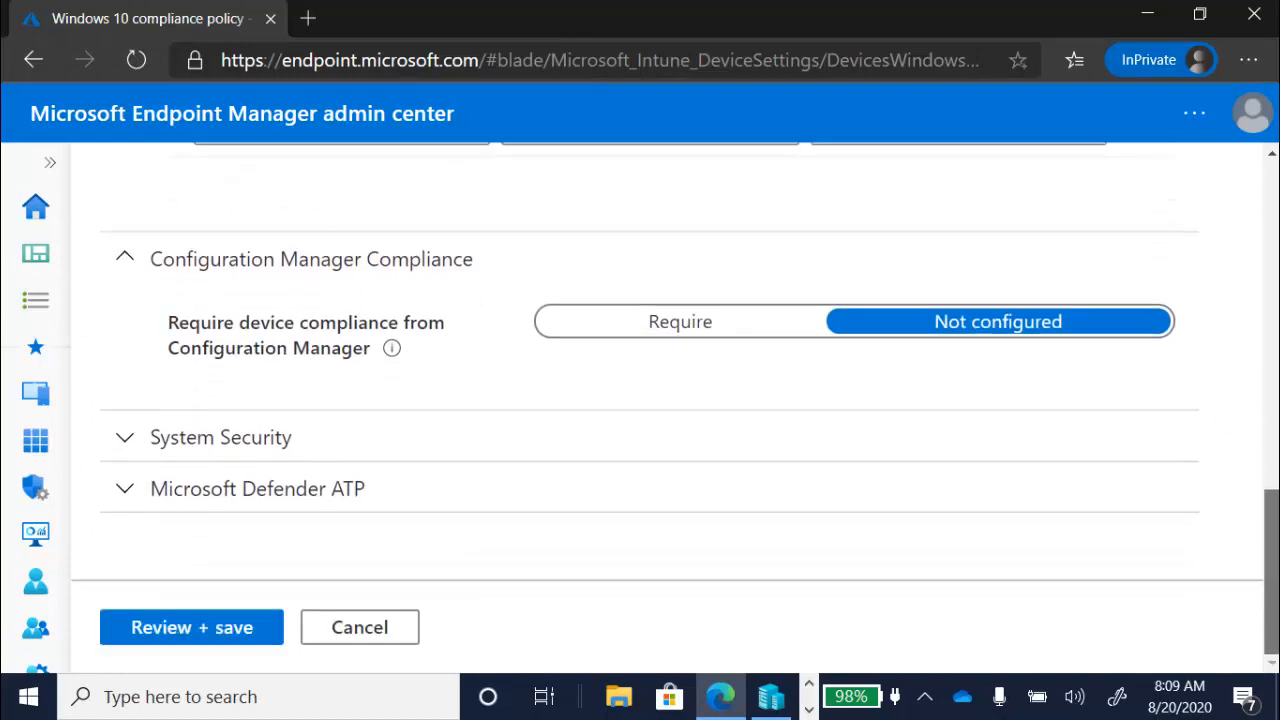
- Examine the custom policy's System Security and Microsoft Defender ATP settings, then return to the password settings
{"action": "left_click", "coordinate": [133, 444]}
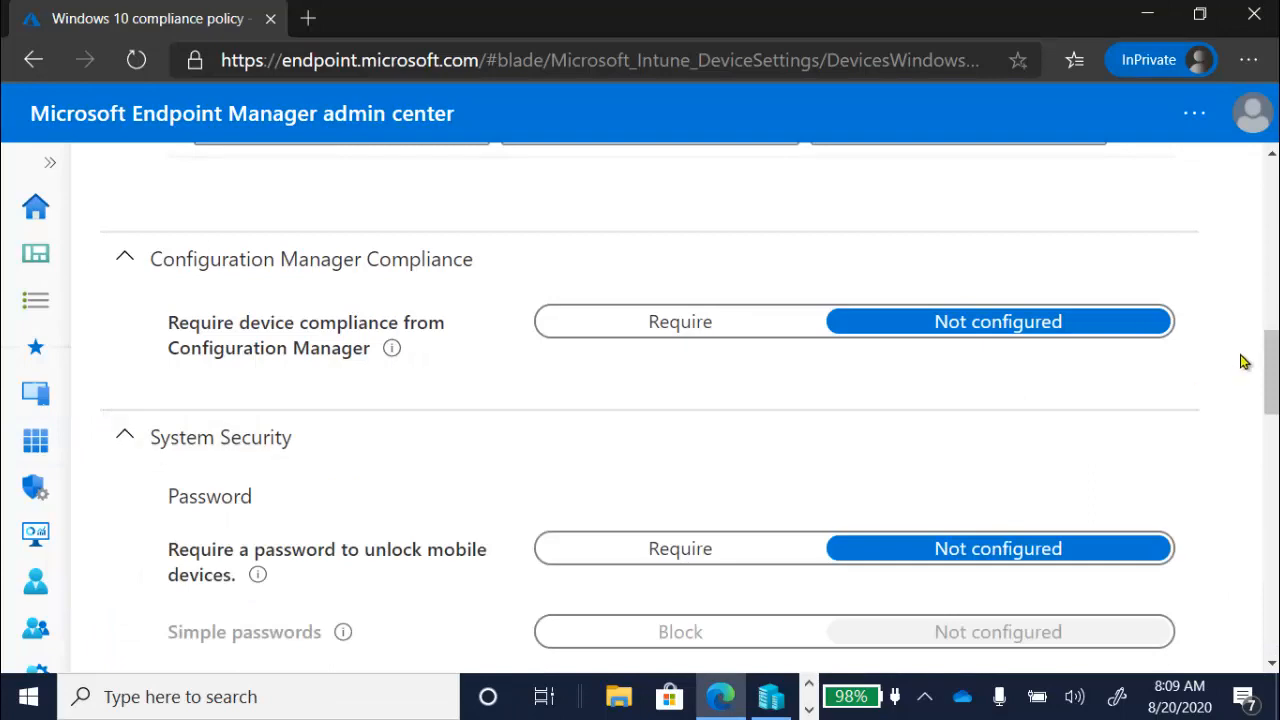
{"action": "scroll", "coordinate": [1272, 362], "scroll_direction": "down", "scroll_amount": 4}
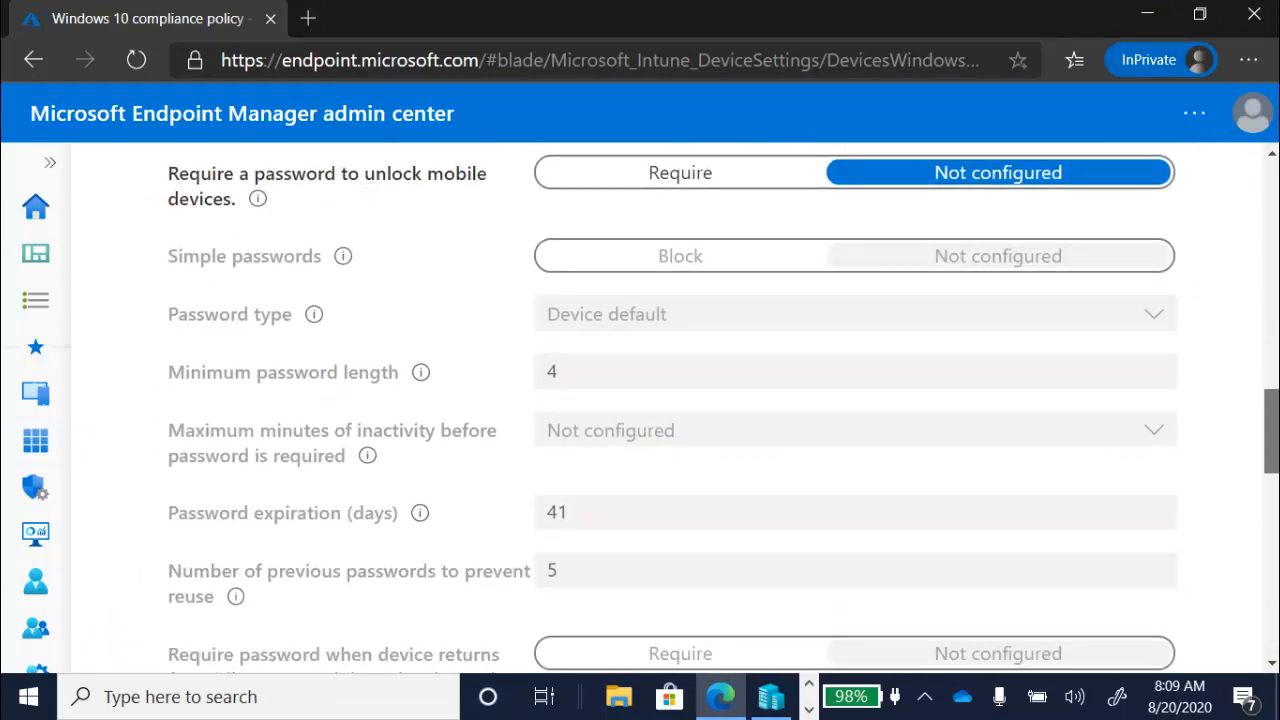
{"action": "scroll", "coordinate": [700, 407], "scroll_direction": "down", "scroll_amount": 5}
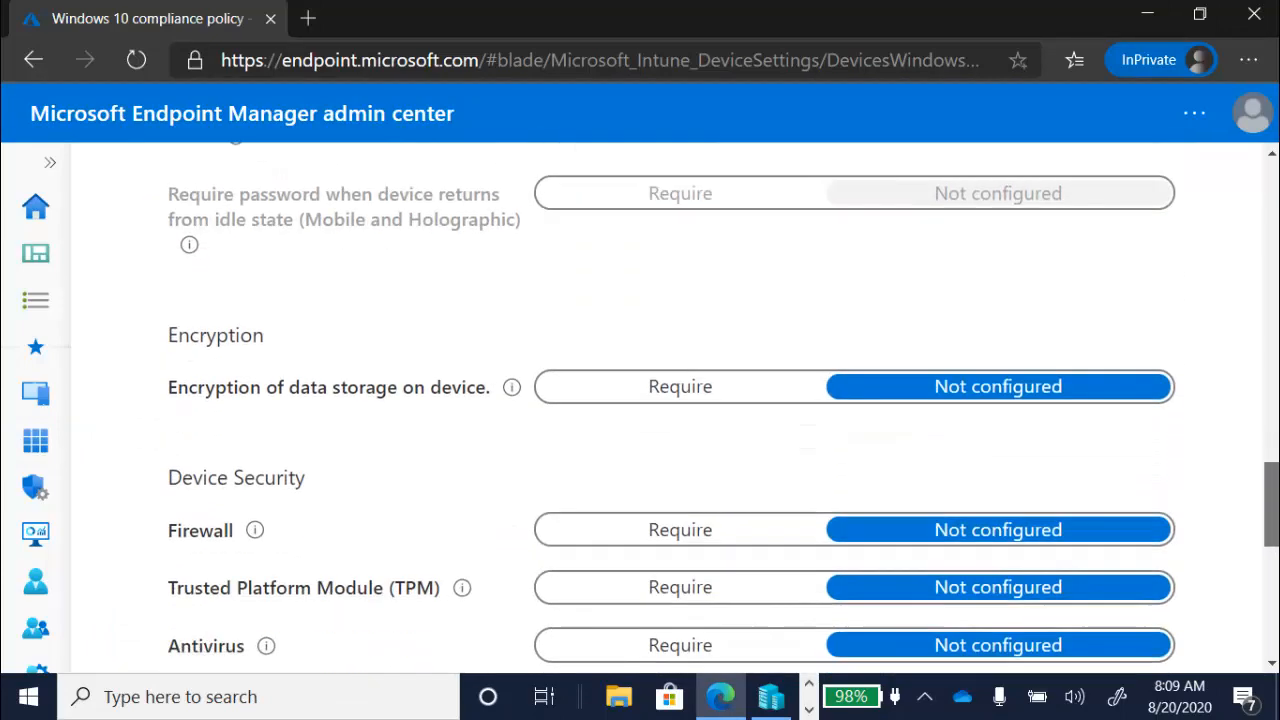
{"action": "scroll", "coordinate": [700, 407], "scroll_direction": "down", "scroll_amount": 7}
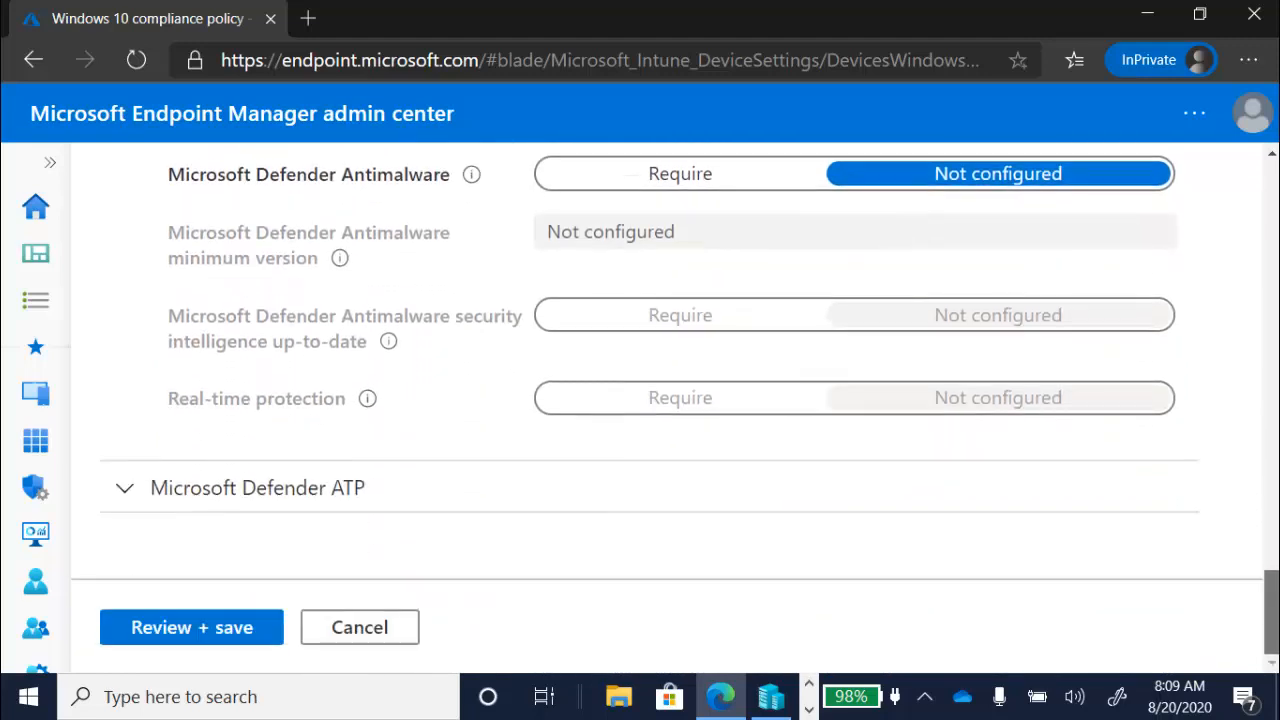
{"action": "left_click", "coordinate": [124, 490]}
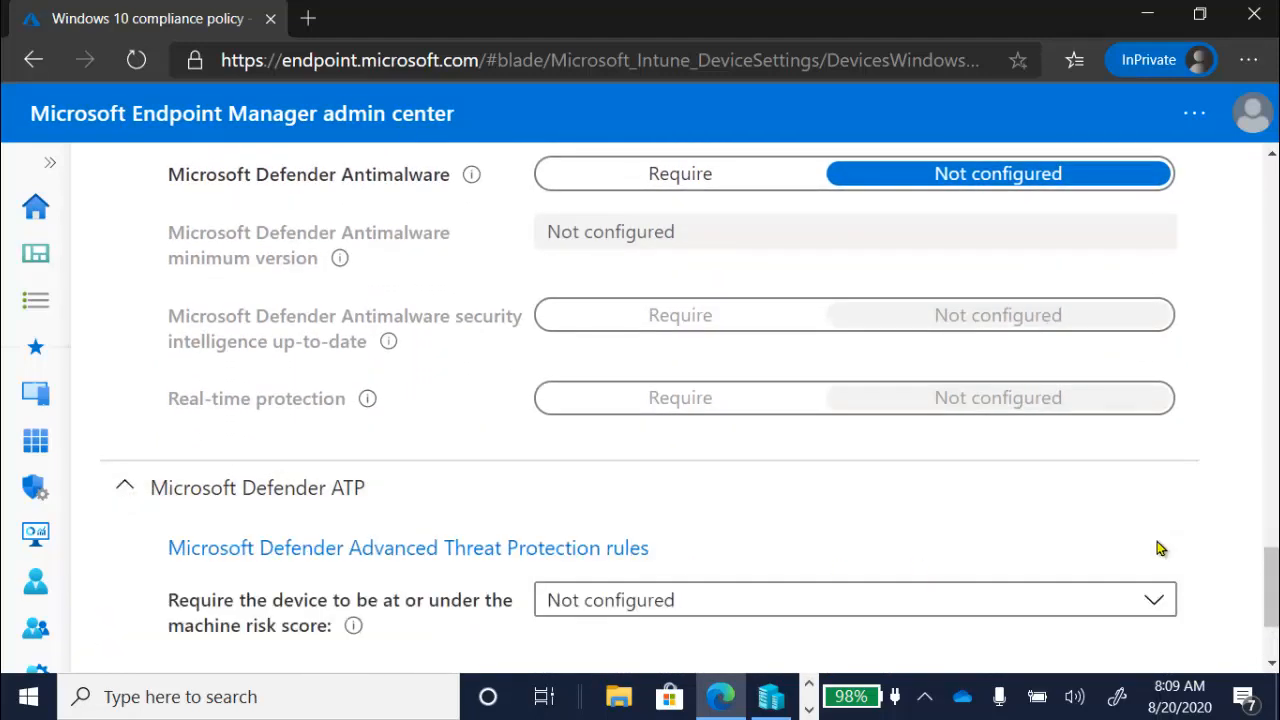
{"action": "mouse_move", "coordinate": [1270, 586]}
{"action": "left_mouse_down"}
{"action": "mouse_move", "coordinate": [1273, 613]}
{"action": "mouse_move", "coordinate": [1251, 403]}
{"action": "mouse_move", "coordinate": [1186, 223]}
{"action": "left_mouse_up"}
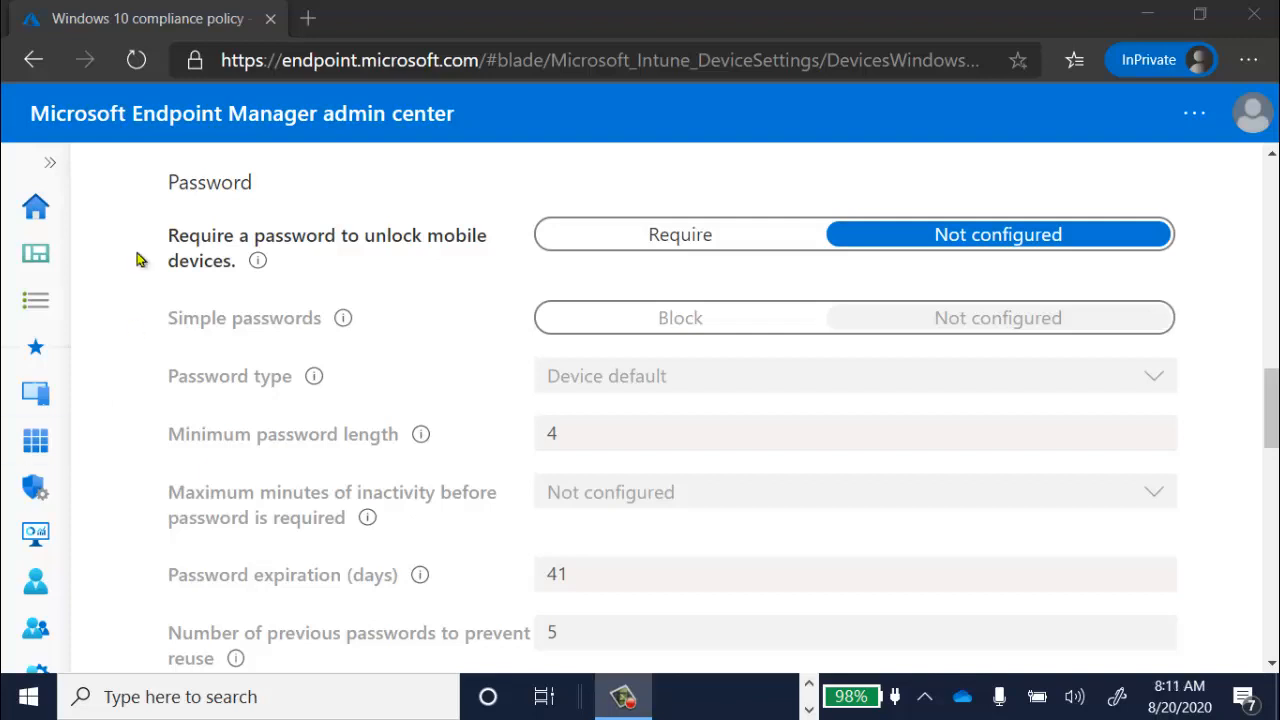
- Go to the compliance policies for iOS/iPadOS devices
{"action": "left_click", "coordinate": [50, 163]}
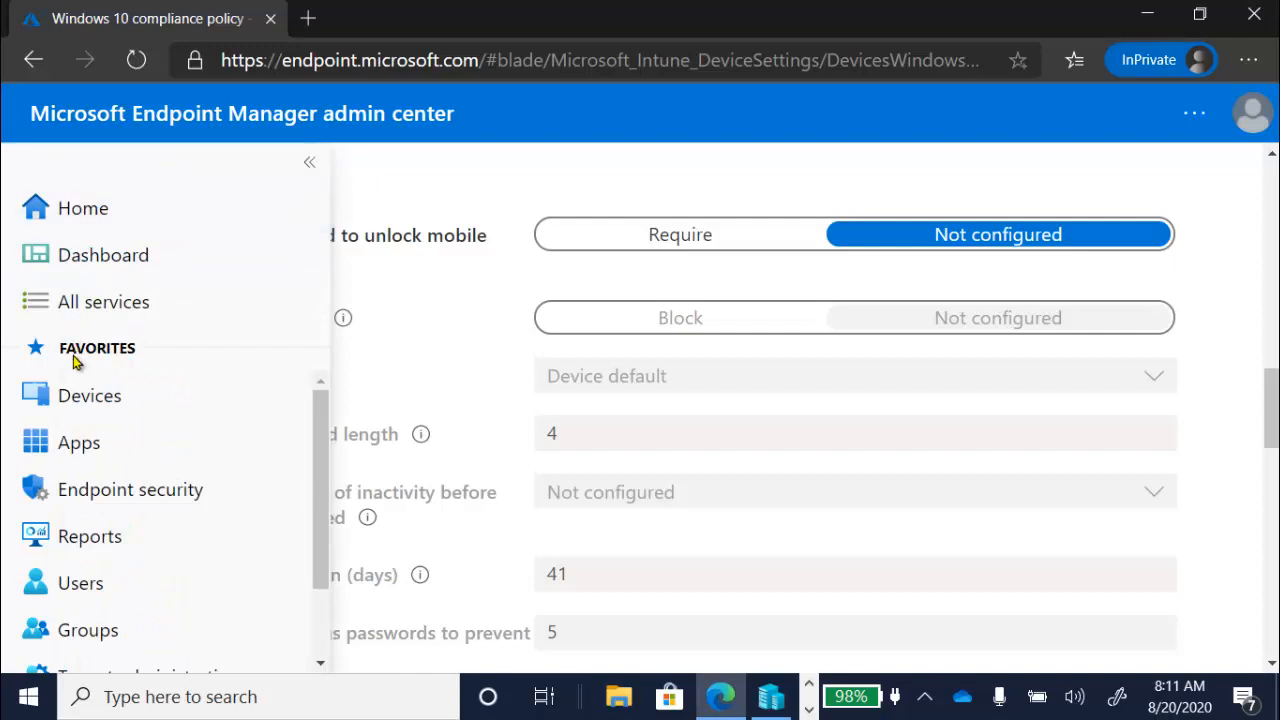
{"action": "left_click", "coordinate": [89, 392]}
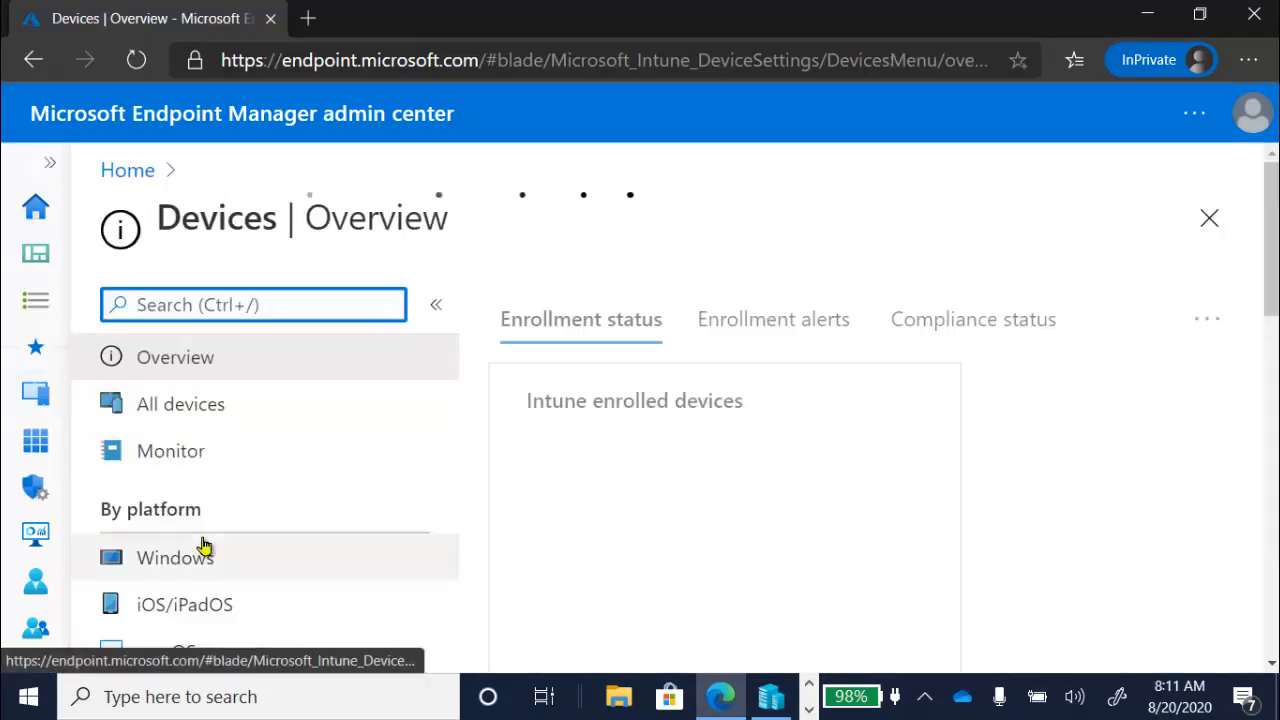
{"action": "left_click", "coordinate": [220, 605]}
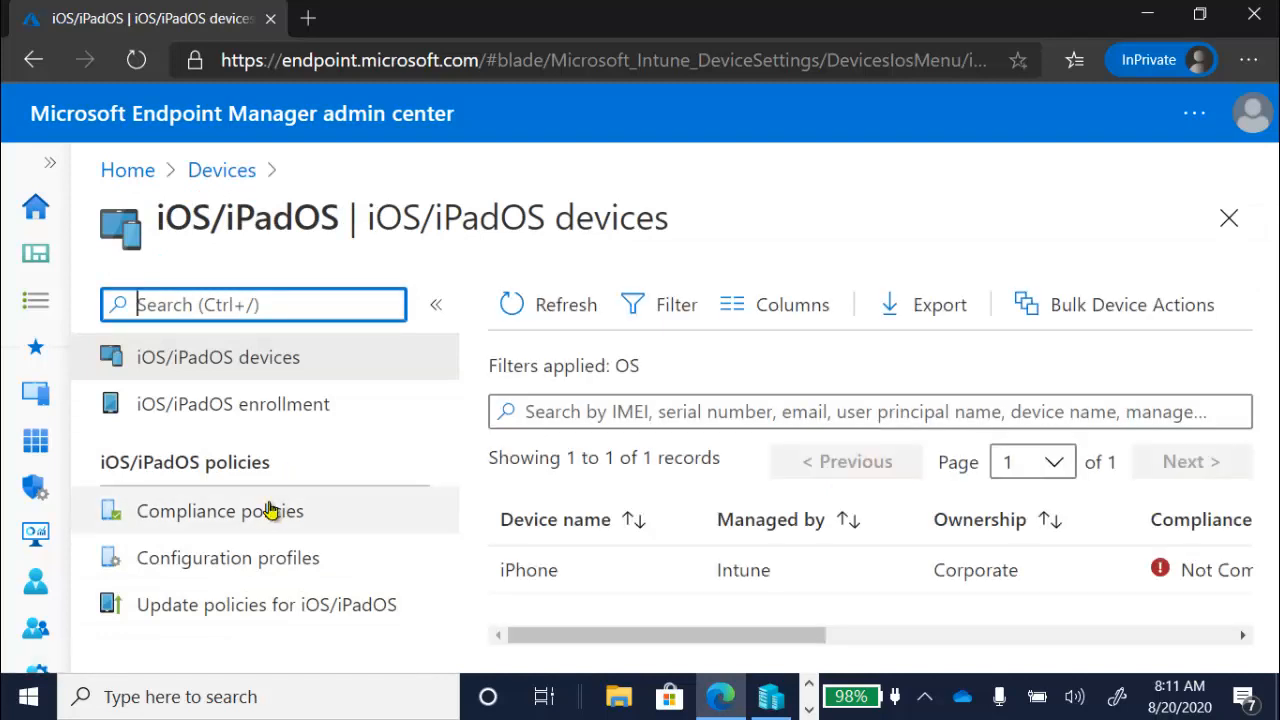
{"action": "left_click", "coordinate": [268, 512]}
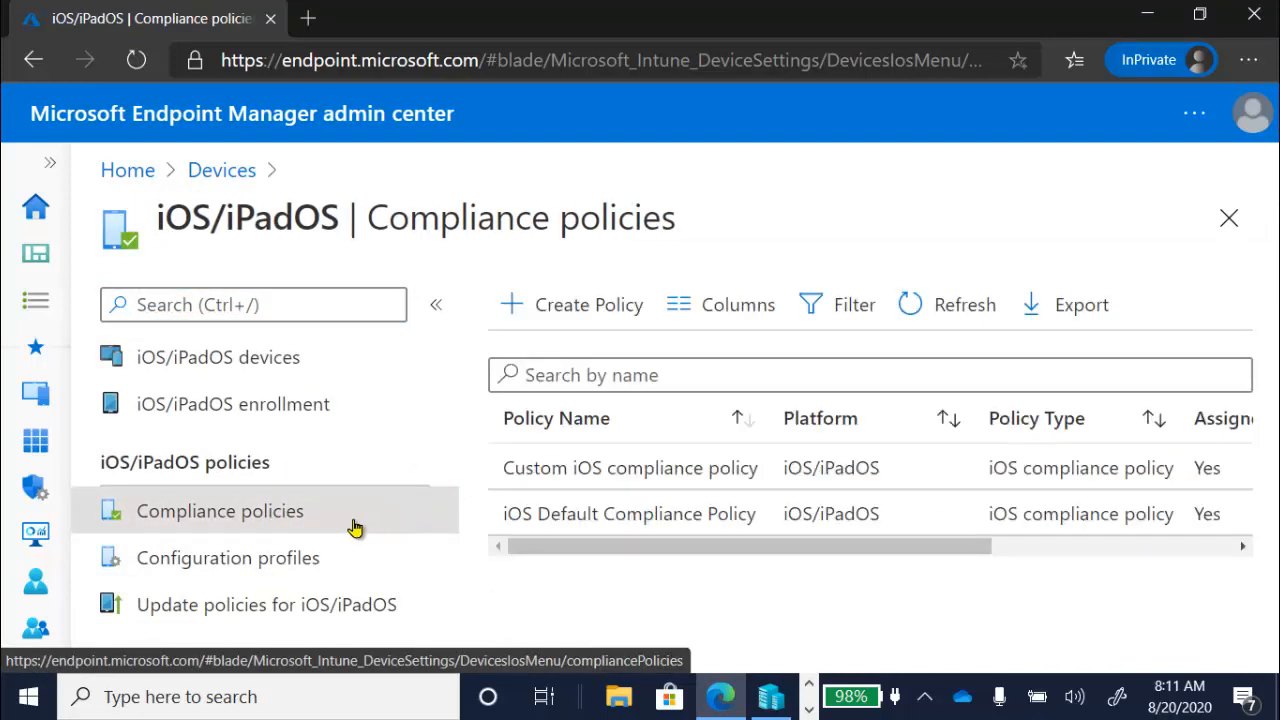
- Open the iOS Default Compliance Policy's compliance settings for editing from its properties
{"action": "left_click", "coordinate": [575, 521]}
{"action": "left_click", "coordinate": [296, 480]}
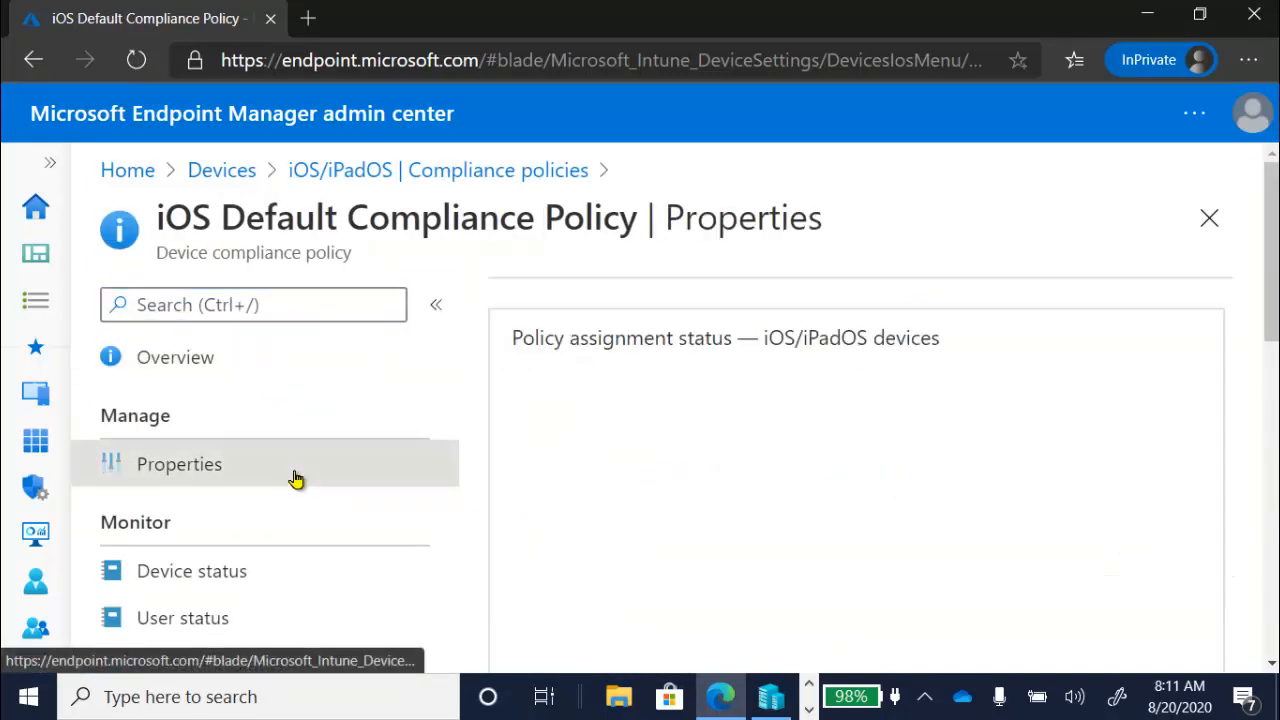
{"action": "left_click_drag", "start_coordinate": [1276, 301], "coordinate": [1277, 442]}
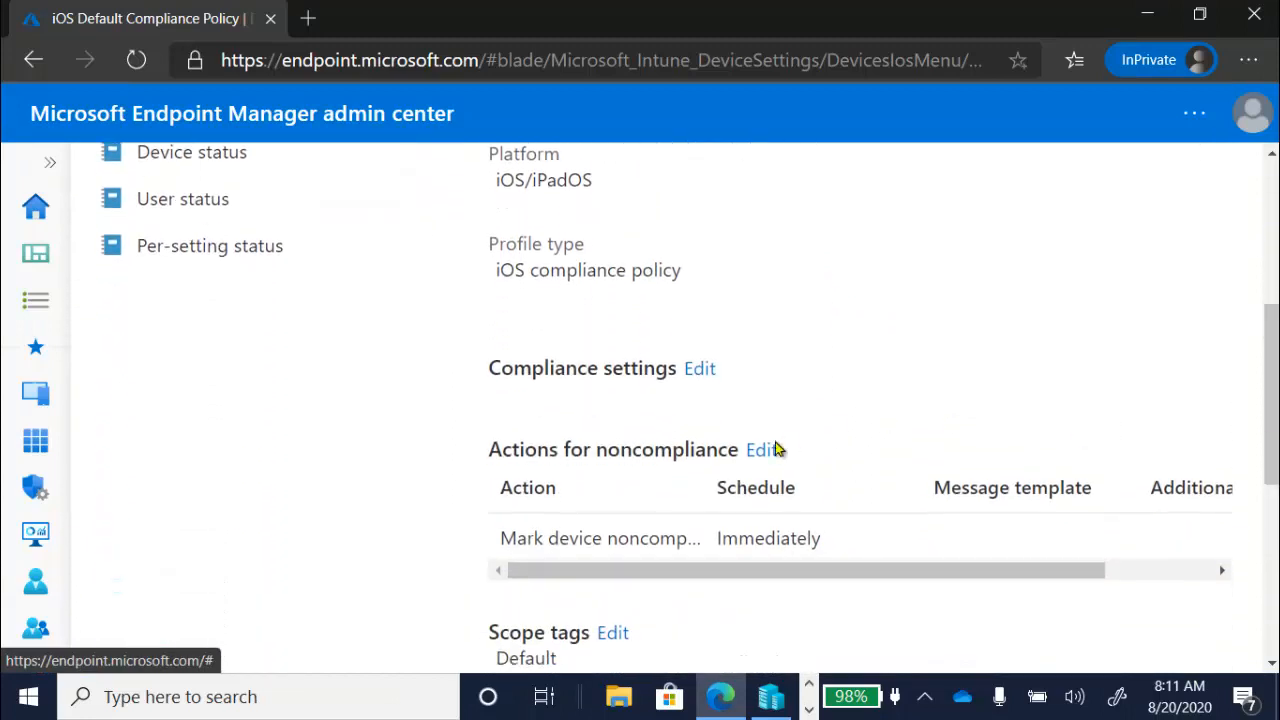
{"action": "left_click", "coordinate": [702, 371]}
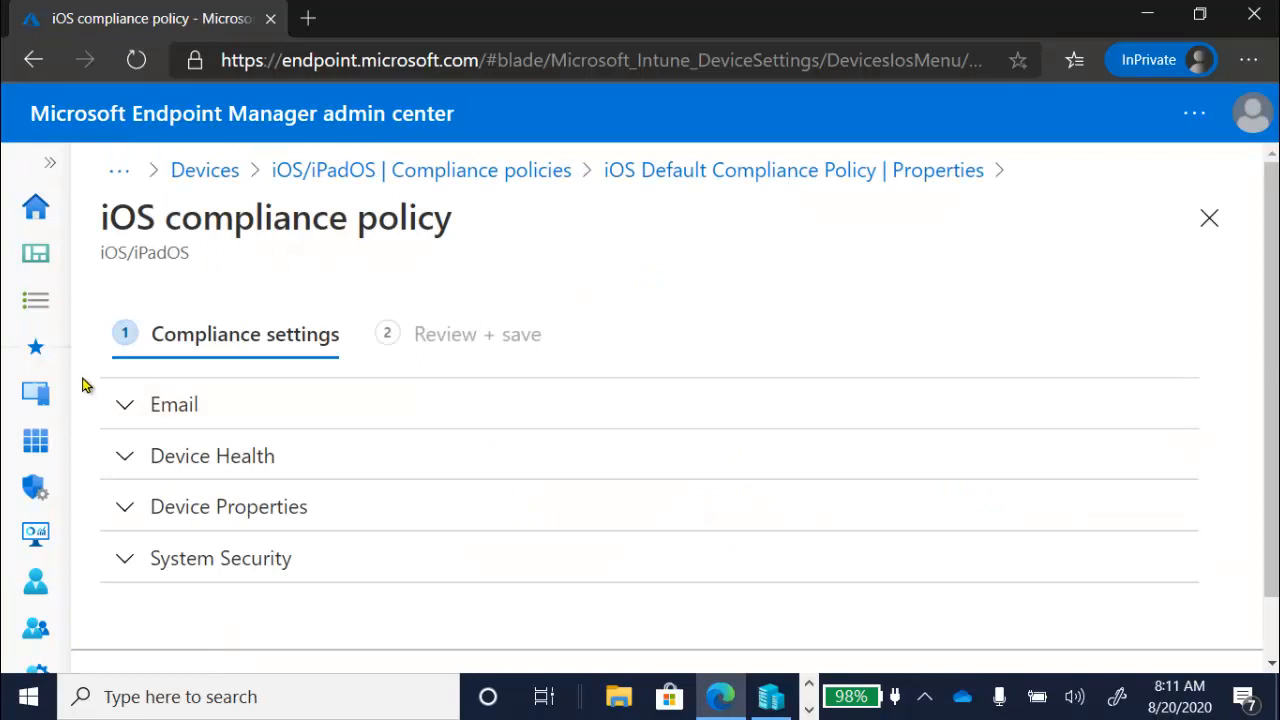
- Examine the iOS policy's Email and Device Health settings, including jailbroken devices and the Device Threat Level requirement
{"action": "left_click", "coordinate": [128, 405]}
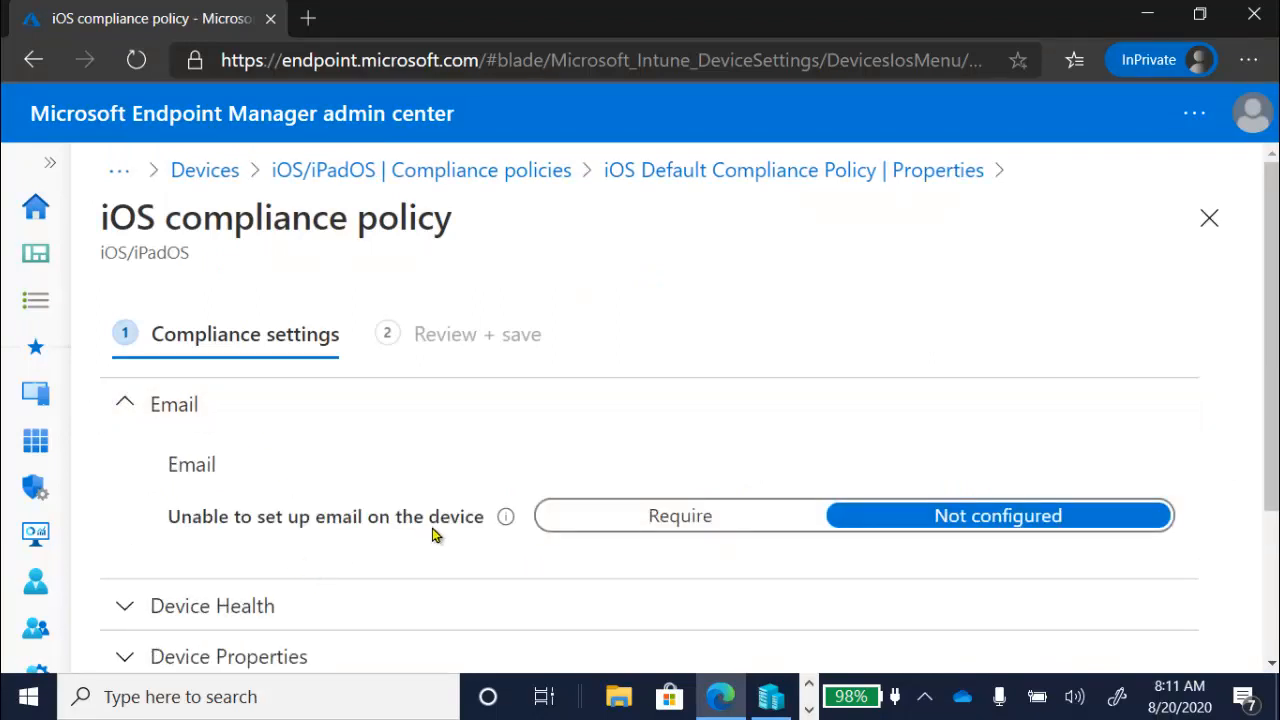
{"action": "mouse_move", "coordinate": [504, 524]}
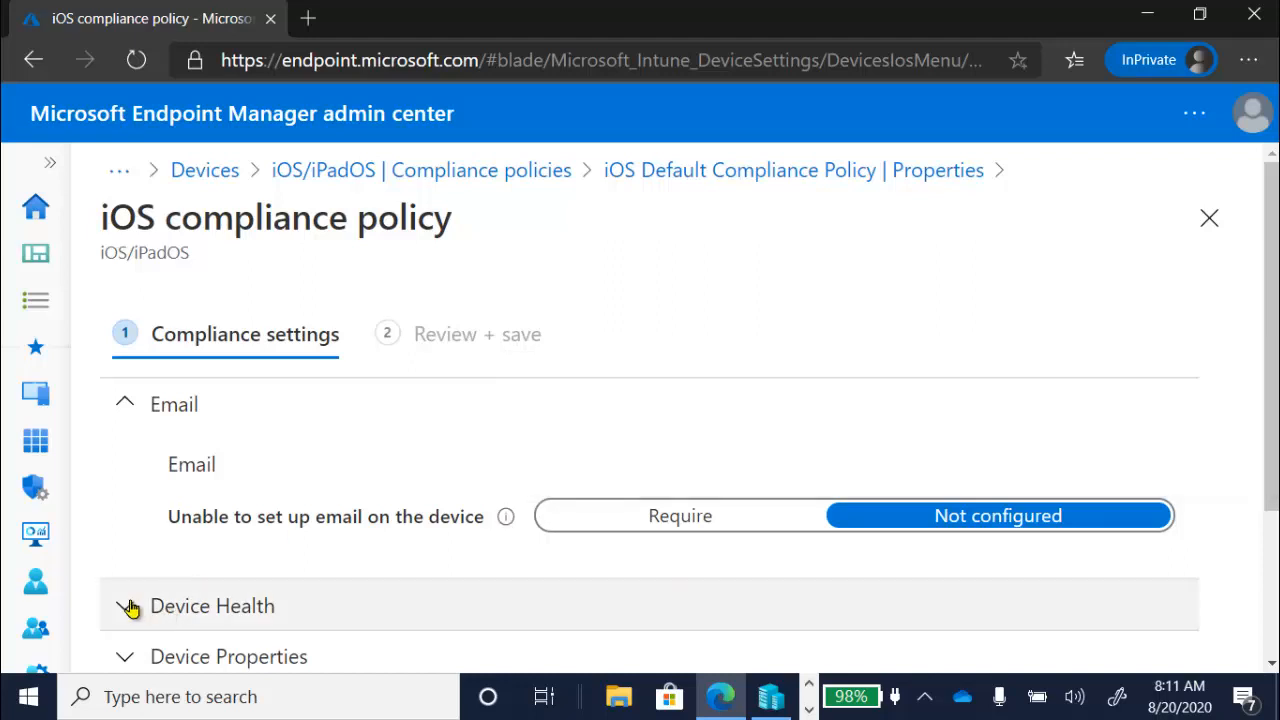
{"action": "left_click", "coordinate": [129, 608]}
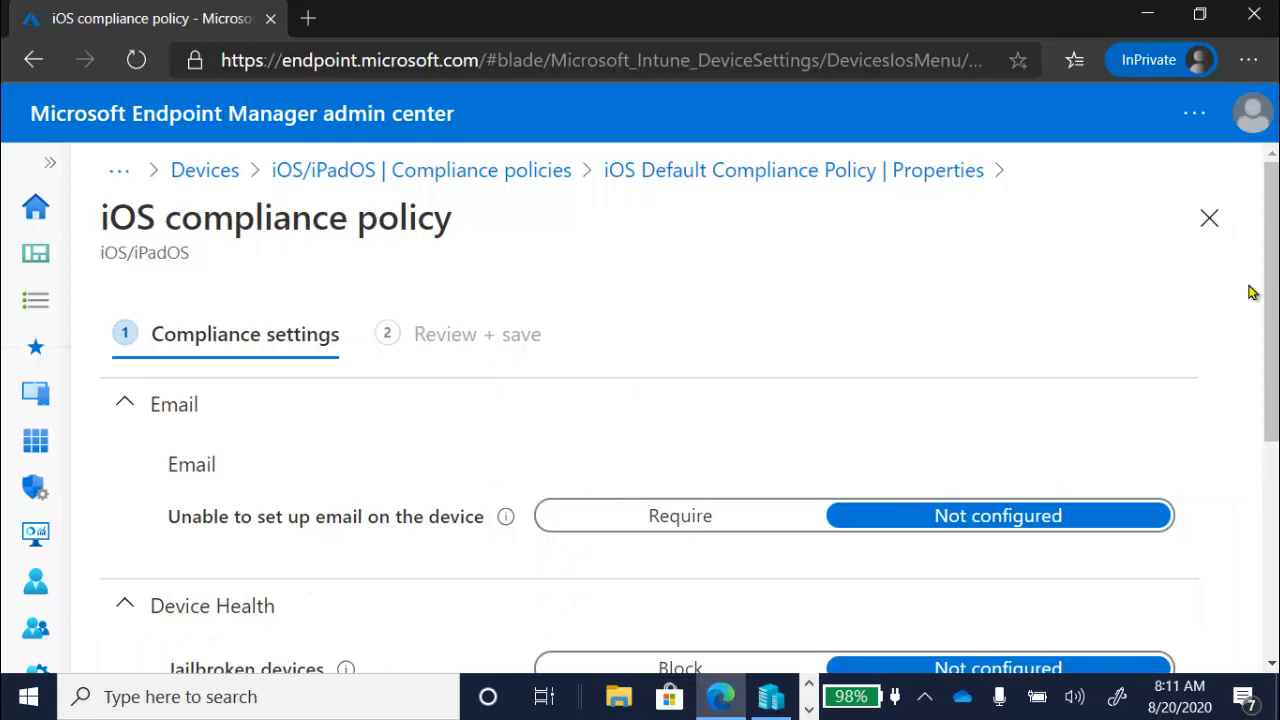
{"action": "left_click_drag", "start_coordinate": [1272, 296], "coordinate": [1249, 426]}
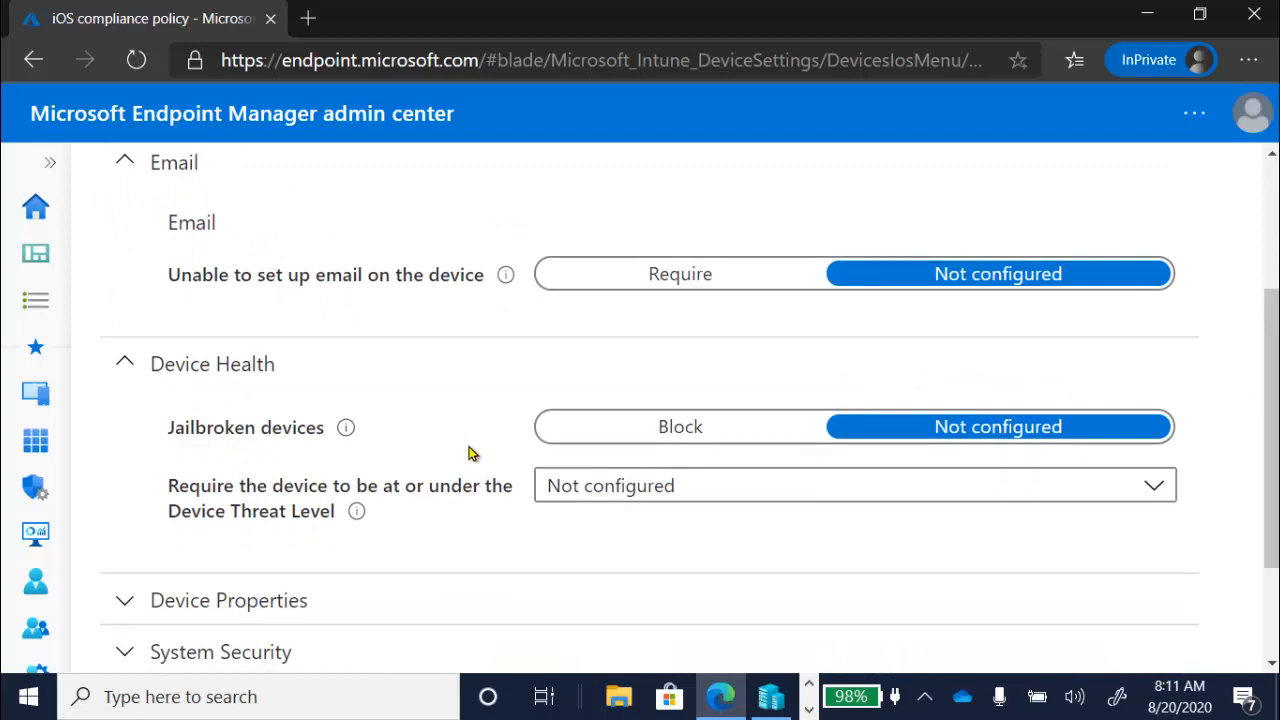
- Examine the iOS Default Compliance Policy's Device Threat Level options, Device Properties and System Security settings, including restricted apps
{"action": "left_click", "coordinate": [567, 500]}
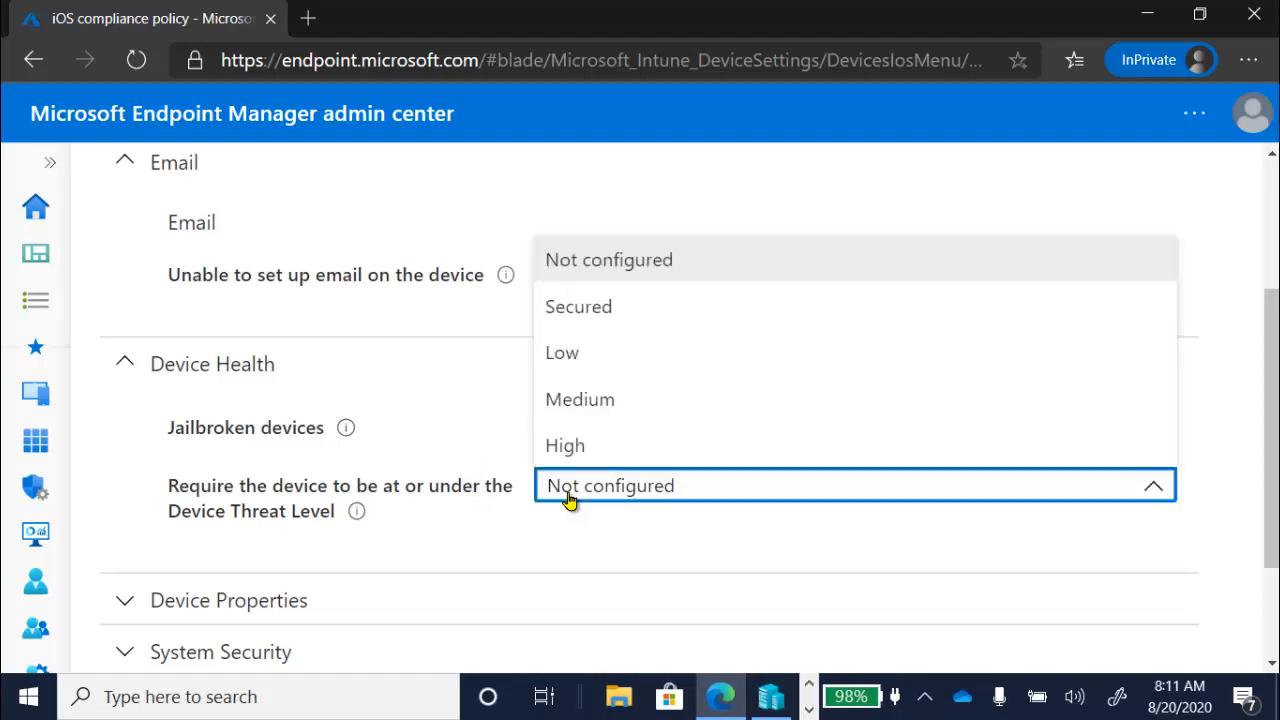
{"action": "left_click", "coordinate": [567, 500]}
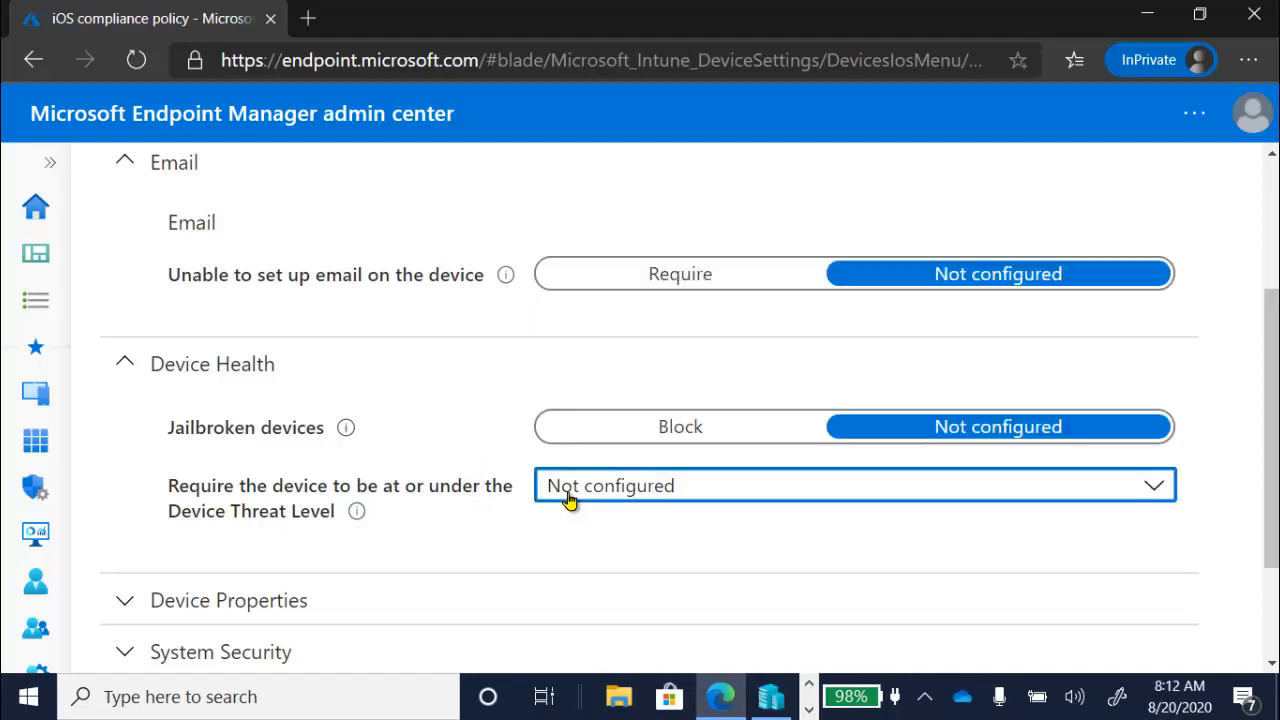
{"action": "left_click", "coordinate": [134, 612]}
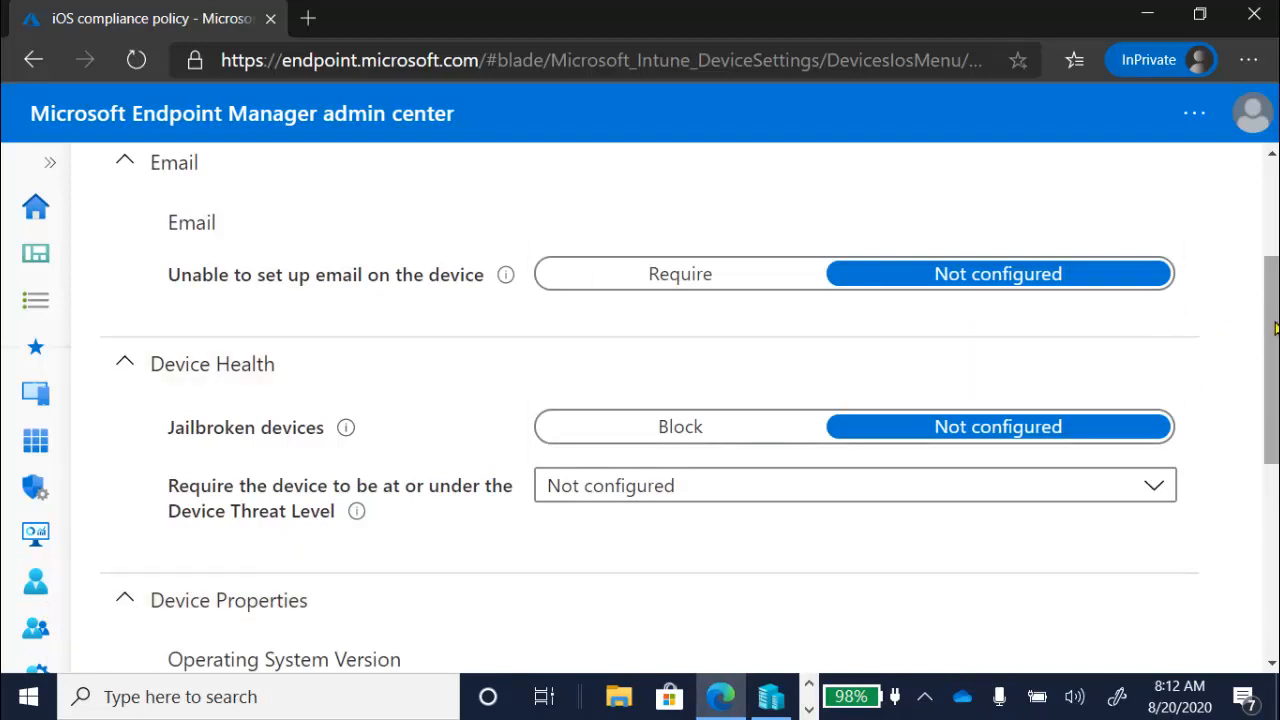
{"action": "left_click_drag", "start_coordinate": [1275, 328], "coordinate": [1275, 489]}
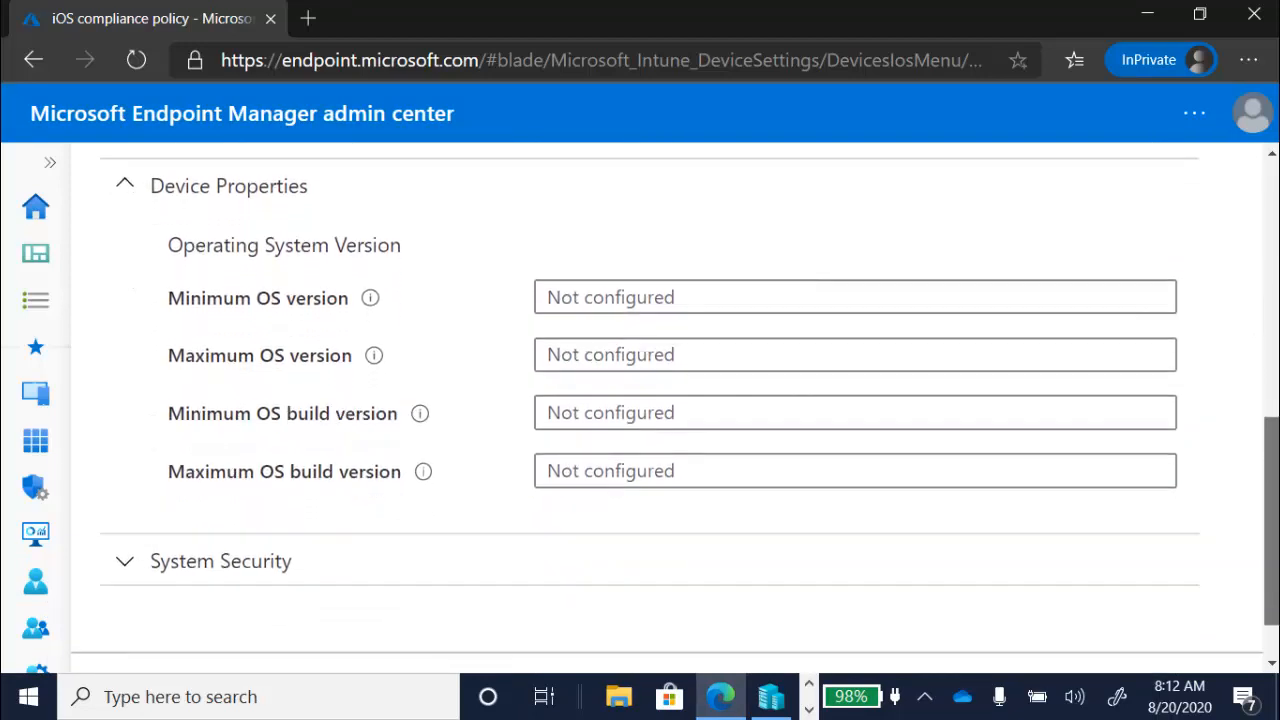
{"action": "left_click", "coordinate": [116, 565]}
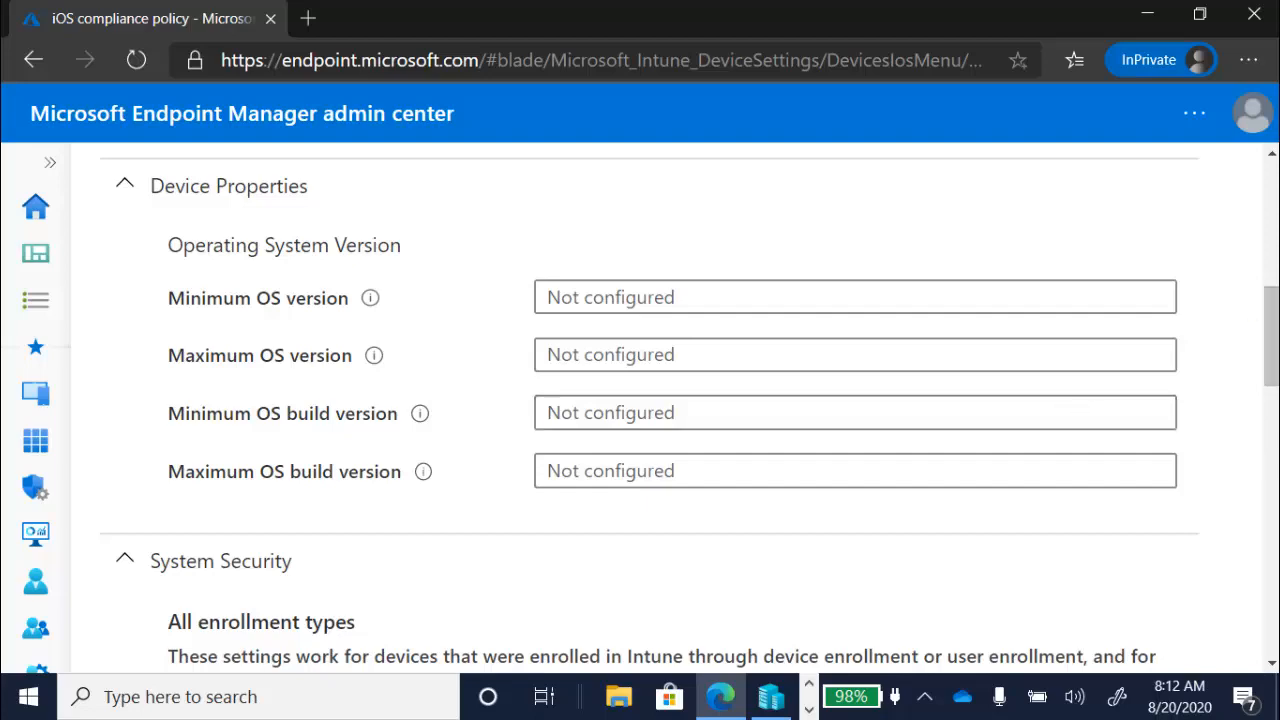
{"action": "left_click_drag", "start_coordinate": [1264, 316], "coordinate": [1273, 590]}
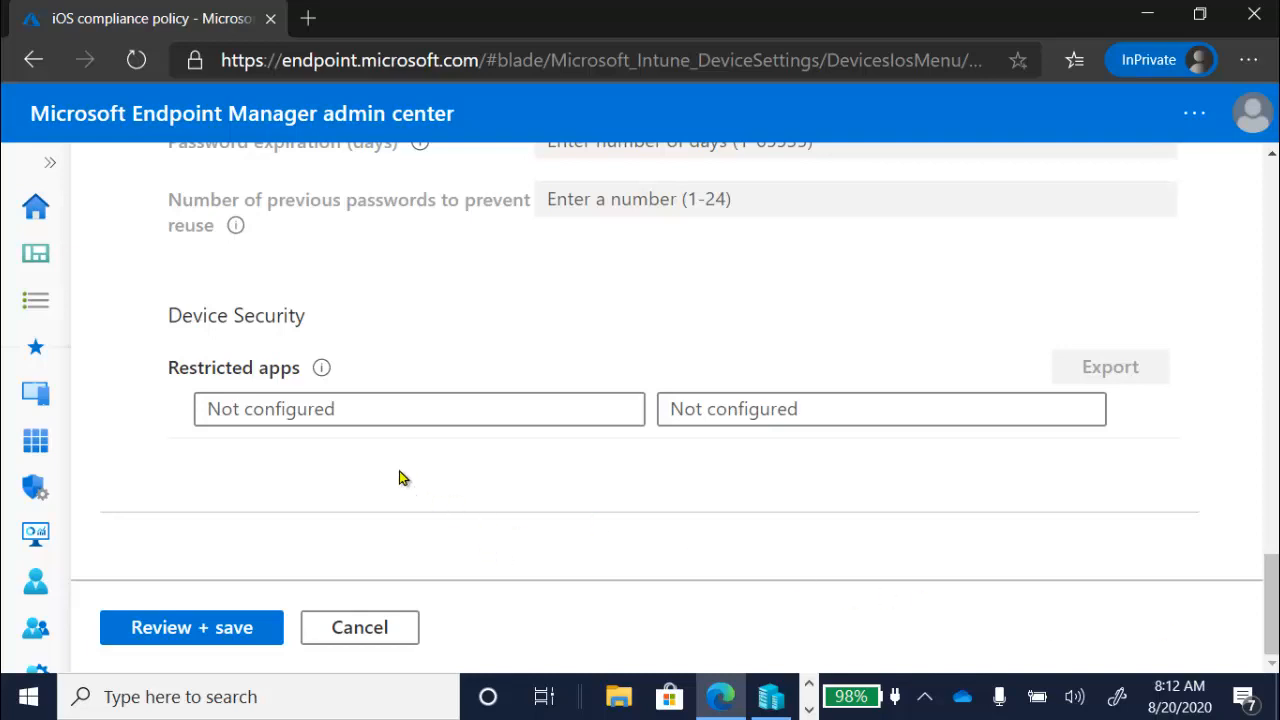
- Go back to the iOS/iPadOS compliance policies and open the properties of the Custom iOS compliance policy
{"action": "left_click", "coordinate": [58, 165]}
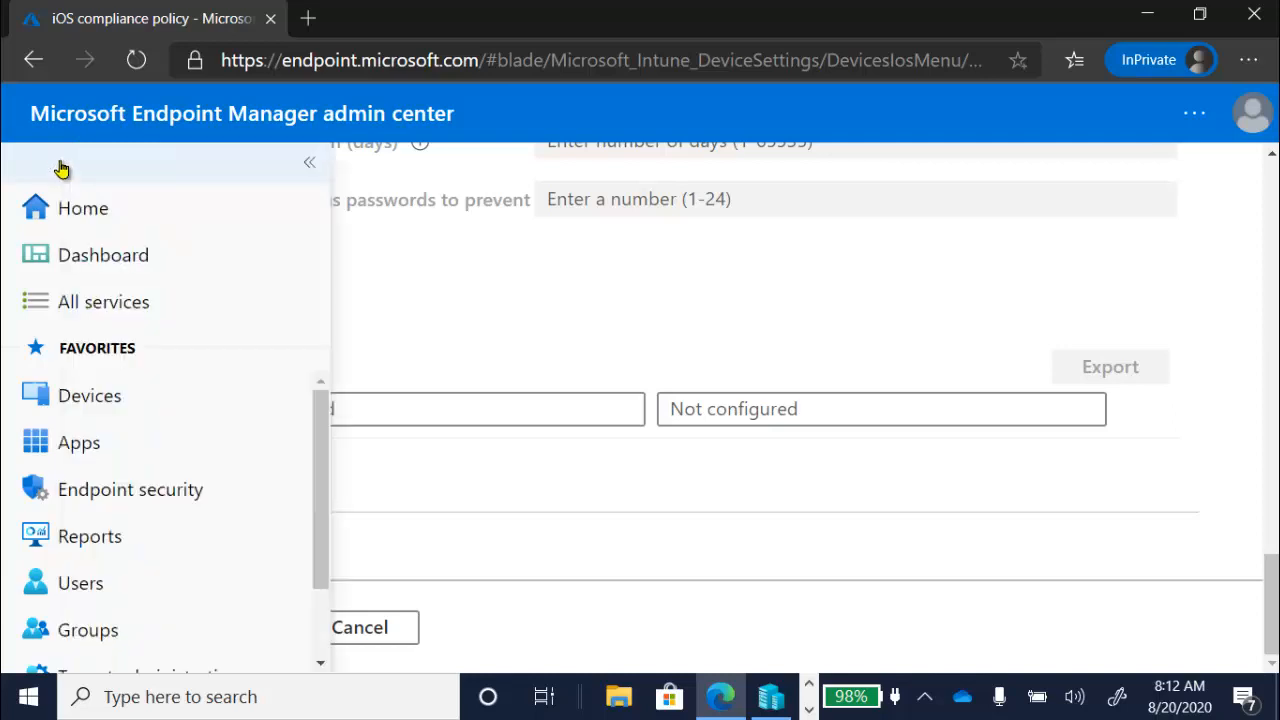
{"action": "left_click", "coordinate": [110, 410]}
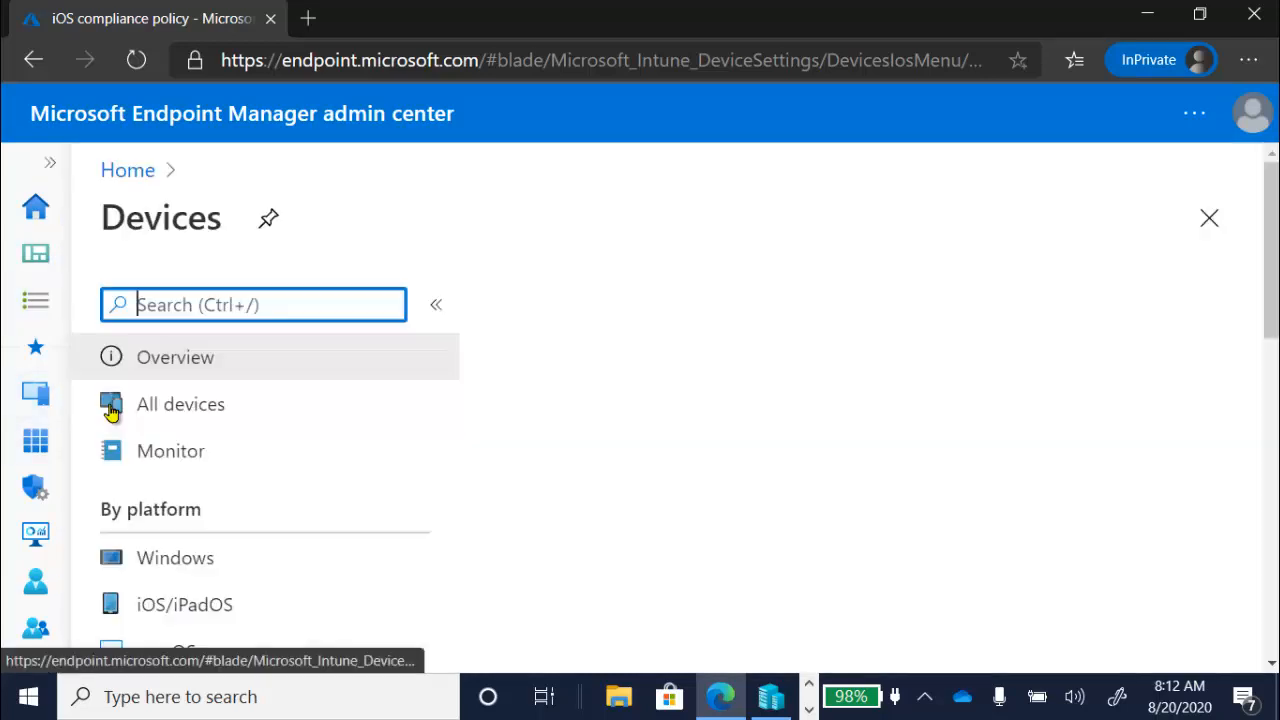
{"action": "left_click", "coordinate": [205, 605]}
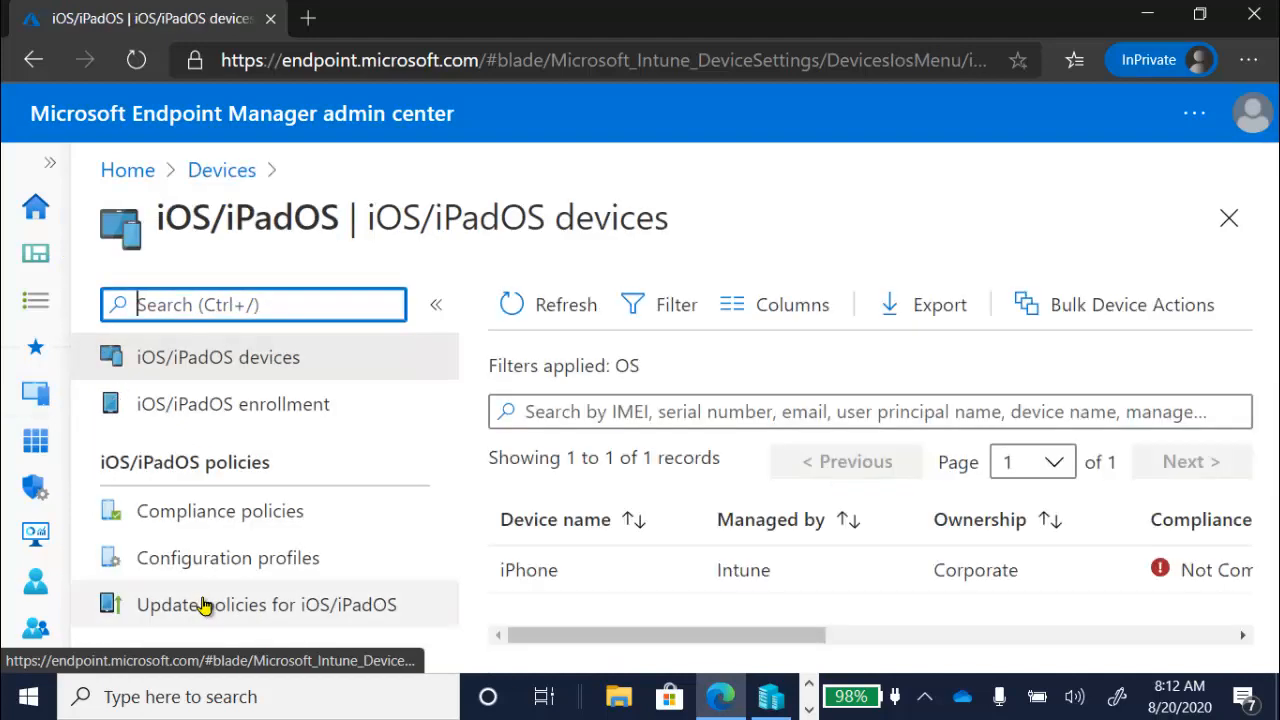
{"action": "left_click", "coordinate": [232, 527]}
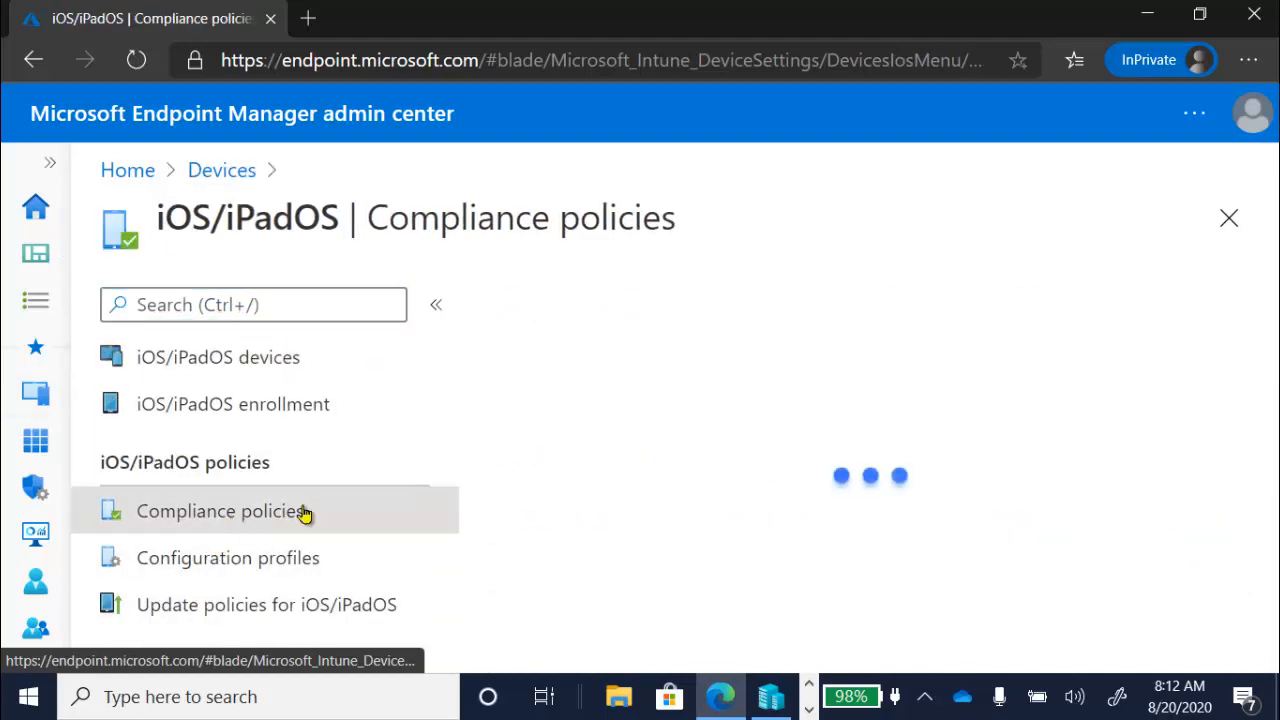
{"action": "left_click", "coordinate": [606, 470]}
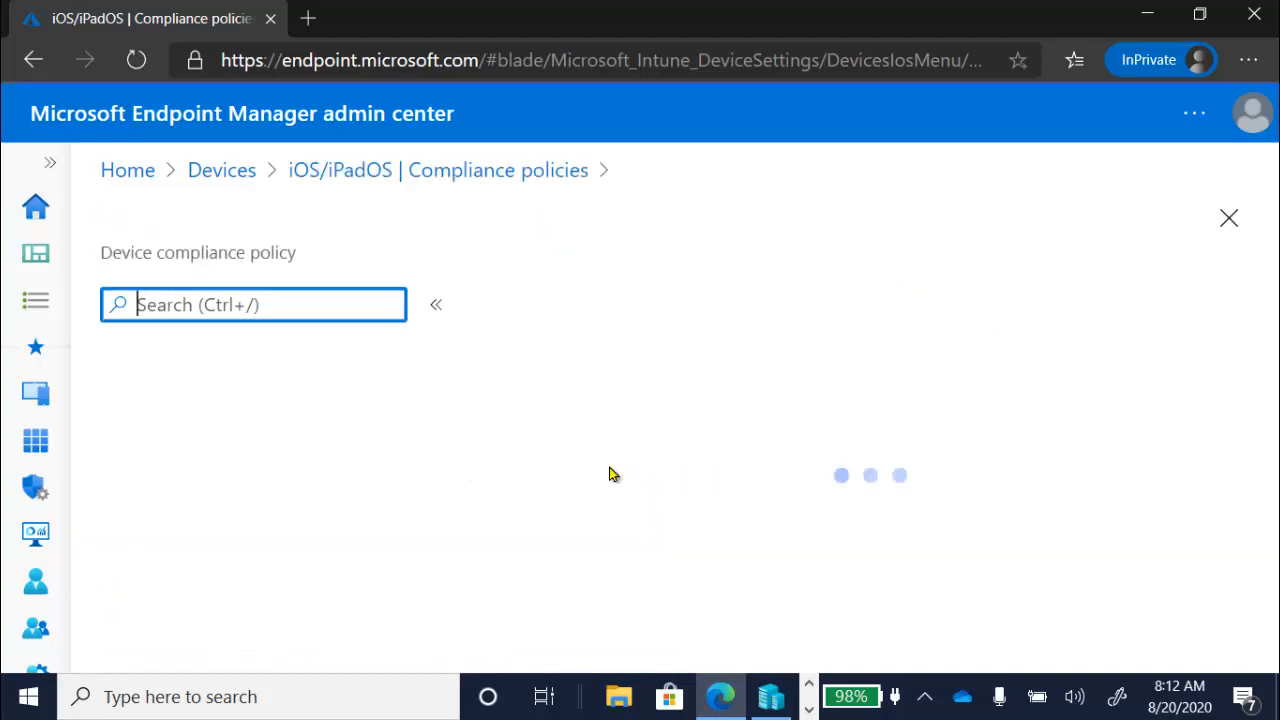
{"action": "left_click", "coordinate": [328, 468]}
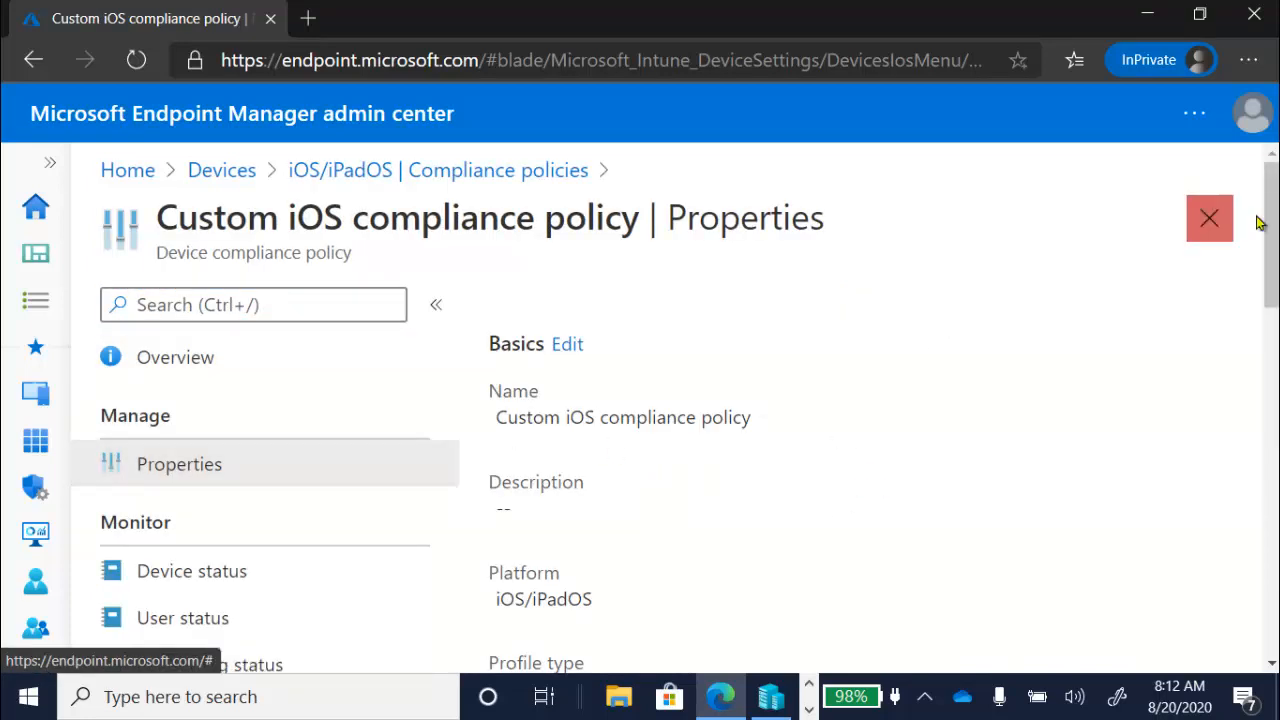
- Review the custom iOS policy's property summary and open its compliance settings for editing
{"action": "left_click_drag", "start_coordinate": [1275, 226], "coordinate": [1275, 353]}
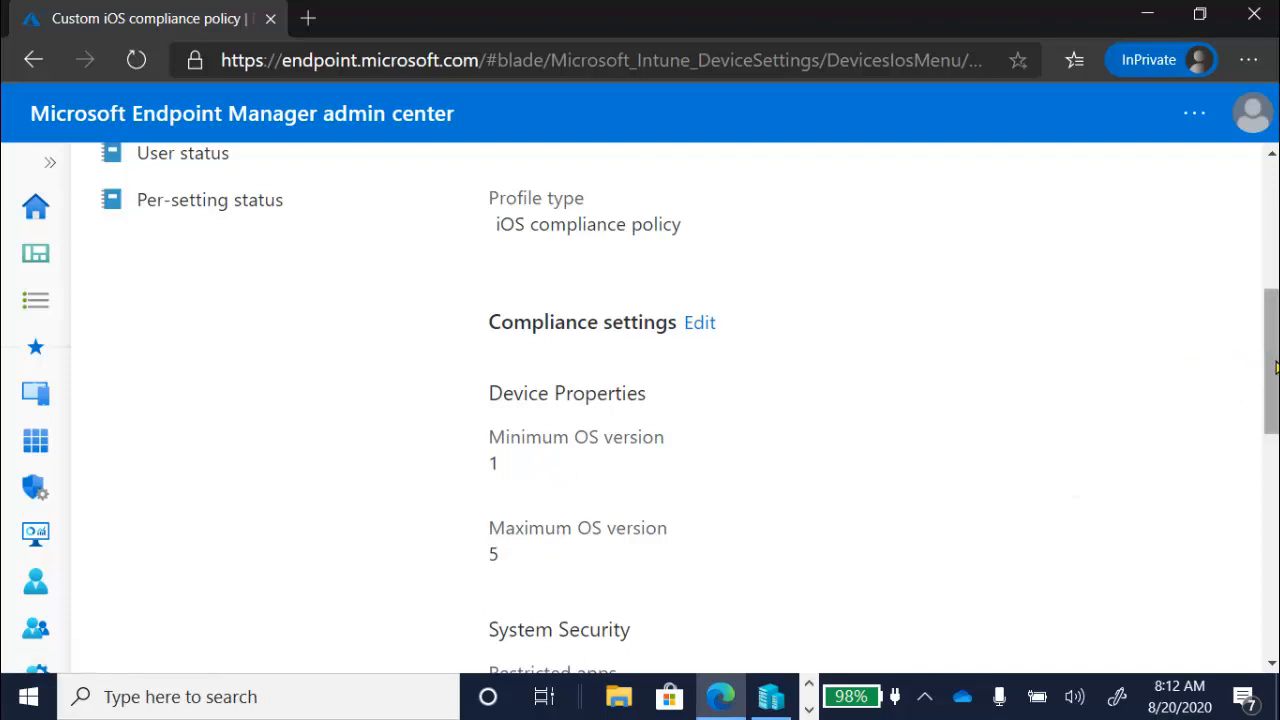
{"action": "left_click_drag", "start_coordinate": [1276, 370], "coordinate": [1274, 412]}
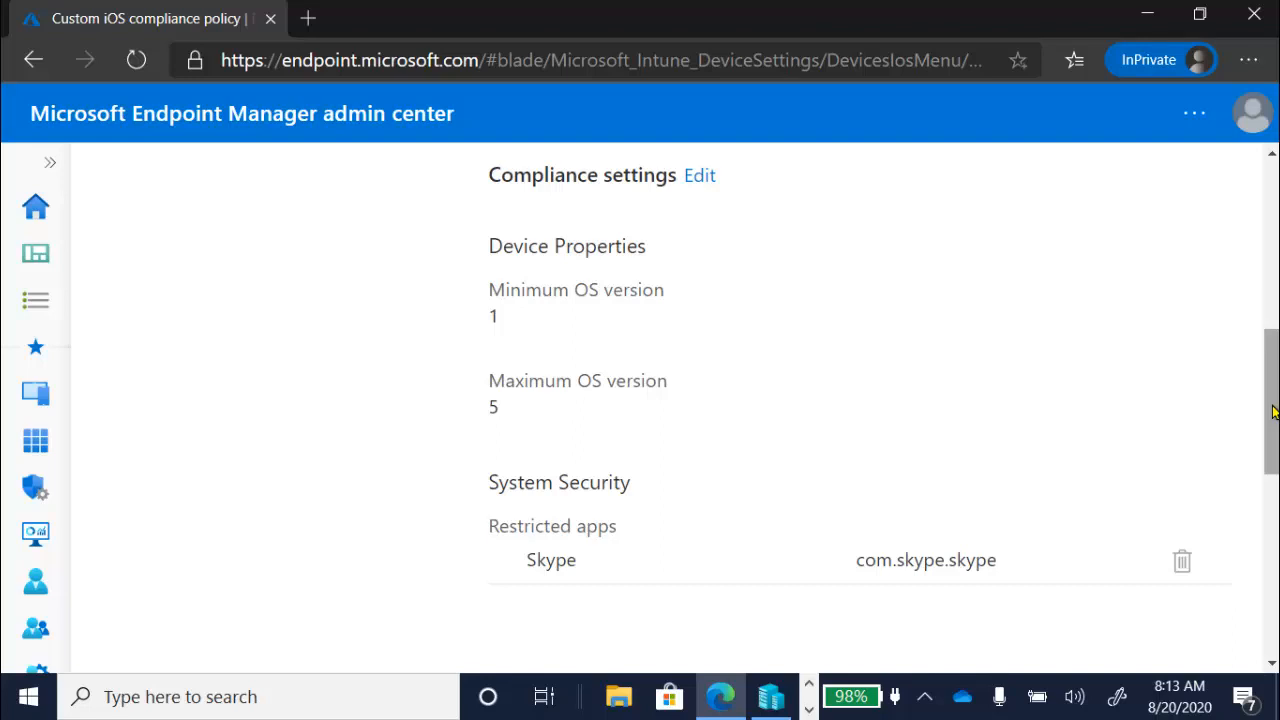
{"action": "left_click", "coordinate": [699, 177]}
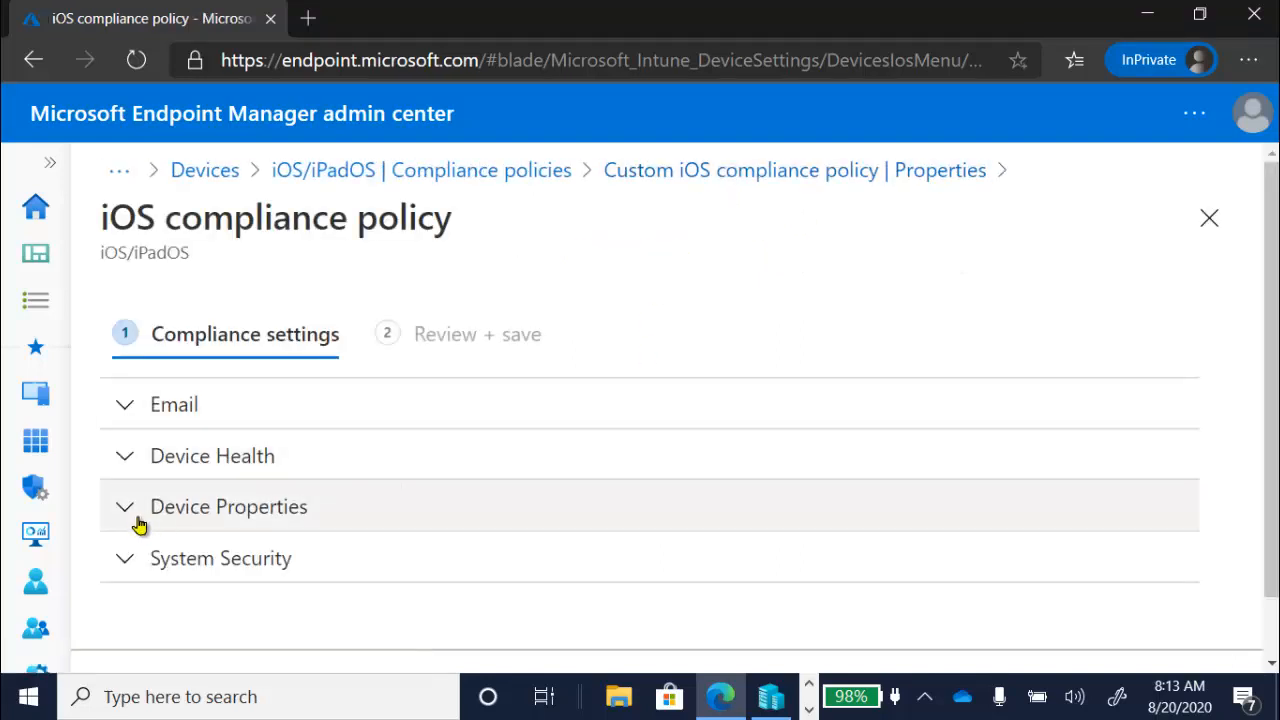
- Examine the custom iOS policy's Device Properties and System Security settings, including the OS version limits and restricted apps
{"action": "left_click", "coordinate": [134, 521]}
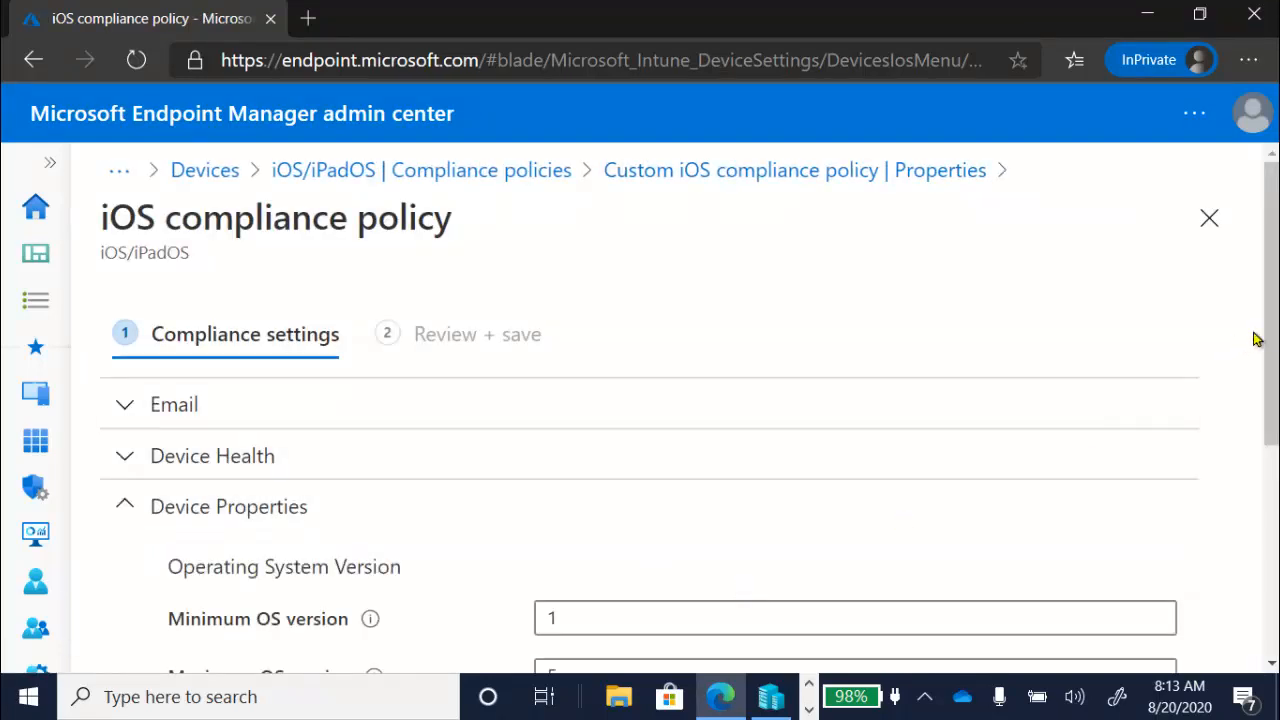
{"action": "scroll", "coordinate": [1257, 340], "scroll_direction": "down", "scroll_amount": 4}
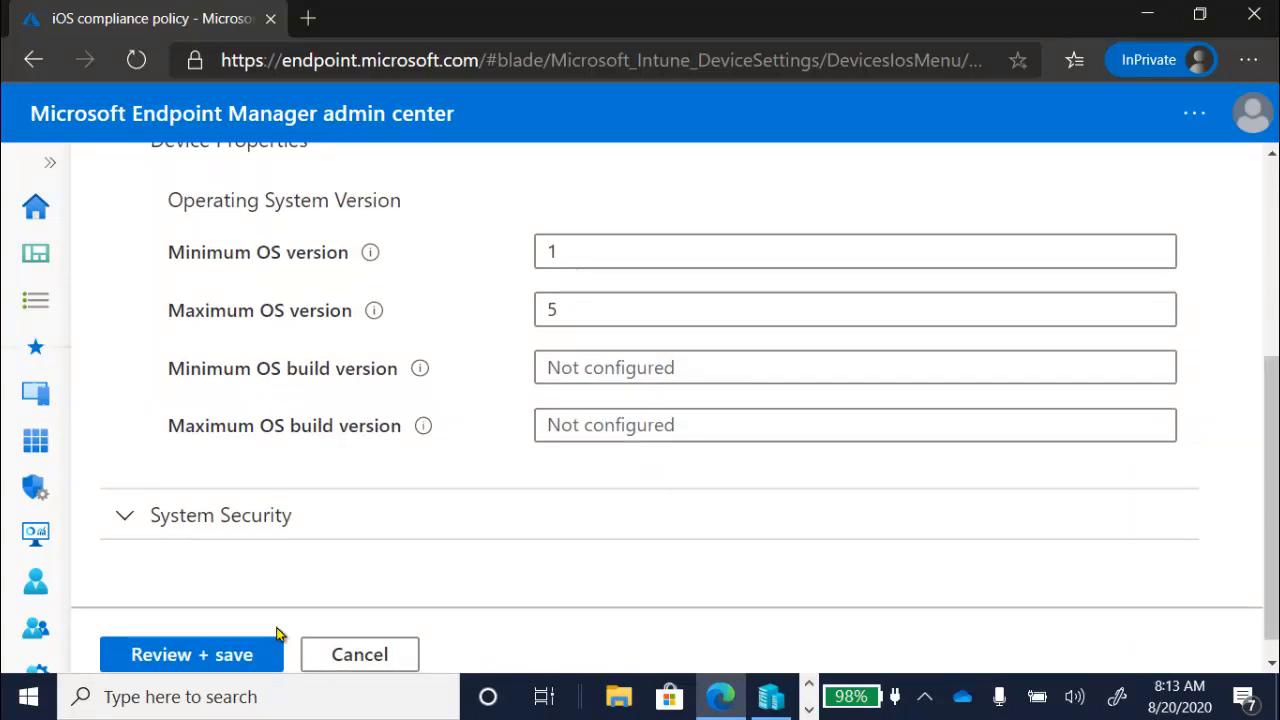
{"action": "left_click", "coordinate": [129, 516]}
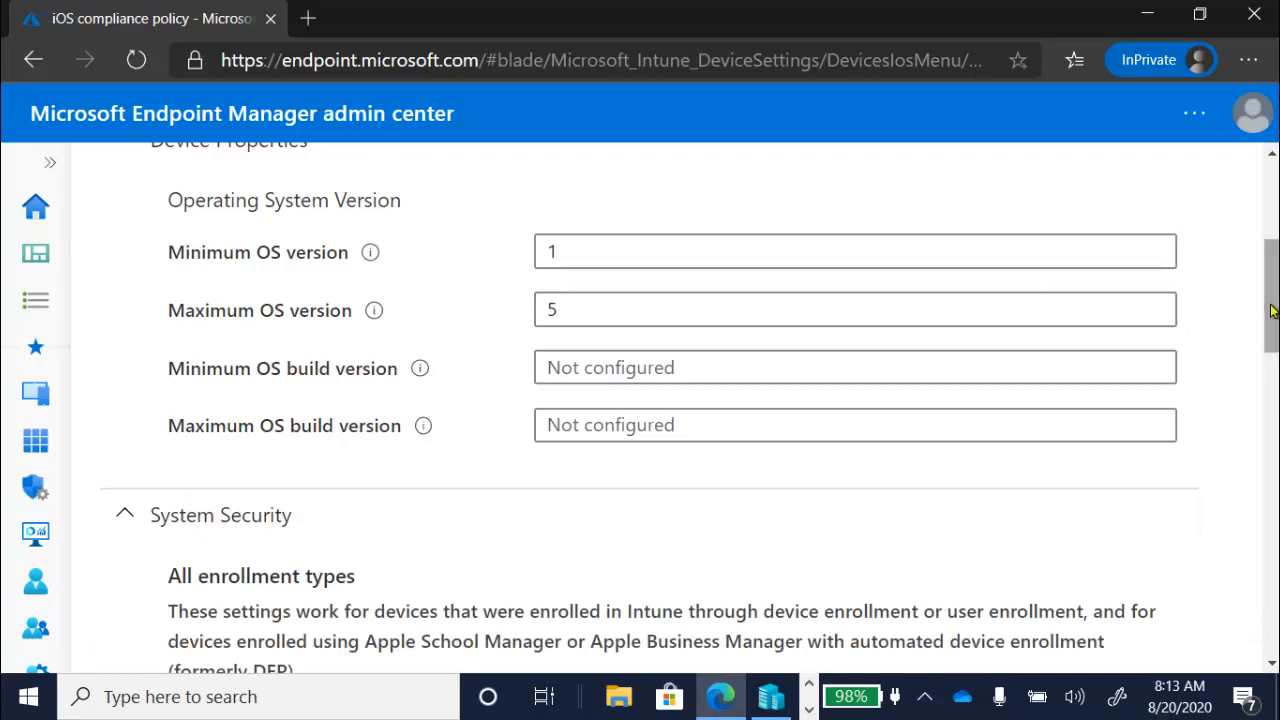
{"action": "left_click_drag", "start_coordinate": [1272, 312], "coordinate": [1272, 616]}
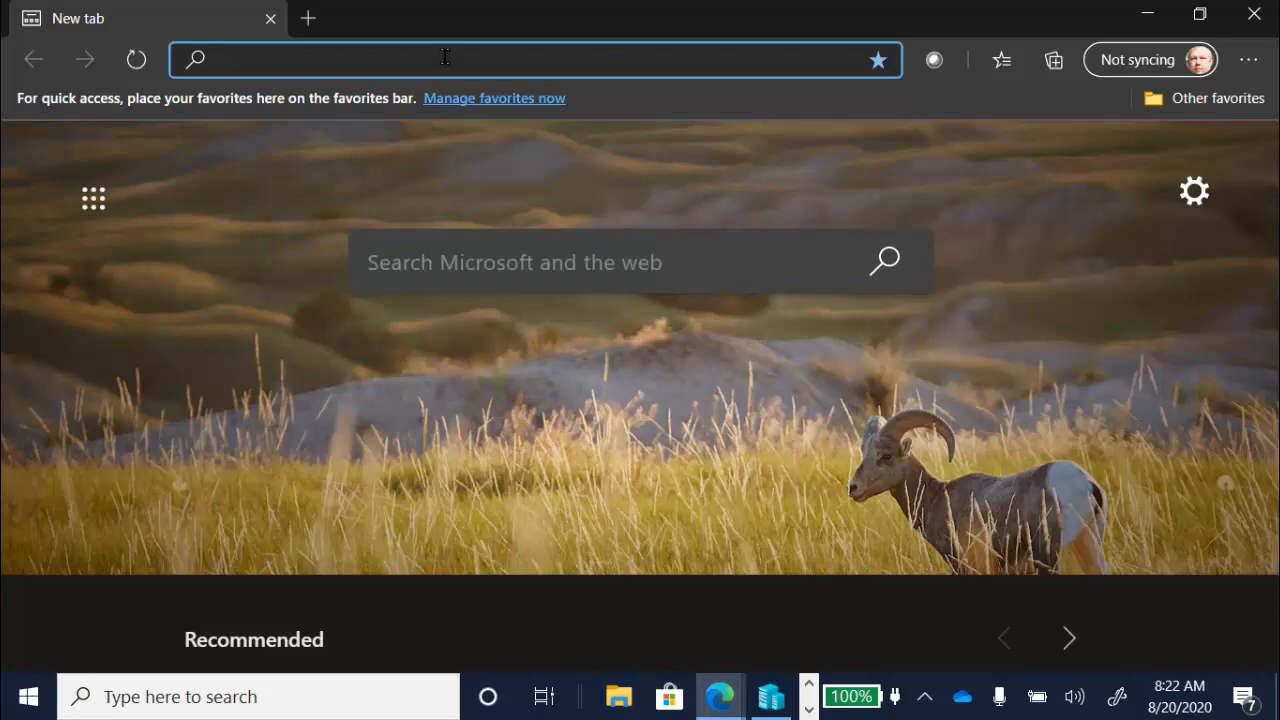
- Search the web for "microsoft skype apple store" and find the App Store result for Skype for iPhone
{"action": "type", "text": "microso"}
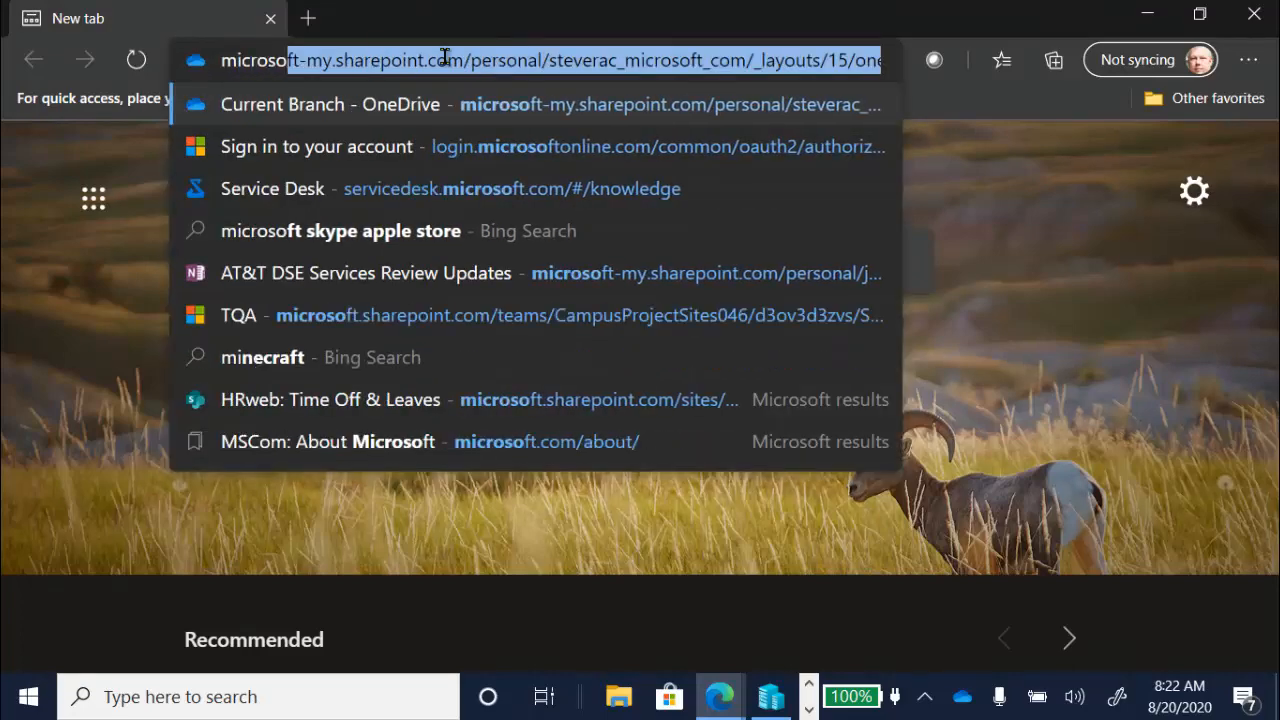
{"action": "type", "text": "ft skype app"}
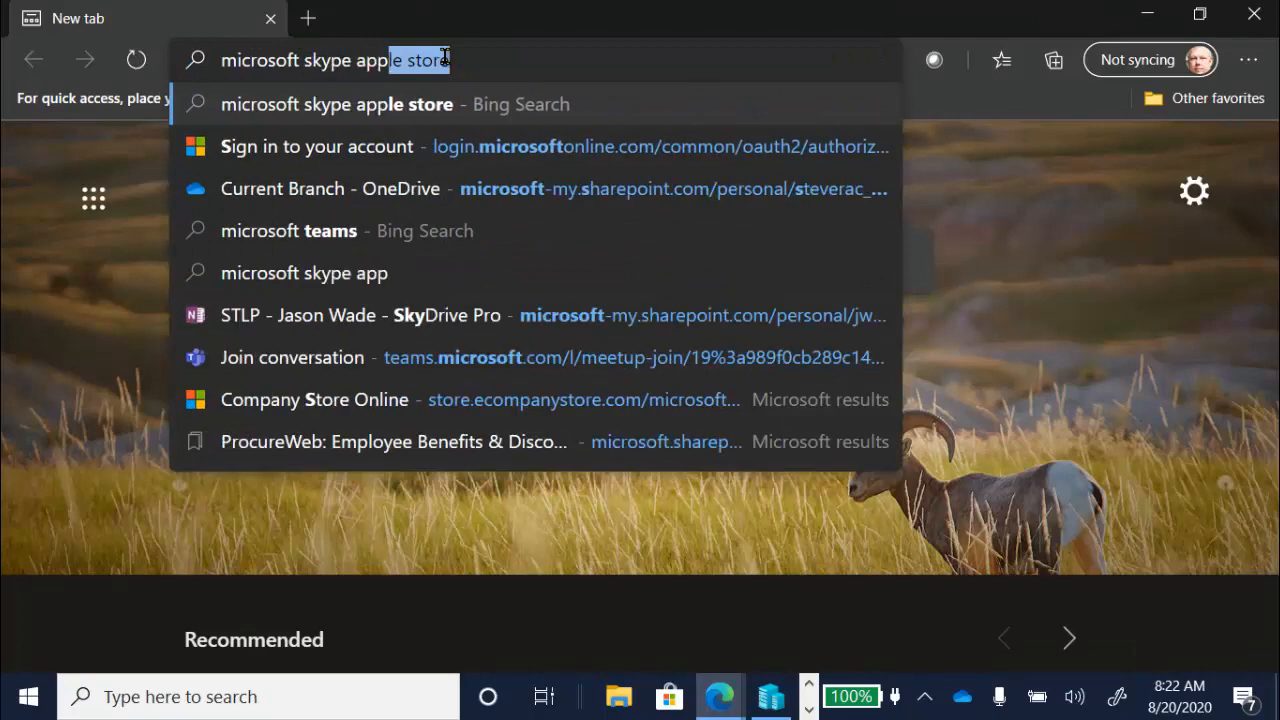
{"action": "type", "text": "le store"}
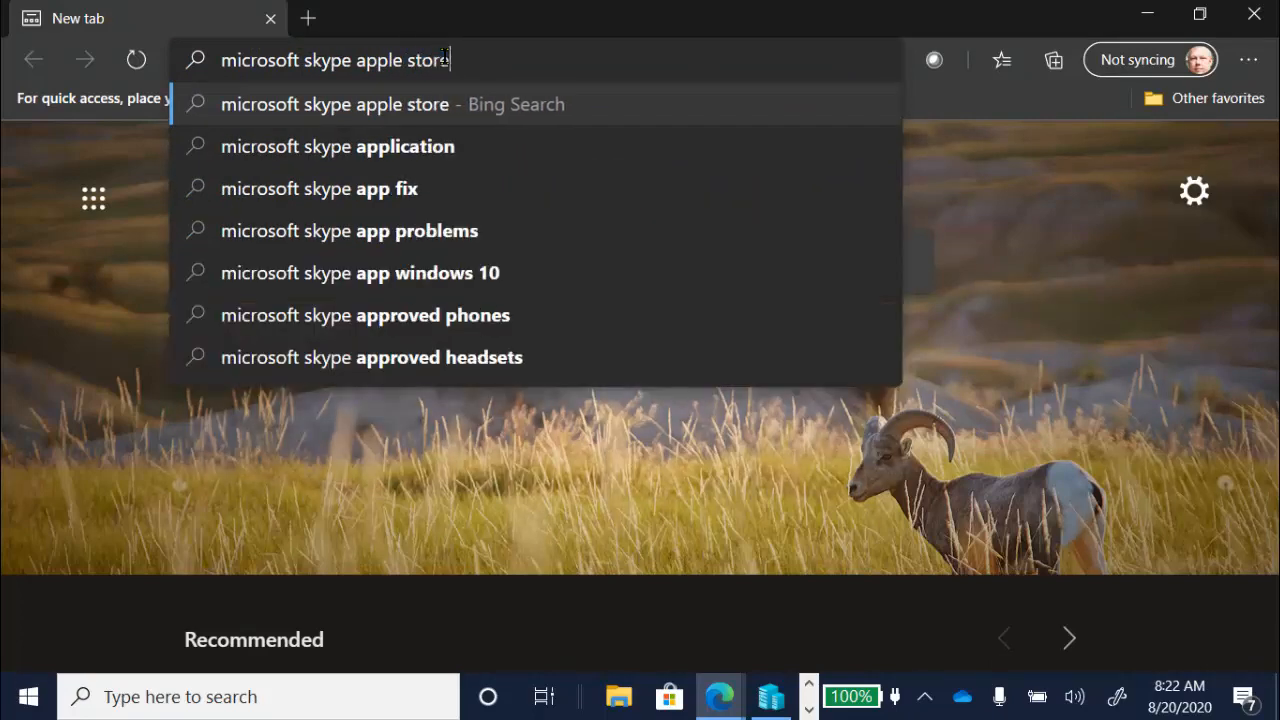
{"action": "key", "text": "Return"}
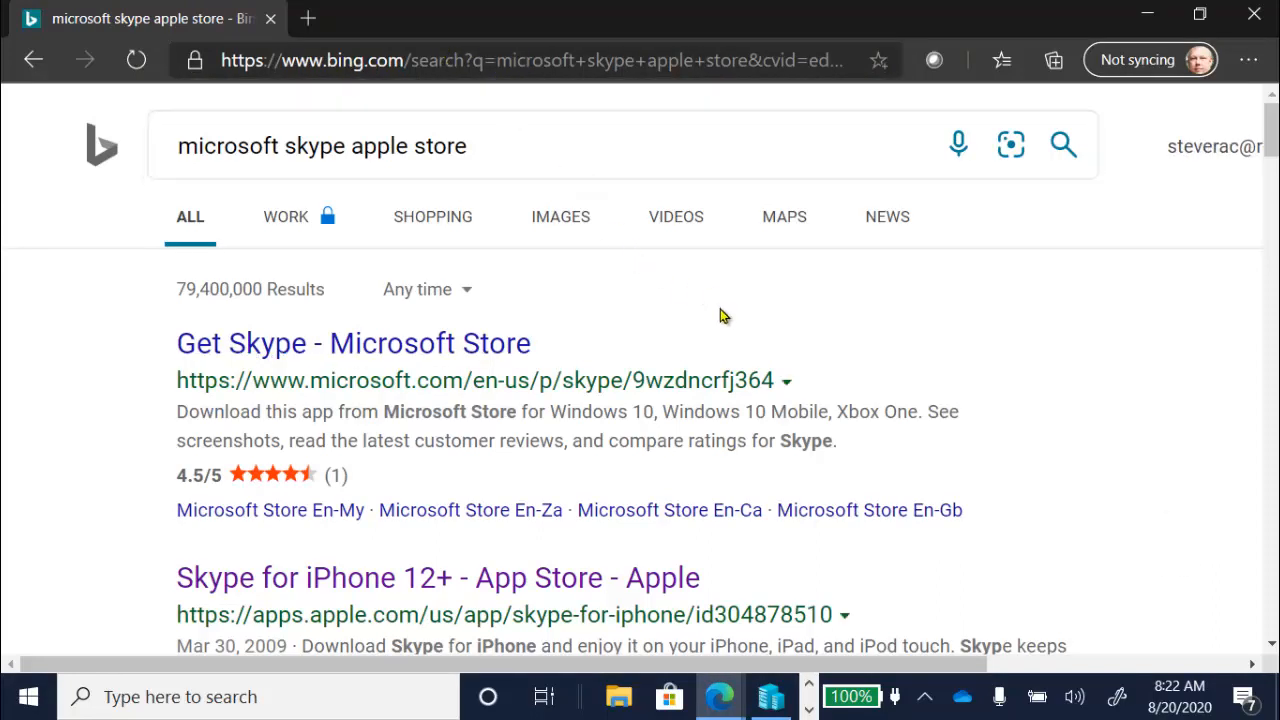
{"action": "scroll", "coordinate": [724, 316], "scroll_direction": "down", "scroll_amount": 3}
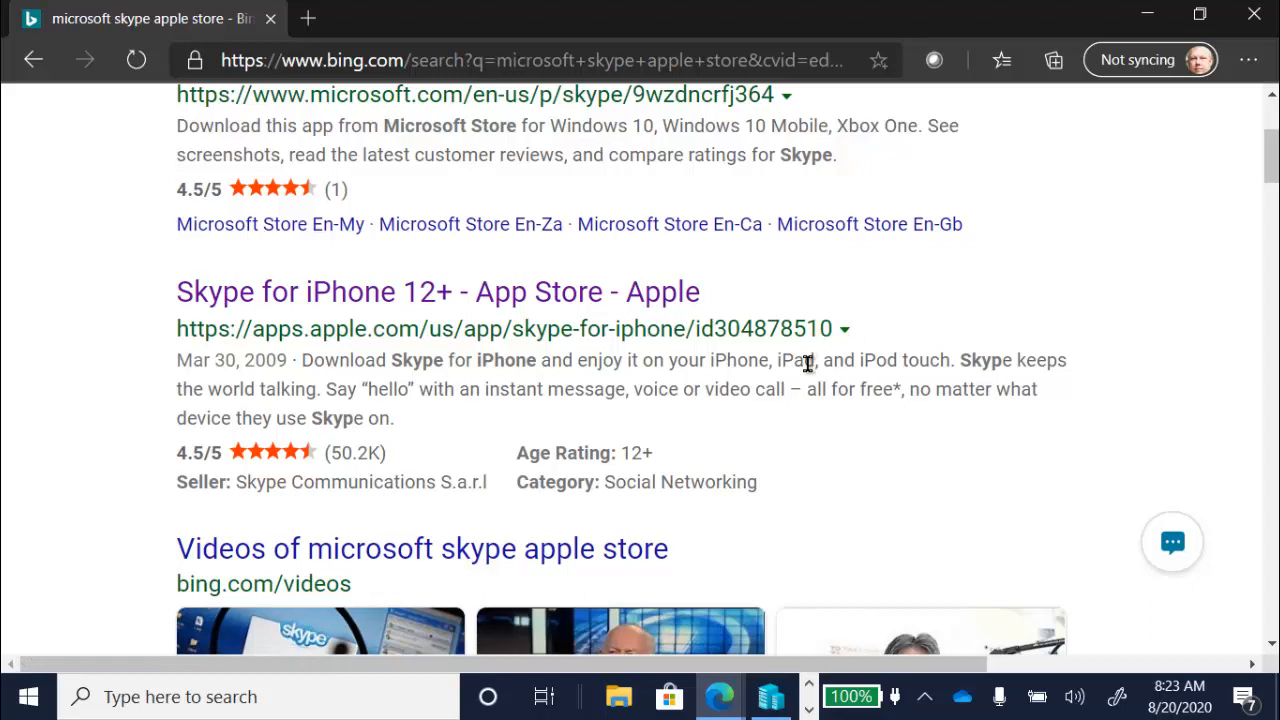
{"action": "left_click", "coordinate": [650, 62]}
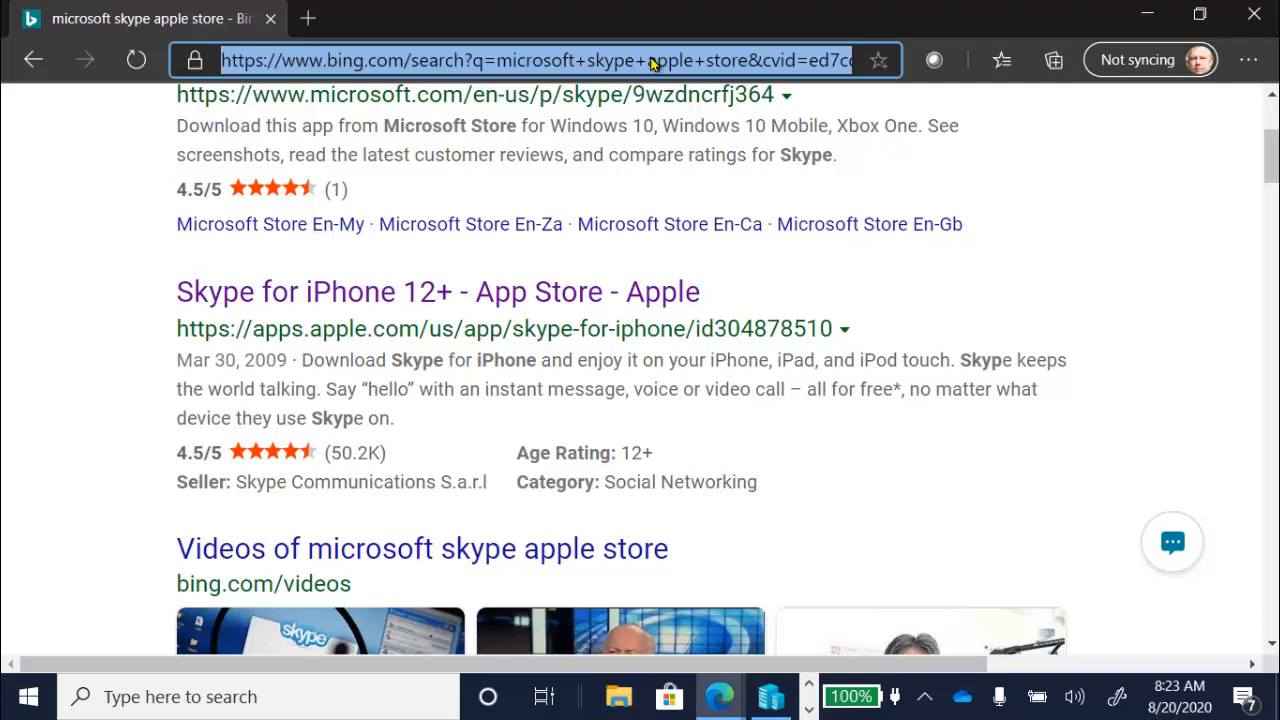
{"action": "type", "text": "https://"}
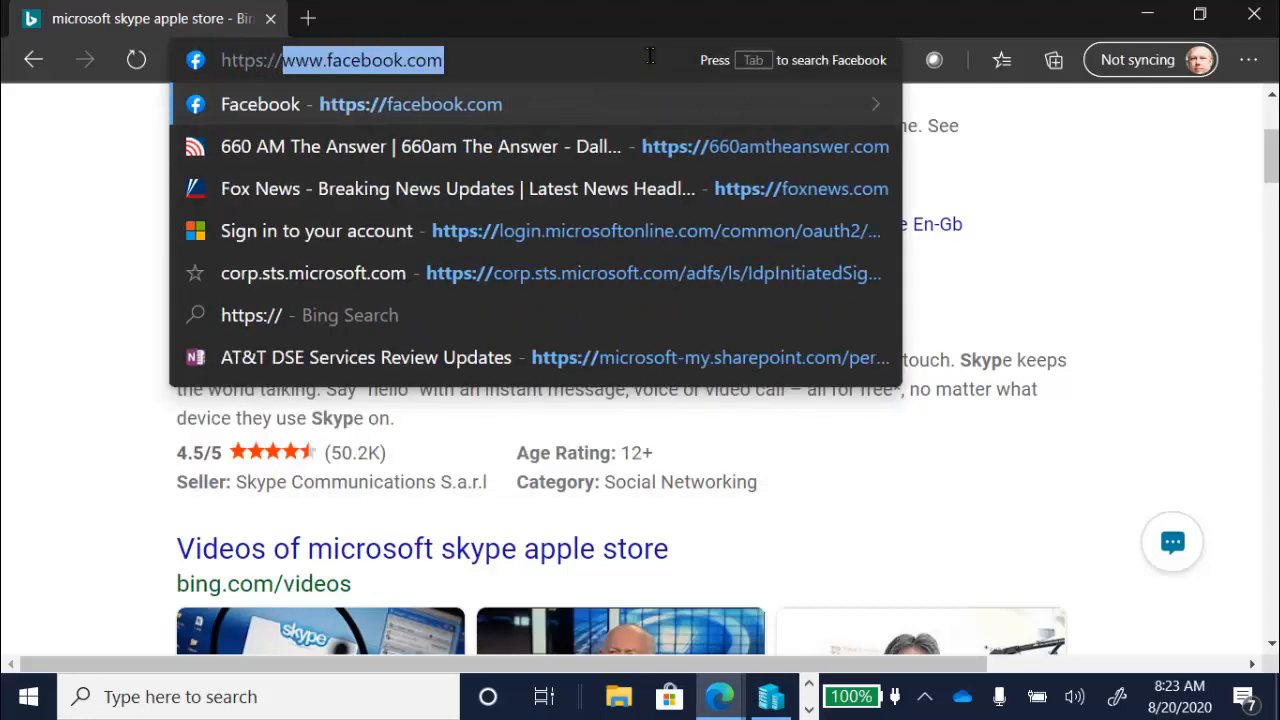
{"action": "type", "text": "itunes.a"}
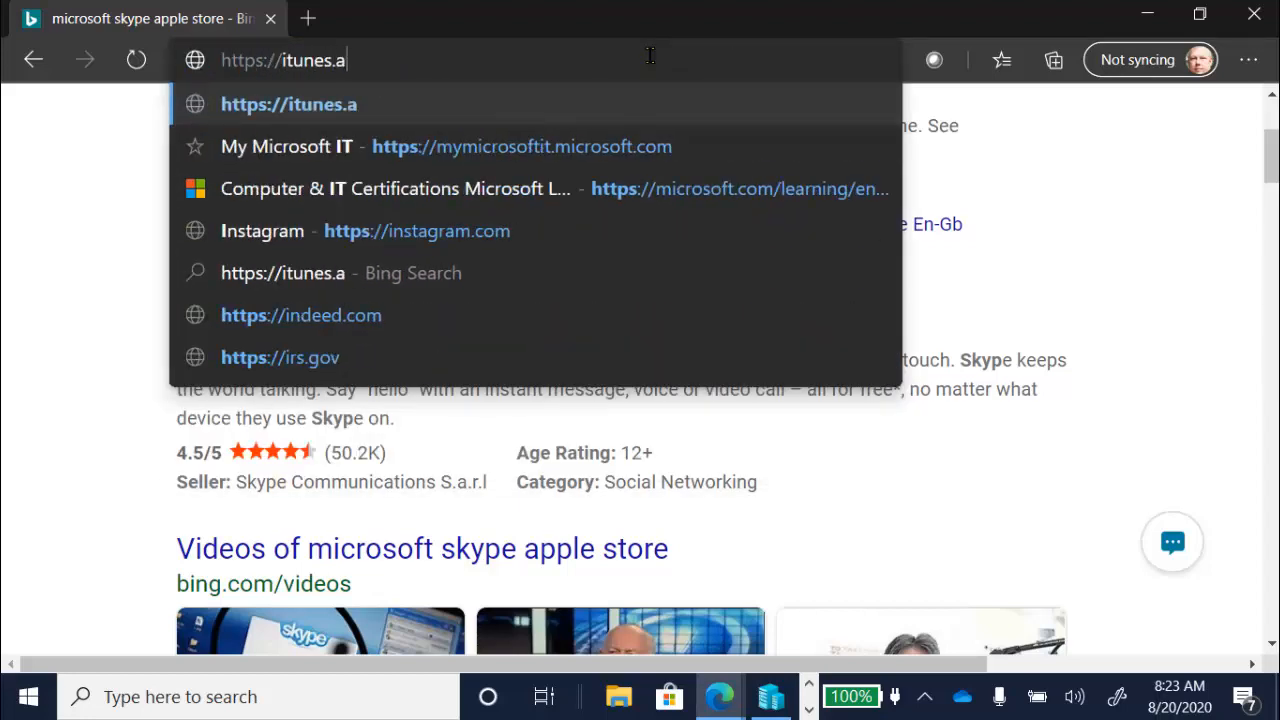
{"action": "type", "text": "pple.com/"}
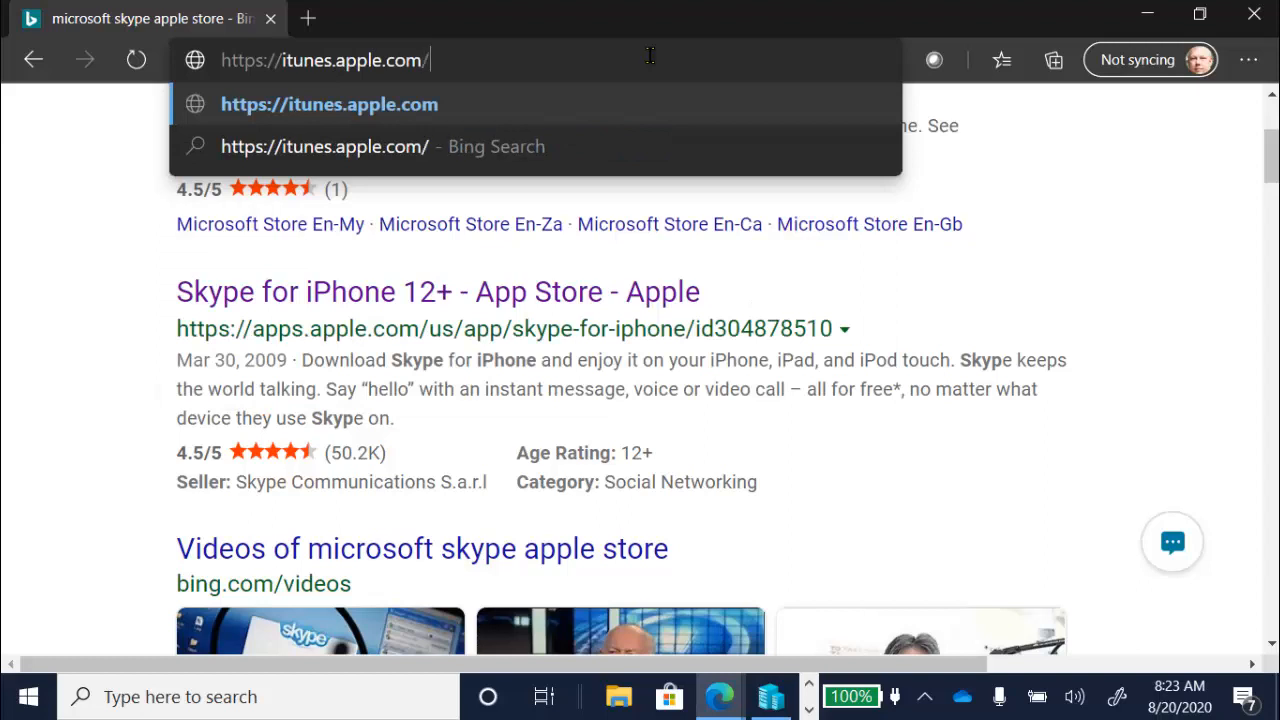
{"action": "type", "text": "lookup?"}
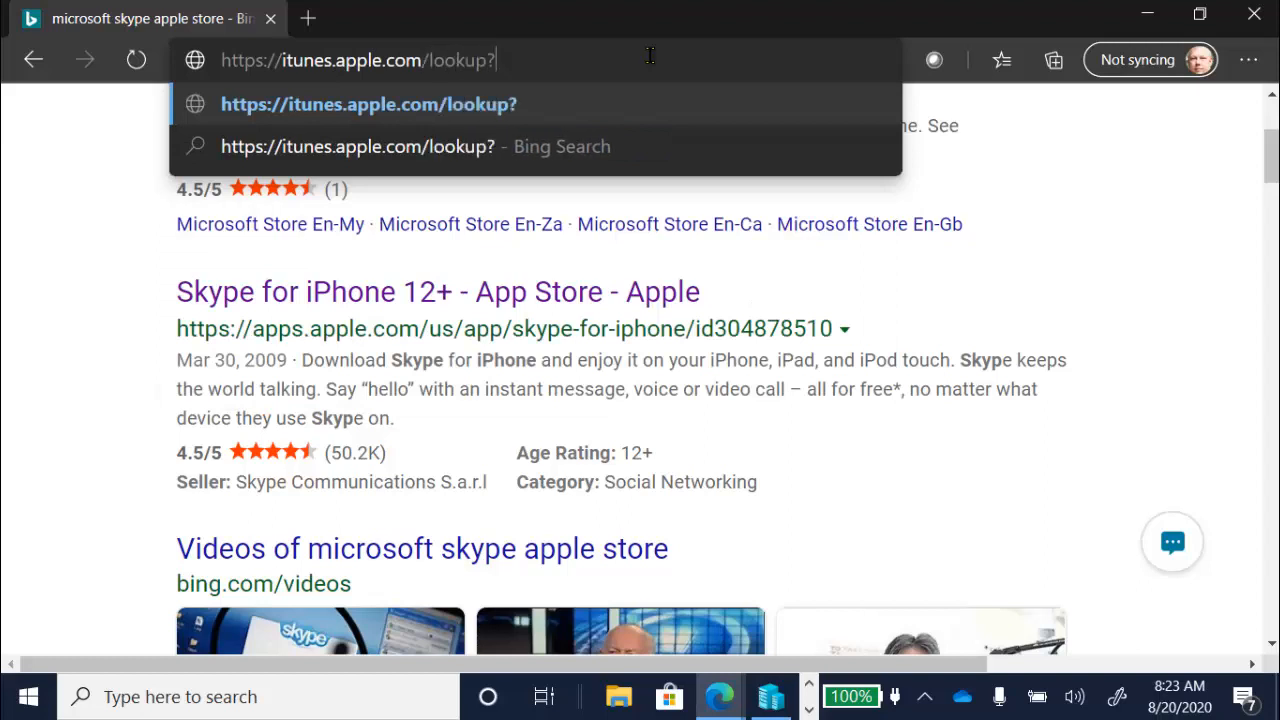
{"action": "type", "text": "id="}
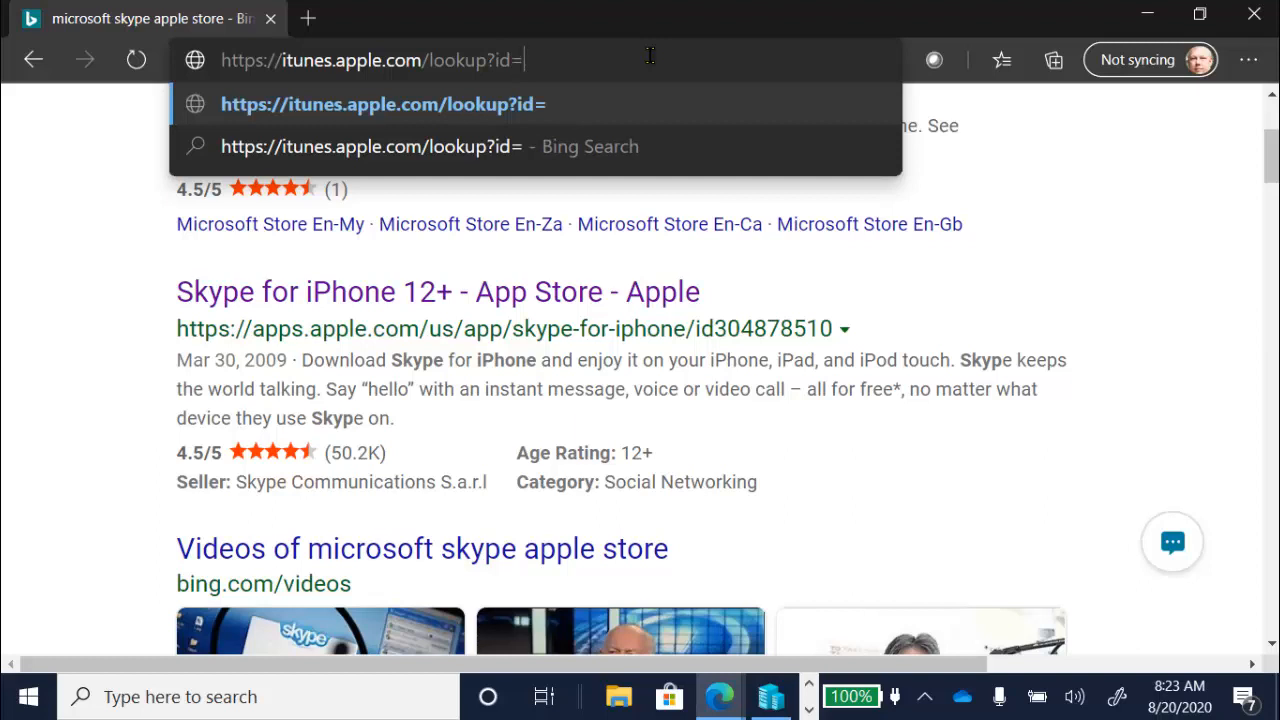
{"action": "type", "text": "3"}
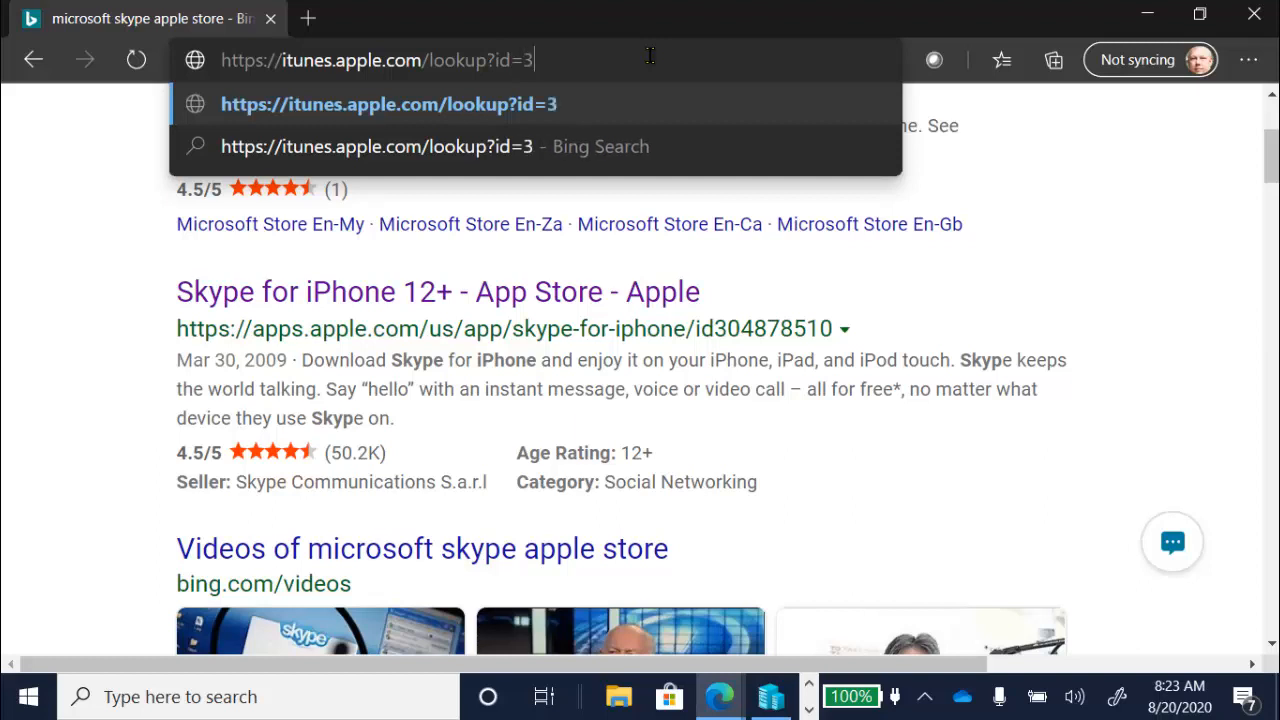
{"action": "type", "text": "04878510"}
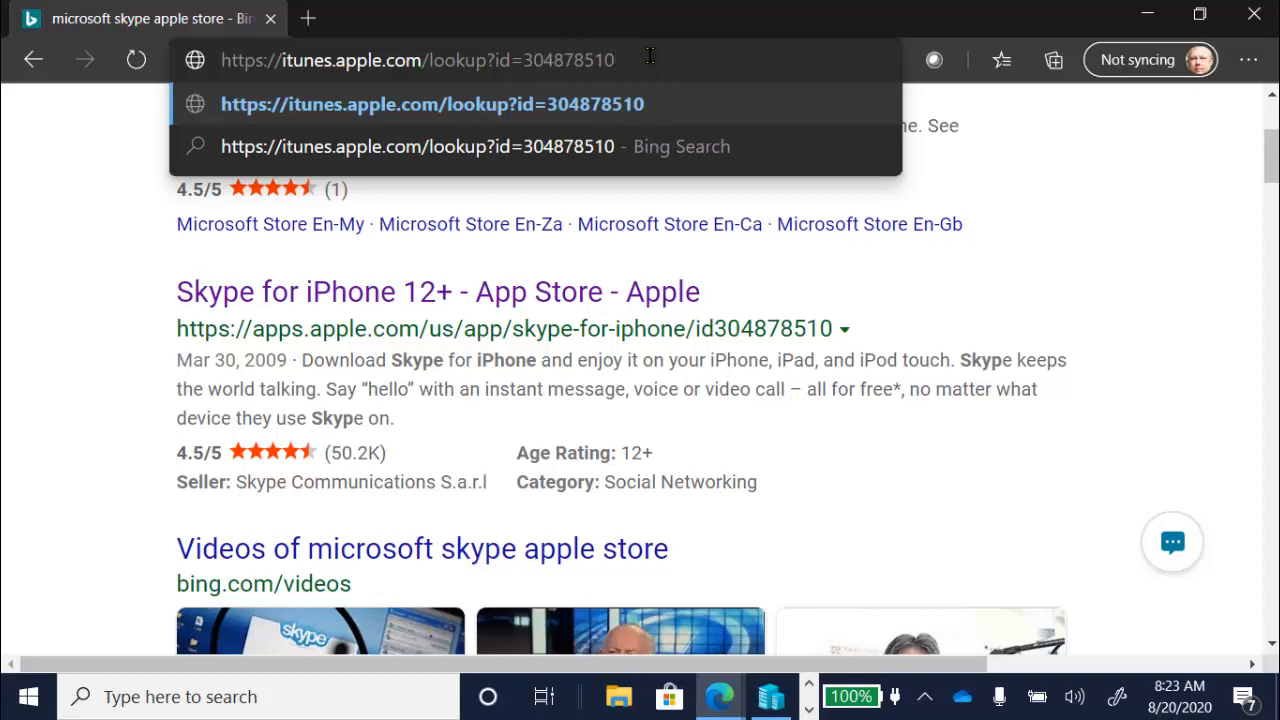
{"action": "key", "text": "Return"}
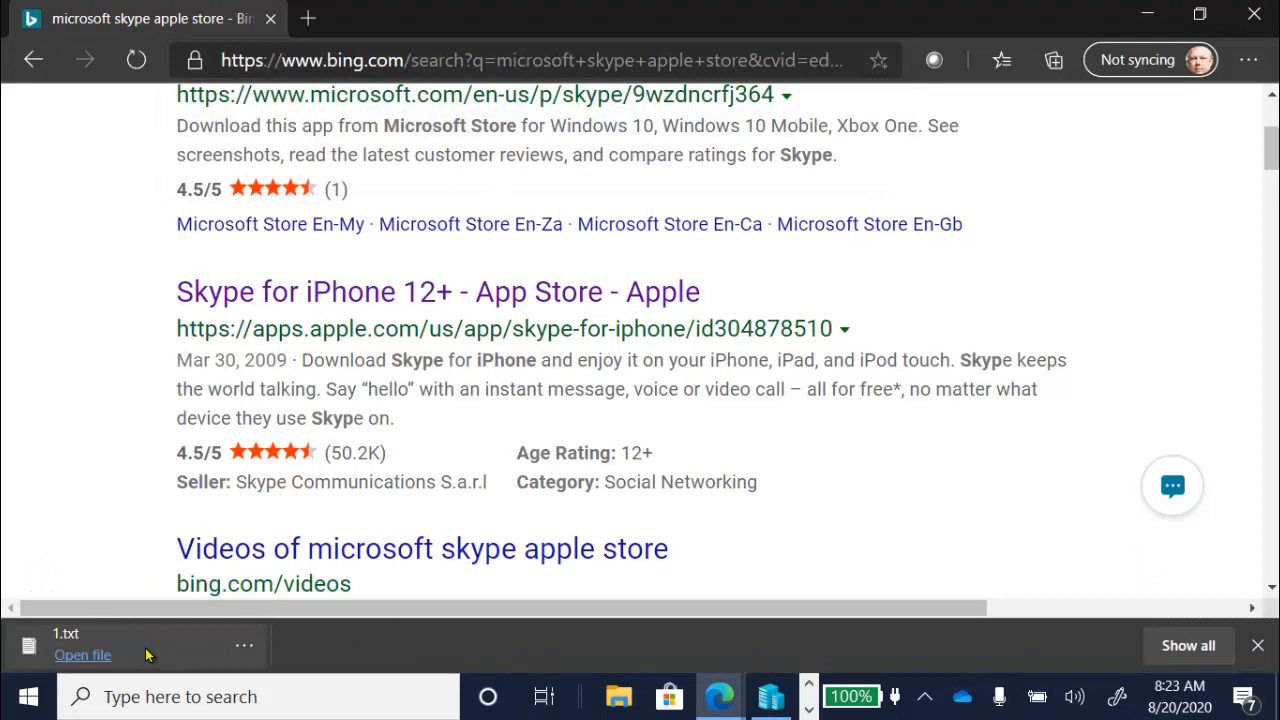
{"action": "left_click", "coordinate": [244, 647]}
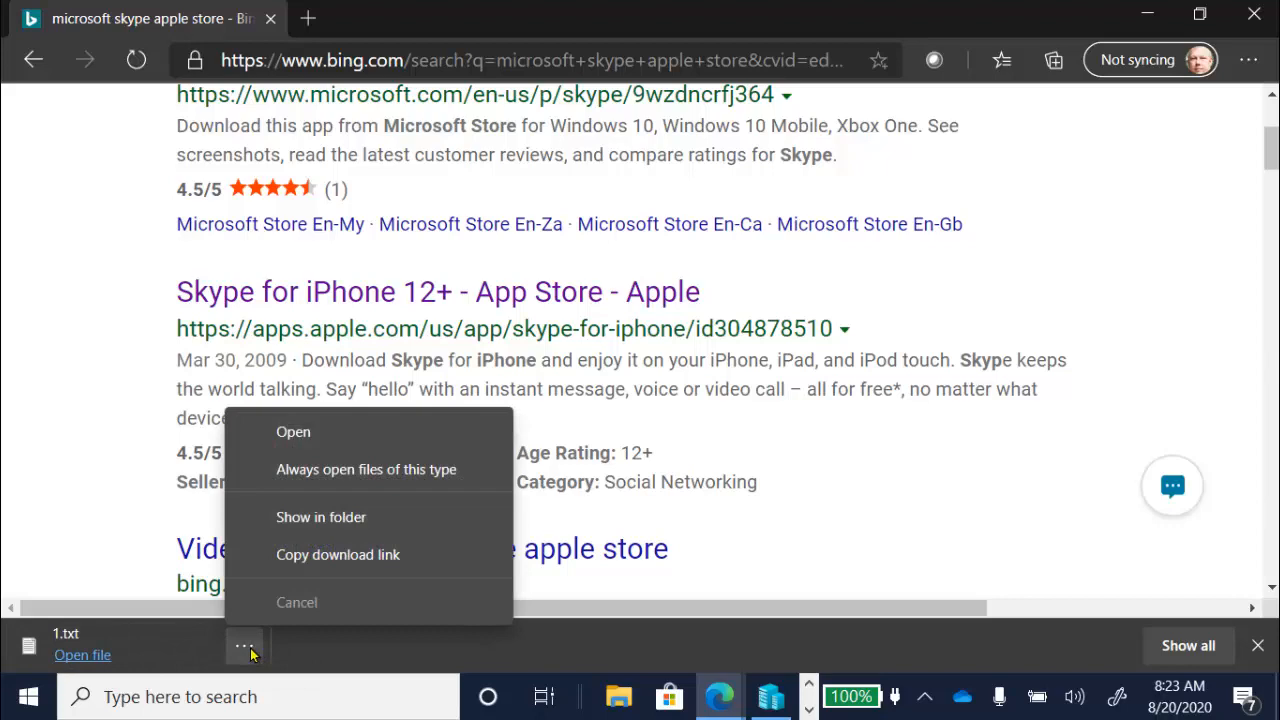
{"action": "left_click", "coordinate": [338, 516]}
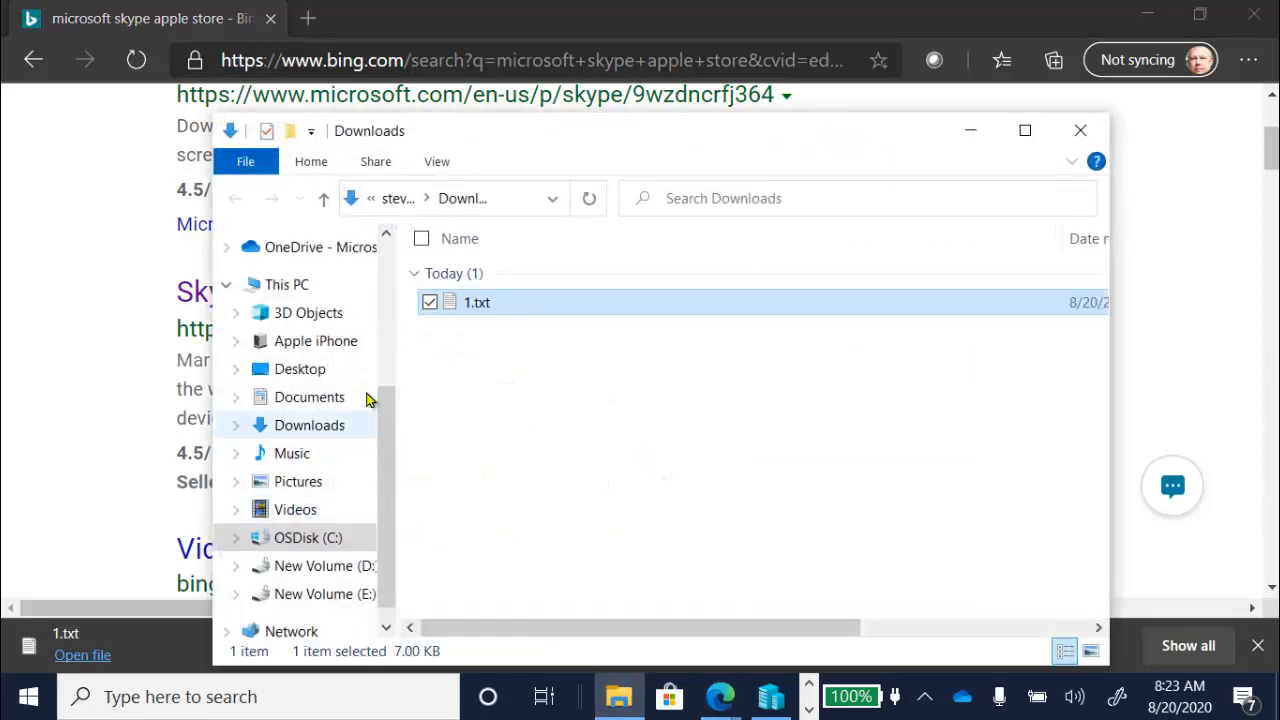
- Open the downloaded 1.txt file, search it for "bundle" and highlight Skype's bundle ID value
{"action": "double_click", "coordinate": [476, 314]}
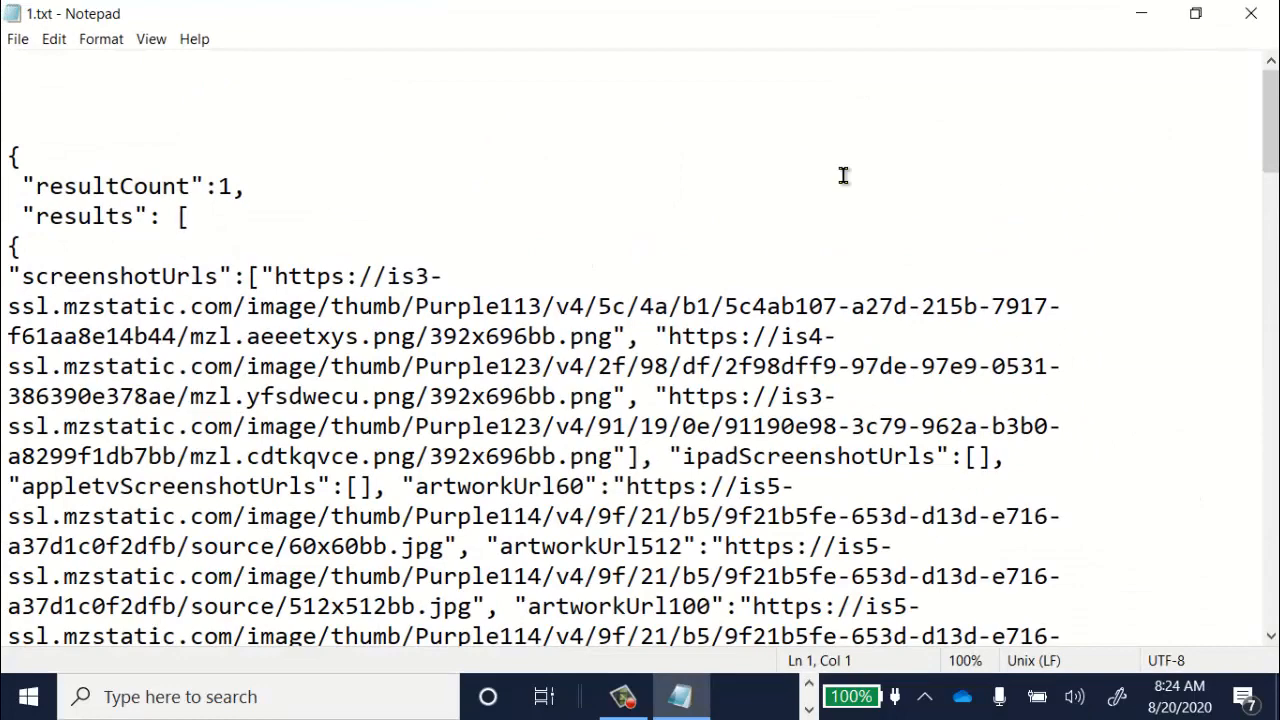
{"action": "key", "text": "ctrl+f"}
{"action": "type", "text": "bundle"}
{"action": "key", "text": "Return"}
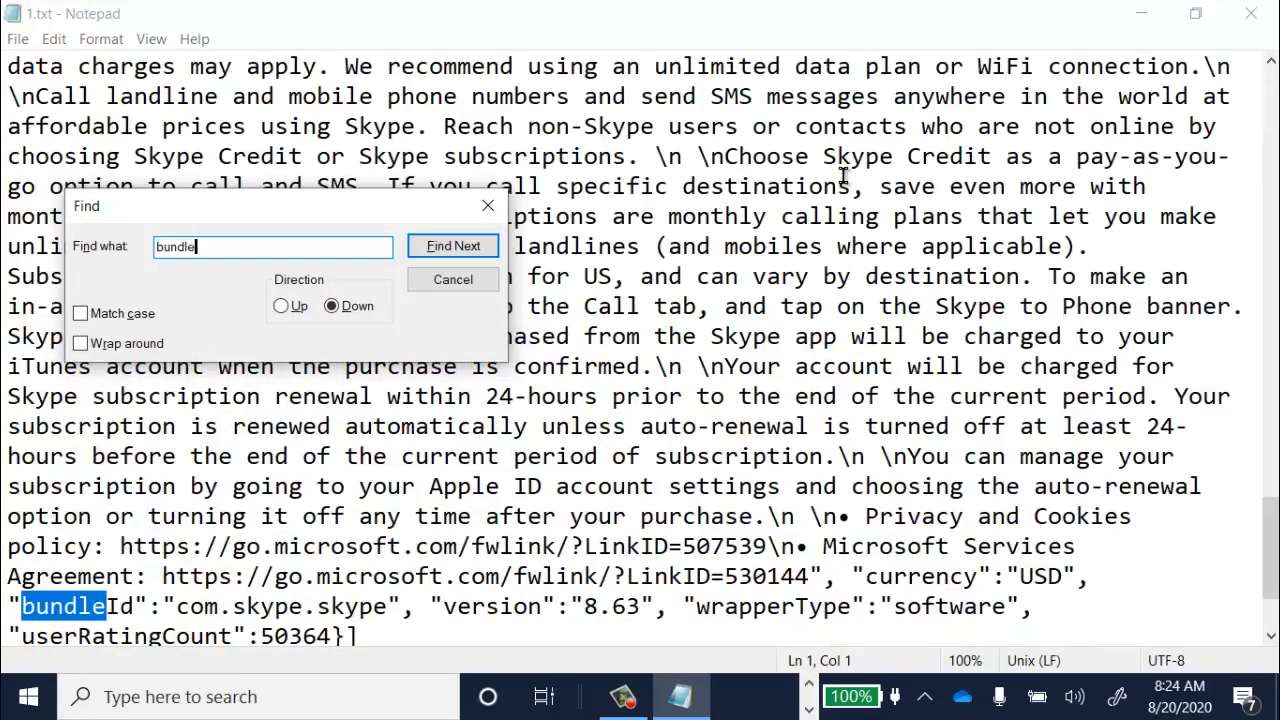
{"action": "left_click", "coordinate": [462, 278]}
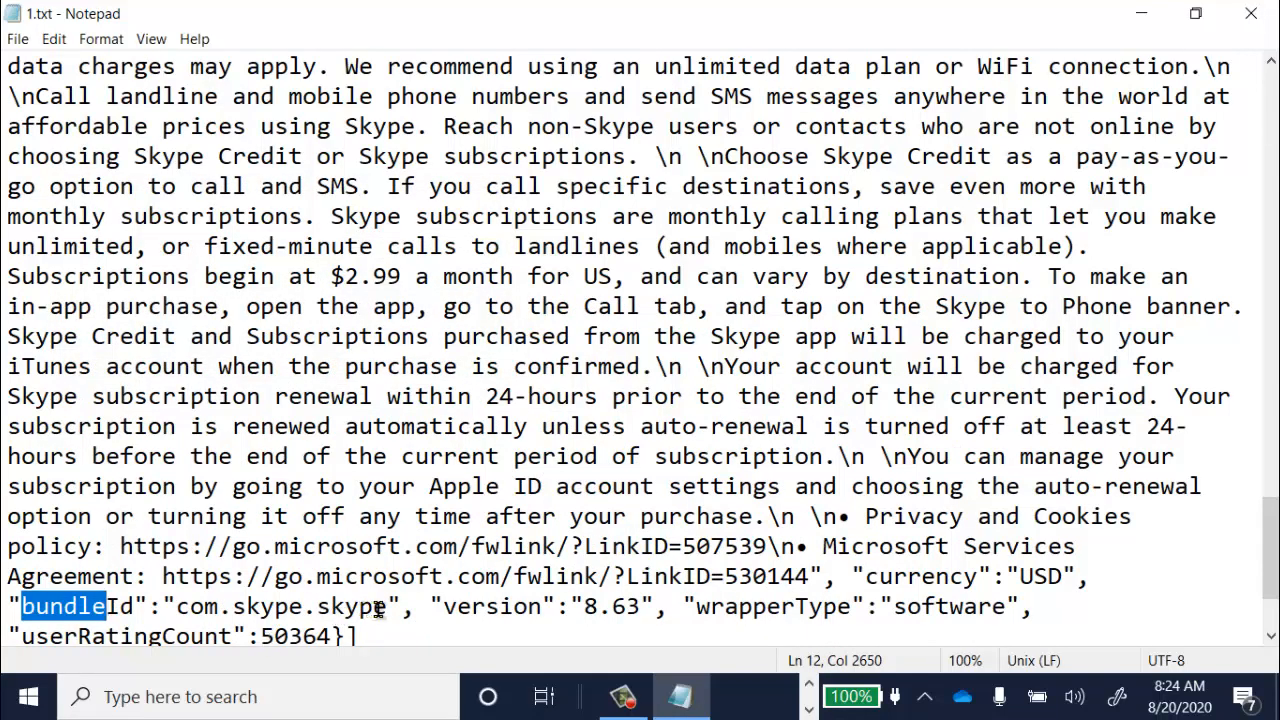
{"action": "left_click_drag", "start_coordinate": [376, 607], "coordinate": [180, 603]}
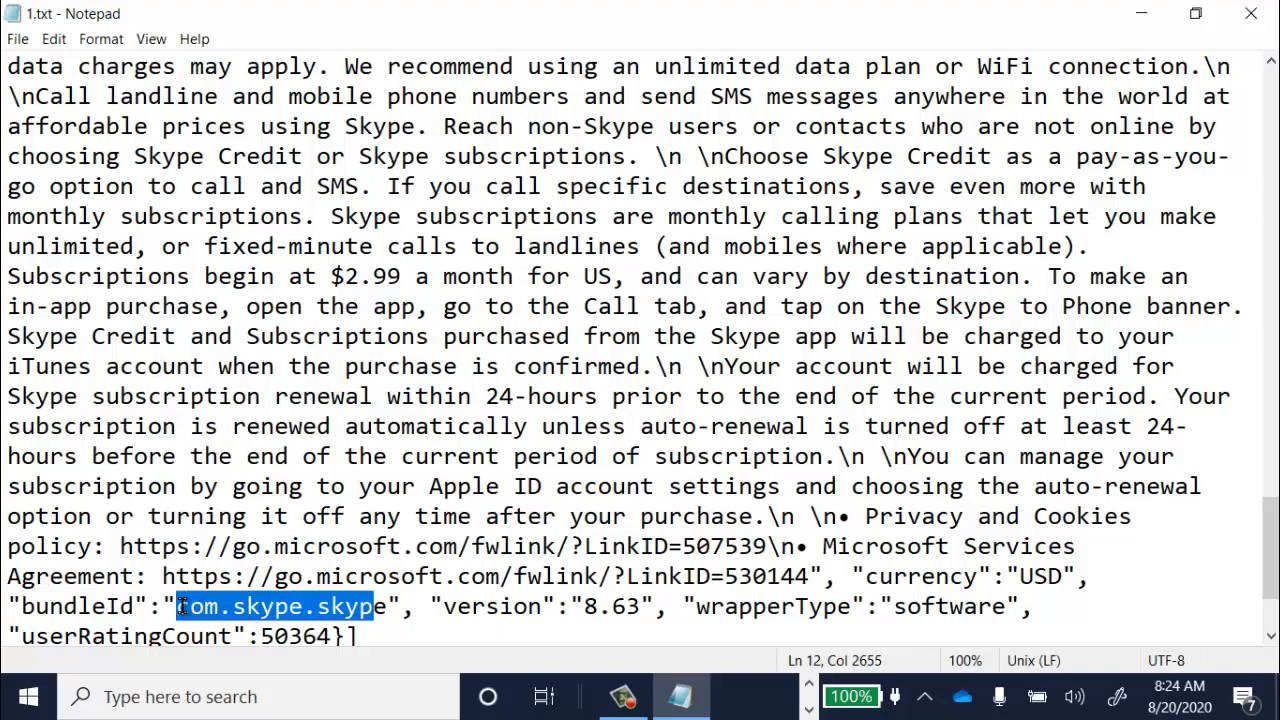
- Close the text file, delete 1.txt from the Downloads folder, and close the folder and Bing search windows
{"action": "left_click", "coordinate": [1264, 10]}
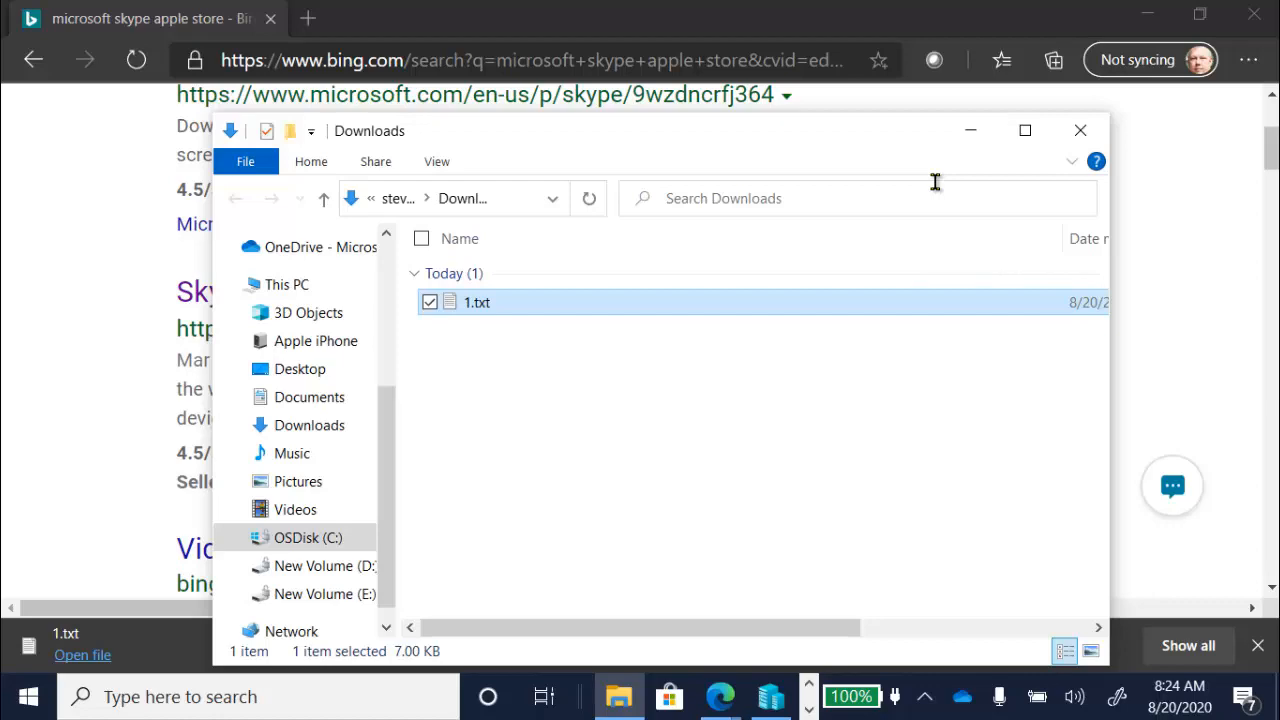
{"action": "key", "text": "Delete"}
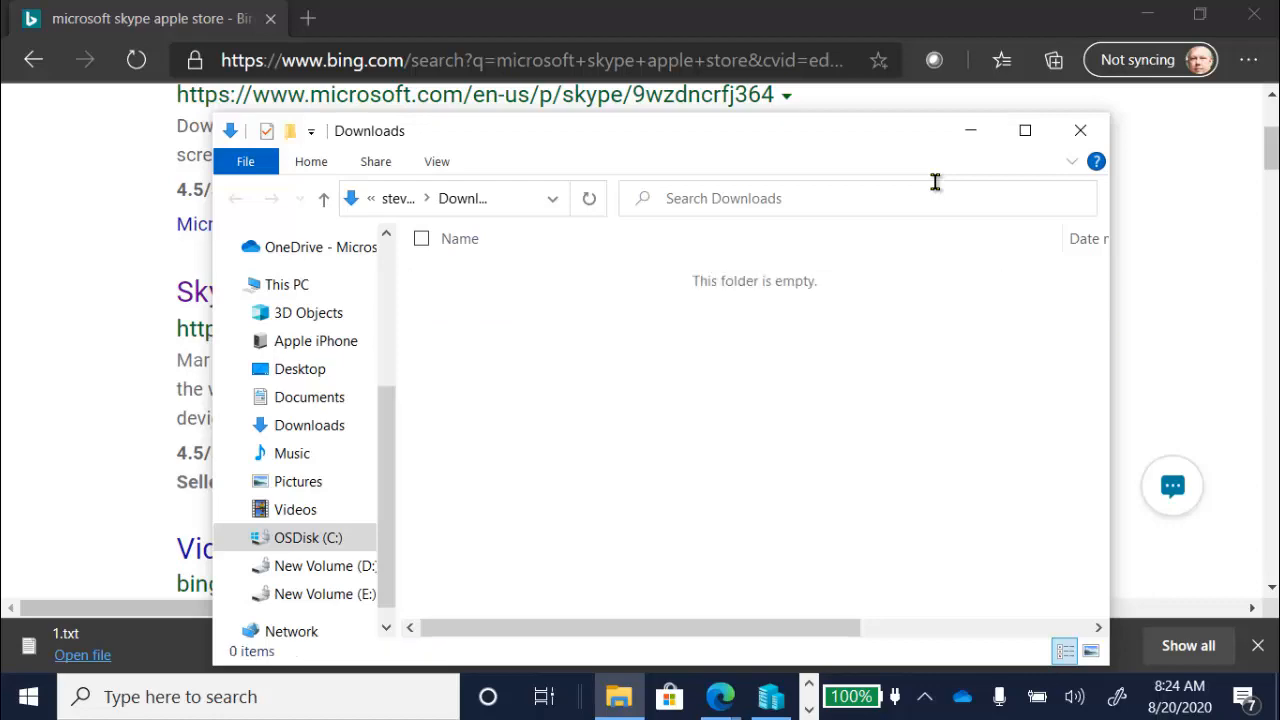
{"action": "left_click", "coordinate": [1080, 129]}
{"action": "left_click", "coordinate": [1253, 10]}
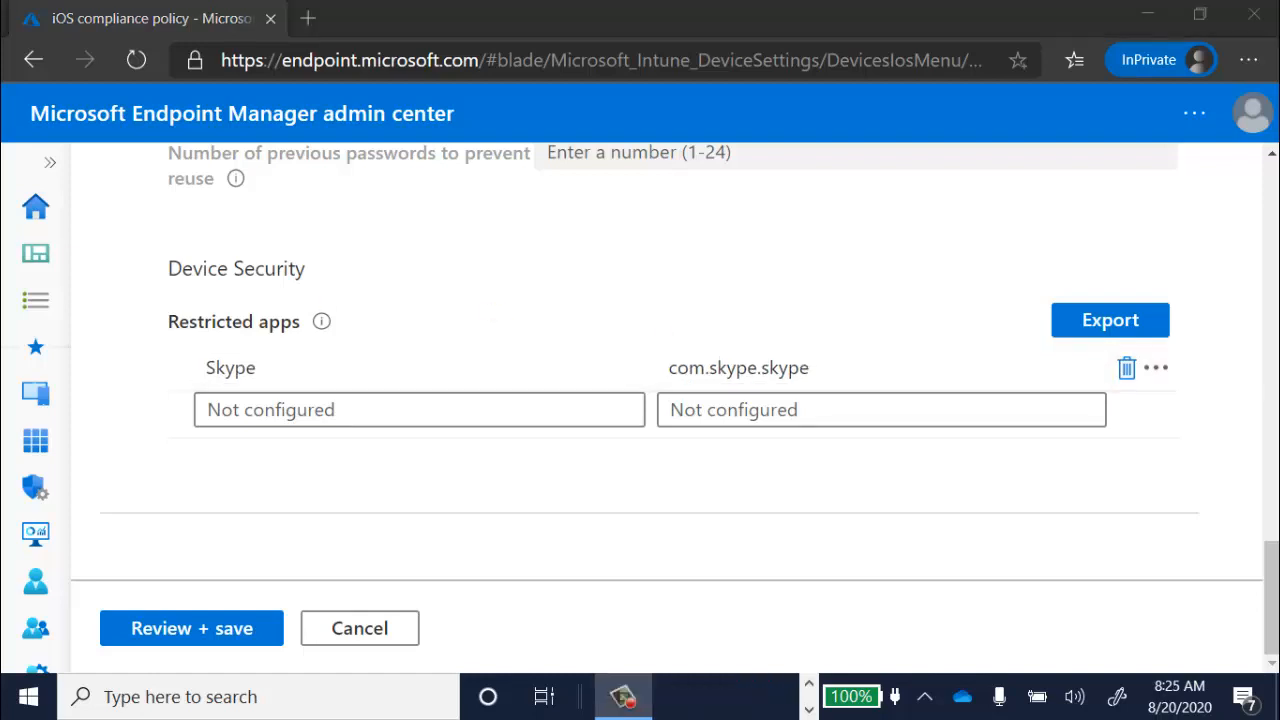
- Go to the macOS compliance policies under Devices and open MacOS Compliance Policy - Custom
{"action": "left_click", "coordinate": [54, 160]}
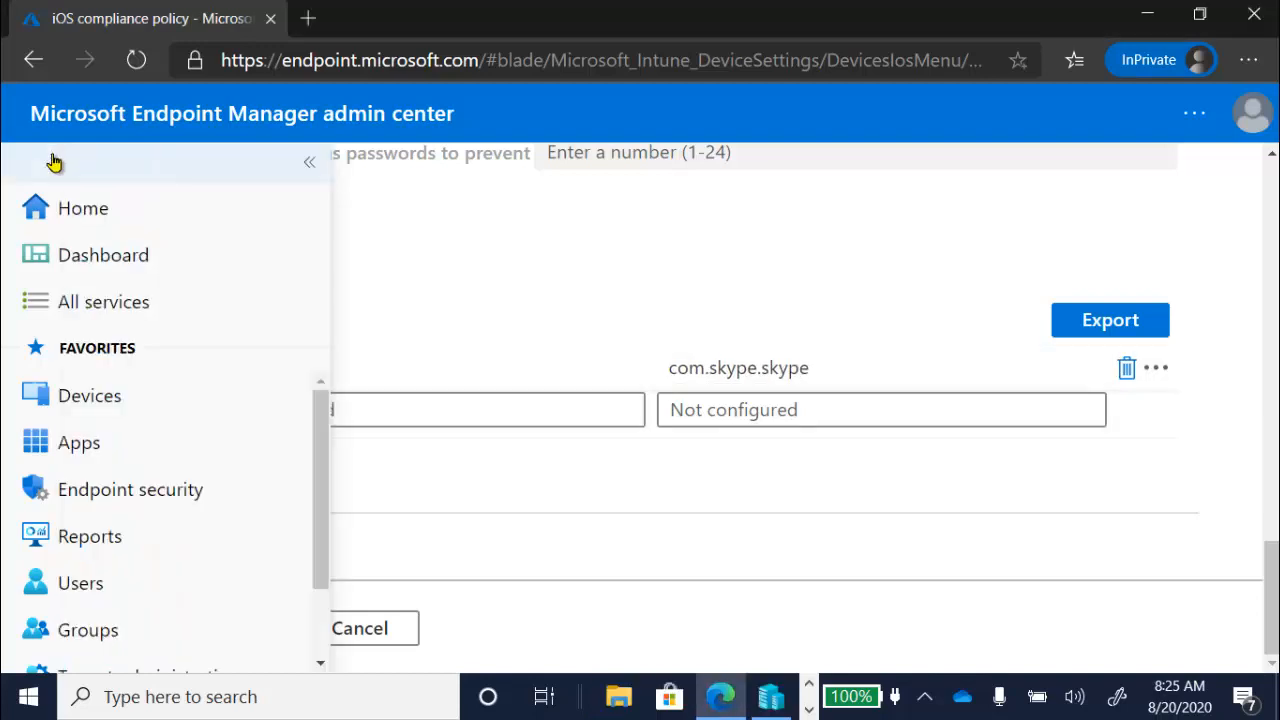
{"action": "left_click", "coordinate": [113, 389]}
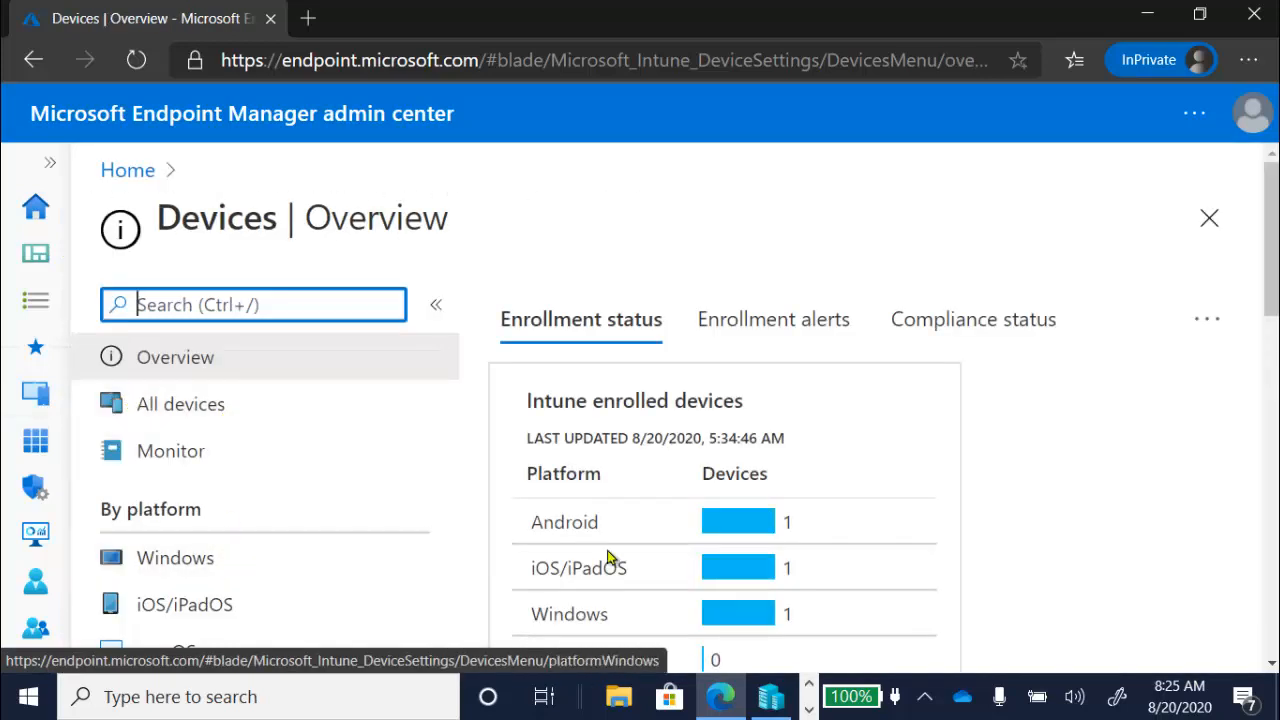
{"action": "scroll", "coordinate": [1275, 290], "scroll_direction": "down", "scroll_amount": 2}
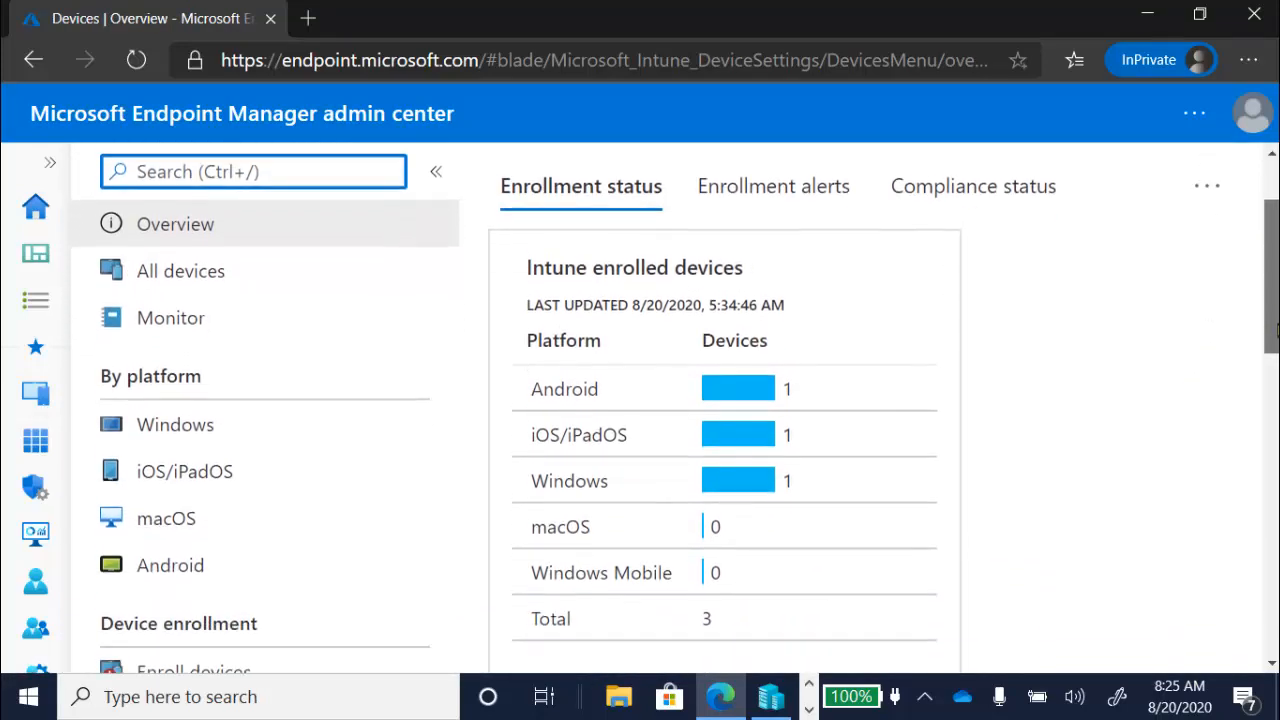
{"action": "left_click", "coordinate": [199, 507]}
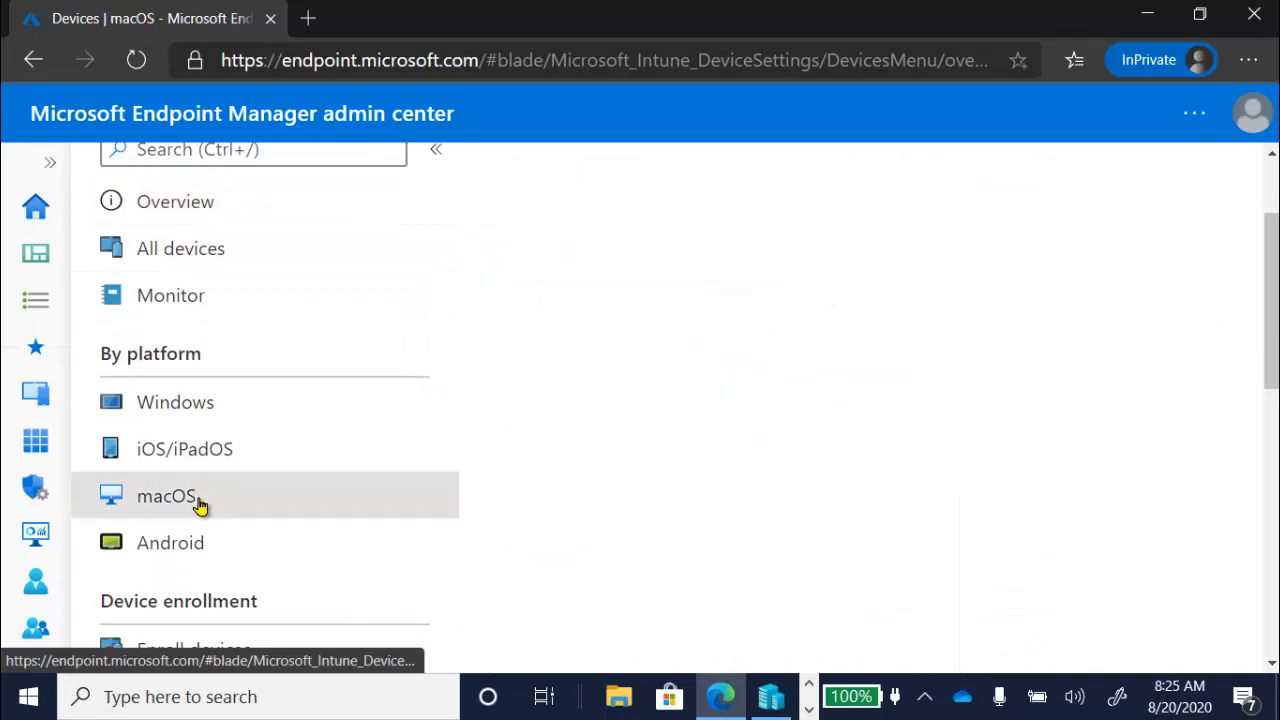
{"action": "left_click", "coordinate": [253, 517]}
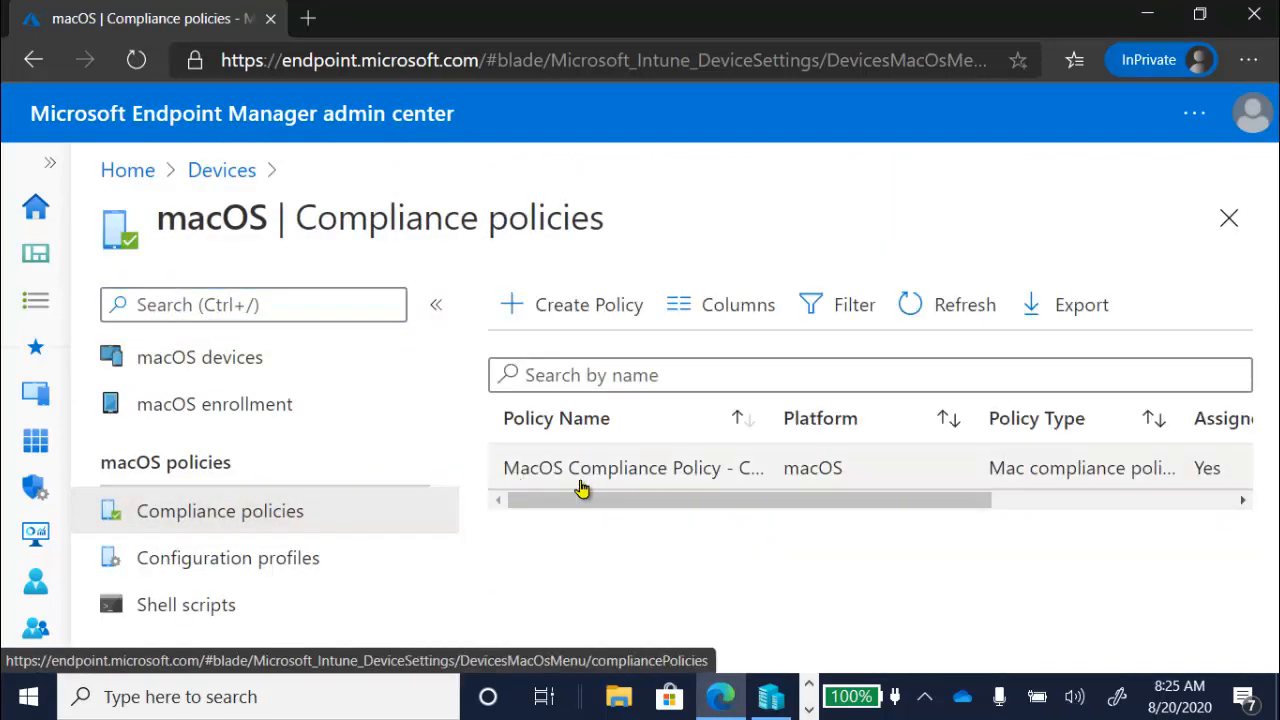
{"action": "left_click", "coordinate": [634, 477]}
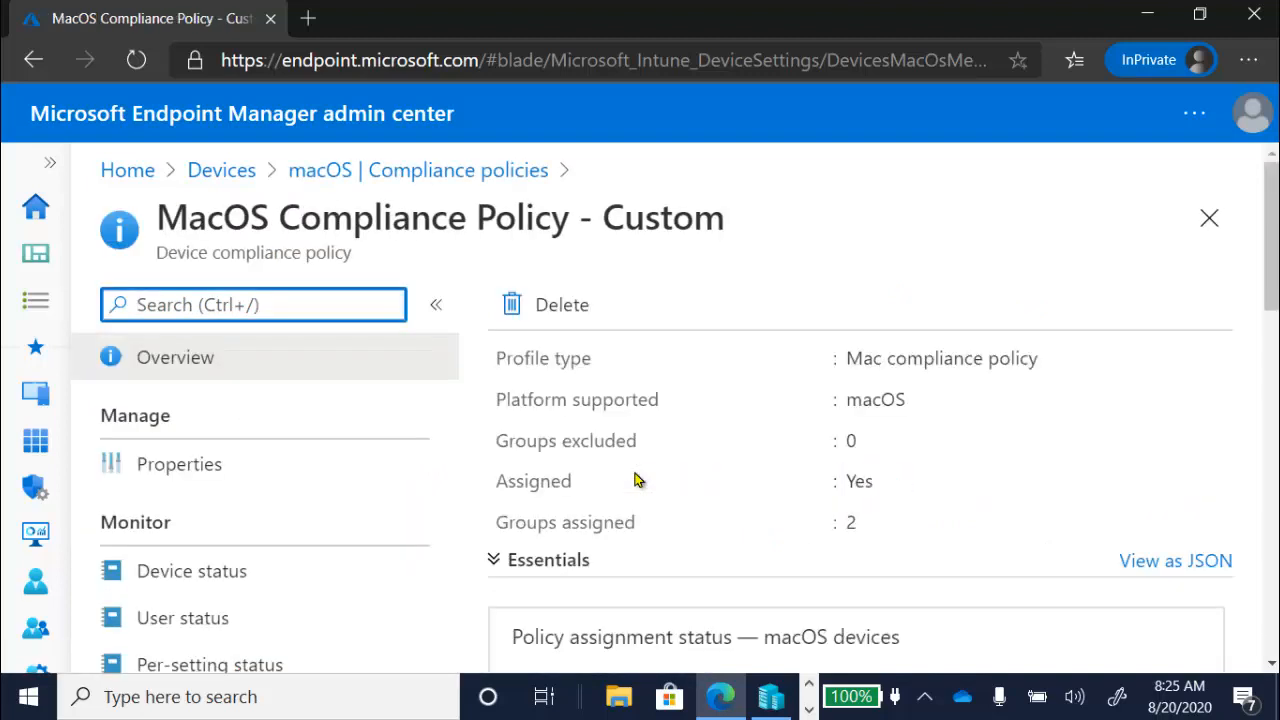
- Review the custom macOS policy's property summary and open its compliance settings for editing
{"action": "left_click", "coordinate": [204, 482]}
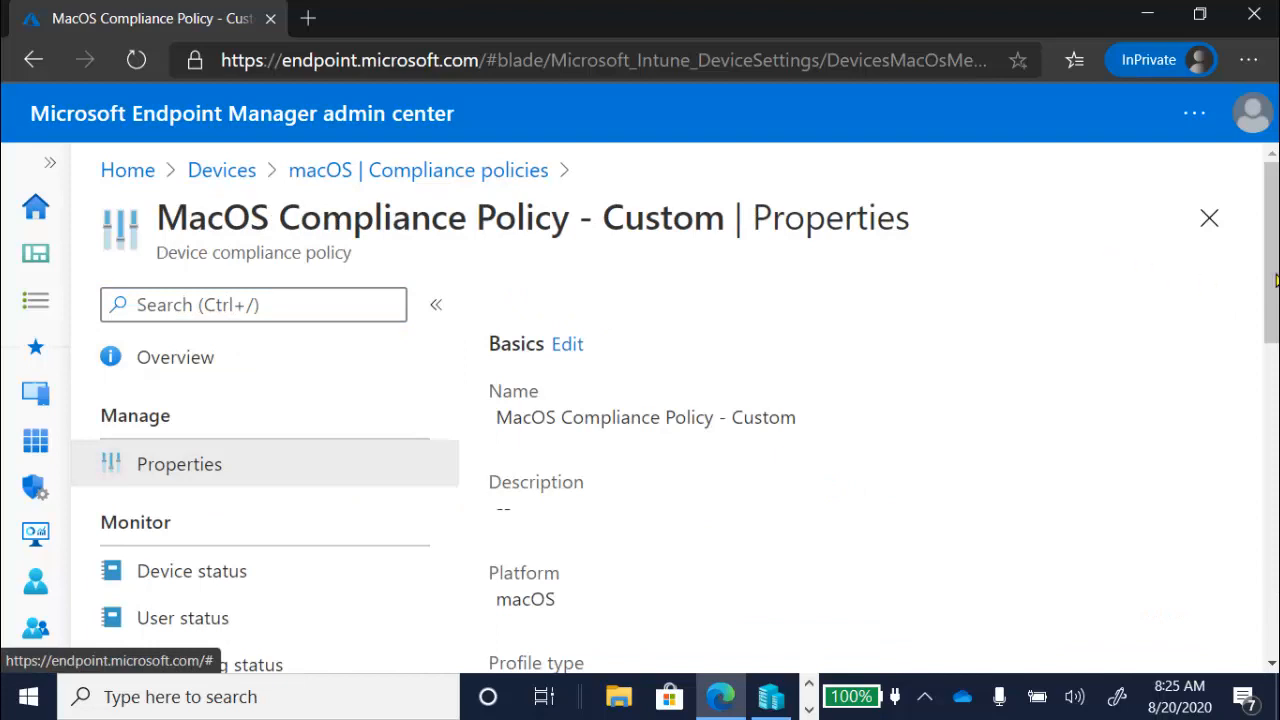
{"action": "scroll", "coordinate": [1272, 281], "scroll_direction": "down", "scroll_amount": 3}
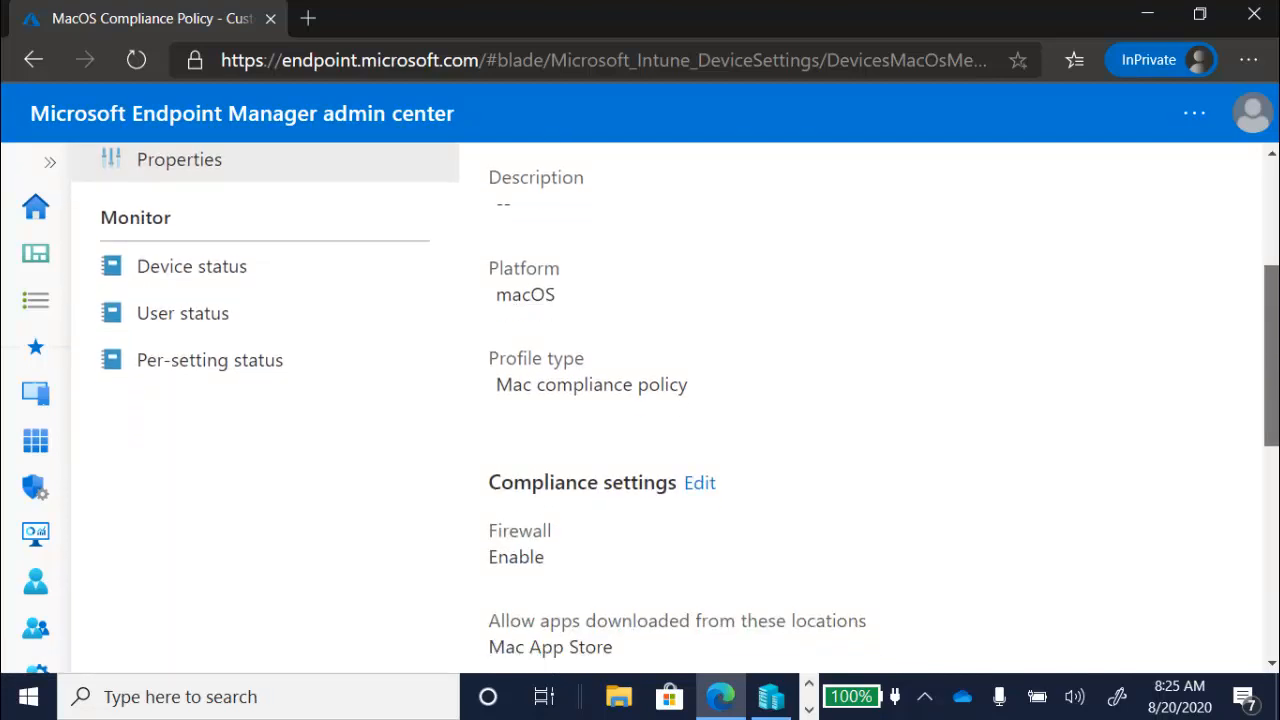
{"action": "scroll", "coordinate": [860, 400], "scroll_direction": "down", "scroll_amount": 2}
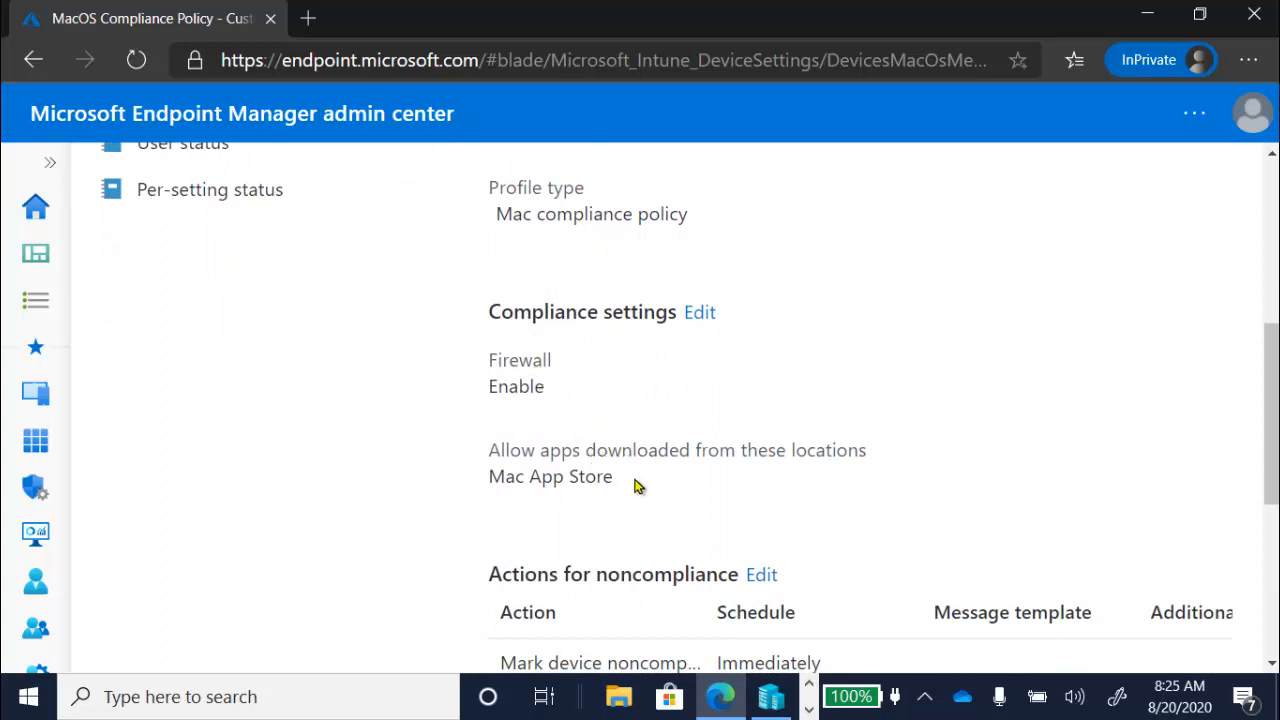
{"action": "left_click", "coordinate": [699, 314]}
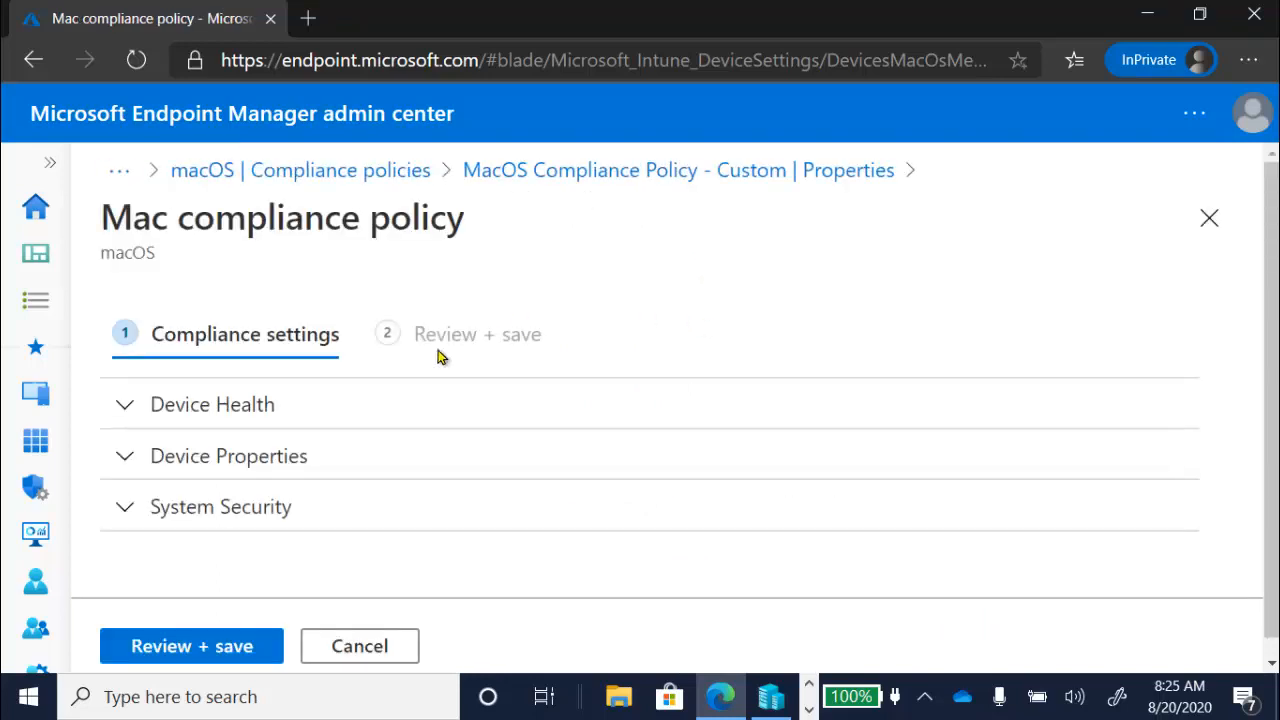
- Examine the custom macOS policy's Device Health, Device Properties and System Security settings, including the Gatekeeper options for allowed app download locations
{"action": "left_click", "coordinate": [126, 408]}
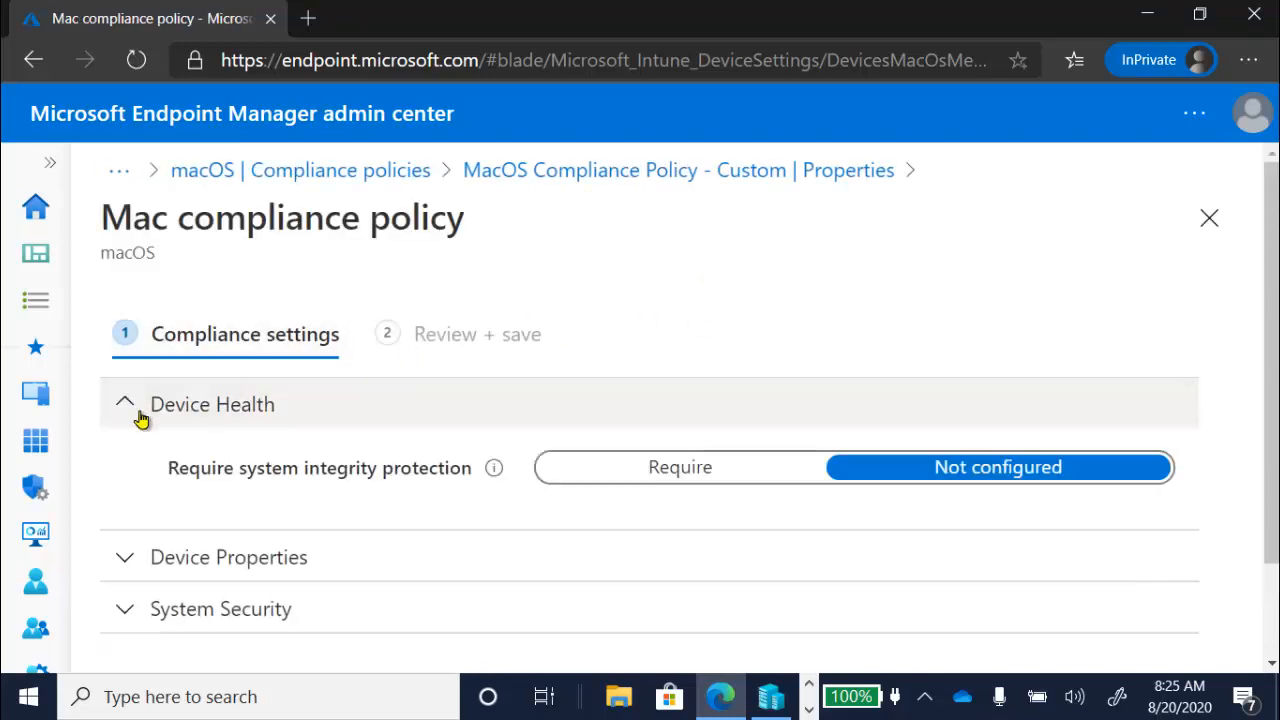
{"action": "left_click", "coordinate": [122, 566]}
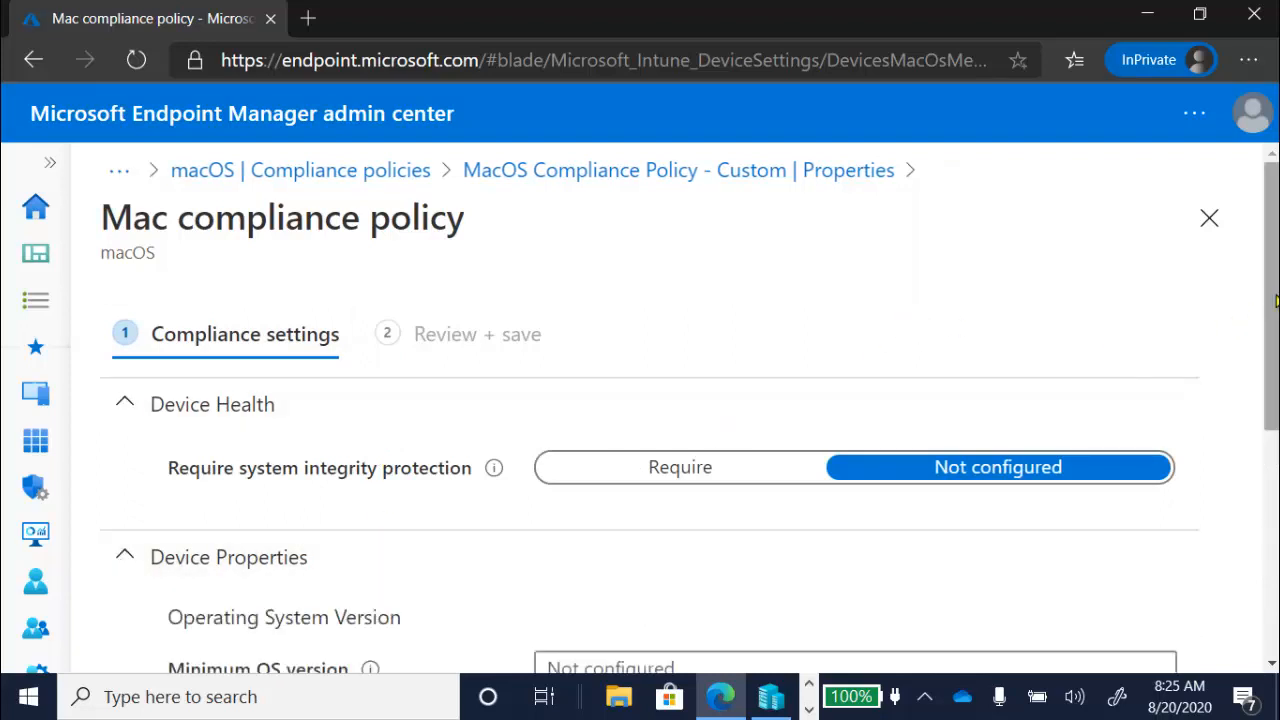
{"action": "left_click_drag", "start_coordinate": [1274, 300], "coordinate": [1274, 520]}
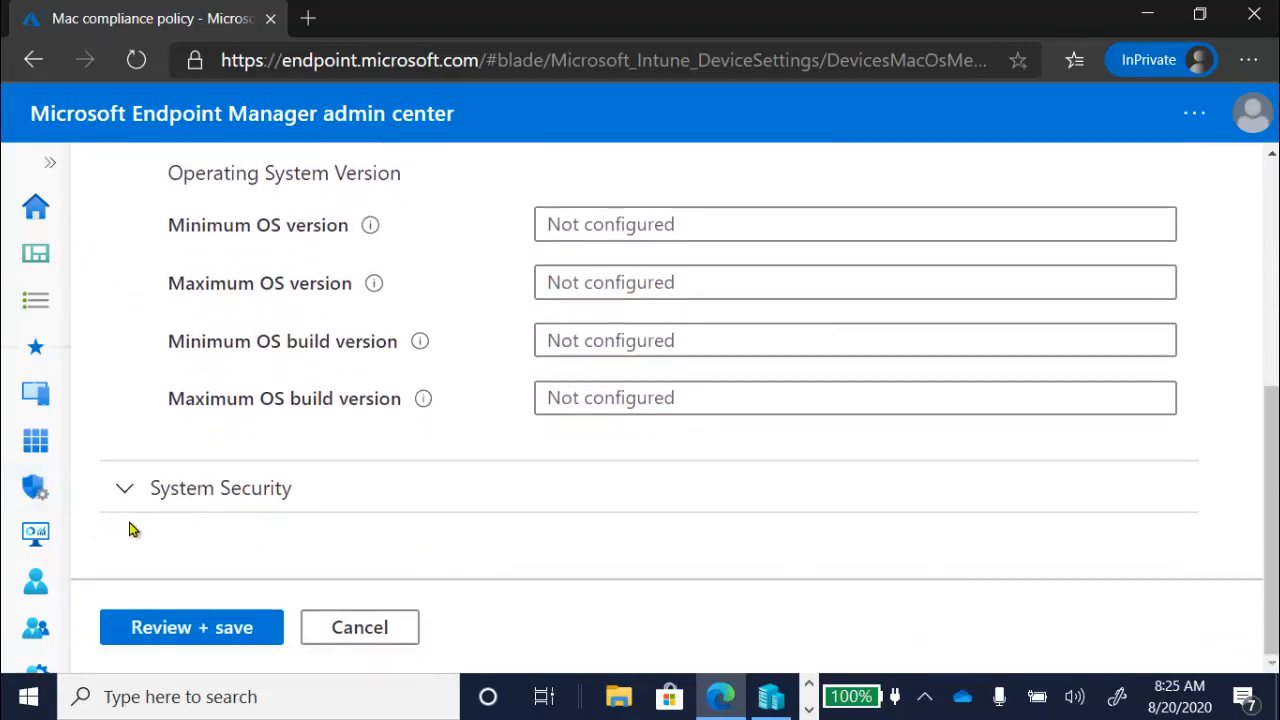
{"action": "left_click", "coordinate": [124, 490]}
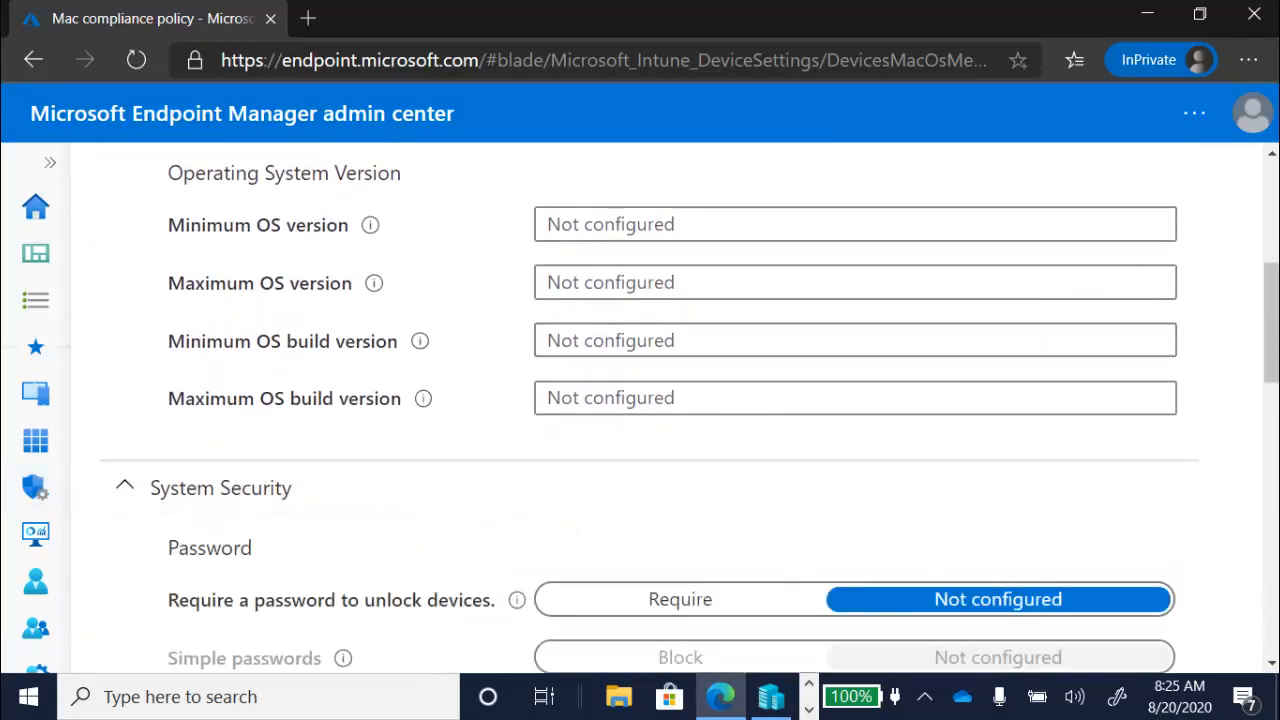
{"action": "left_click_drag", "start_coordinate": [1270, 280], "coordinate": [1270, 463]}
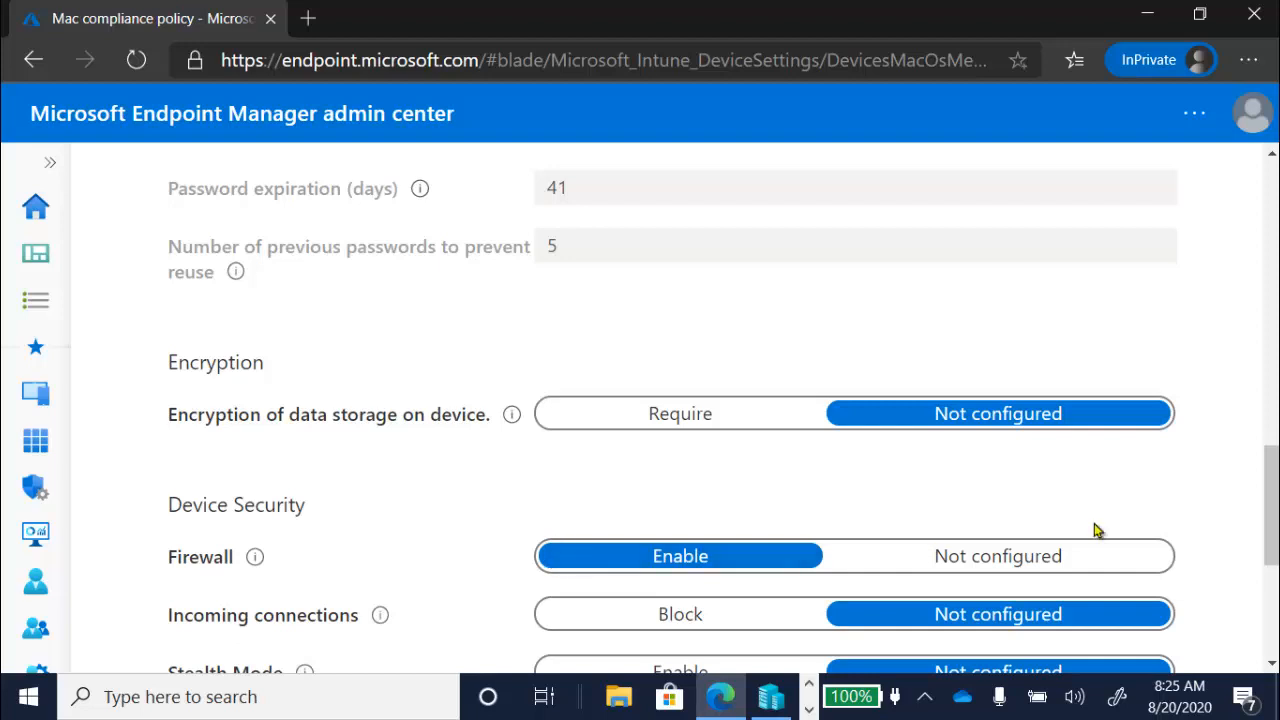
{"action": "left_click_drag", "start_coordinate": [1274, 500], "coordinate": [1274, 604]}
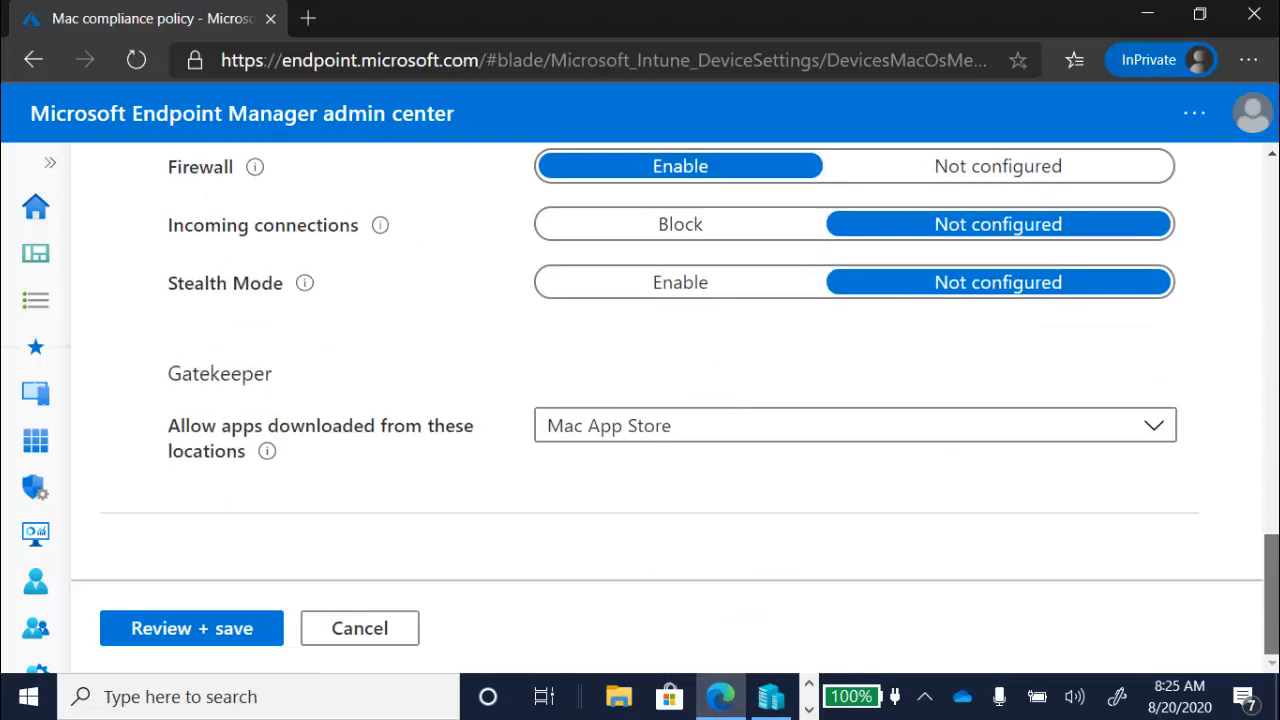
{"action": "left_click", "coordinate": [648, 441]}
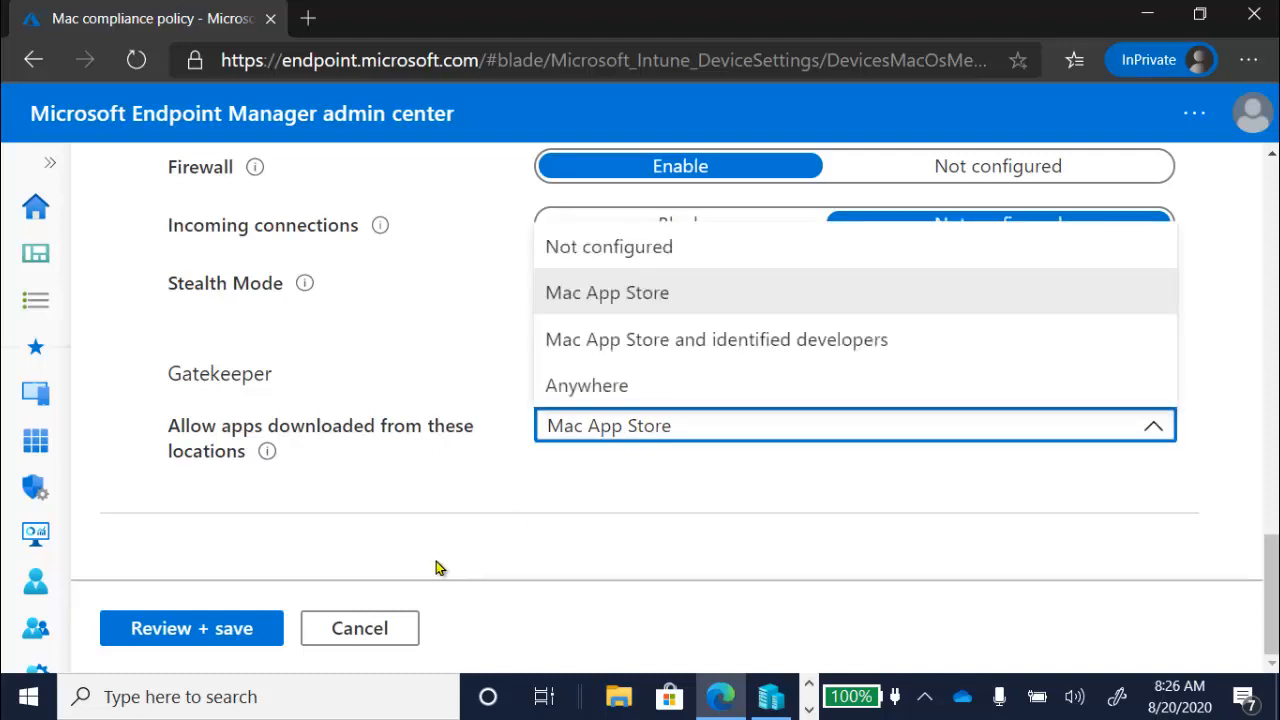
- Leave the macOS policy unchanged and show the list of Android compliance policies under Devices
{"action": "left_click", "coordinate": [54, 167]}
{"action": "left_click", "coordinate": [54, 167]}
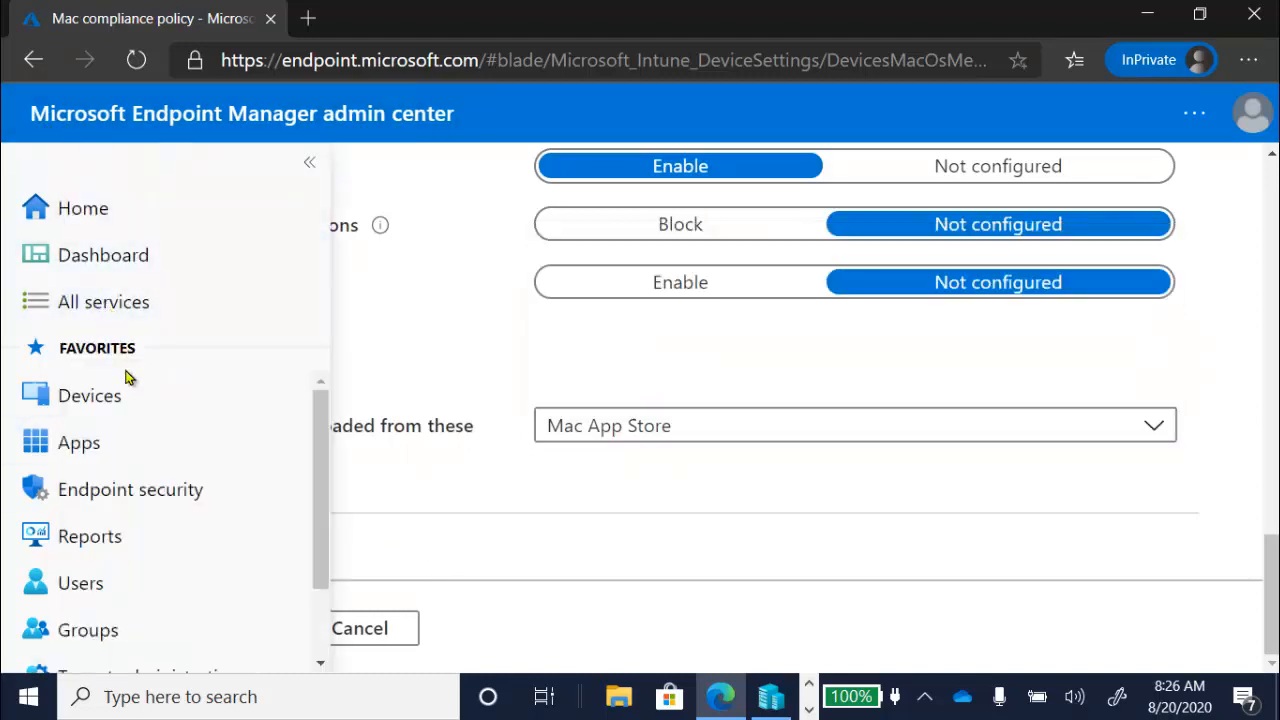
{"action": "left_click", "coordinate": [125, 413]}
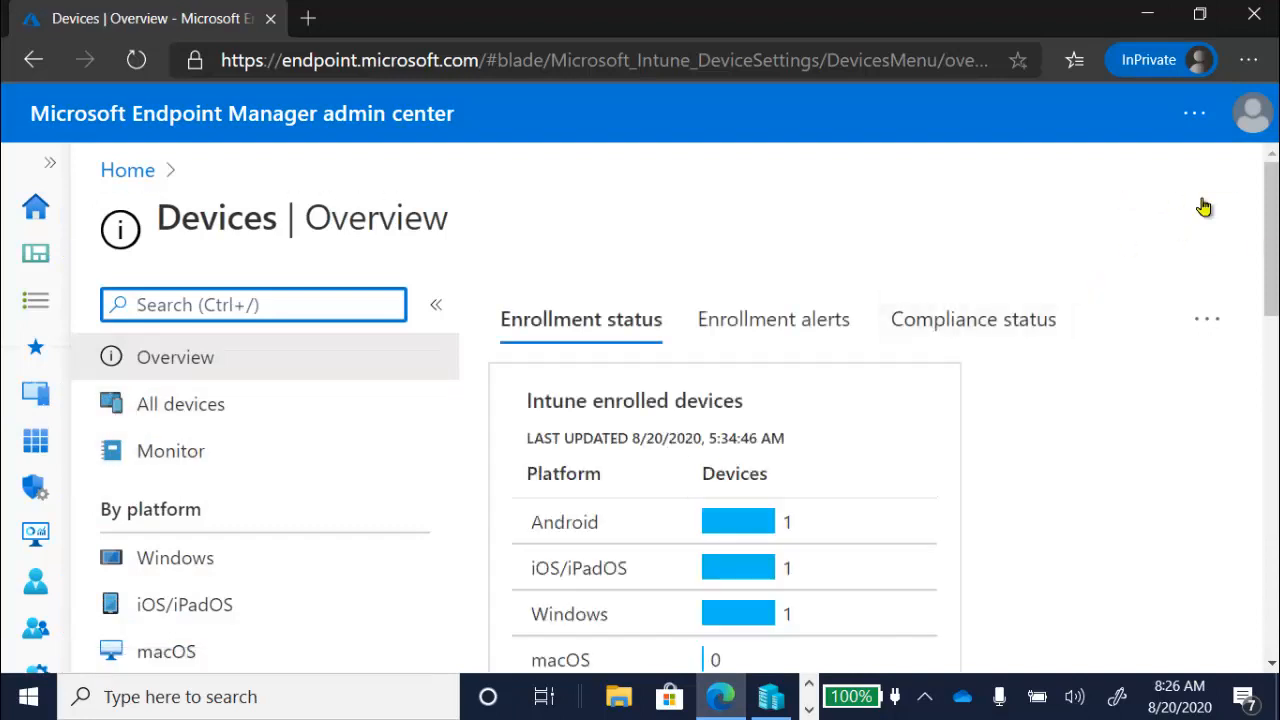
{"action": "scroll", "coordinate": [1264, 228], "scroll_direction": "down", "scroll_amount": 5}
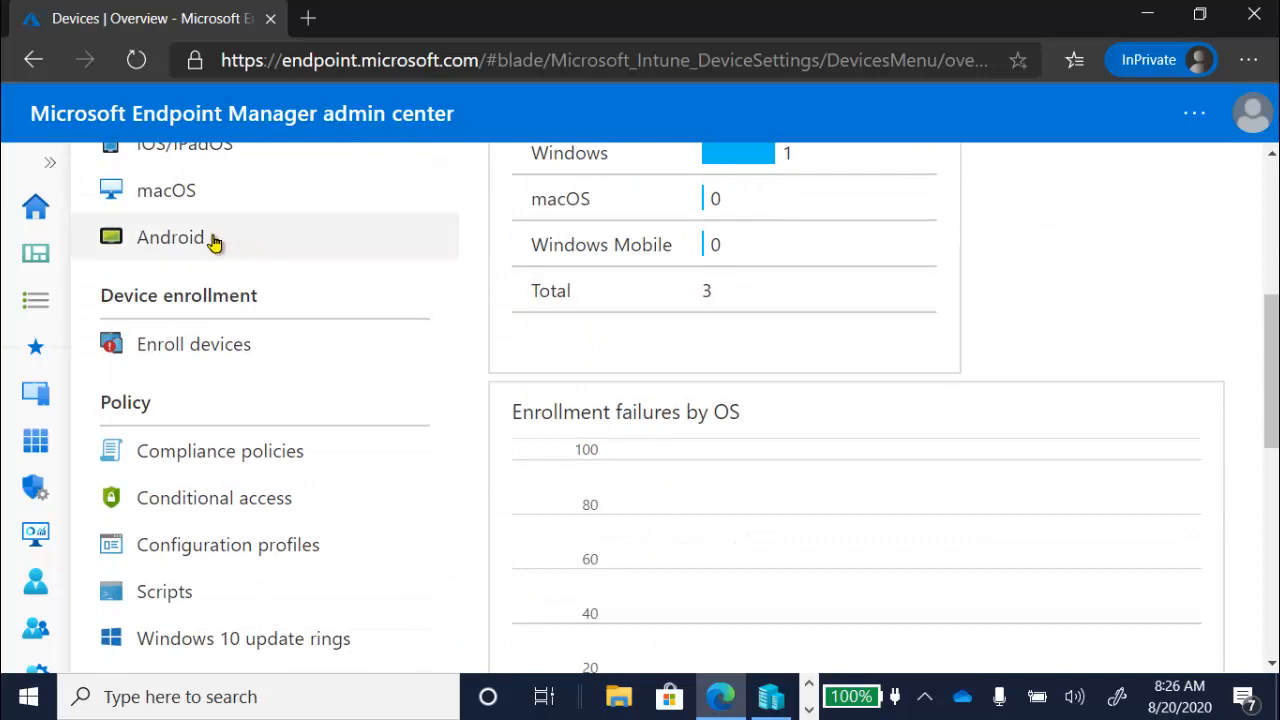
{"action": "left_click", "coordinate": [209, 243]}
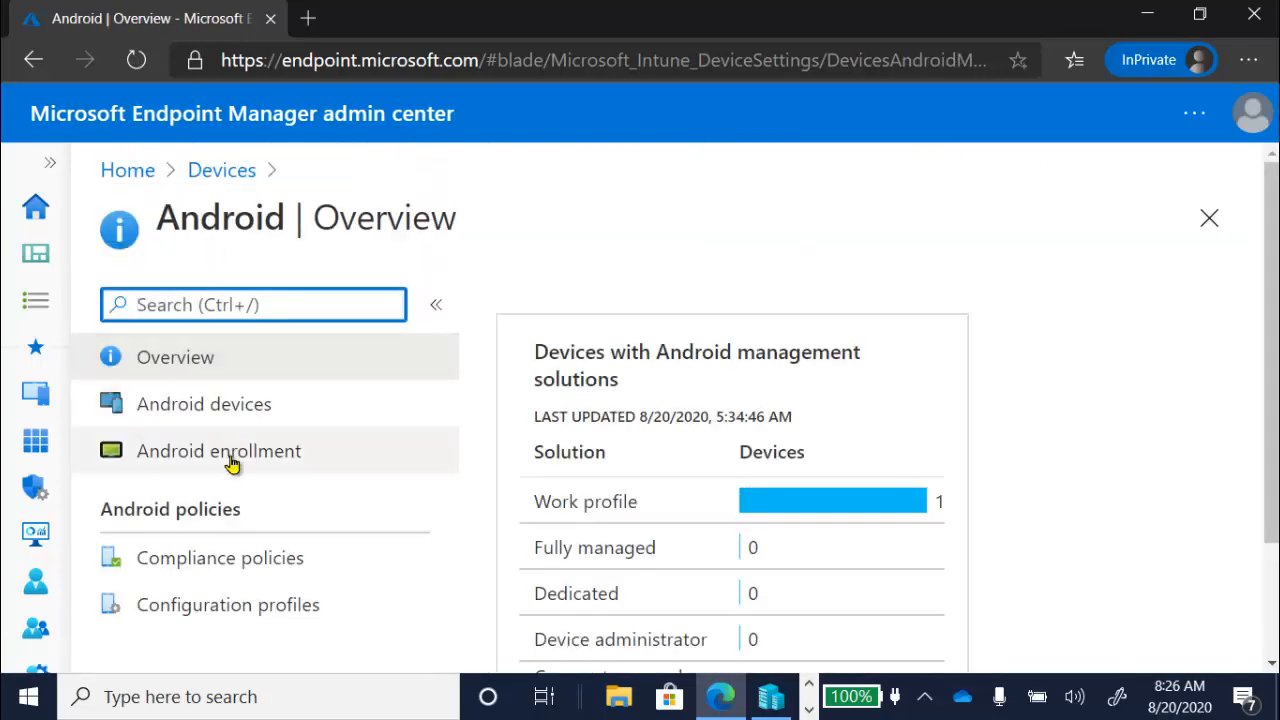
{"action": "left_click", "coordinate": [242, 570]}
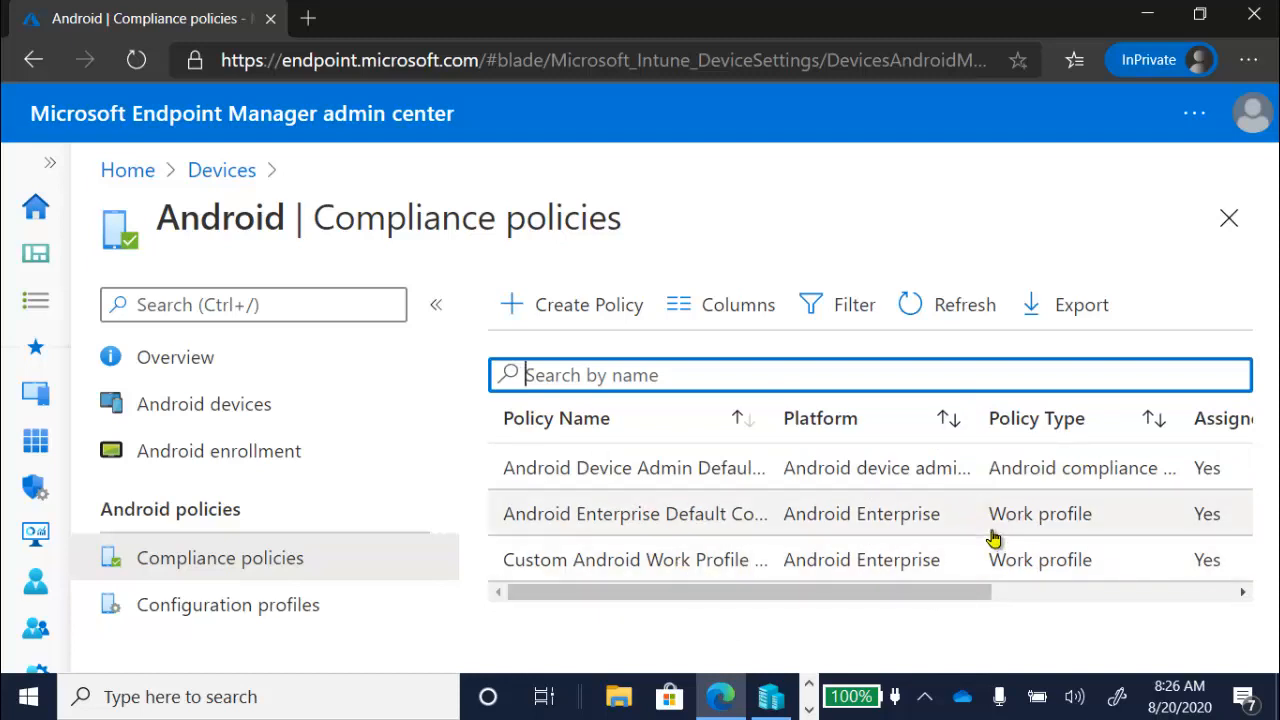
- Review the properties of the Android Enterprise Default Compliance Policy and return to the Devices overview
{"action": "left_click", "coordinate": [651, 518]}
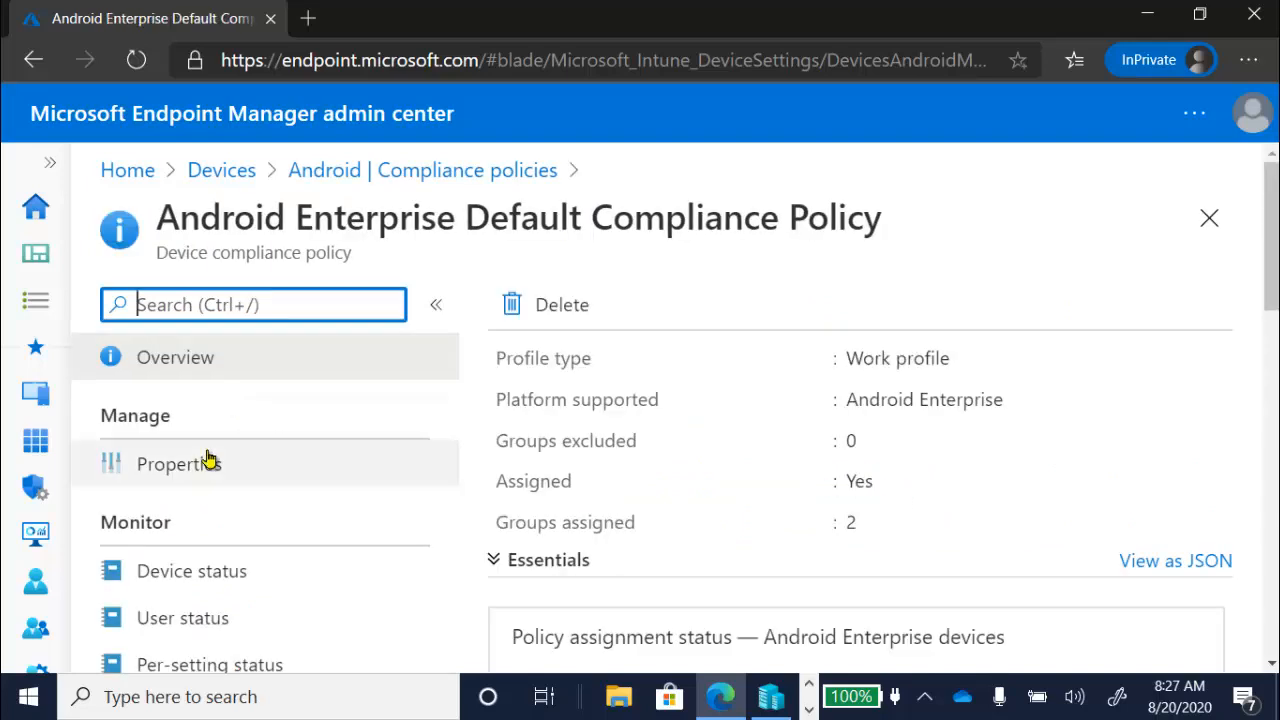
{"action": "left_click", "coordinate": [206, 459]}
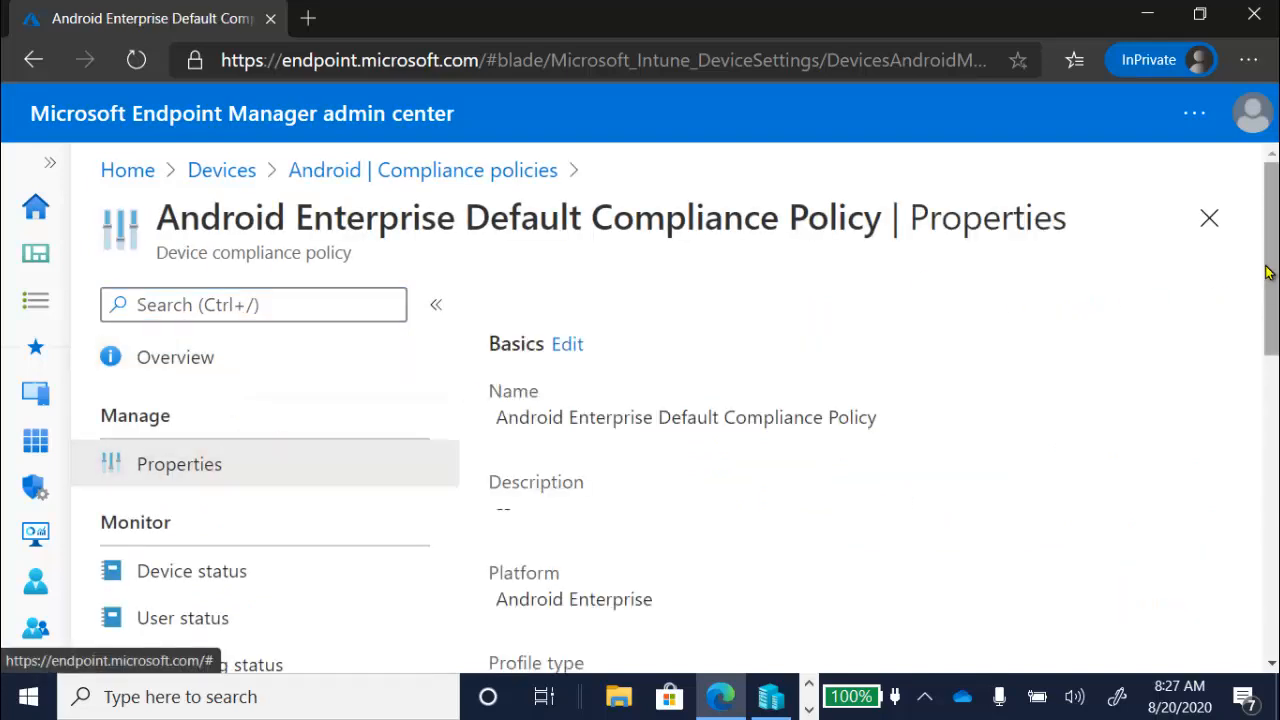
{"action": "left_click_drag", "start_coordinate": [1268, 272], "coordinate": [1268, 417]}
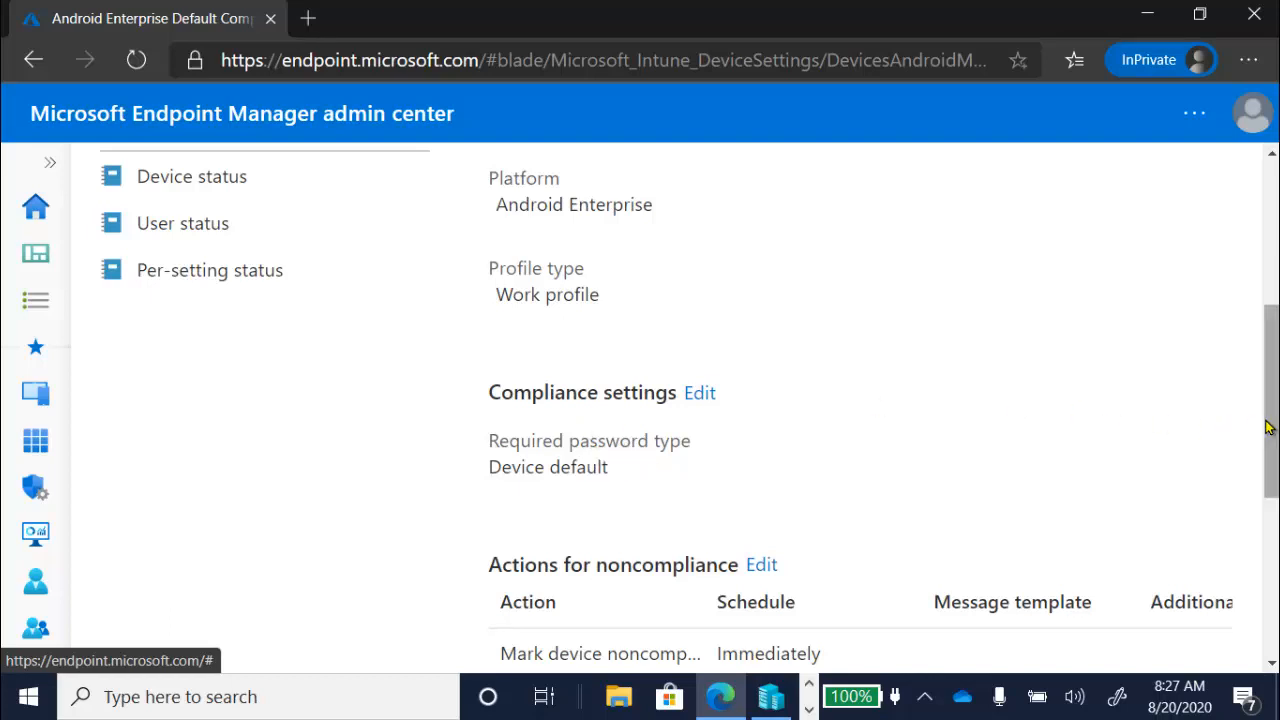
{"action": "left_click_drag", "start_coordinate": [1272, 432], "coordinate": [1246, 346]}
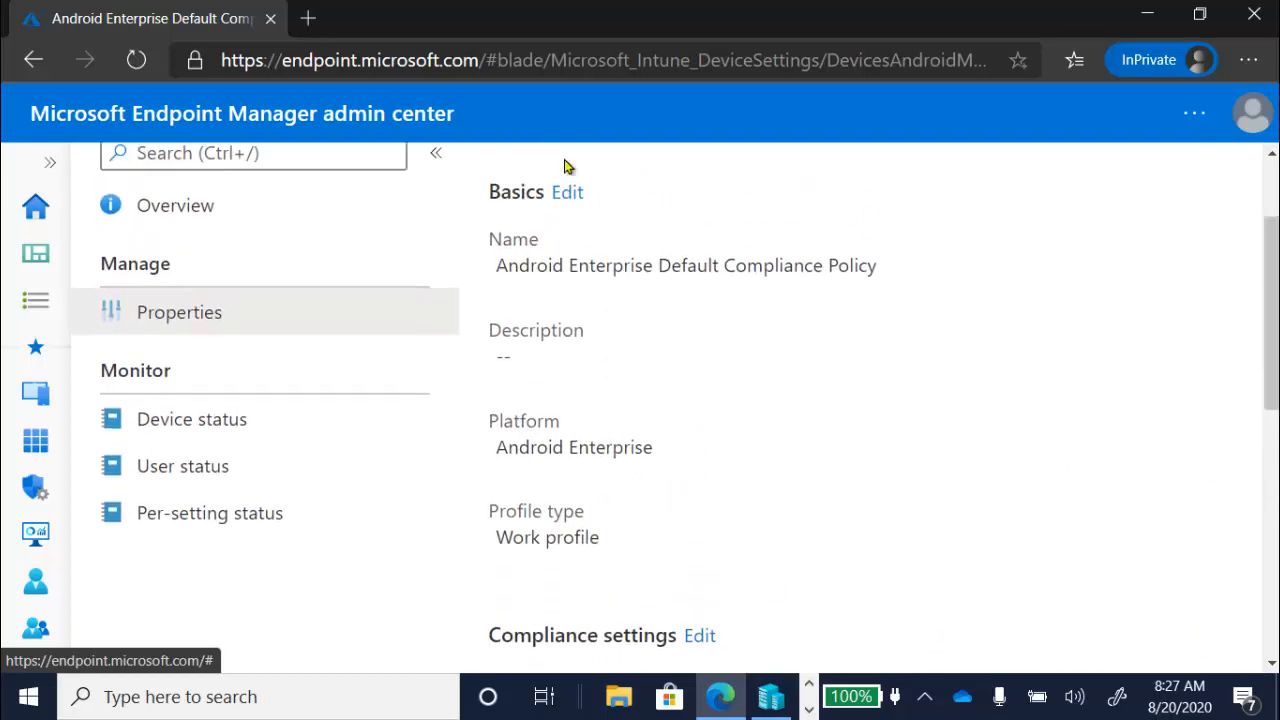
{"action": "left_click", "coordinate": [51, 165]}
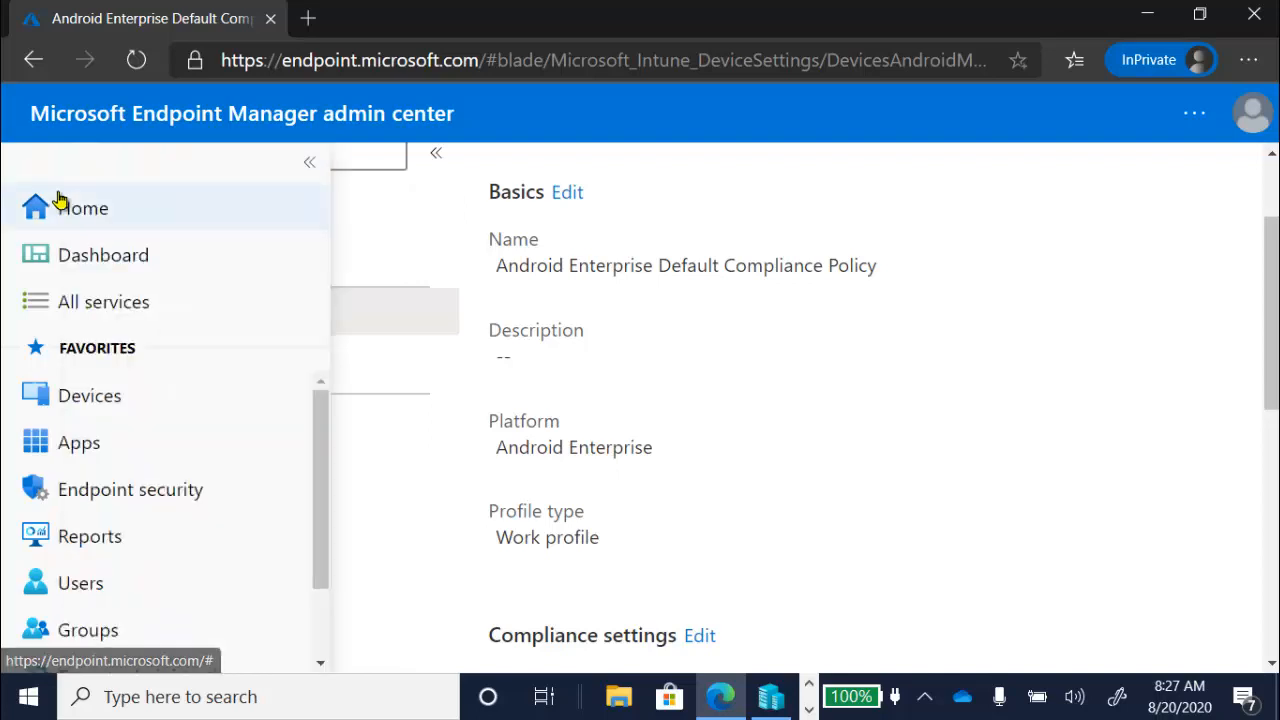
{"action": "left_click", "coordinate": [174, 410]}
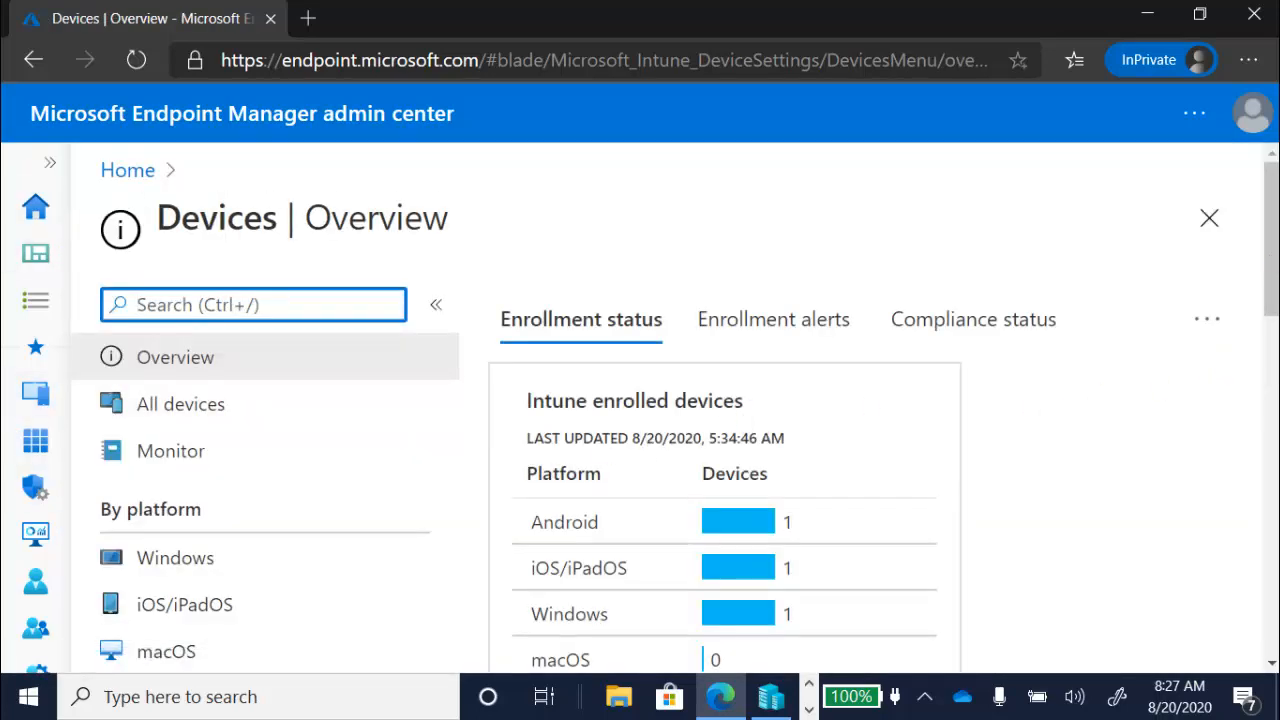
- Open the properties of the Custom Android Work Profile Compliance policy from the Android compliance policies
{"action": "left_click_drag", "start_coordinate": [1266, 262], "coordinate": [1266, 356]}
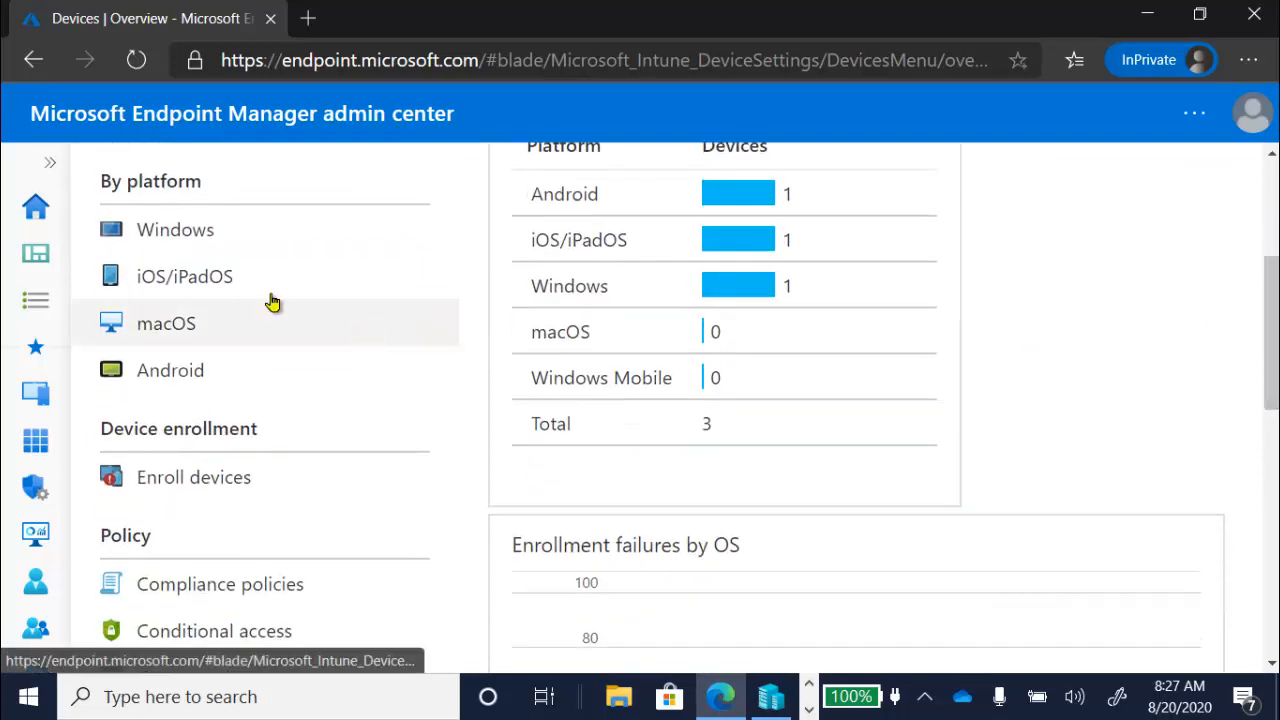
{"action": "left_click", "coordinate": [192, 366]}
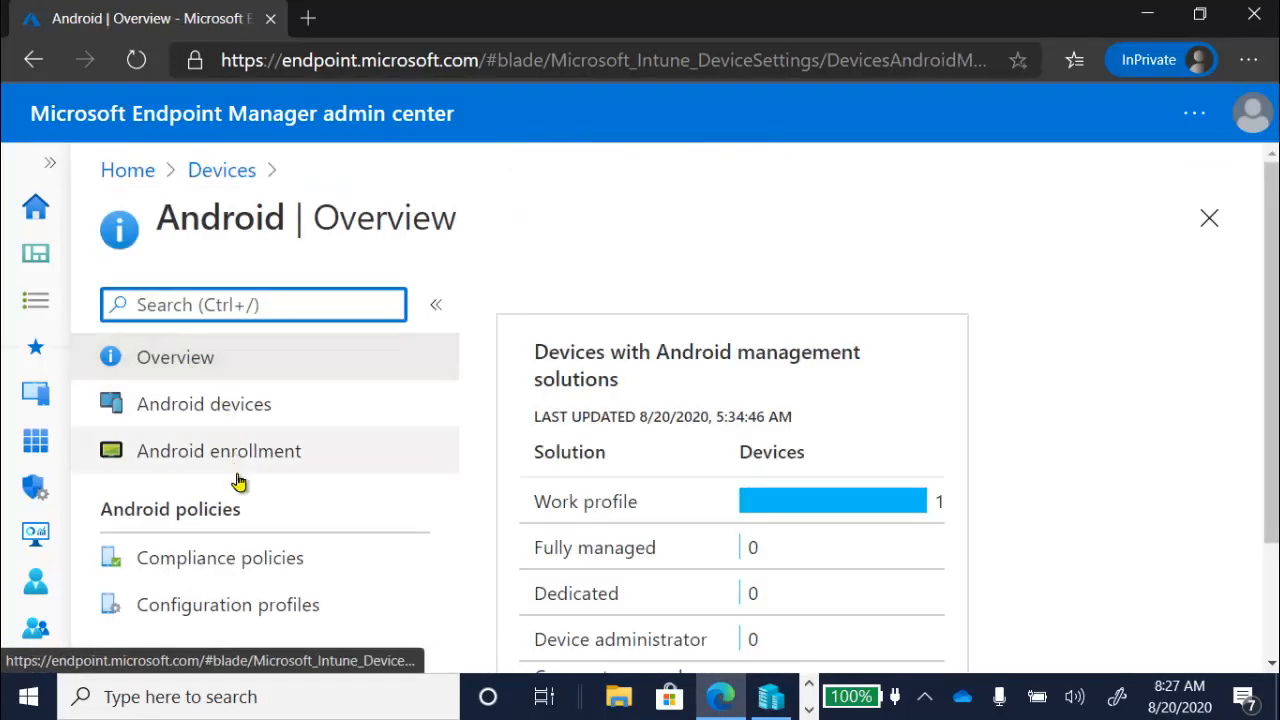
{"action": "left_click", "coordinate": [277, 561]}
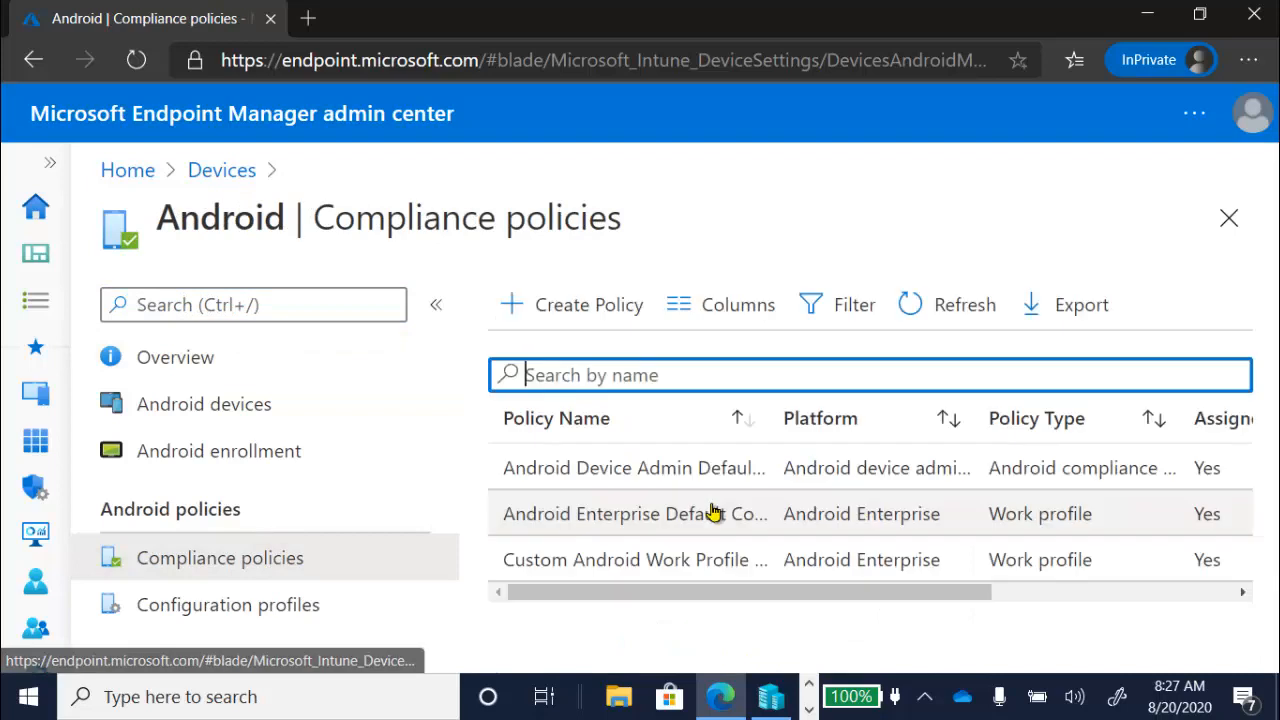
{"action": "left_click", "coordinate": [723, 560]}
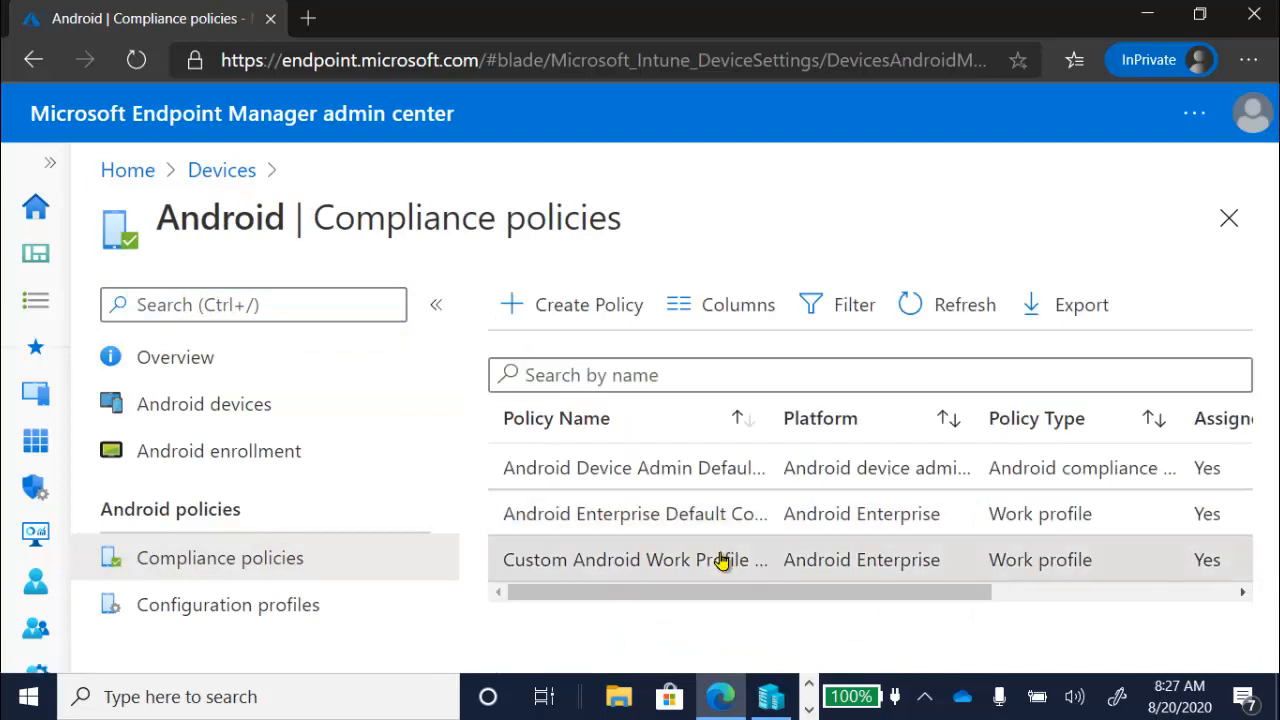
{"action": "left_click", "coordinate": [262, 478]}
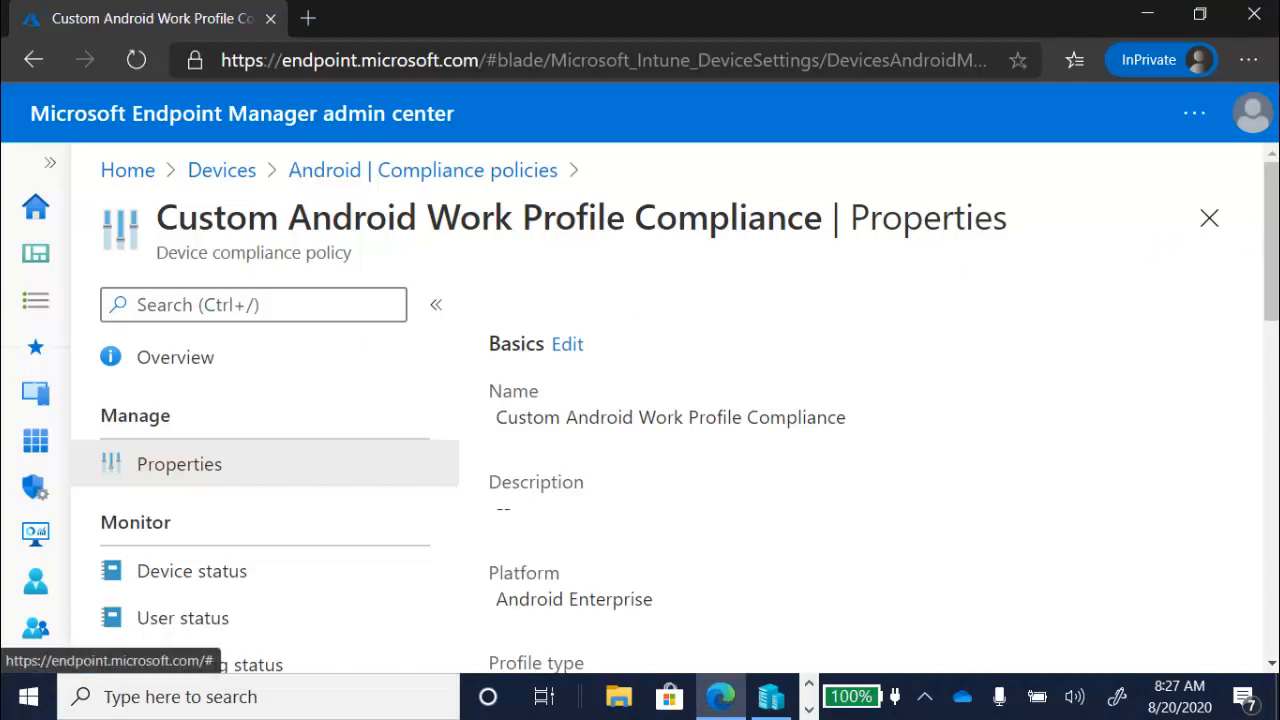
- Open the policy's compliance settings for editing and examine the operating system version limits under Device Properties
{"action": "scroll", "coordinate": [1272, 262], "scroll_direction": "down", "scroll_amount": 1}
{"action": "scroll", "coordinate": [1272, 270], "scroll_direction": "down", "scroll_amount": 5}
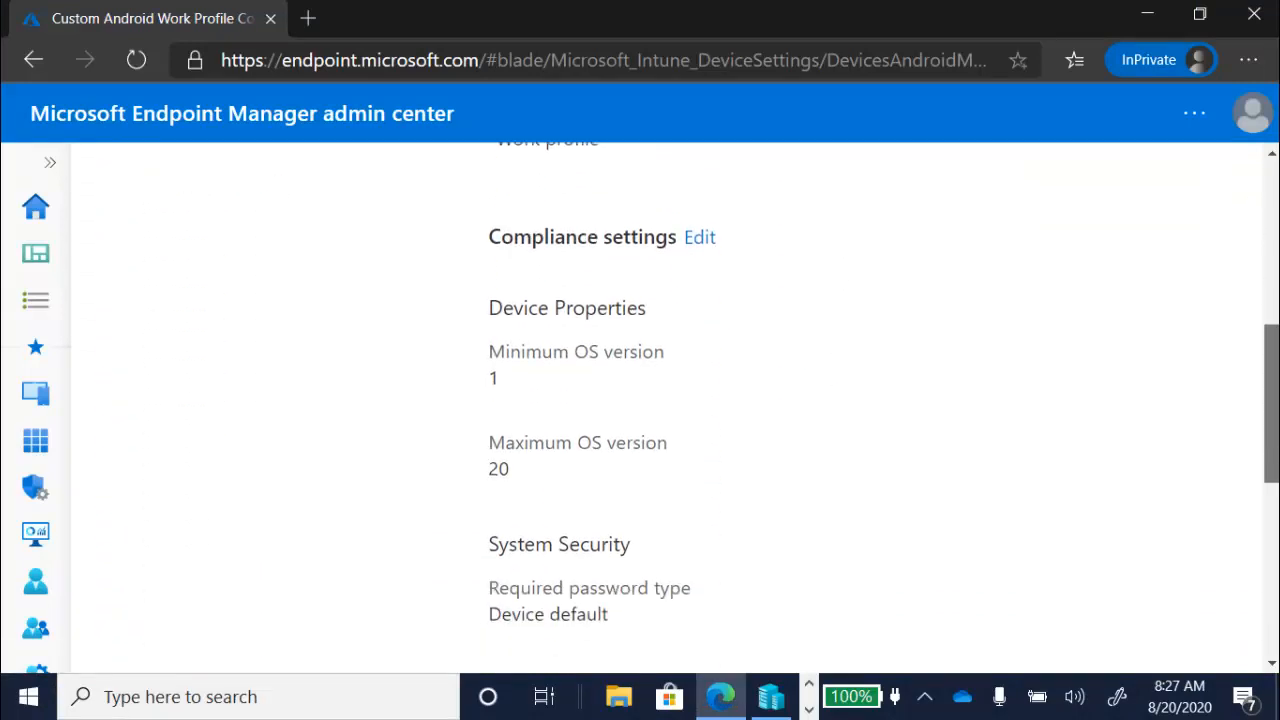
{"action": "left_click", "coordinate": [696, 239]}
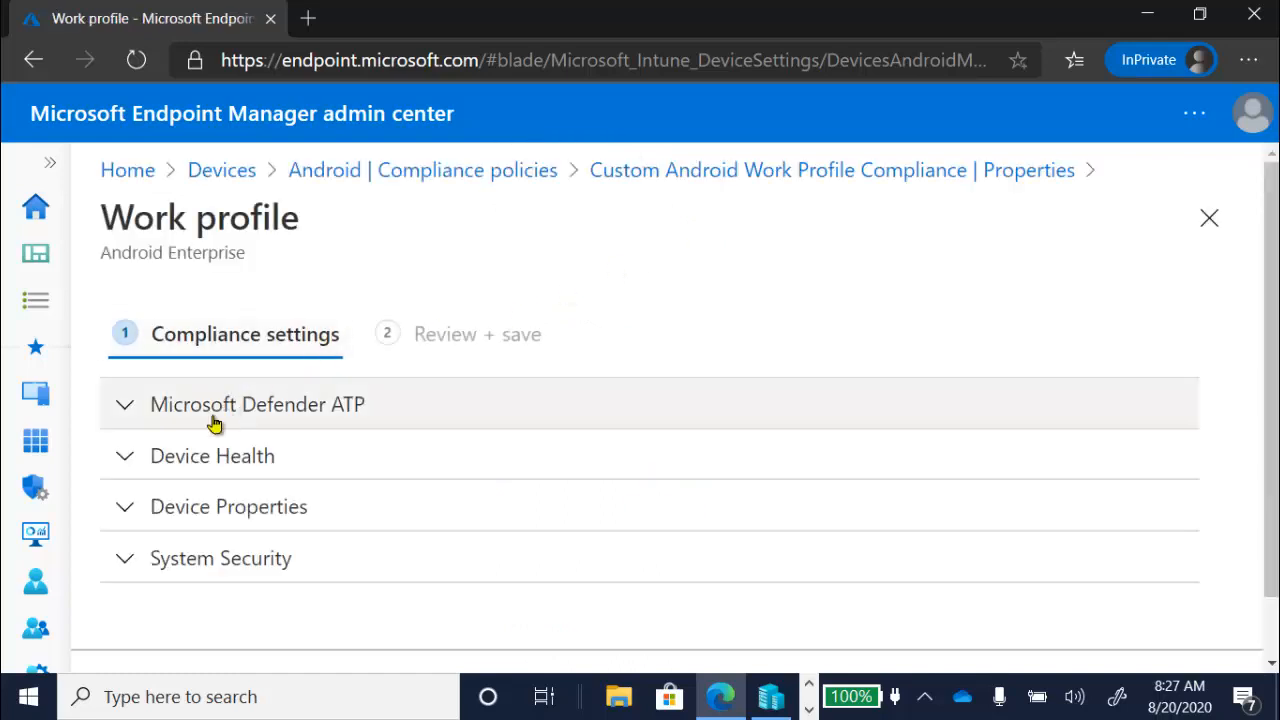
{"action": "left_click", "coordinate": [130, 509]}
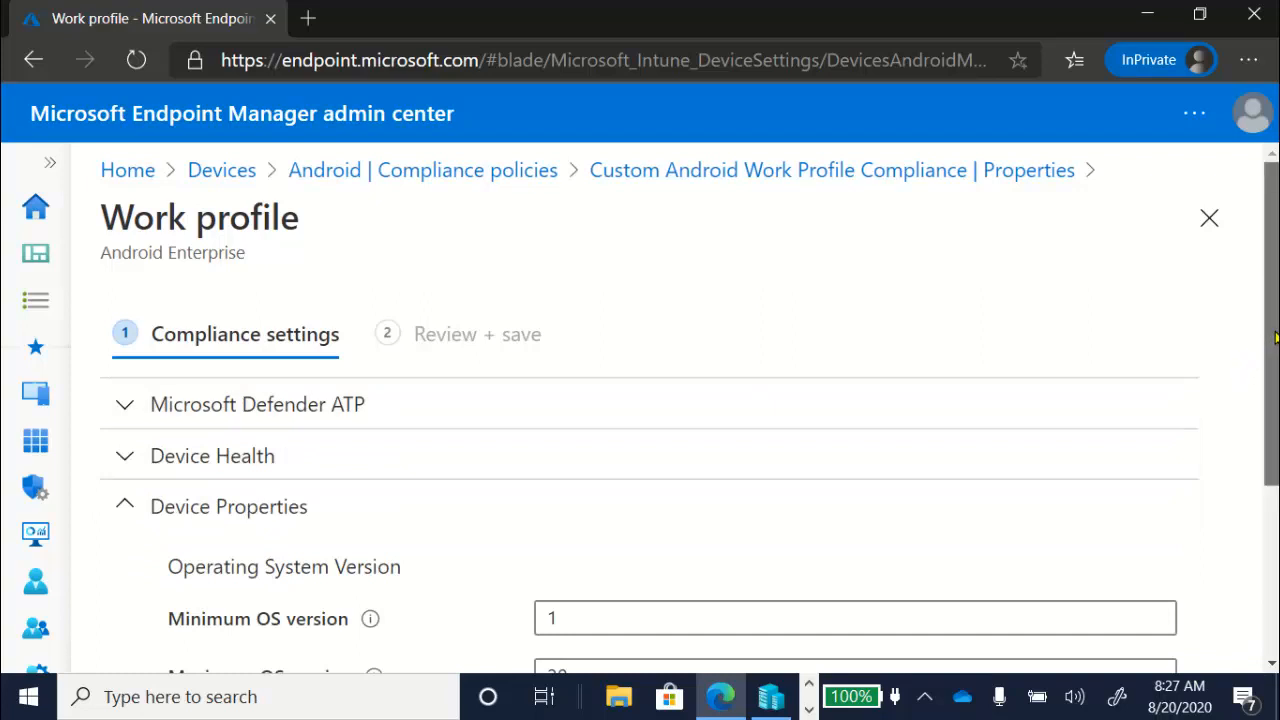
{"action": "scroll", "coordinate": [1270, 360], "scroll_direction": "down", "scroll_amount": 1}
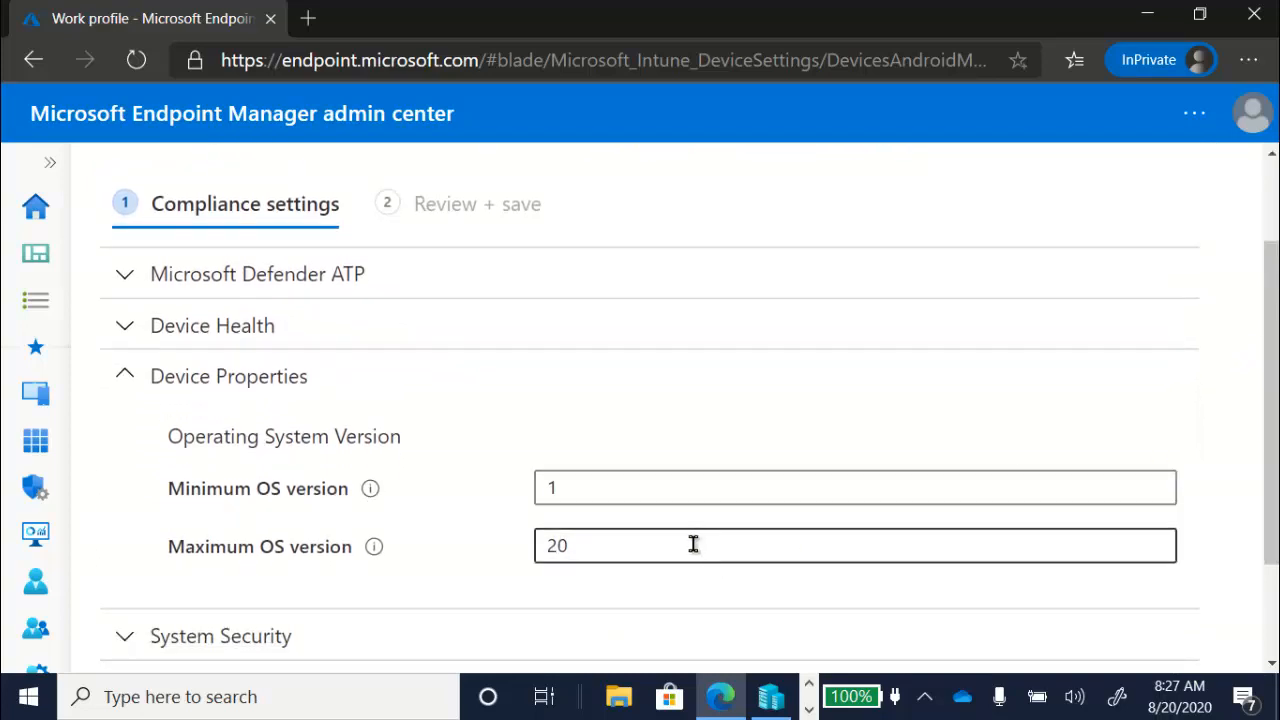
{"action": "left_click_drag", "start_coordinate": [691, 543], "coordinate": [490, 555]}
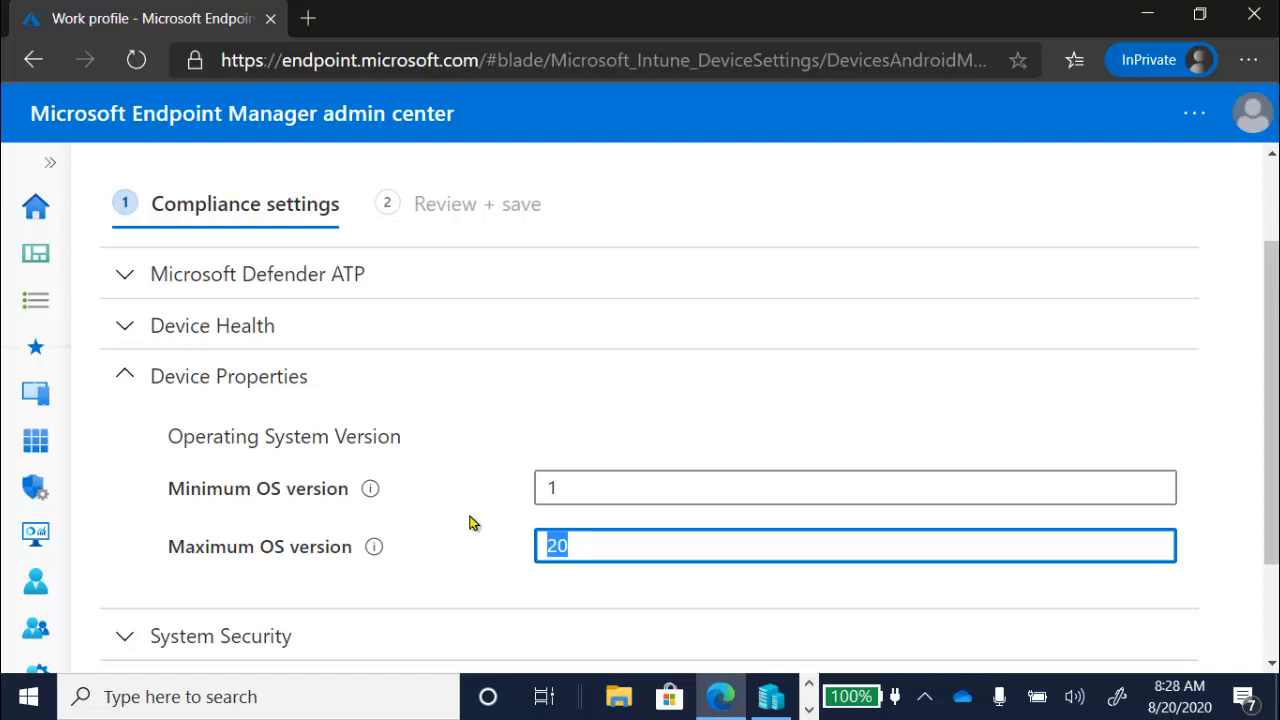
- Examine the Android work profile policy's Microsoft Defender ATP and Device Health settings, including the Google Play Protect options
{"action": "left_click", "coordinate": [123, 283]}
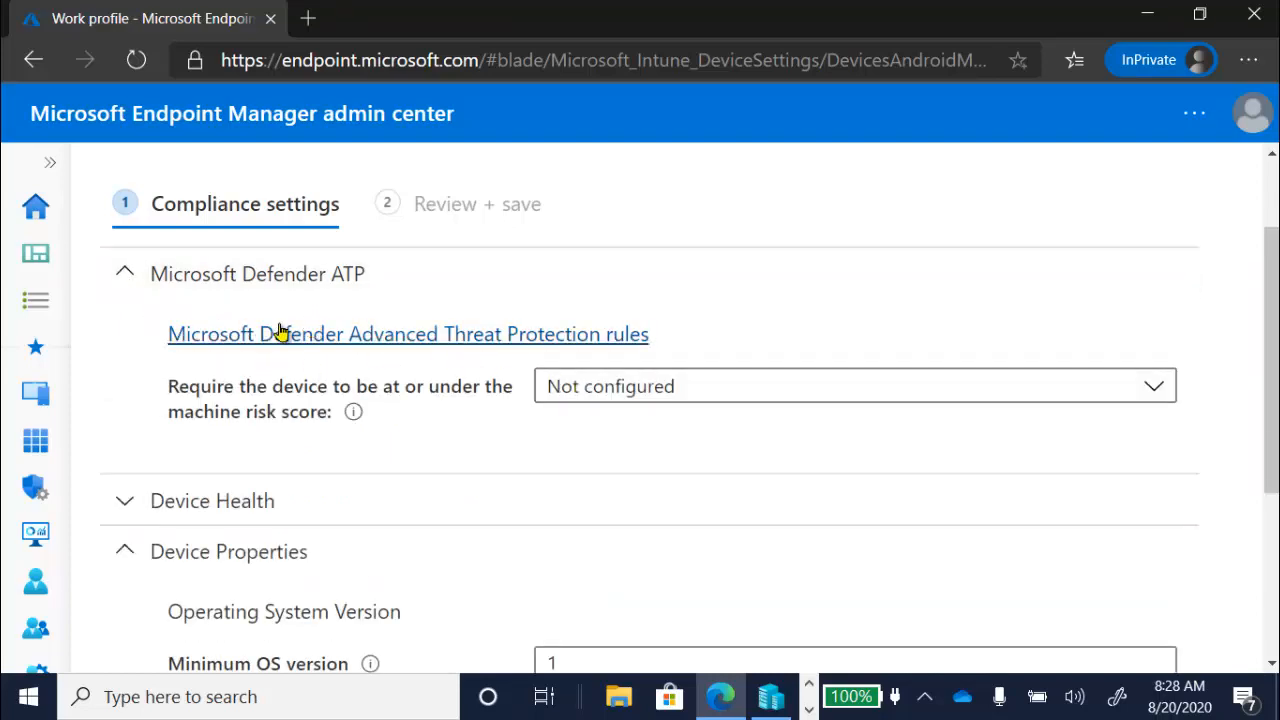
{"action": "left_click", "coordinate": [125, 501]}
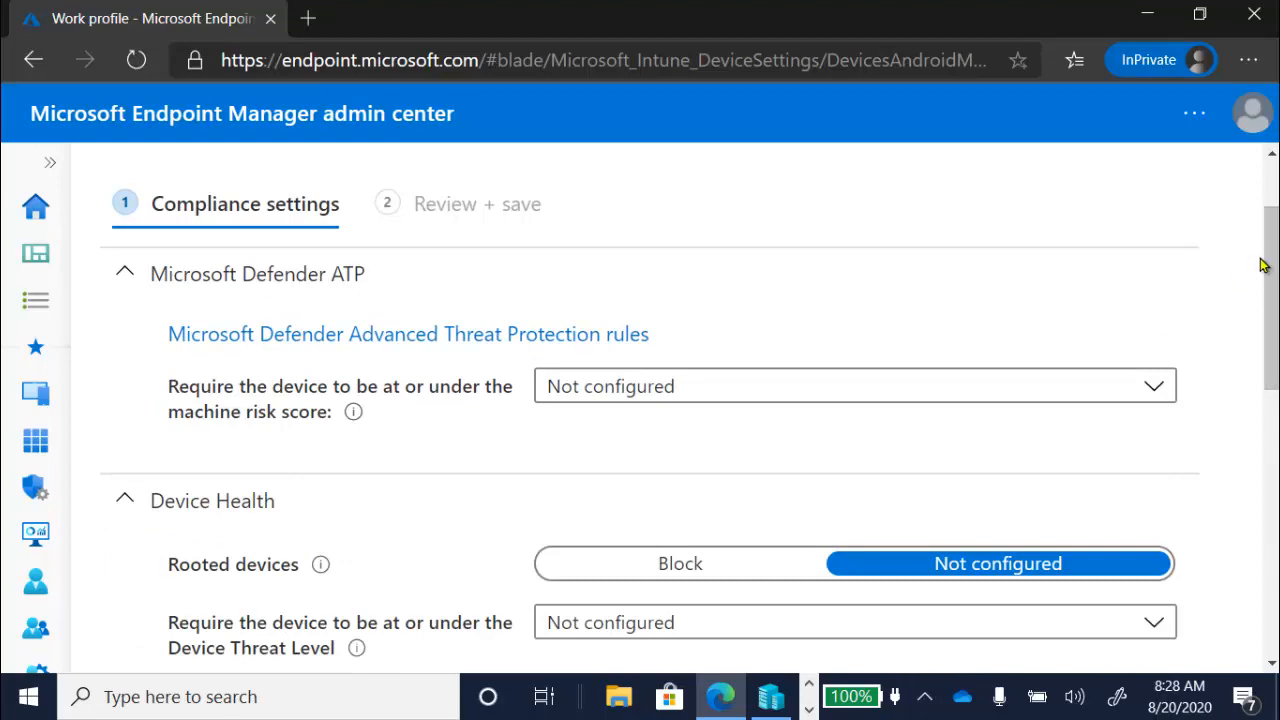
{"action": "scroll", "coordinate": [1263, 253], "scroll_direction": "down", "scroll_amount": 2}
{"action": "scroll", "coordinate": [1263, 253], "scroll_direction": "down", "scroll_amount": 3}
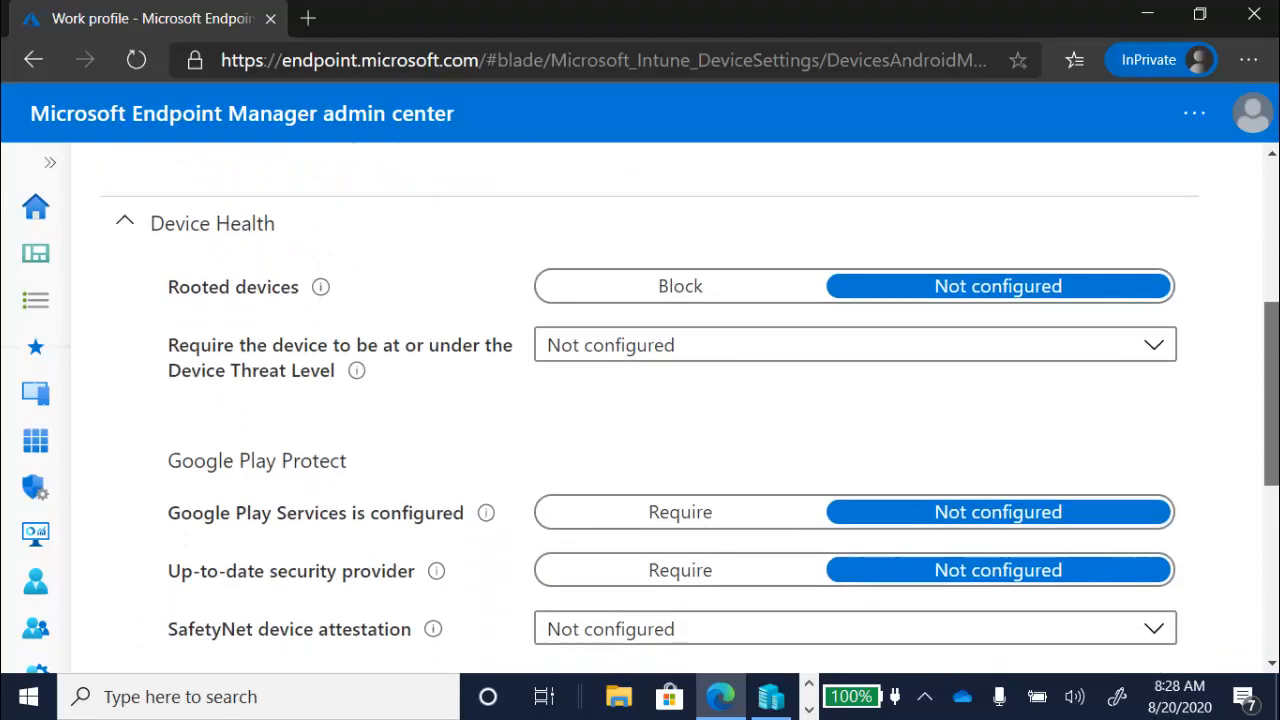
{"action": "scroll", "coordinate": [336, 545], "scroll_direction": "down", "scroll_amount": 3}
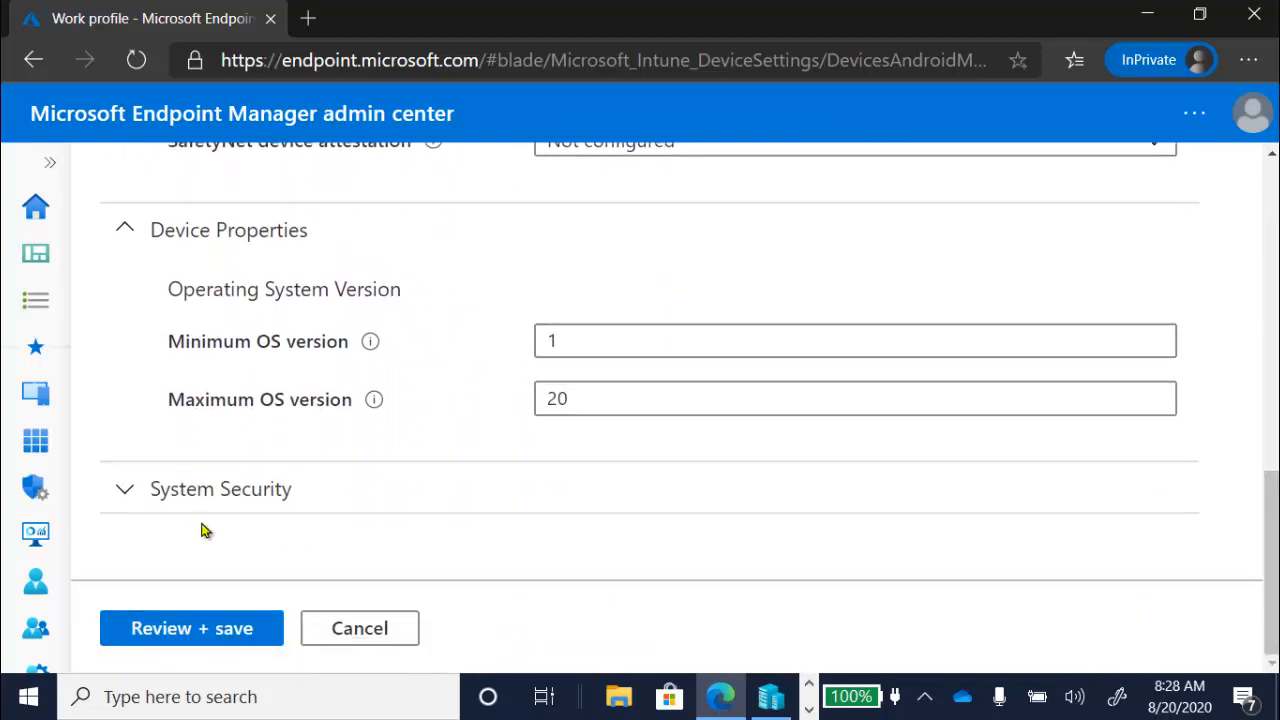
- Examine the Android work profile policy's System Security settings down to the Device Security options
{"action": "left_click", "coordinate": [128, 489]}
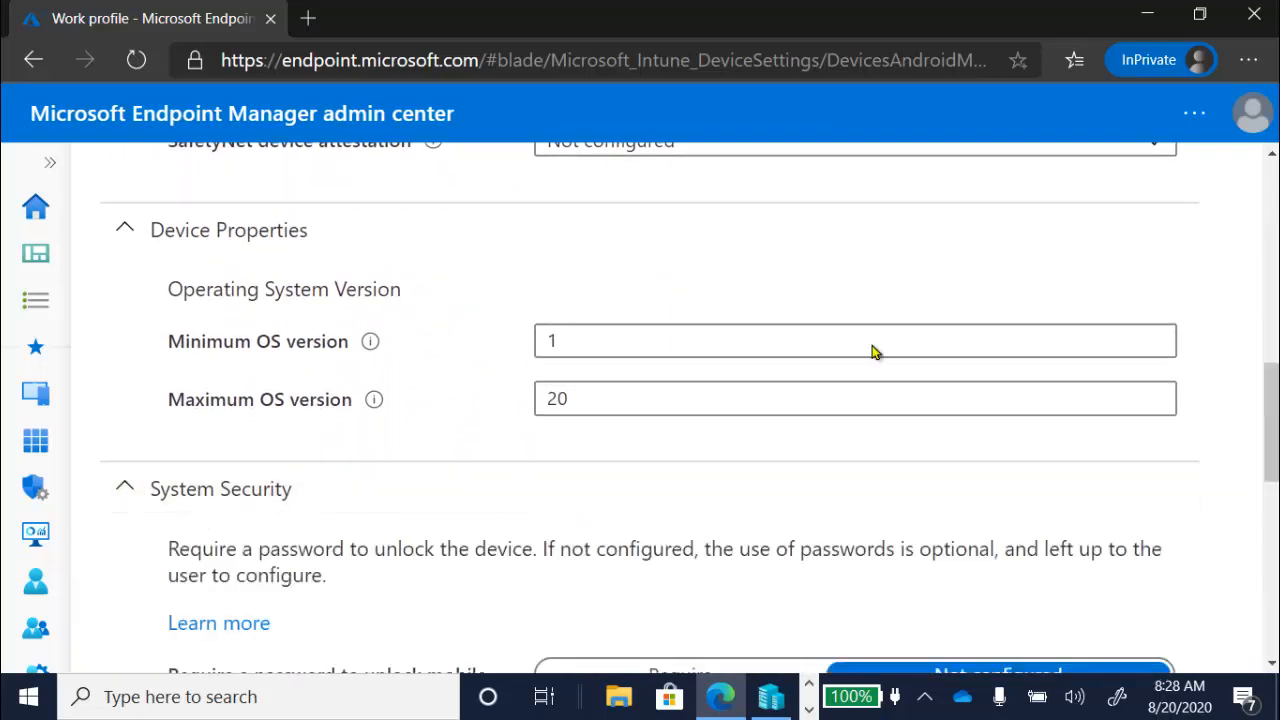
{"action": "left_click_drag", "start_coordinate": [1274, 406], "coordinate": [1277, 640]}
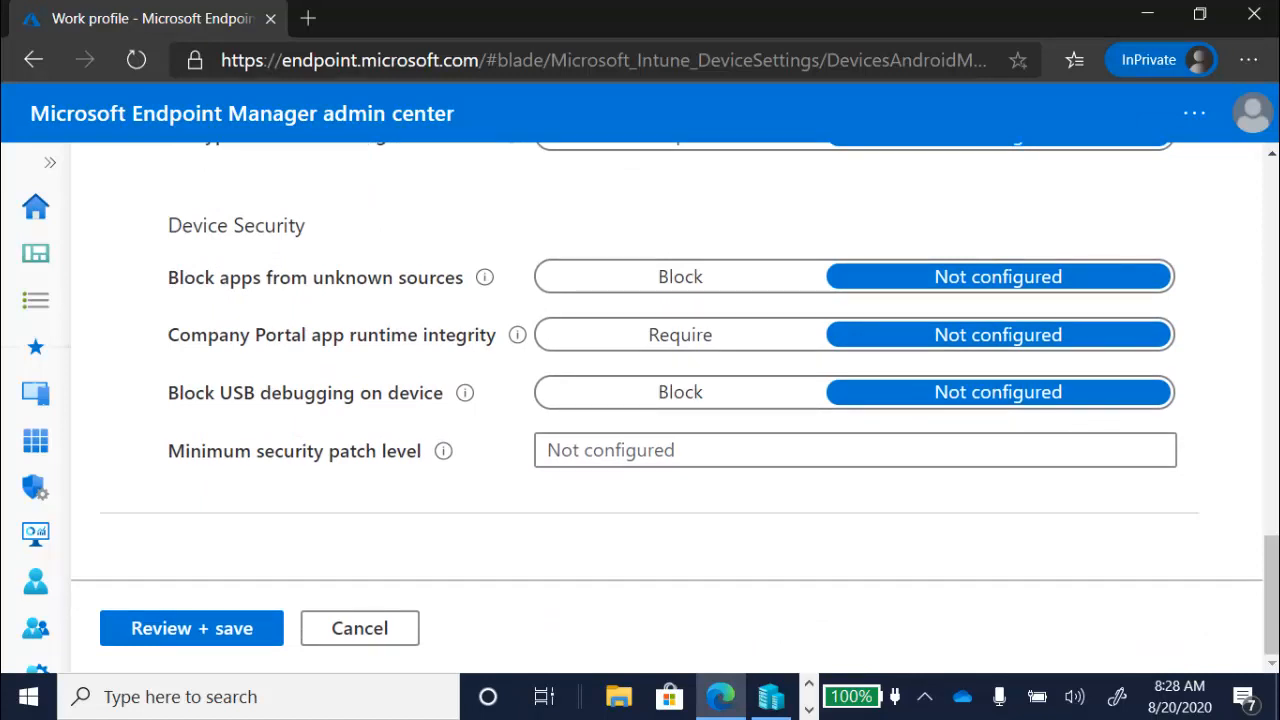
{"action": "key", "text": "F10"}
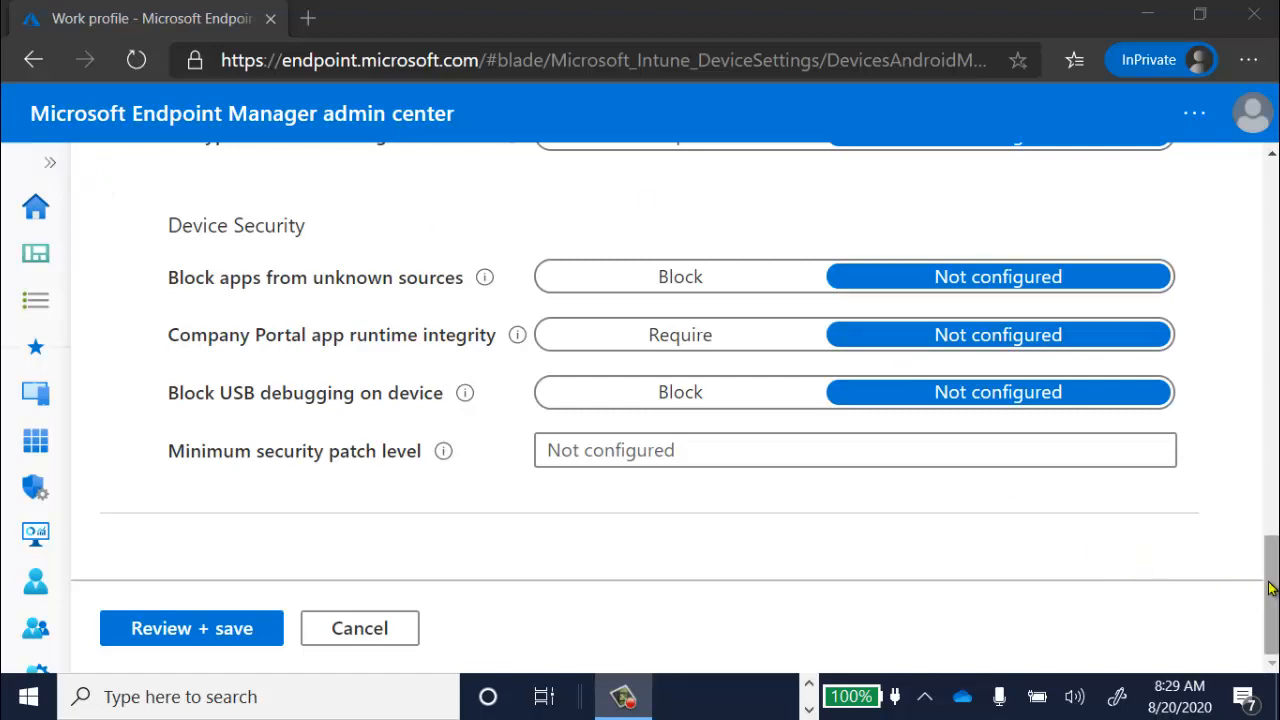
- Leave the compliance settings unchanged and return to the properties of the Custom Android Work Profile Compliance policy
{"action": "left_click_drag", "start_coordinate": [1271, 555], "coordinate": [1238, 382]}
{"action": "scroll", "coordinate": [1238, 382], "scroll_direction": "up", "scroll_amount": 8}
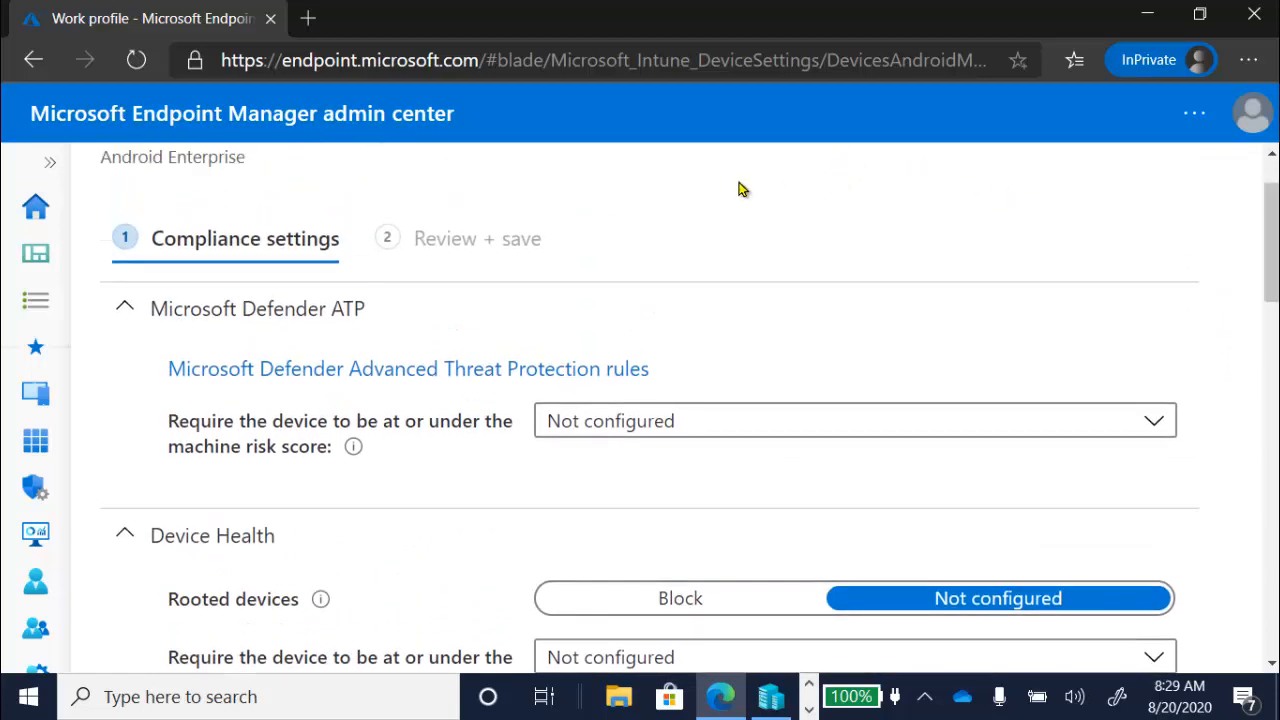
{"action": "left_click_drag", "start_coordinate": [1270, 255], "coordinate": [1268, 225]}
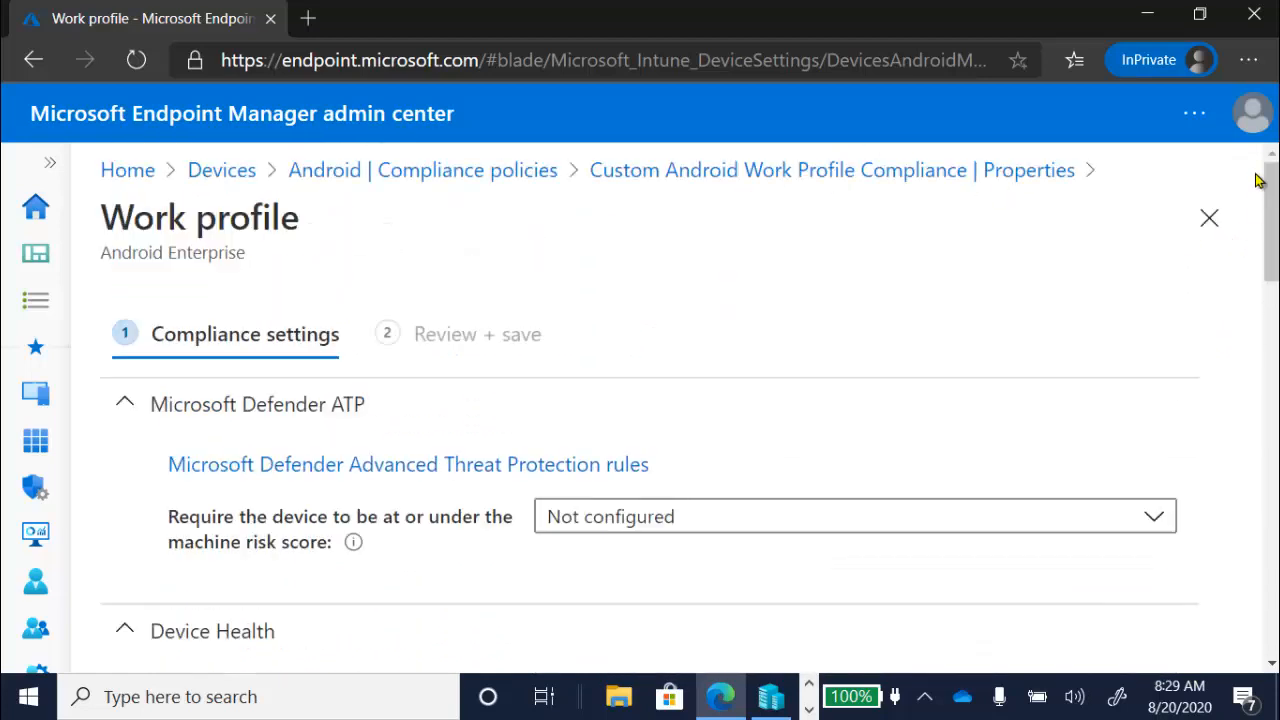
{"action": "left_click", "coordinate": [630, 172]}
{"action": "left_click", "coordinate": [726, 188]}
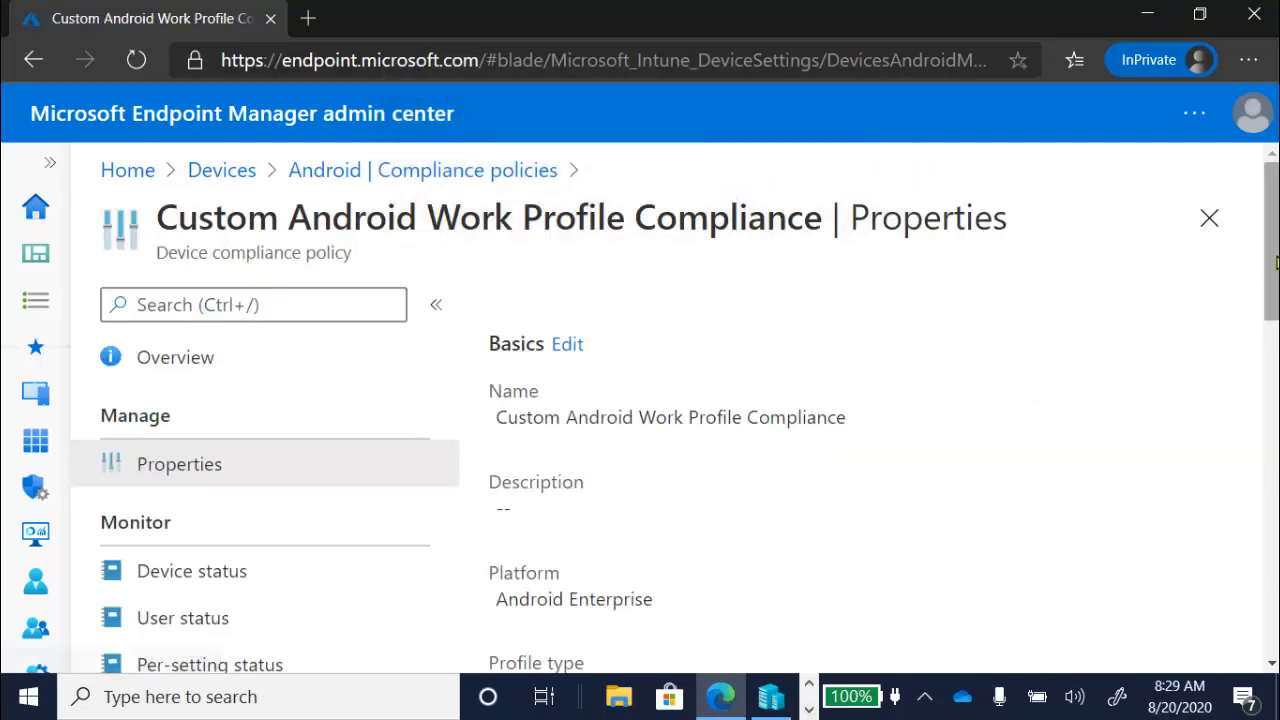
- Open the policy's actions for noncompliance for editing and show the available action choices
{"action": "left_click_drag", "start_coordinate": [1274, 260], "coordinate": [1275, 530]}
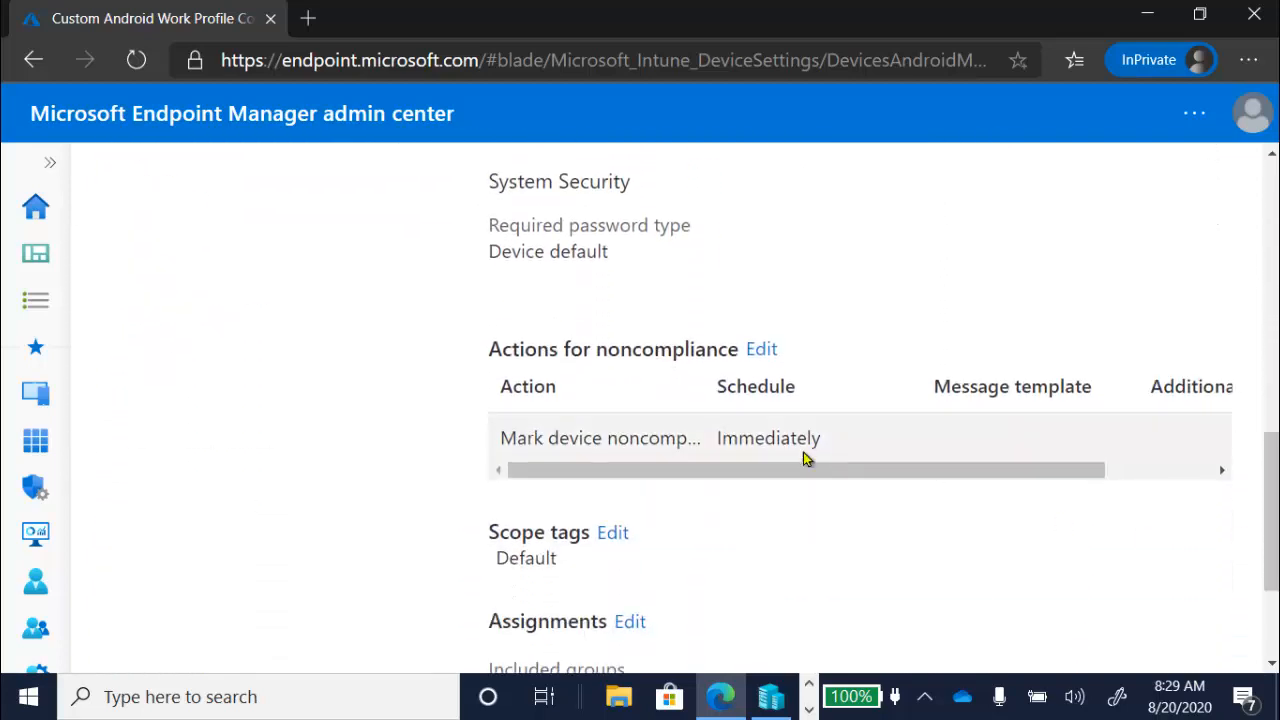
{"action": "left_click", "coordinate": [763, 350]}
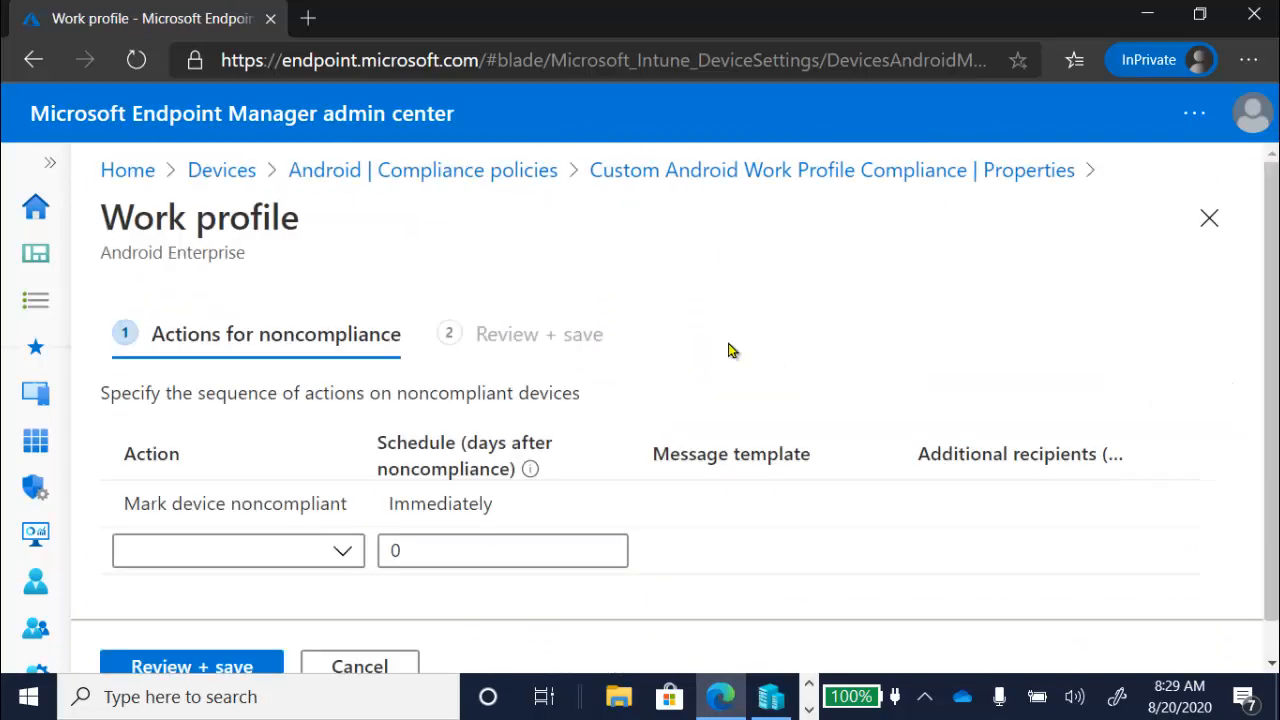
{"action": "left_click", "coordinate": [342, 556]}
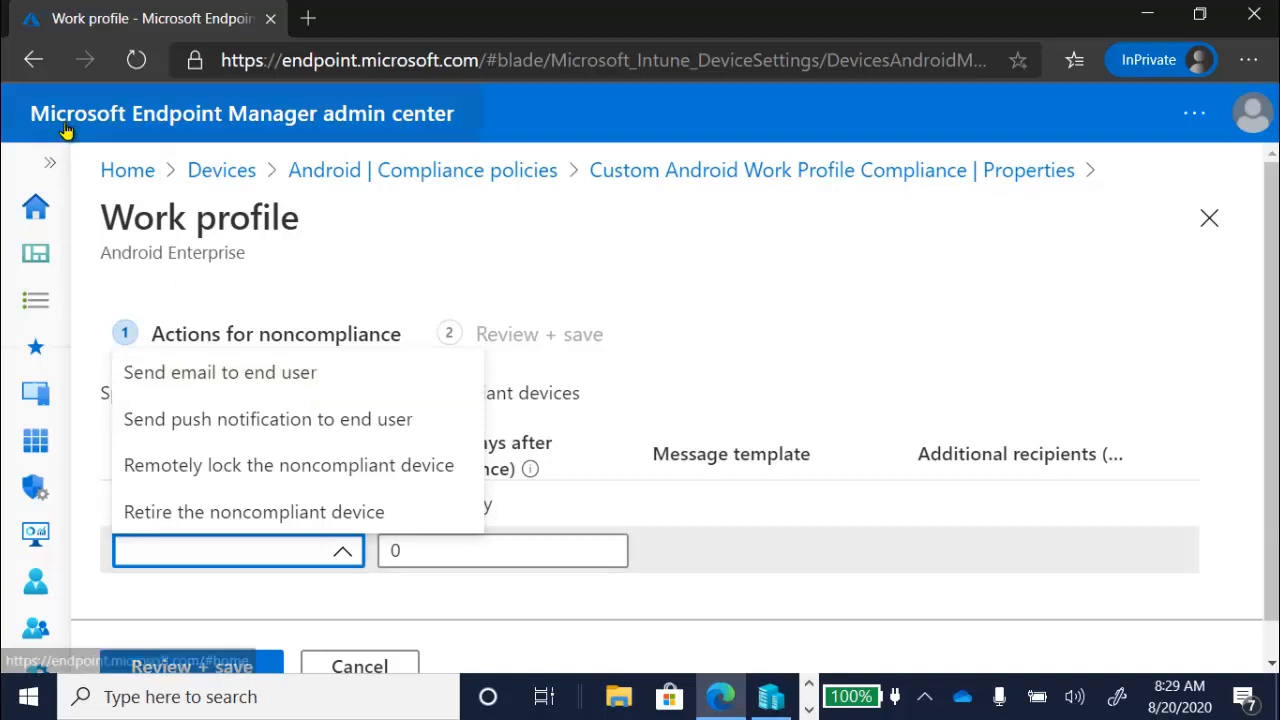
- Leave the noncompliance actions unchanged and show the notification message templates under the Devices compliance policies
{"action": "left_click", "coordinate": [47, 172]}
{"action": "left_click", "coordinate": [47, 172]}
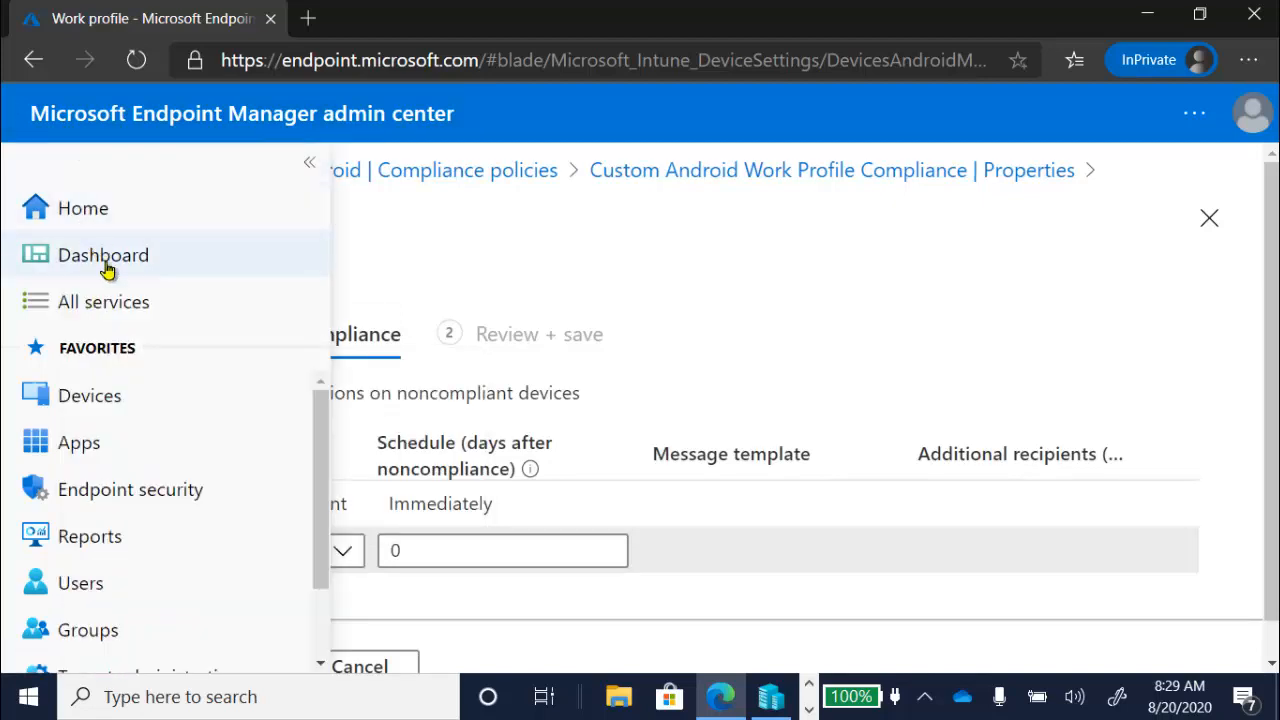
{"action": "left_click", "coordinate": [134, 392]}
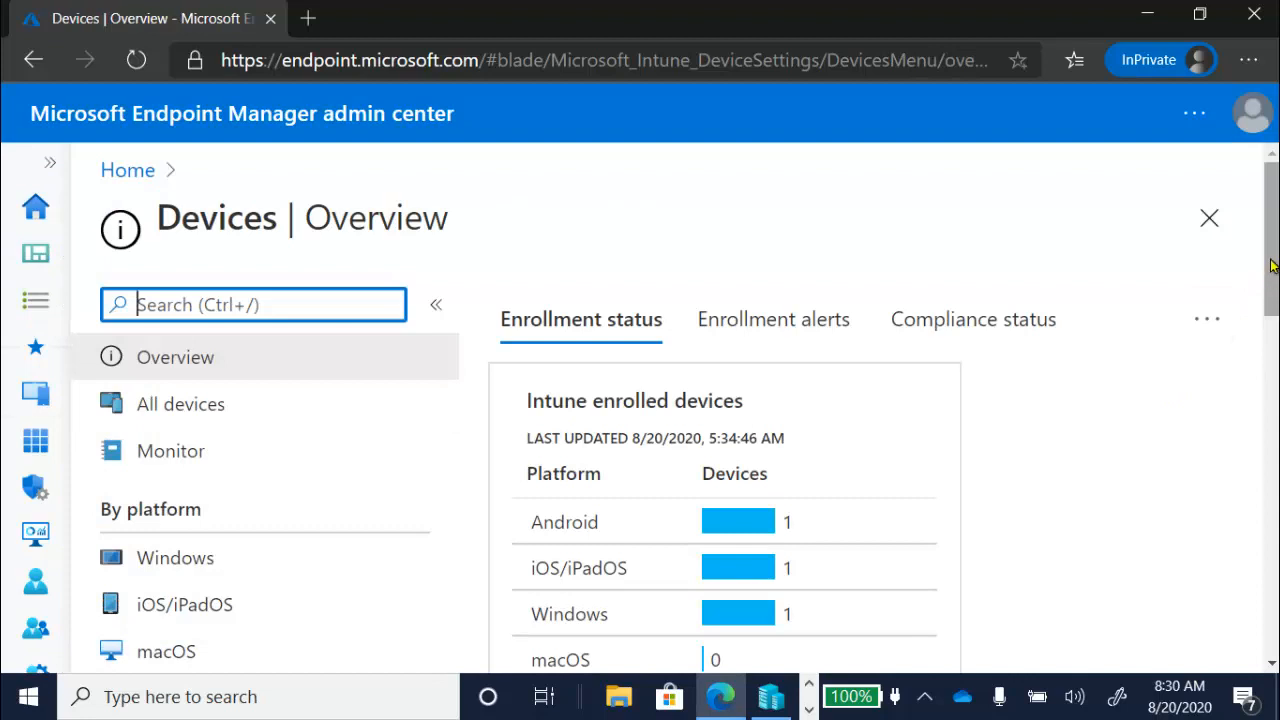
{"action": "left_click_drag", "start_coordinate": [1272, 262], "coordinate": [1273, 412]}
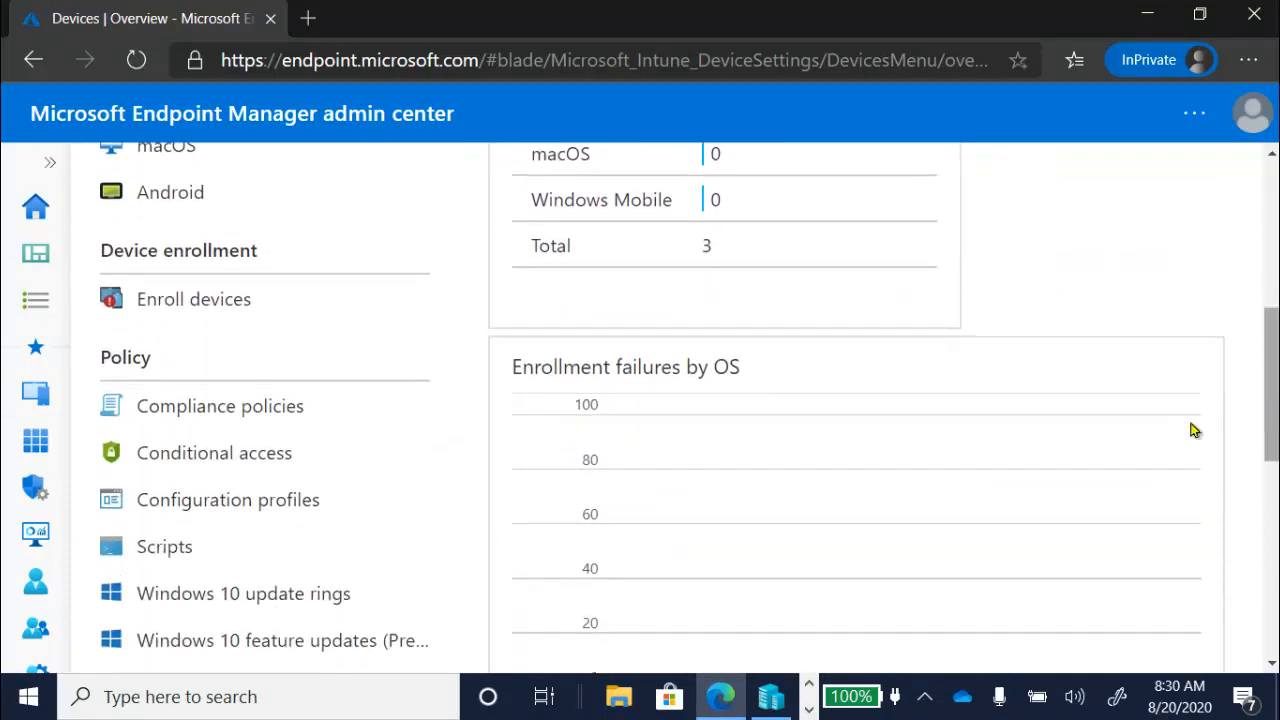
{"action": "left_click", "coordinate": [268, 408]}
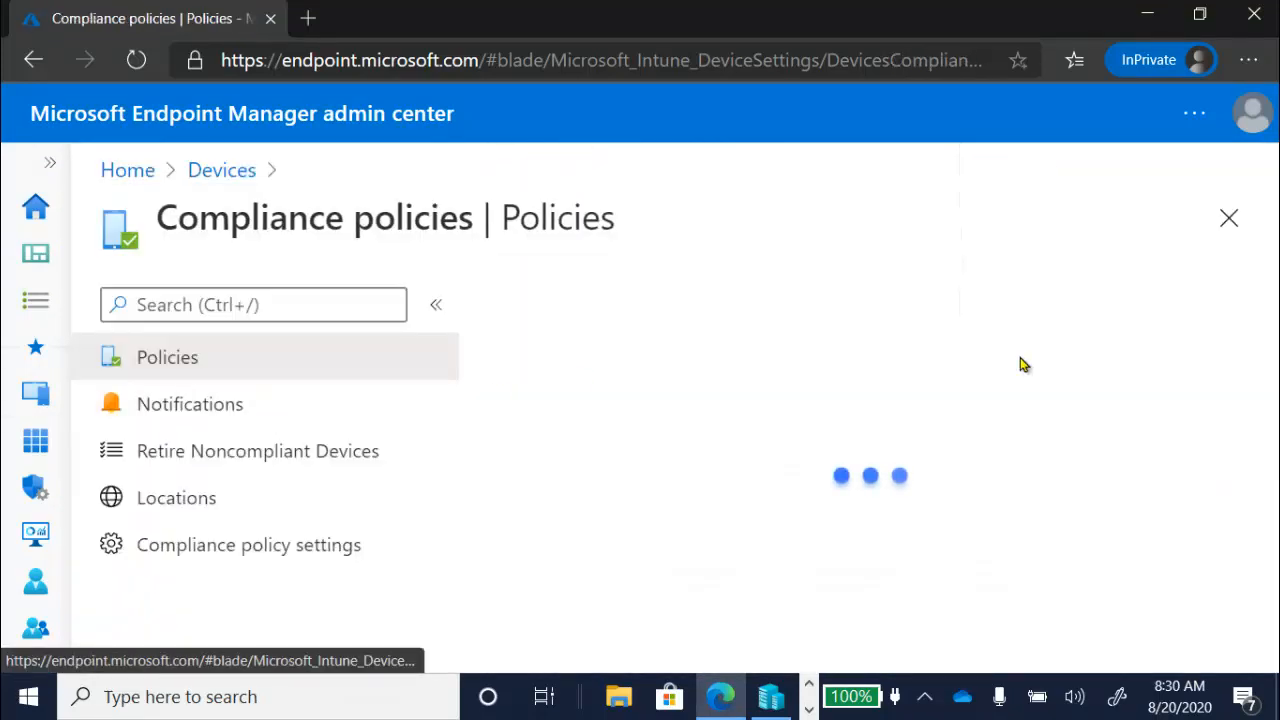
{"action": "left_click", "coordinate": [257, 406]}
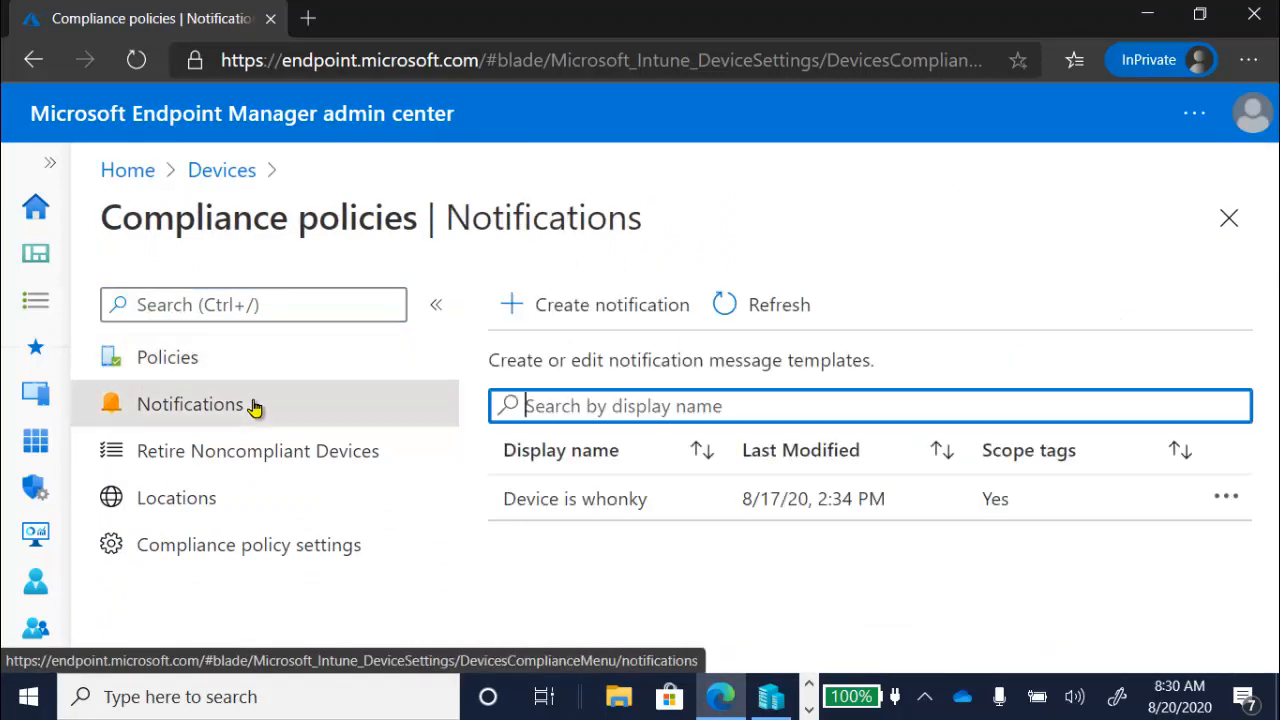
- Review the "Device is whonky" notification template's message and email header and footer options, and return to the Devices overview
{"action": "left_click", "coordinate": [655, 510]}
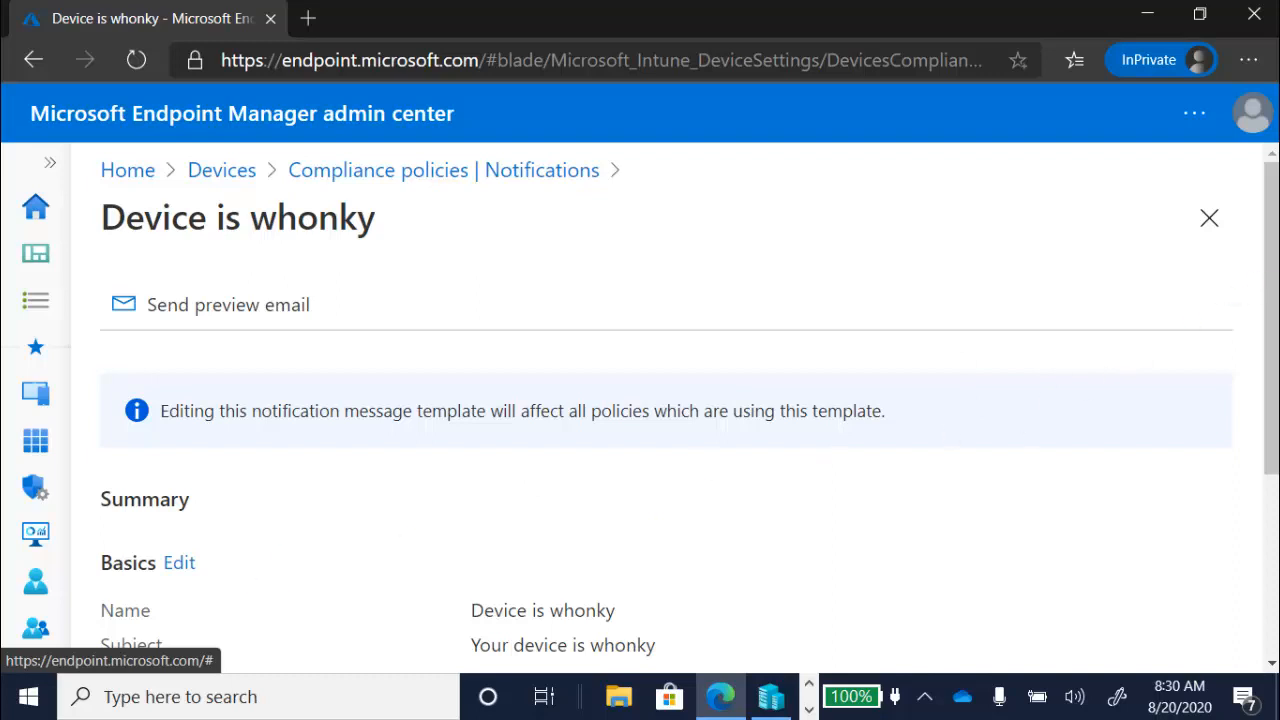
{"action": "left_click_drag", "start_coordinate": [1272, 283], "coordinate": [1272, 411]}
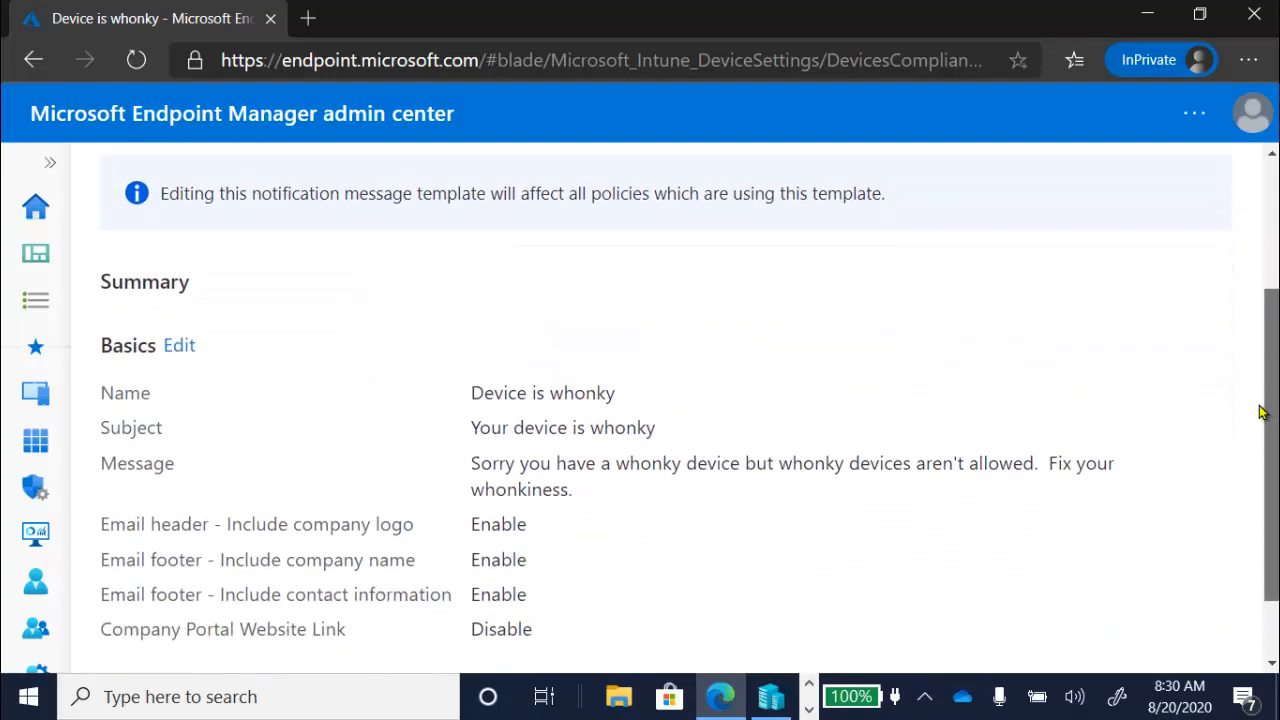
{"action": "left_click", "coordinate": [180, 346]}
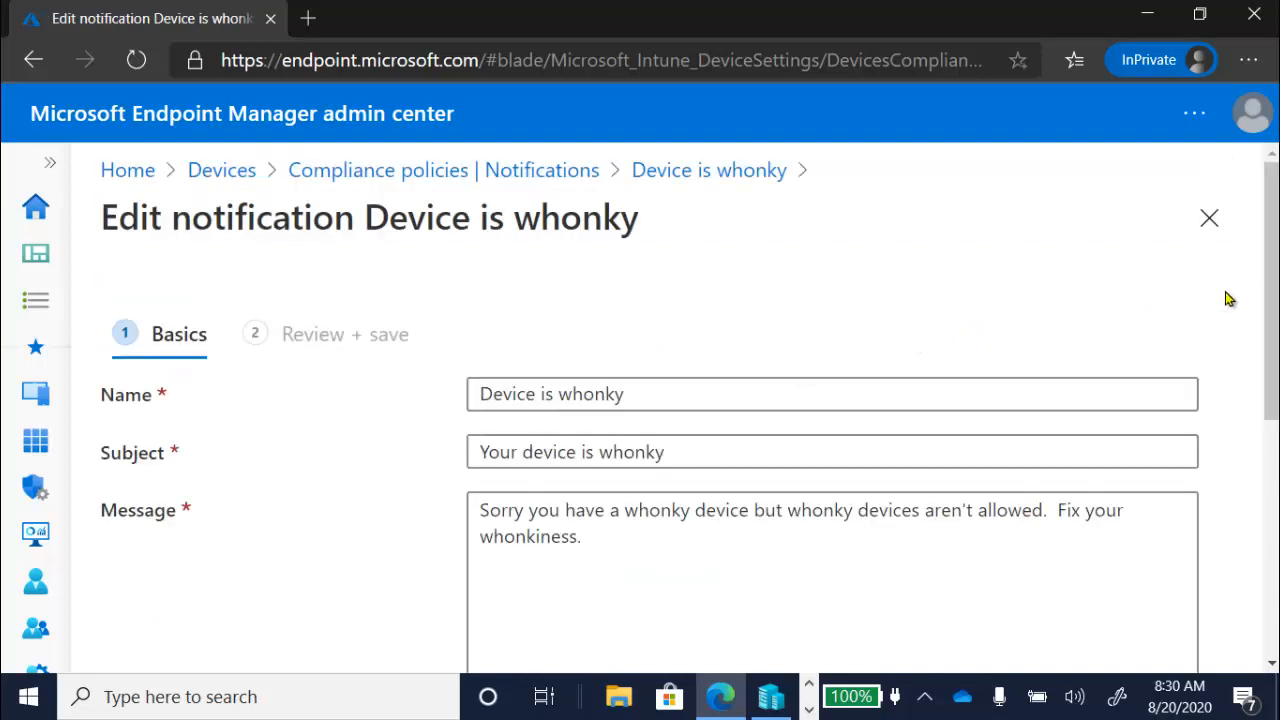
{"action": "left_click_drag", "start_coordinate": [1272, 295], "coordinate": [1276, 430]}
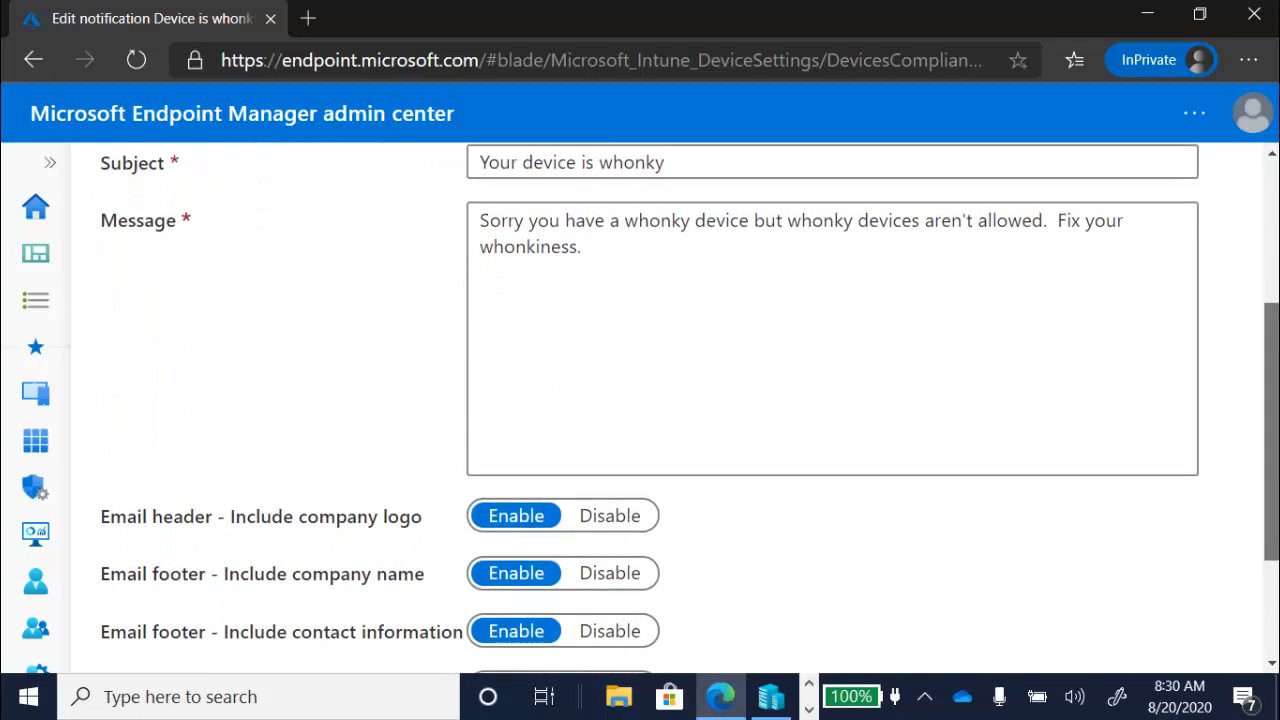
{"action": "scroll", "coordinate": [640, 400], "scroll_direction": "down", "scroll_amount": 3}
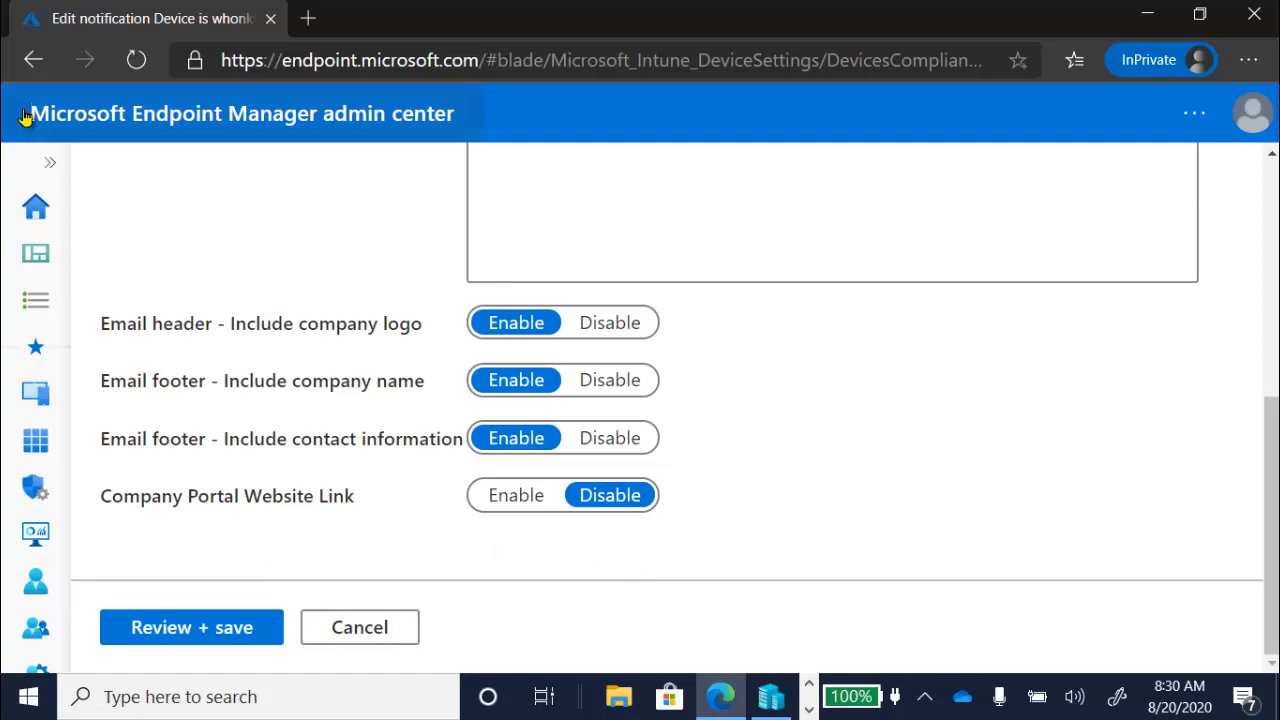
{"action": "left_click", "coordinate": [44, 159]}
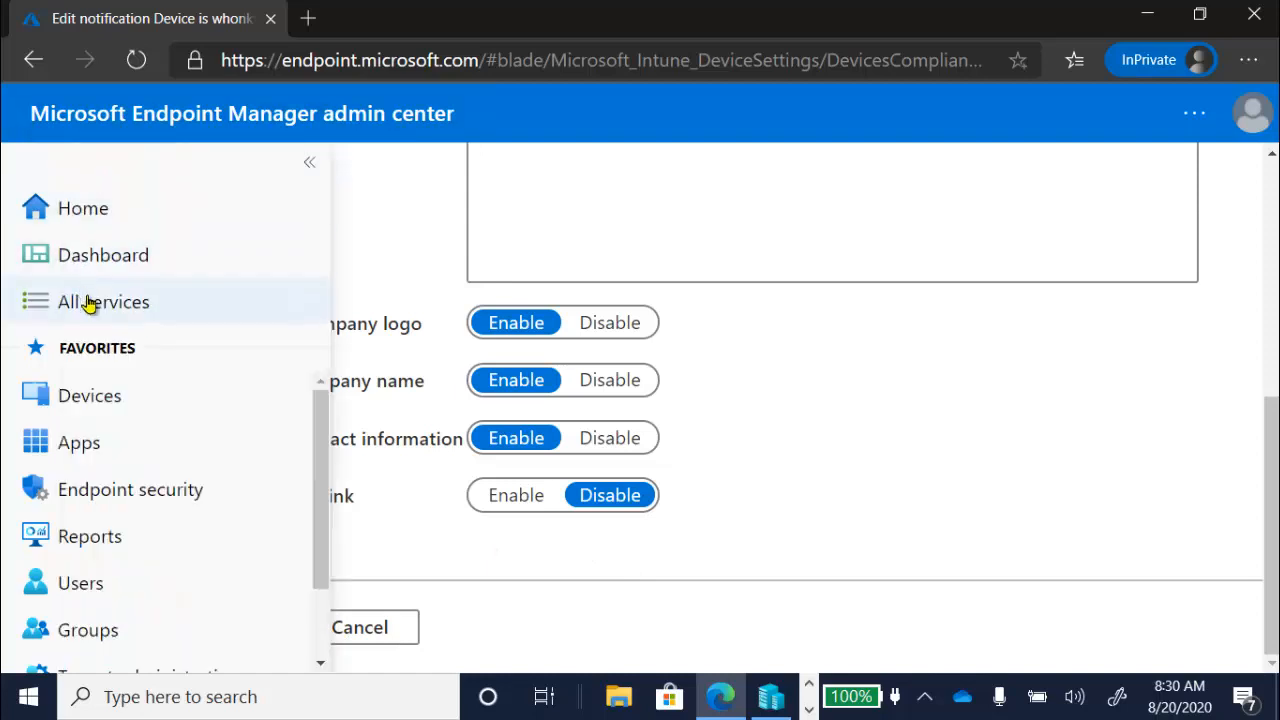
{"action": "left_click", "coordinate": [130, 405]}
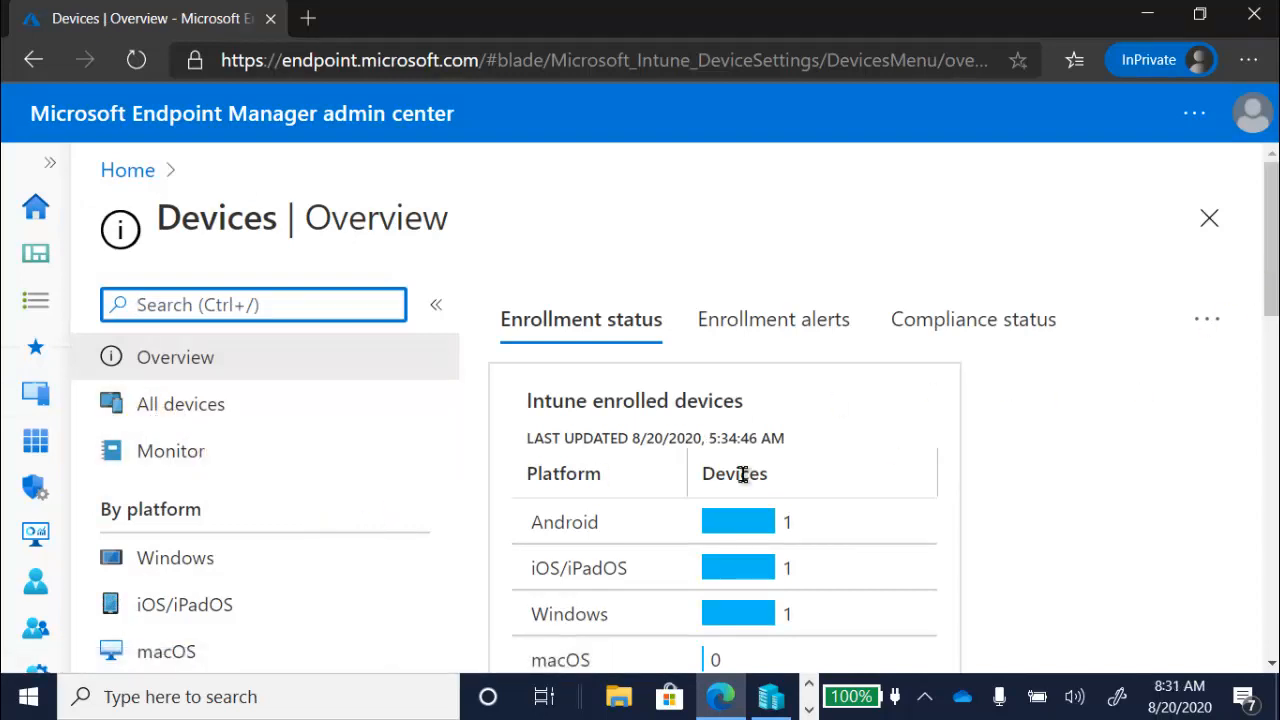
- Open the actions for noncompliance of the Custom iOS compliance policy, under the iOS/iPadOS compliance policies, for editing
{"action": "left_click", "coordinate": [283, 606]}
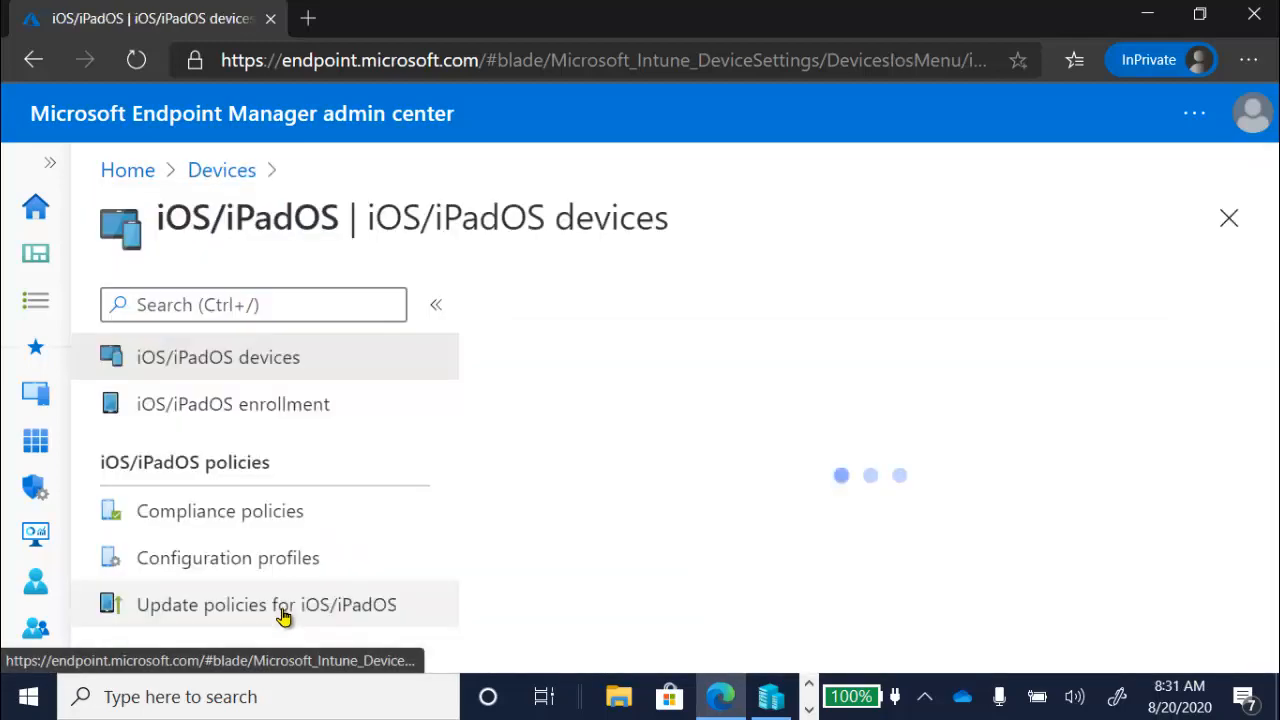
{"action": "left_click", "coordinate": [268, 522]}
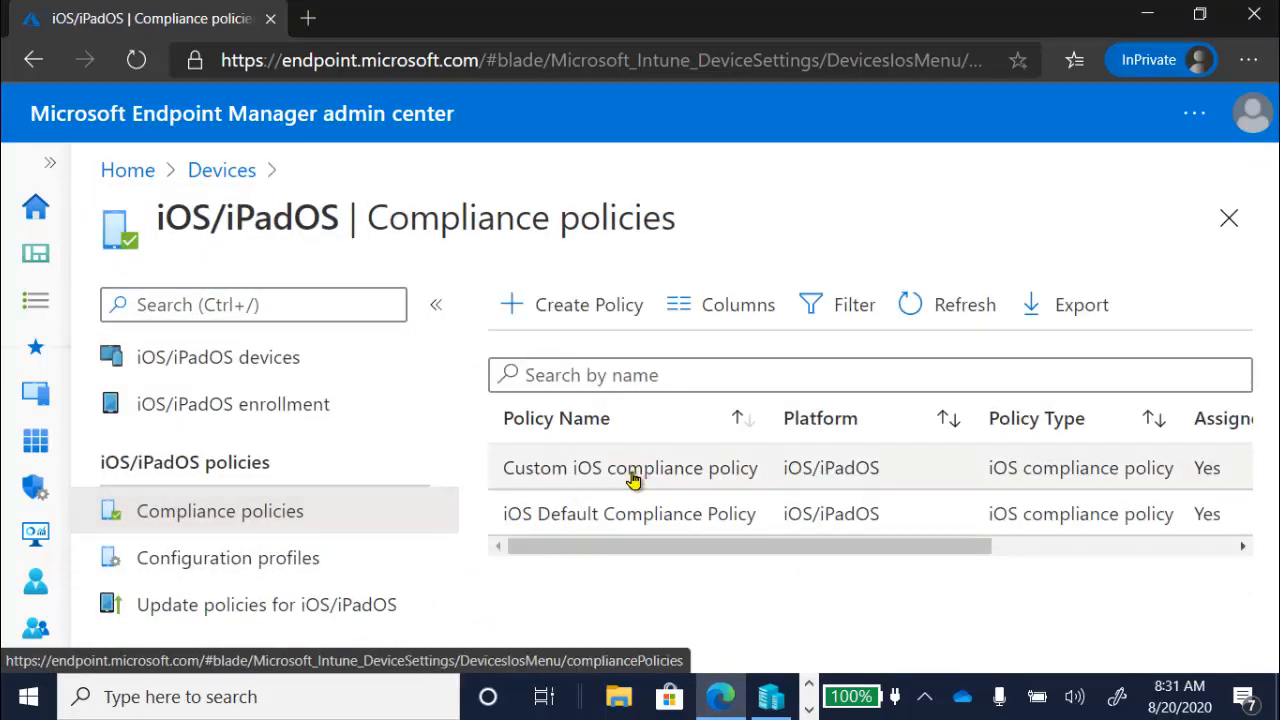
{"action": "left_click", "coordinate": [630, 478]}
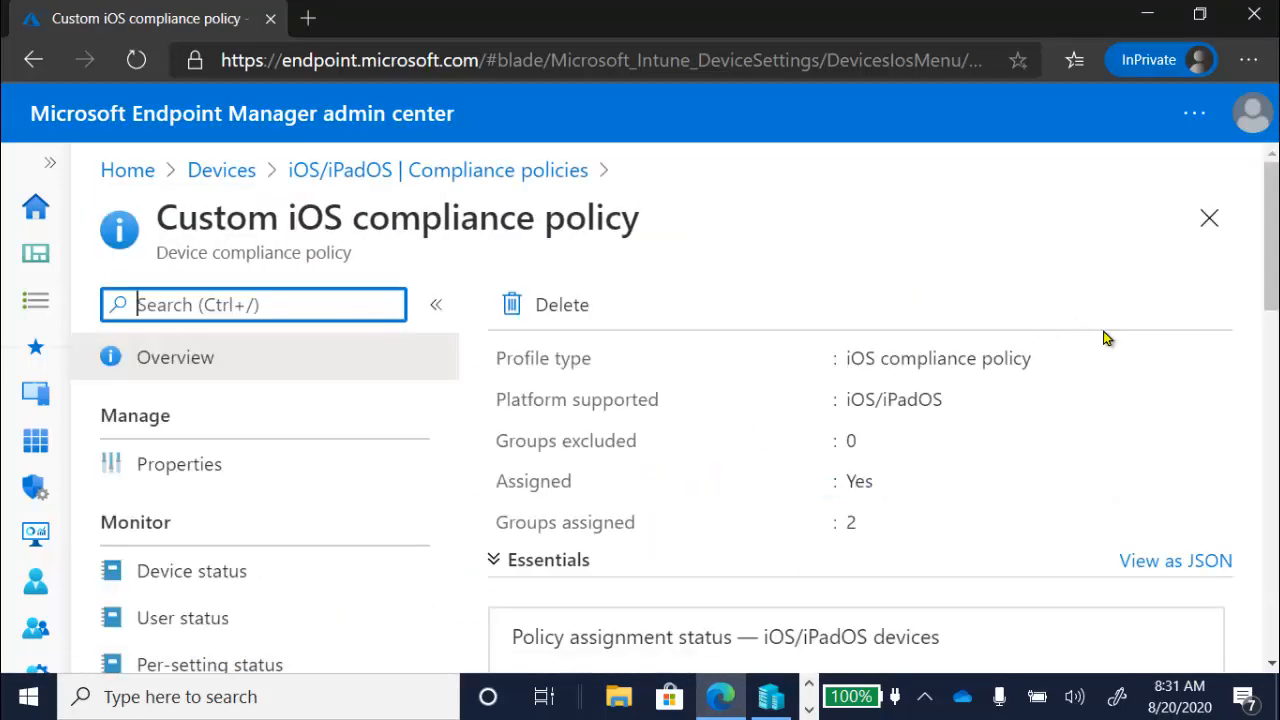
{"action": "left_click", "coordinate": [235, 482]}
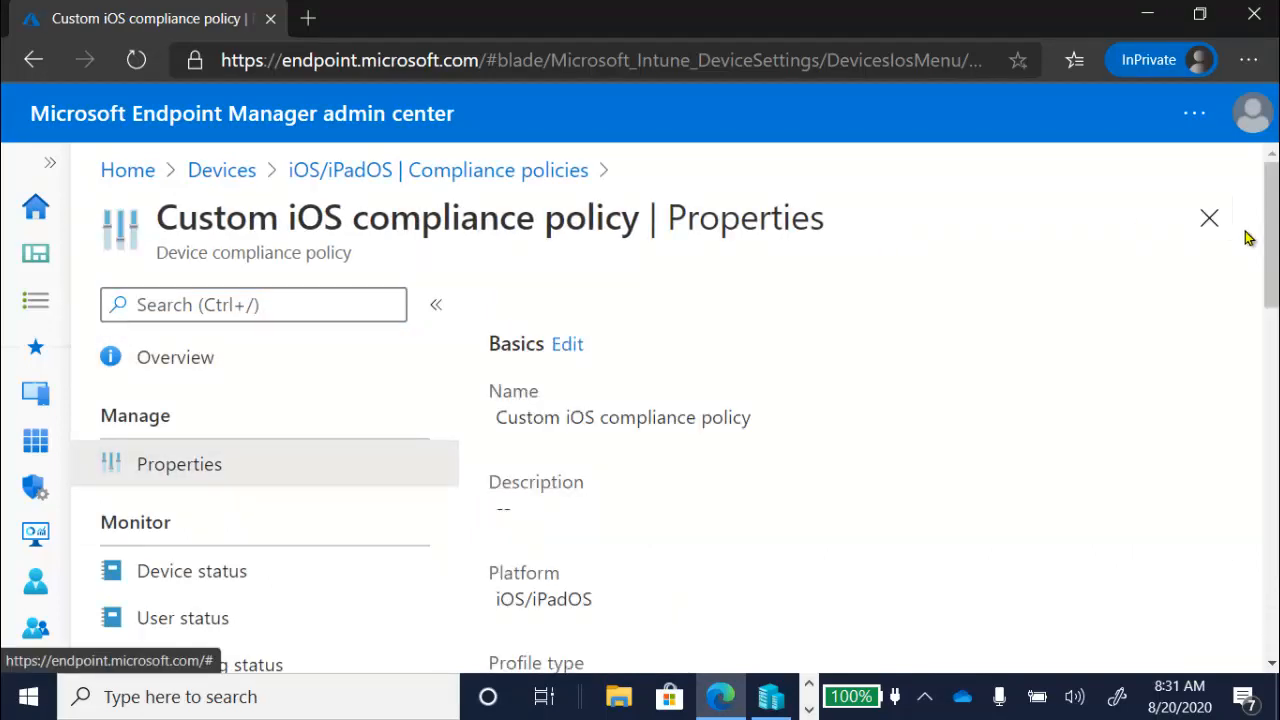
{"action": "left_click_drag", "start_coordinate": [1265, 240], "coordinate": [1269, 517]}
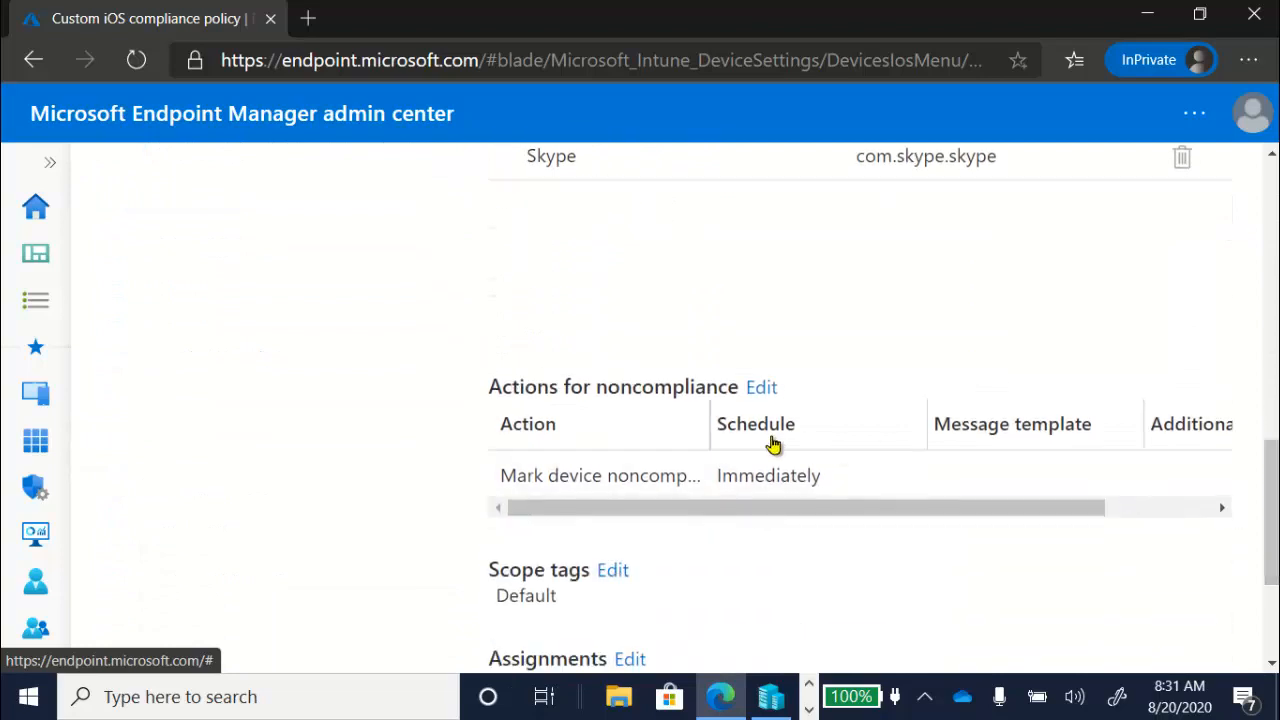
{"action": "left_click", "coordinate": [762, 388]}
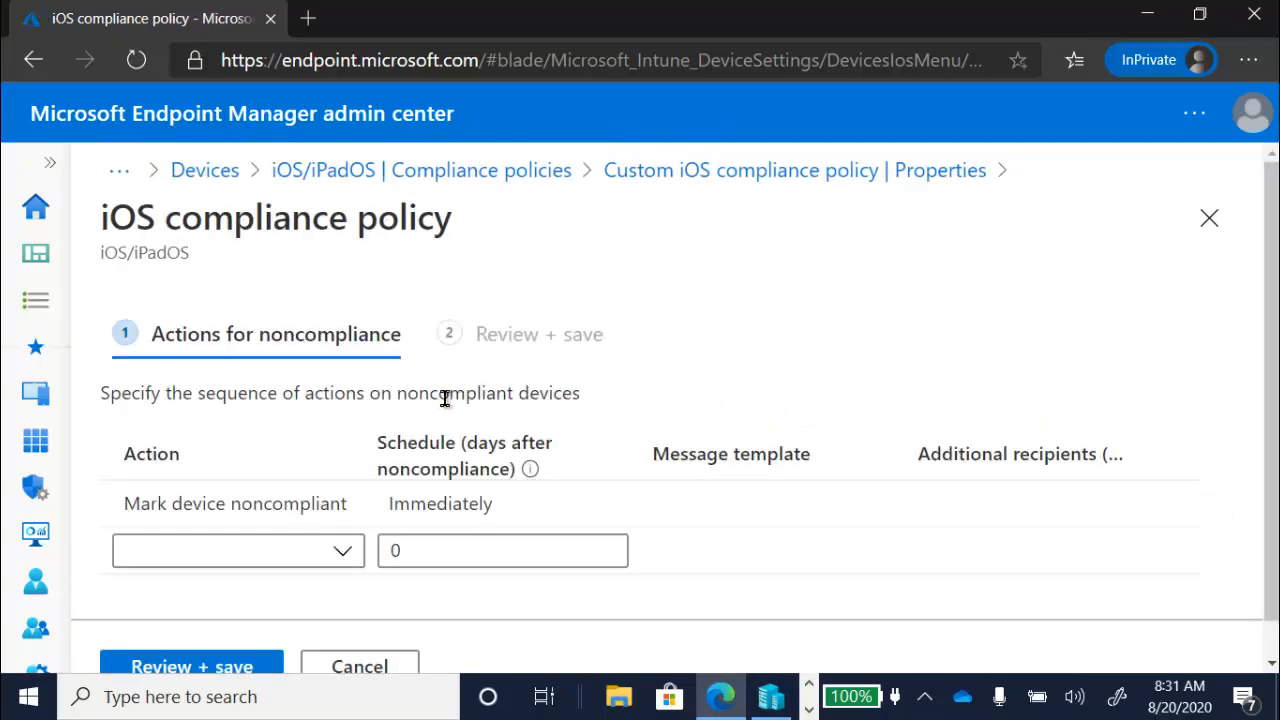
- Add a Send email to end user action for noncompliance and pick the "Device is whonky" notification message template, previewing its contents
{"action": "left_click", "coordinate": [345, 551]}
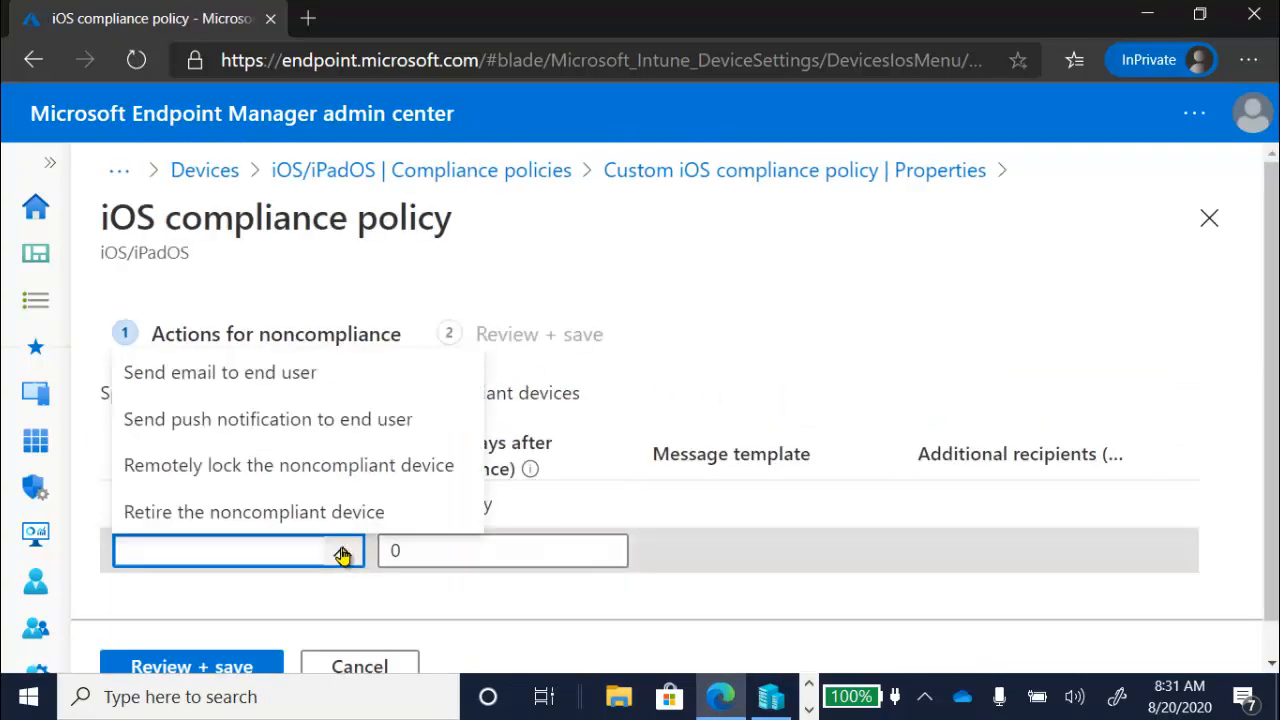
{"action": "left_click", "coordinate": [323, 378]}
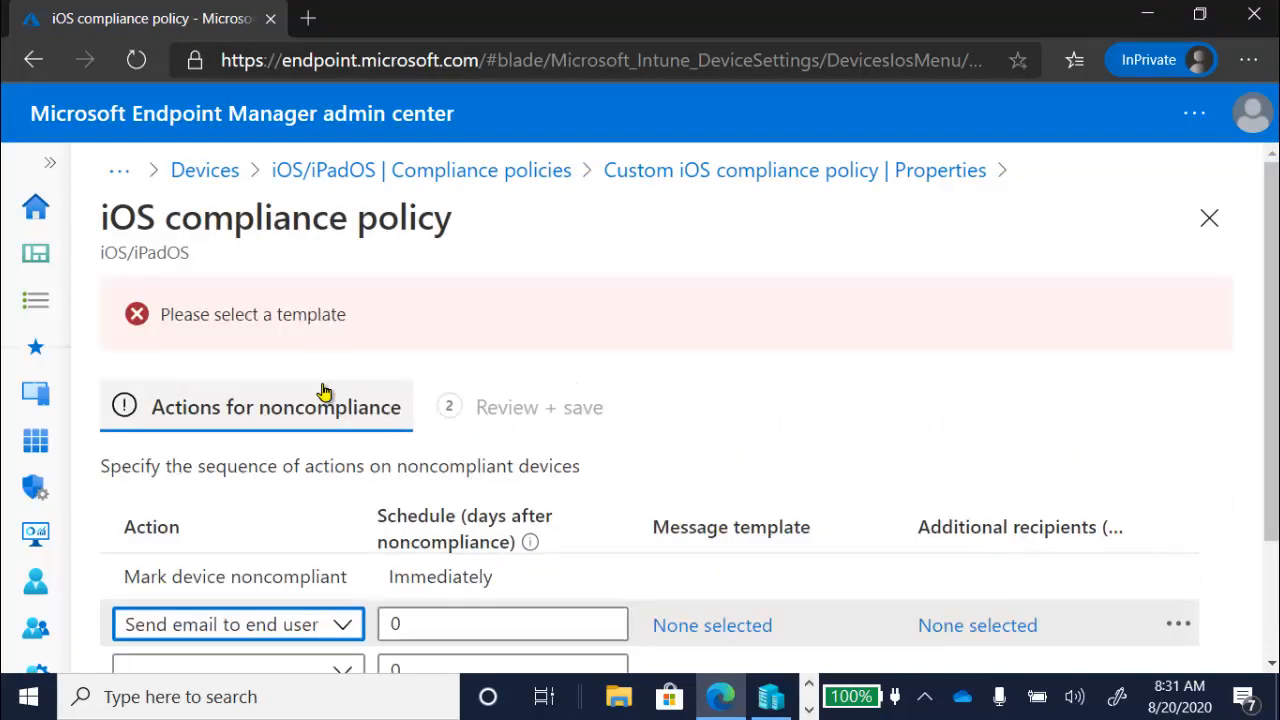
{"action": "left_click_drag", "start_coordinate": [1274, 345], "coordinate": [1272, 440]}
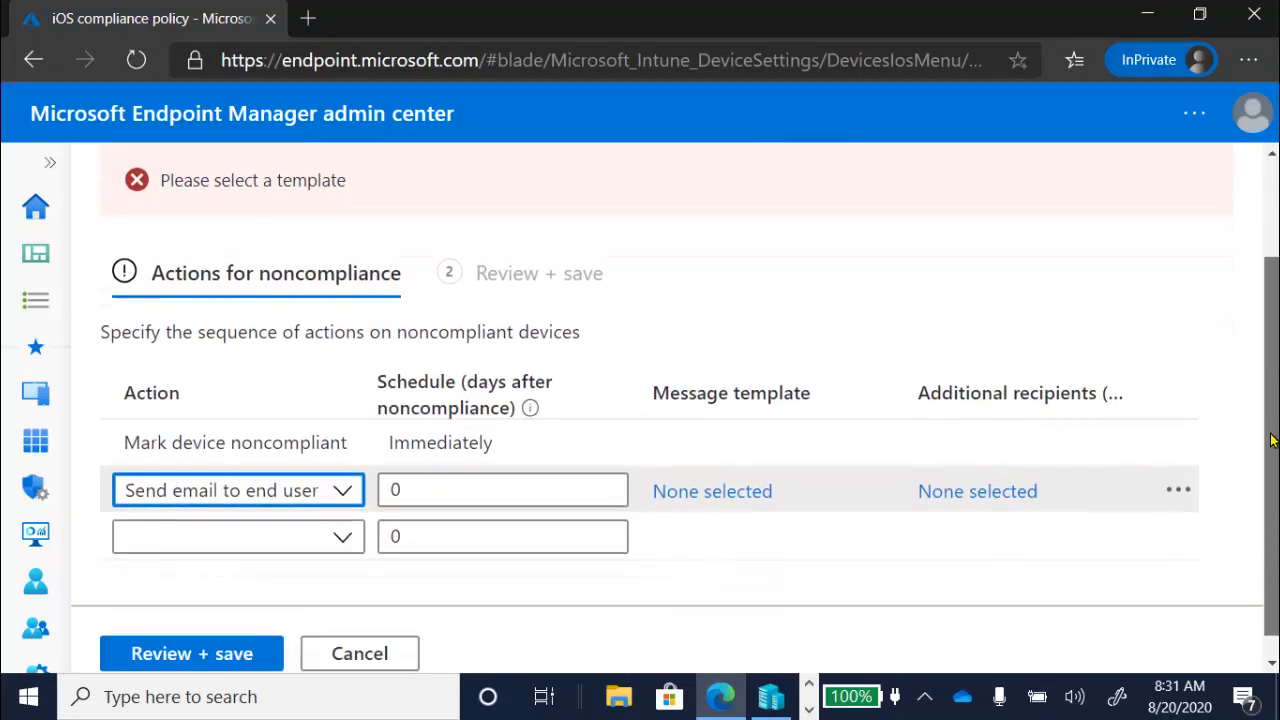
{"action": "left_click", "coordinate": [757, 492]}
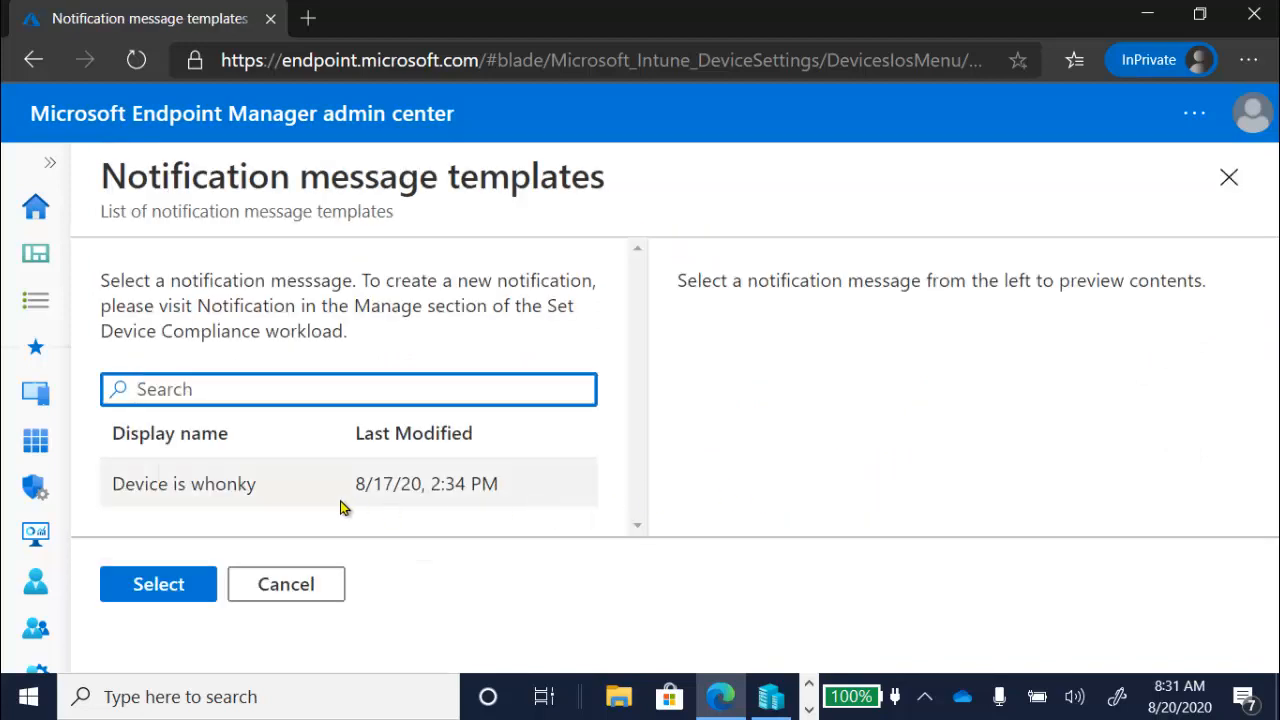
{"action": "left_click", "coordinate": [231, 487]}
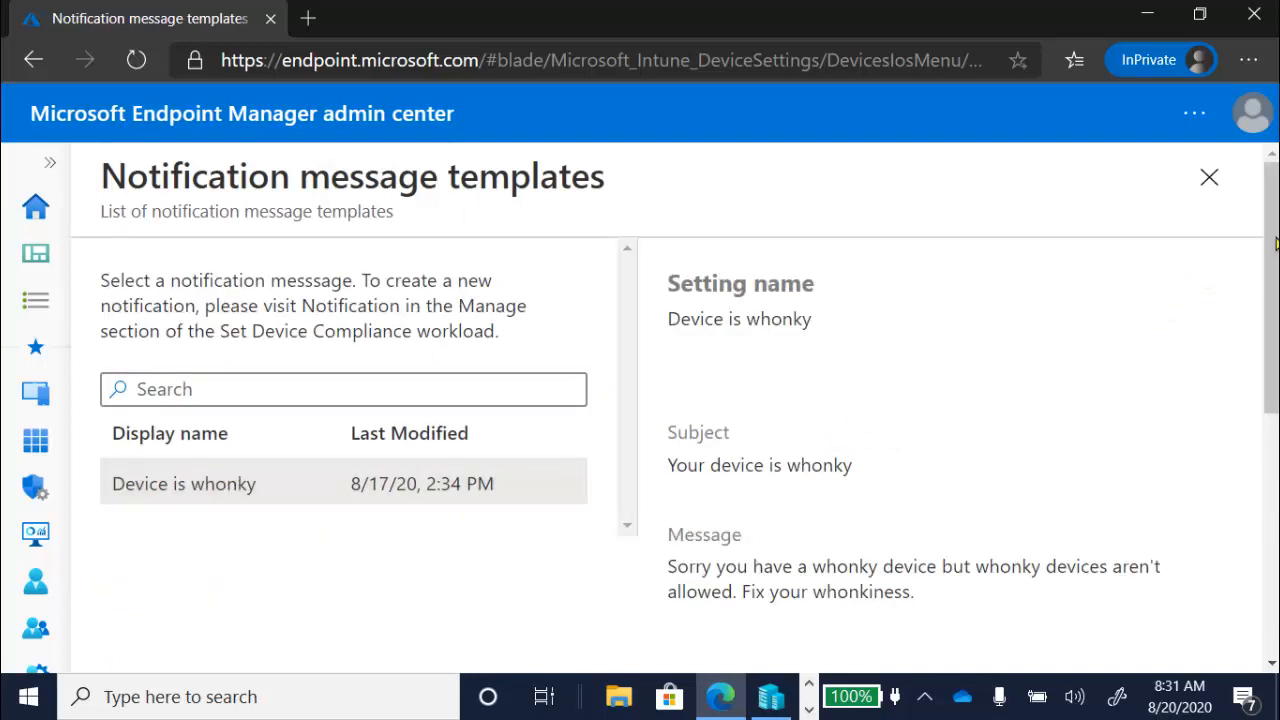
{"action": "left_click_drag", "start_coordinate": [1276, 243], "coordinate": [1268, 505]}
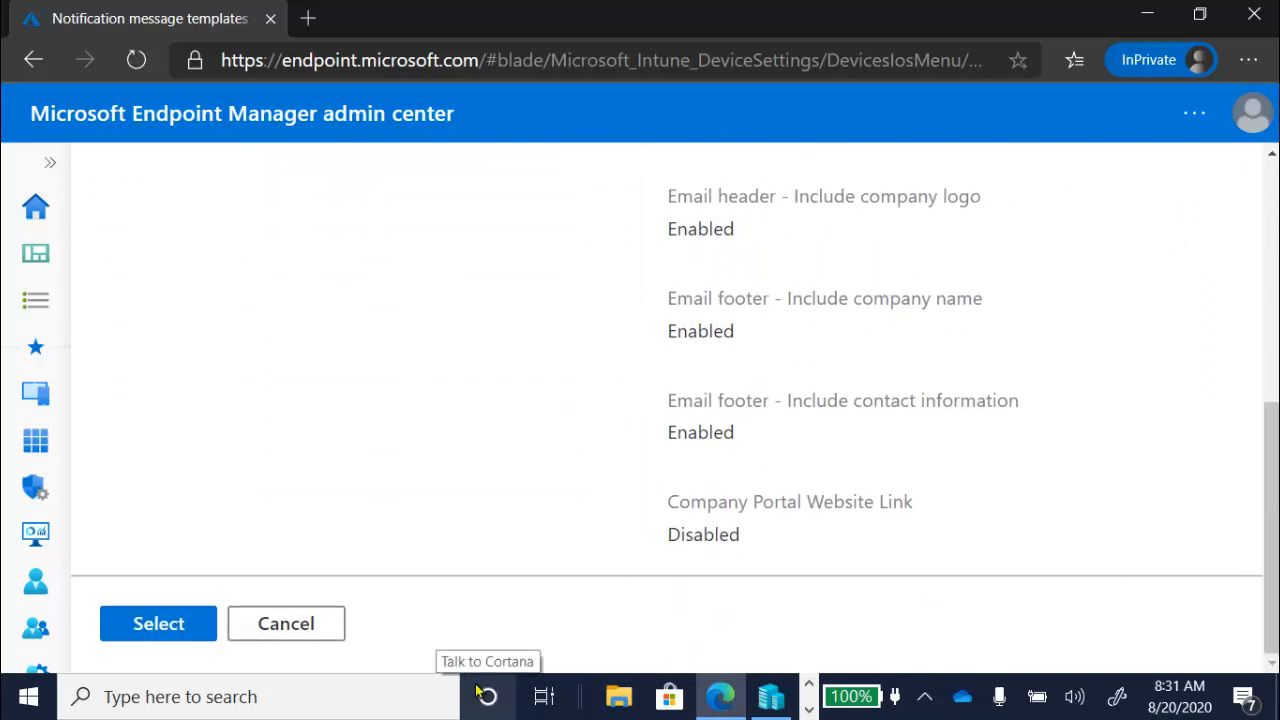
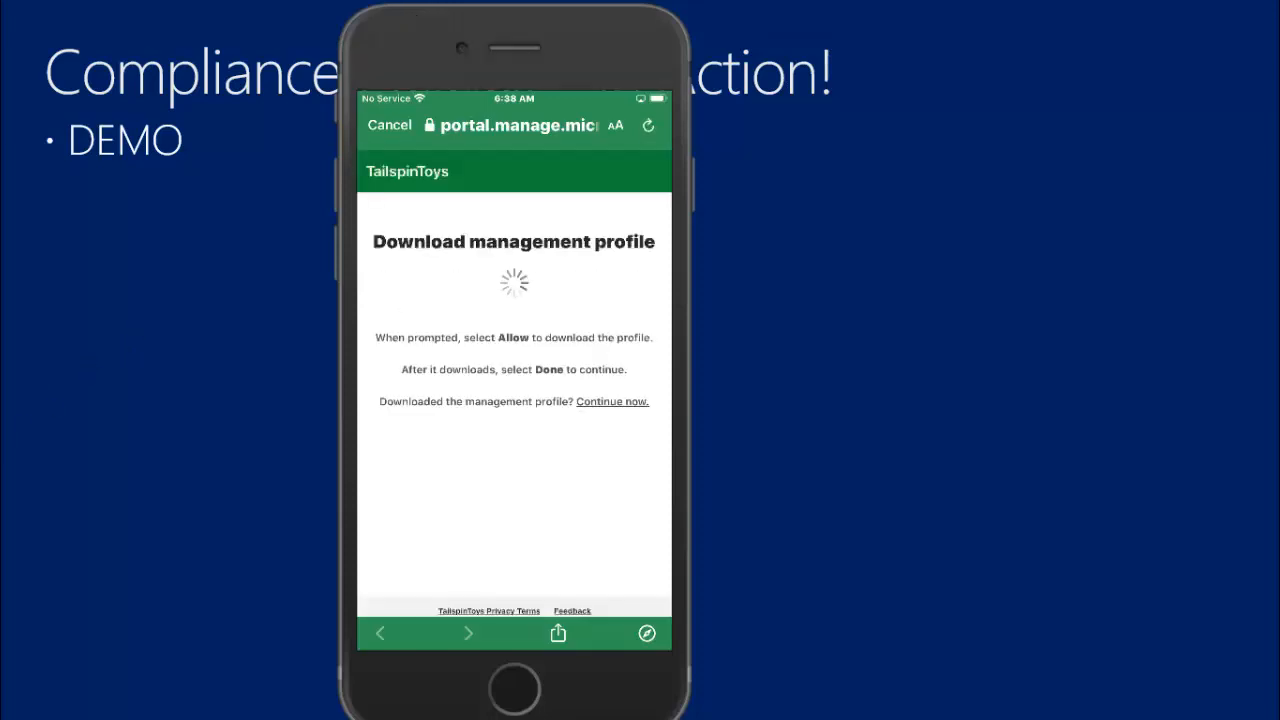
- Allow the management profile download on the iPhone and show the downloaded profiles in the General section of the iPhone's Settings
{"action": "left_click", "coordinate": [617, 433]}
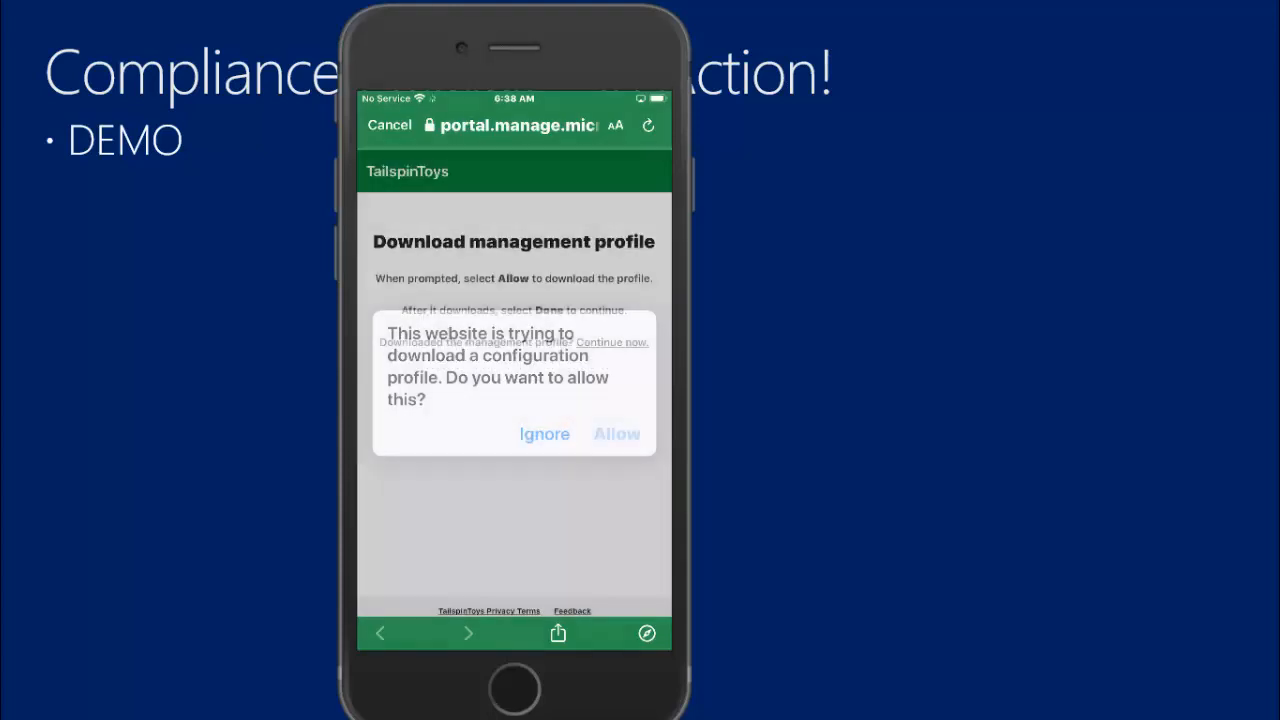
{"action": "left_click", "coordinate": [514, 428]}
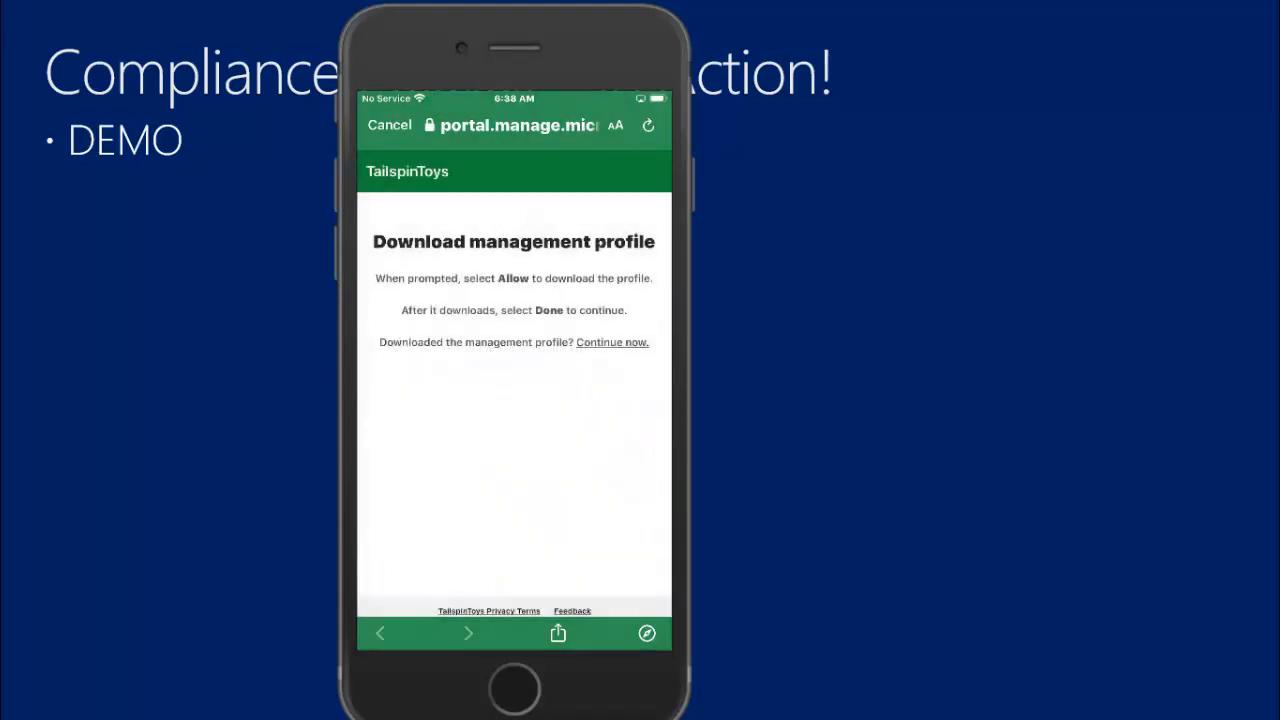
{"action": "left_click", "coordinate": [514, 688]}
{"action": "left_click", "coordinate": [552, 443]}
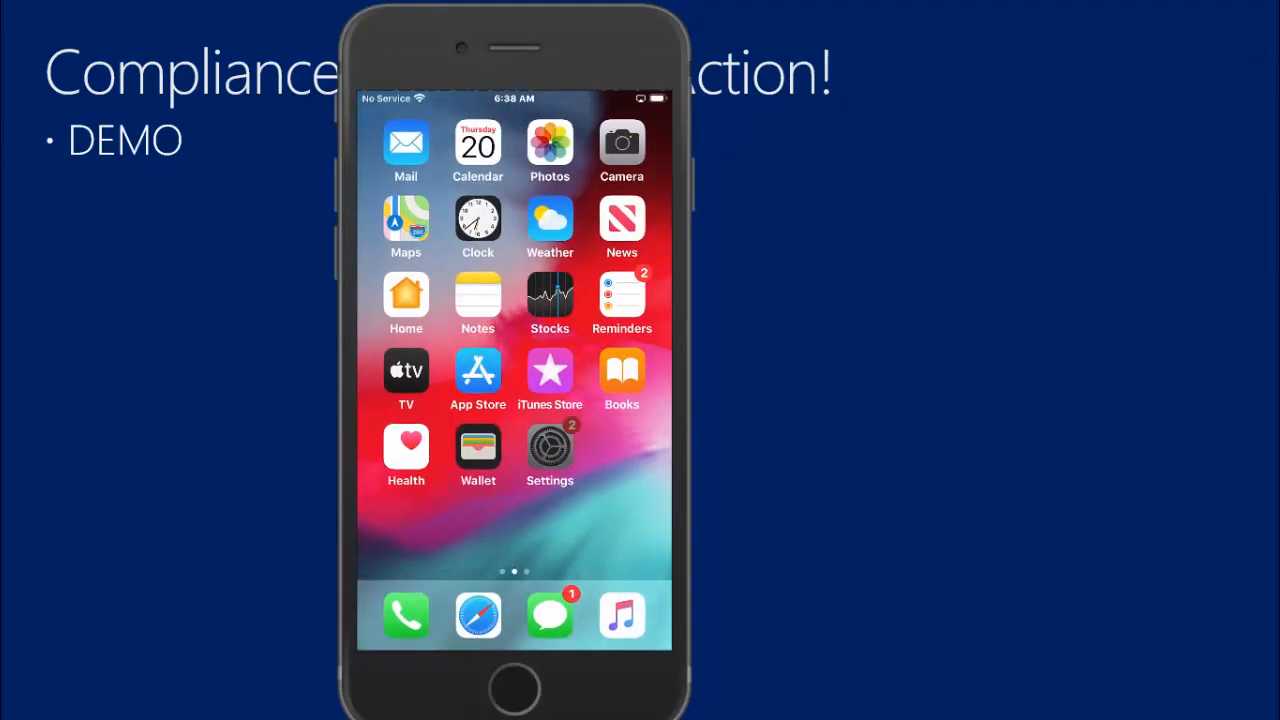
{"action": "scroll", "coordinate": [514, 400], "scroll_direction": "down", "scroll_amount": 4}
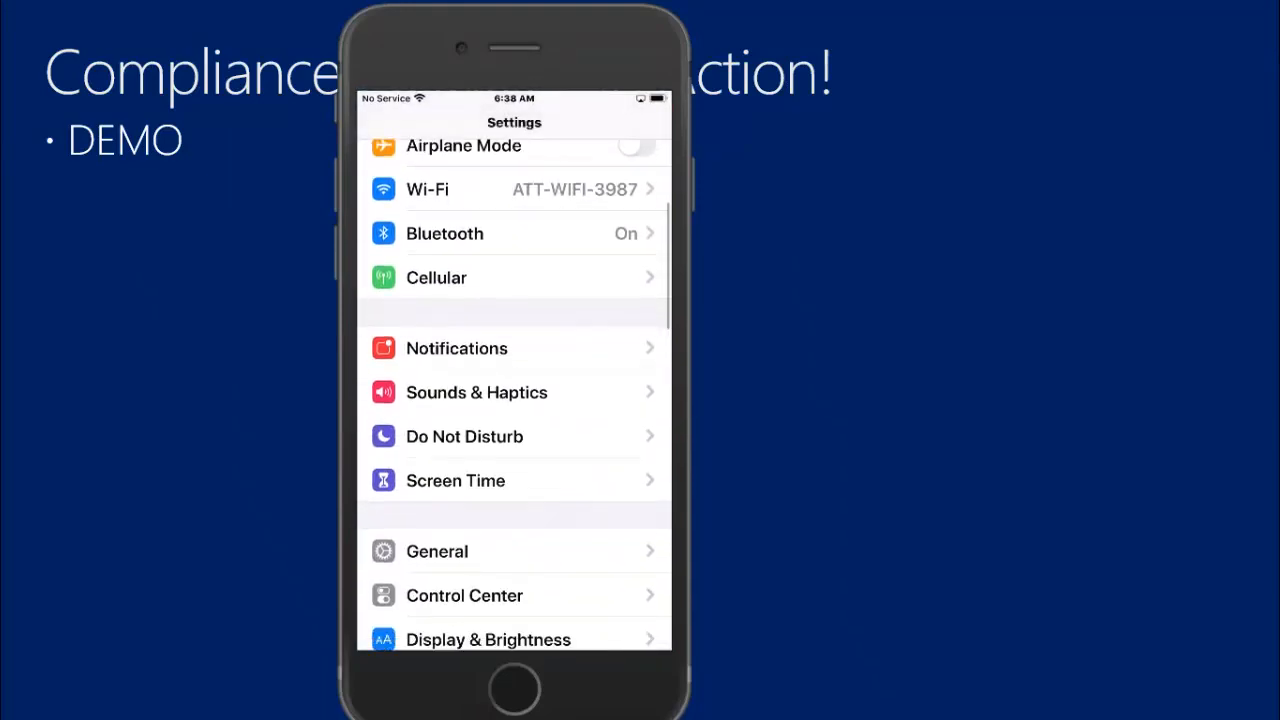
{"action": "left_click", "coordinate": [514, 506]}
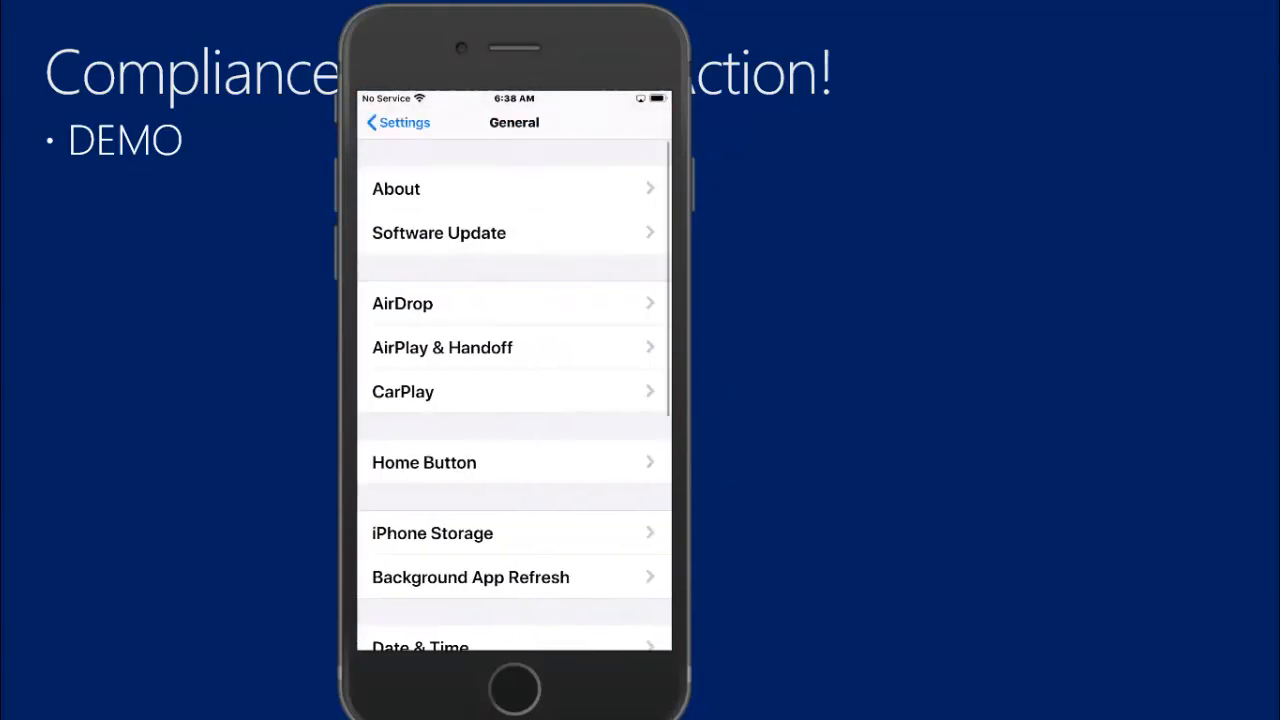
{"action": "scroll", "coordinate": [514, 400], "scroll_direction": "down", "scroll_amount": 5}
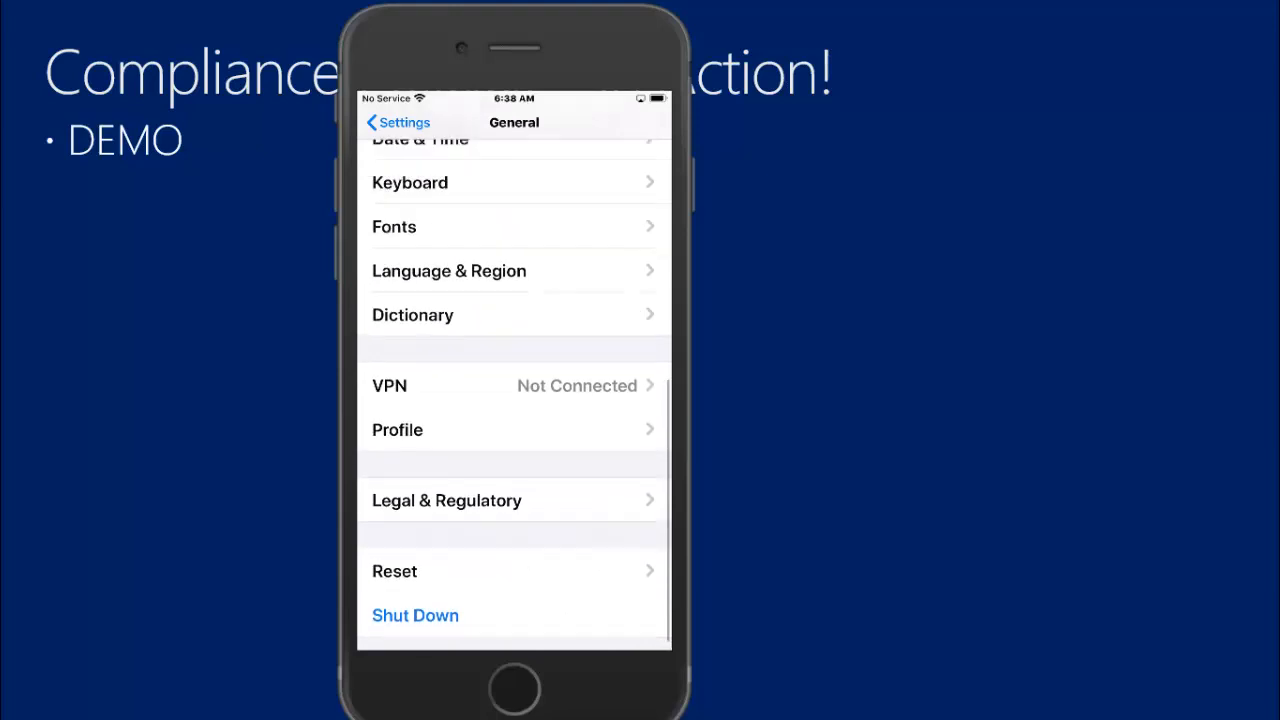
{"action": "left_click", "coordinate": [430, 434]}
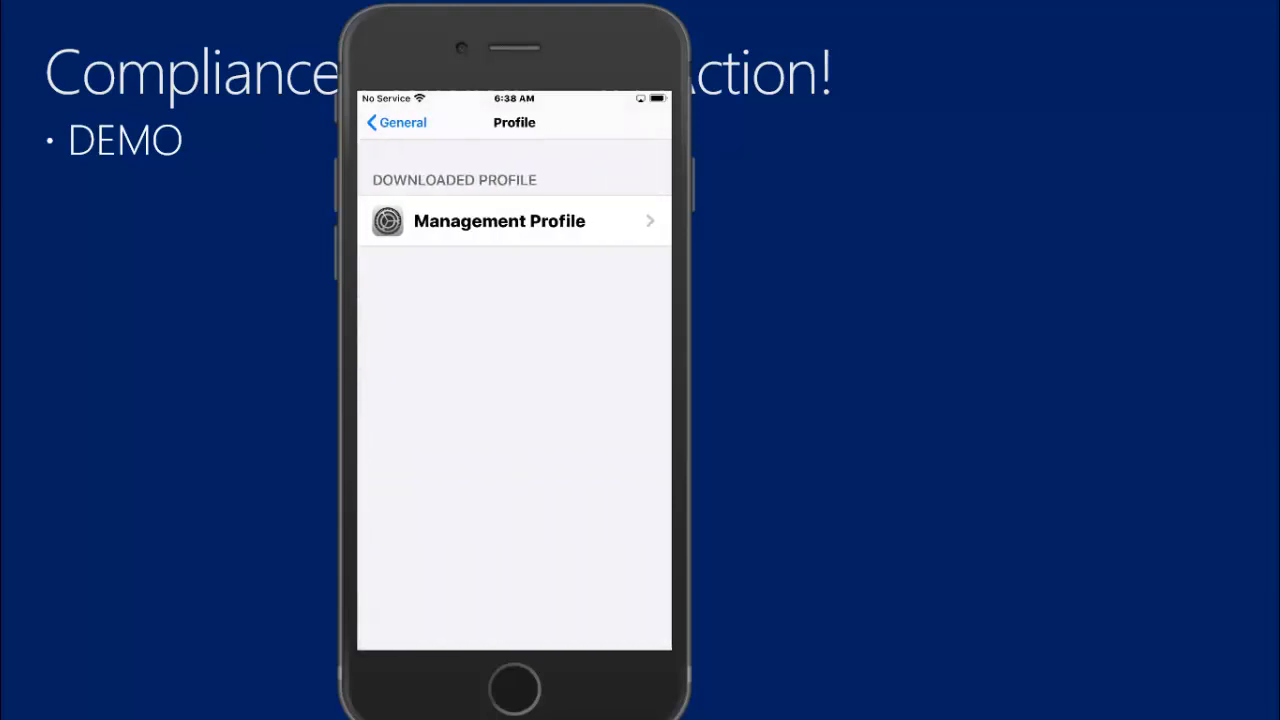
- Install the downloaded Management Profile, entering the device passcode and trusting its source for remote management
{"action": "left_click", "coordinate": [500, 220]}
{"action": "left_click", "coordinate": [636, 122]}
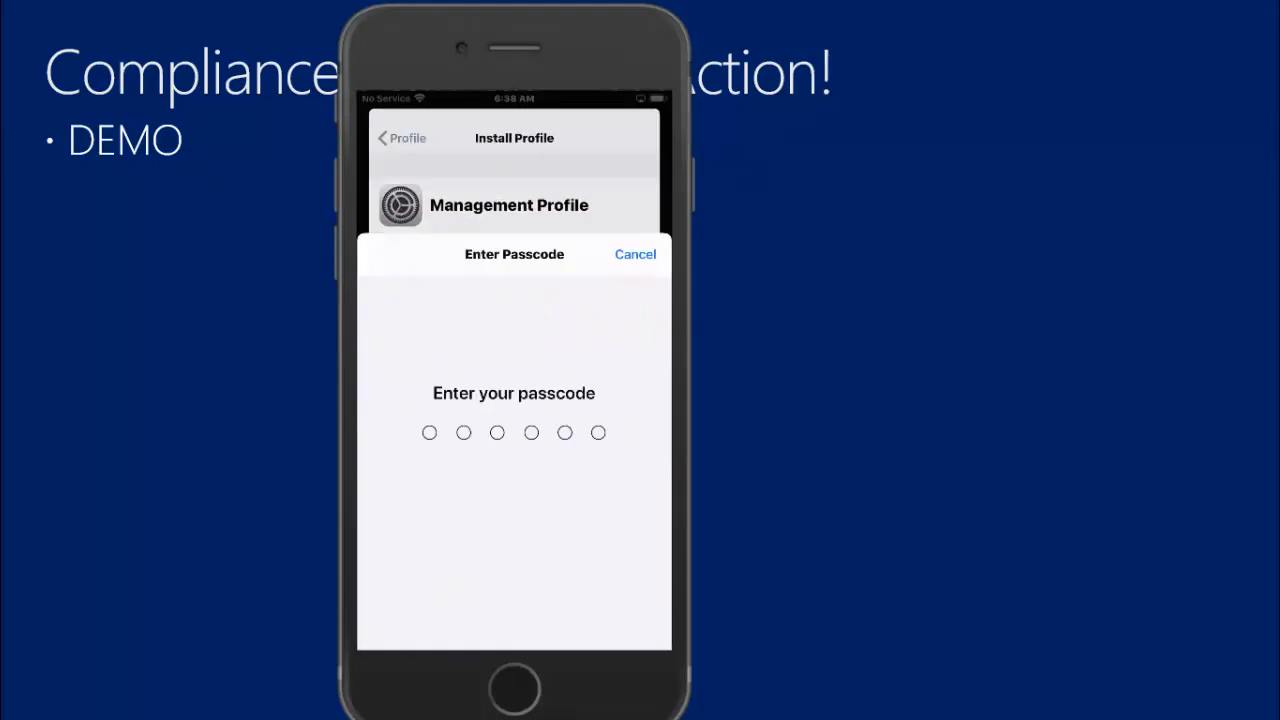
{"action": "type", "text": "123456"}
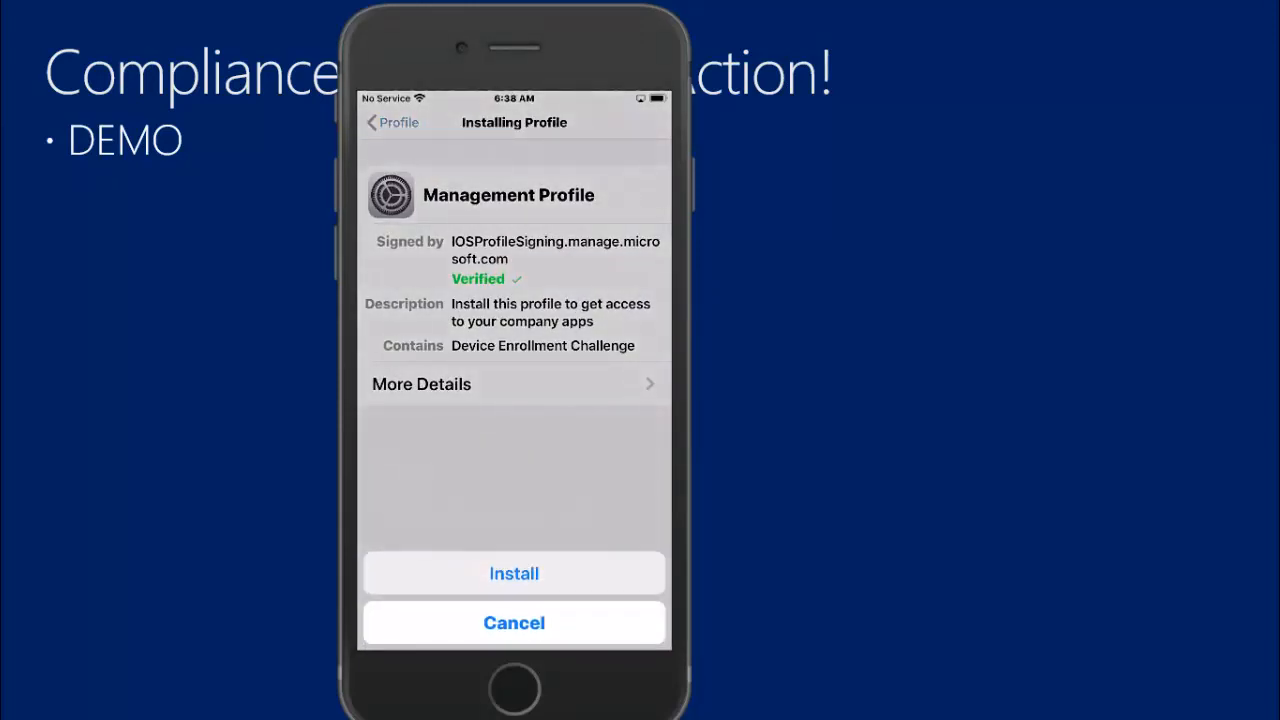
{"action": "left_click", "coordinate": [514, 574]}
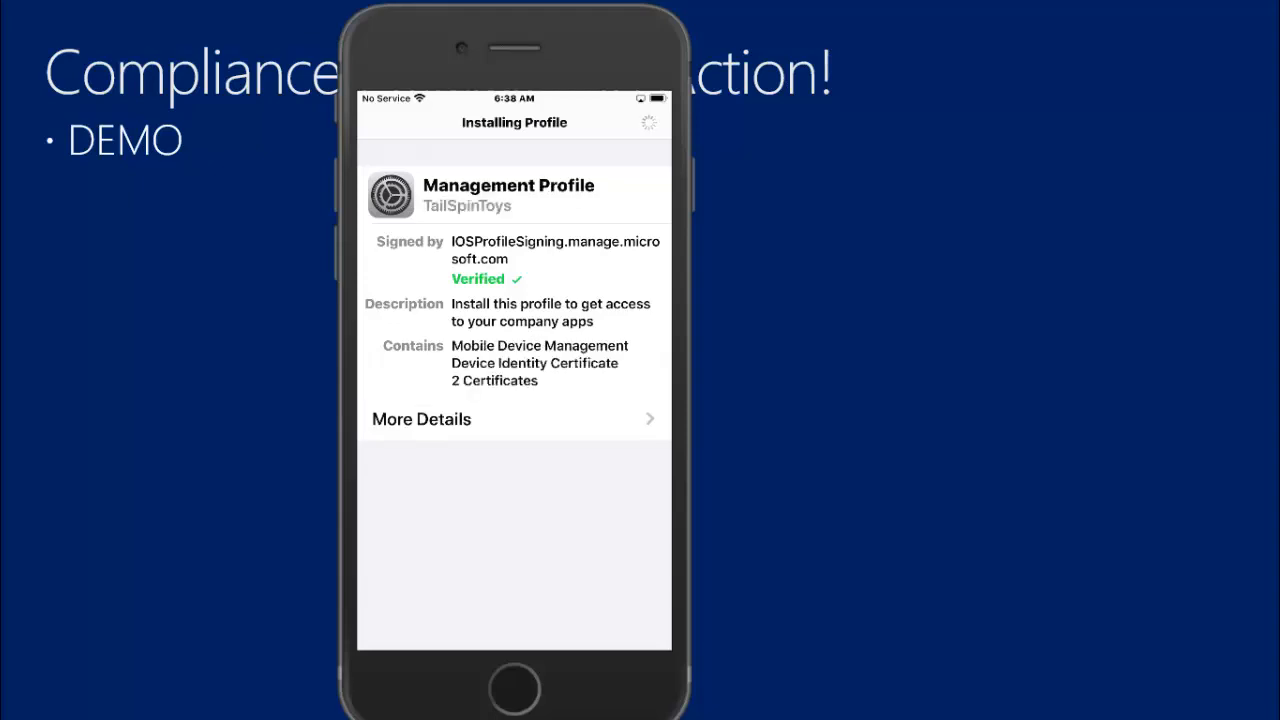
{"action": "left_click", "coordinate": [636, 122]}
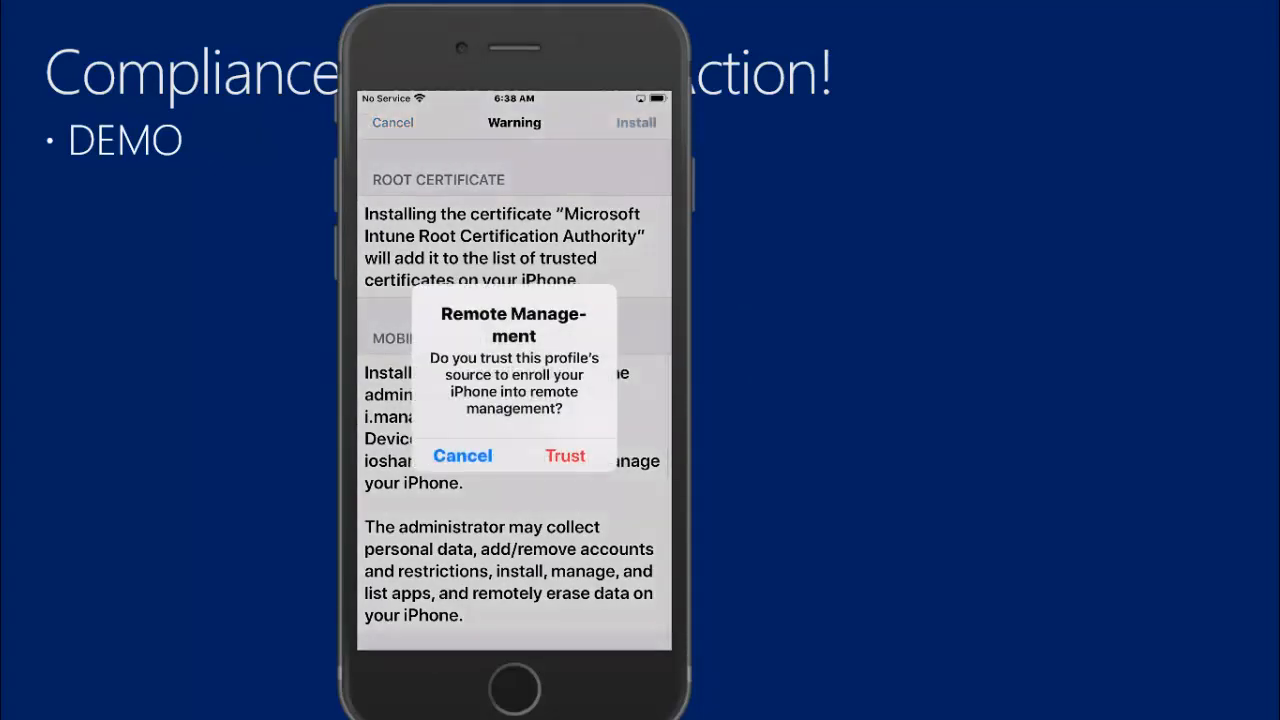
{"action": "left_click", "coordinate": [565, 456]}
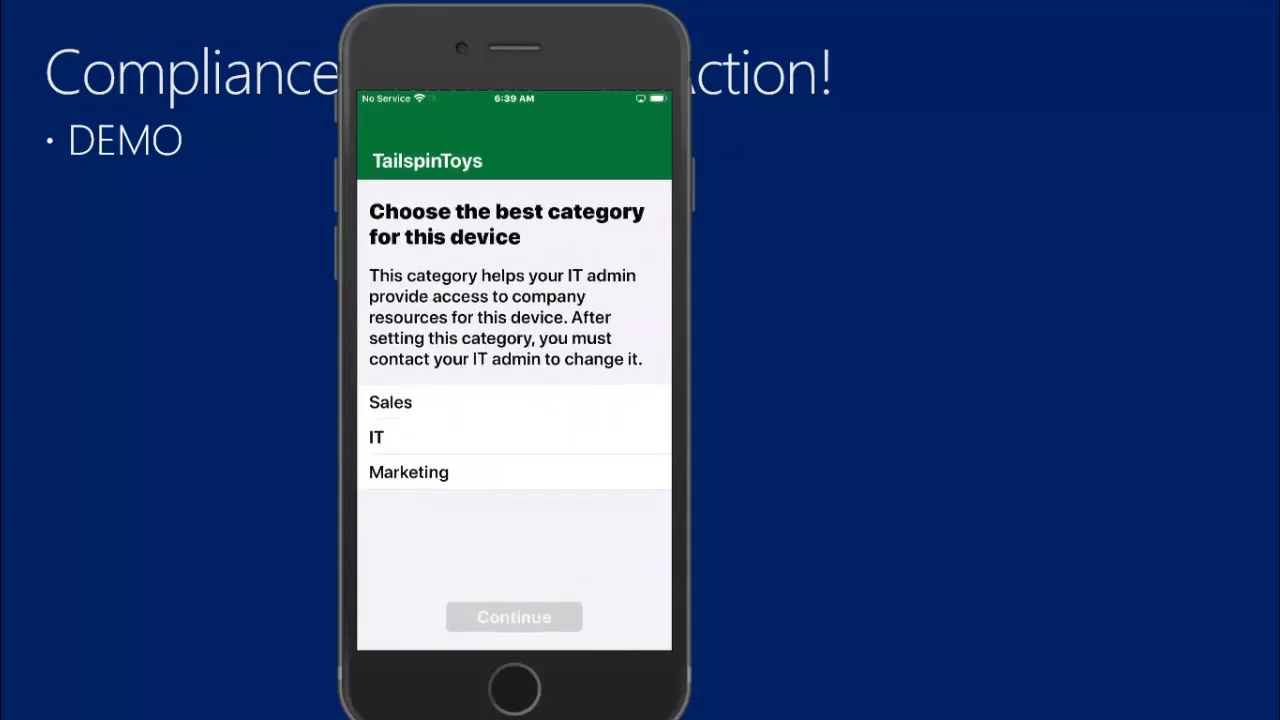
- Assign the IT category to the device and continue the TailspinToys access setup to the device settings update
{"action": "left_click", "coordinate": [514, 436]}
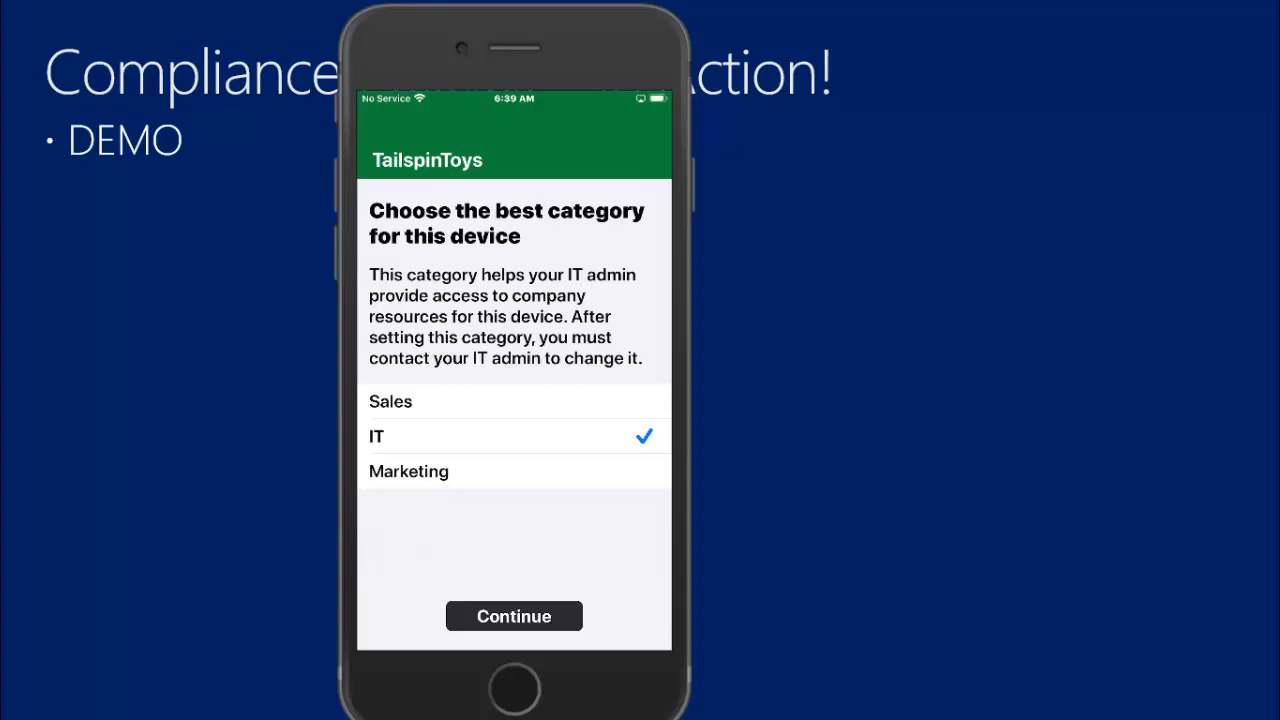
{"action": "left_click", "coordinate": [514, 616]}
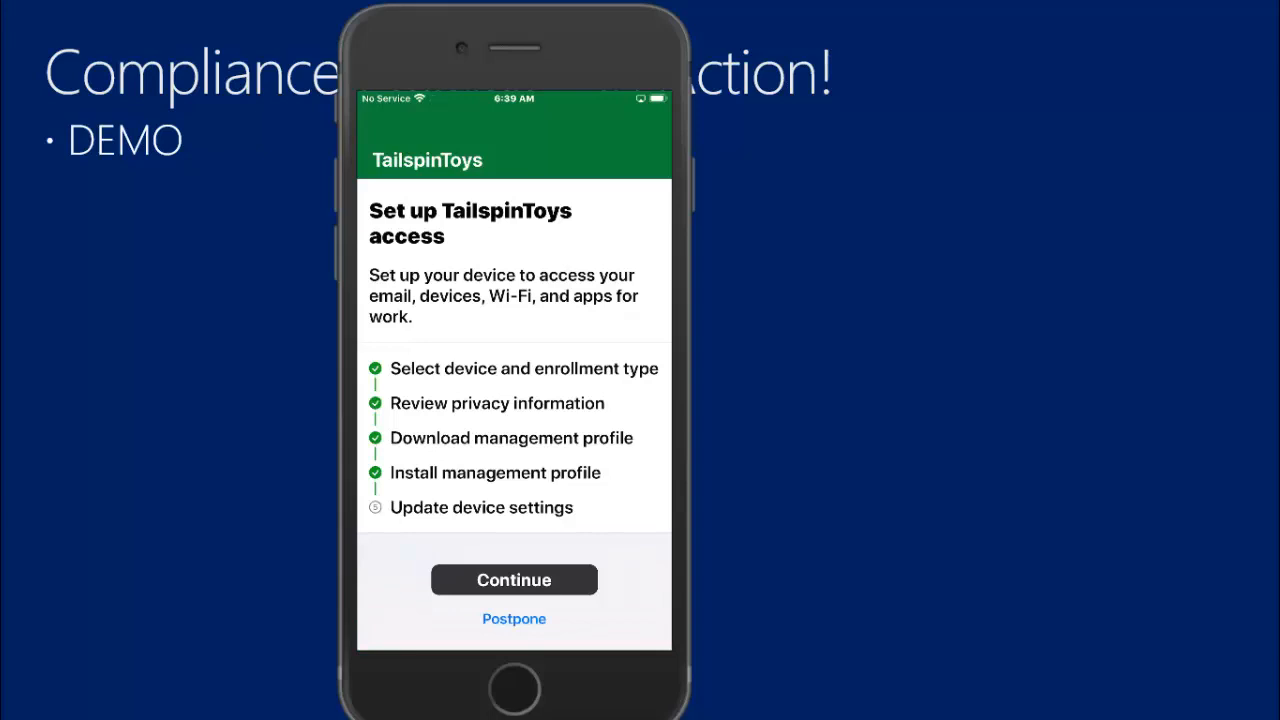
{"action": "left_click", "coordinate": [514, 580]}
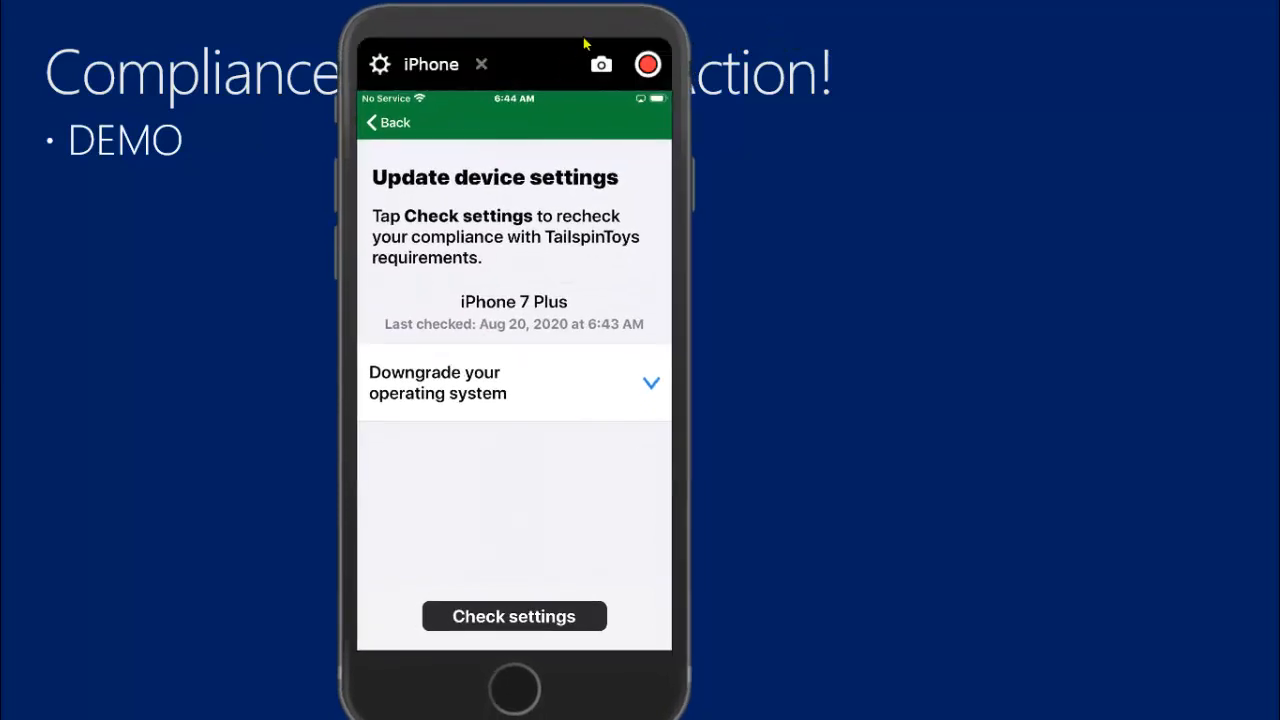
- Switch to the Endpoint Manager admin center beside the phone and show the OS version limits in the Custom iOS compliance policy's properties
{"action": "left_click_drag", "start_coordinate": [660, 6], "coordinate": [920, 6]}
{"action": "left_click_drag", "start_coordinate": [505, 93], "coordinate": [1100, 31]}
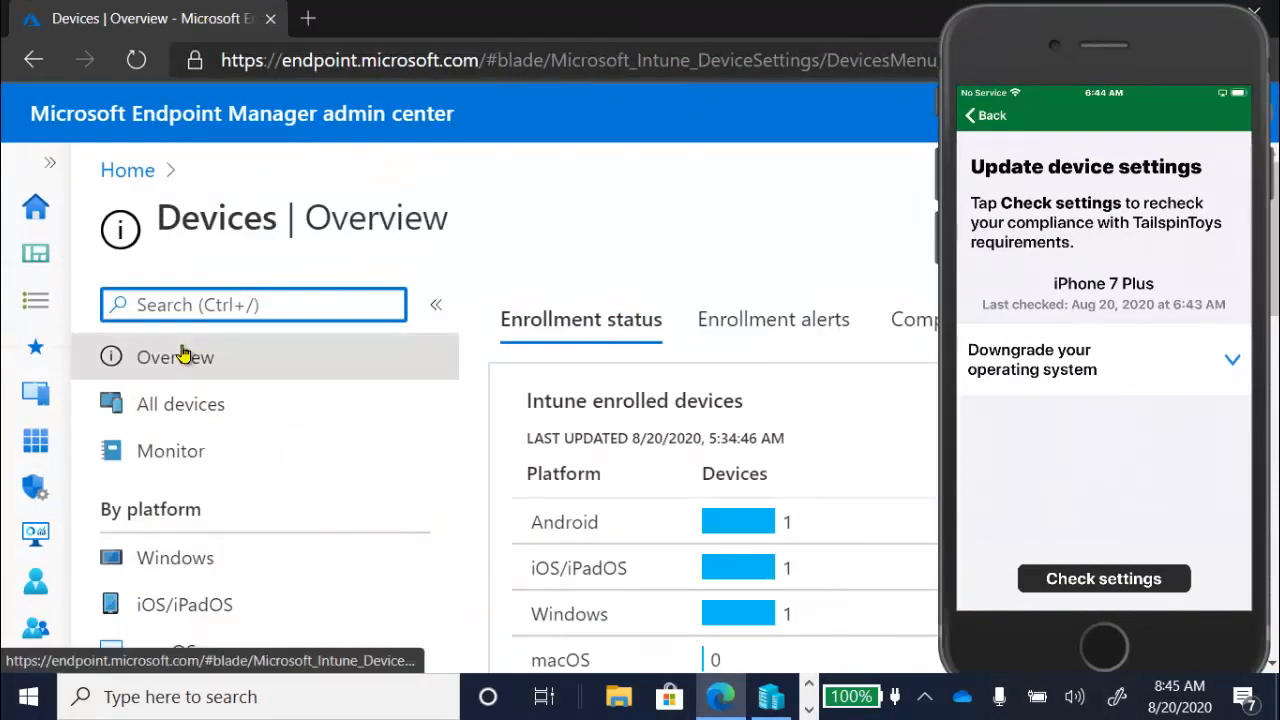
{"action": "left_click", "coordinate": [215, 604]}
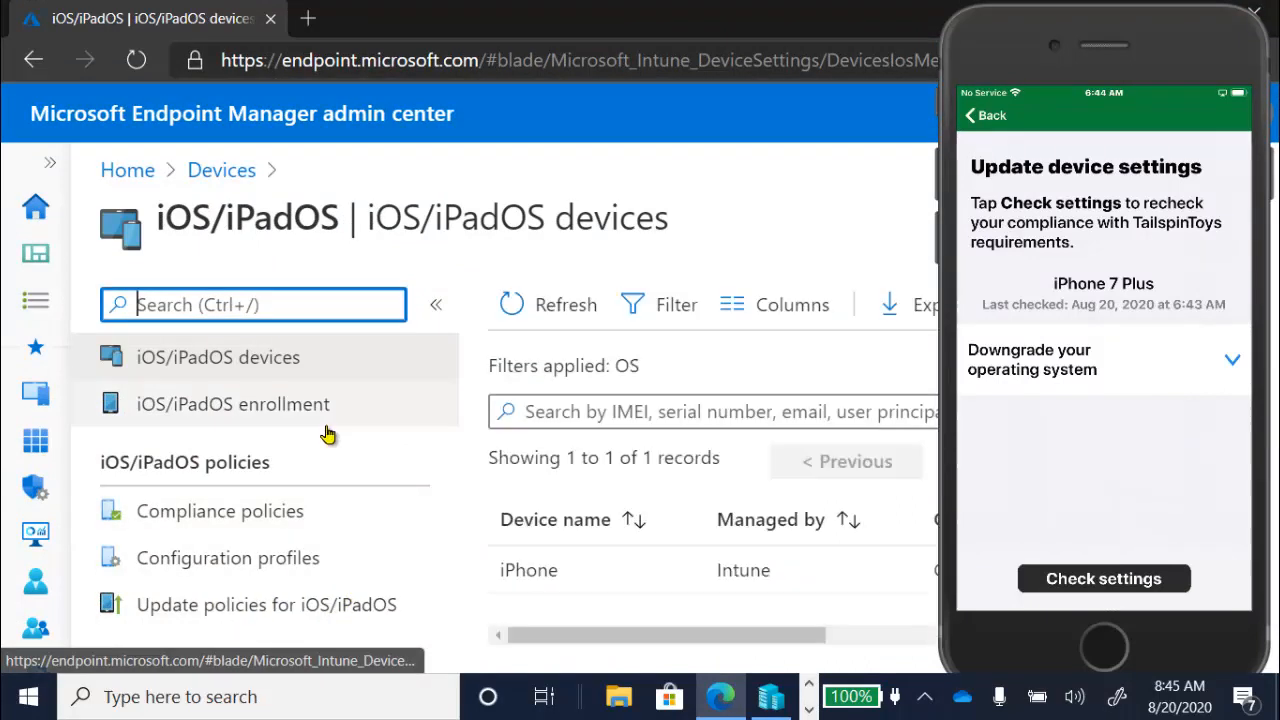
{"action": "left_click", "coordinate": [251, 514]}
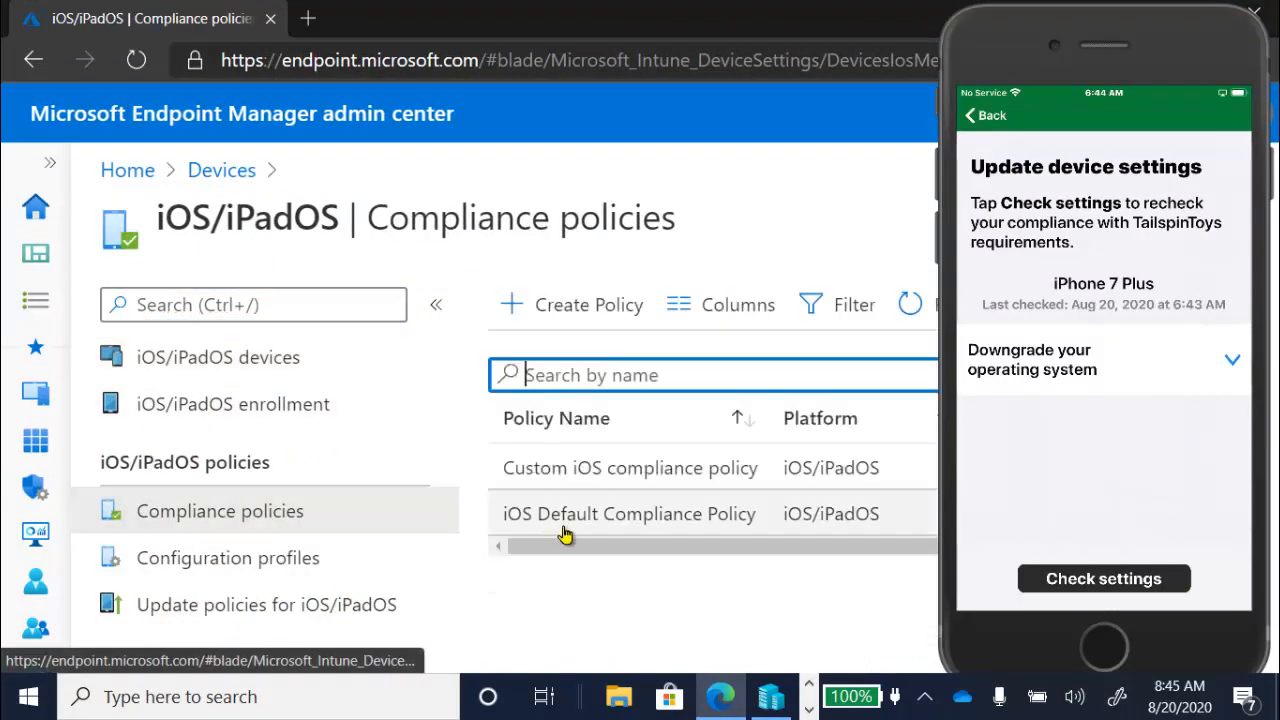
{"action": "left_click", "coordinate": [586, 480]}
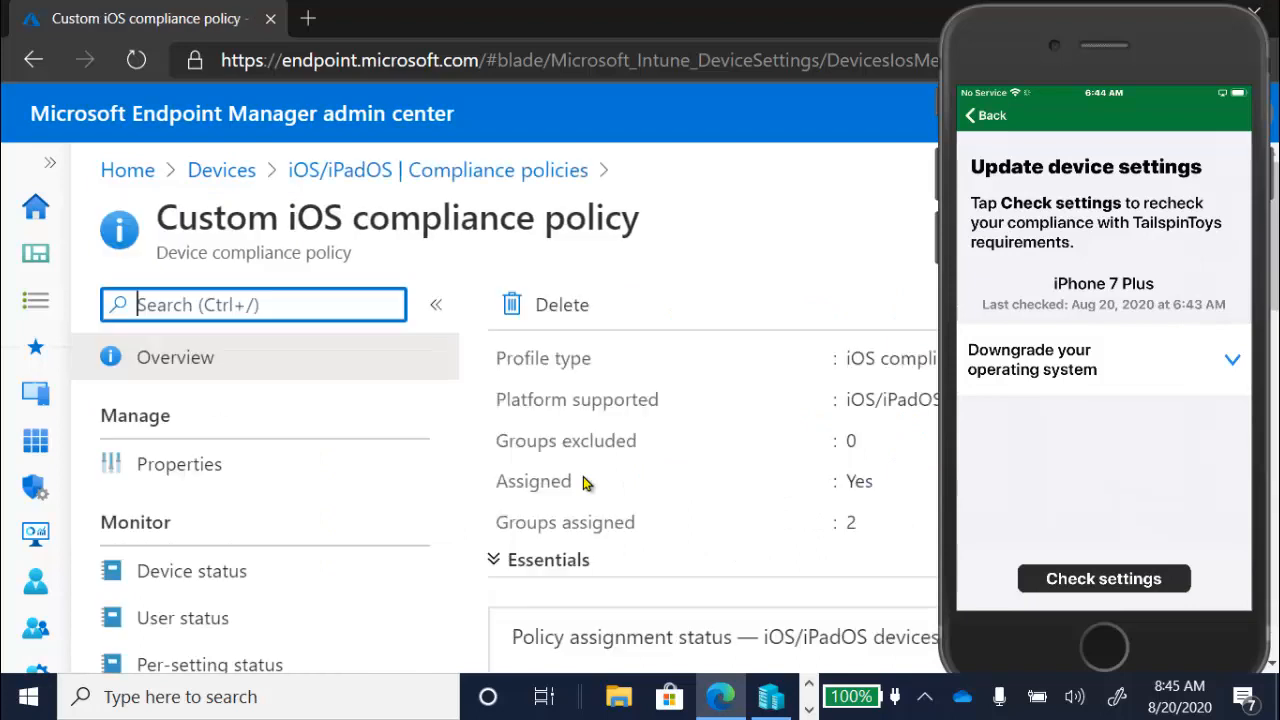
{"action": "left_click", "coordinate": [190, 466]}
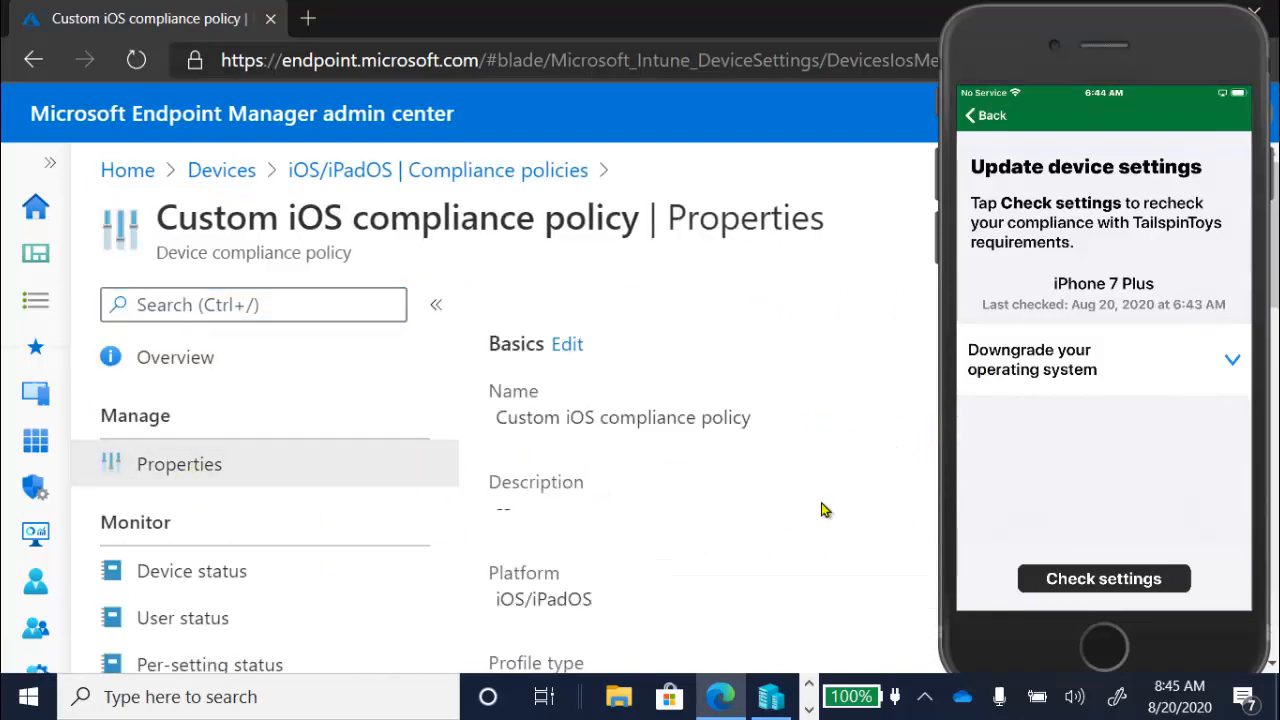
{"action": "scroll", "coordinate": [823, 510], "scroll_direction": "down", "scroll_amount": 5}
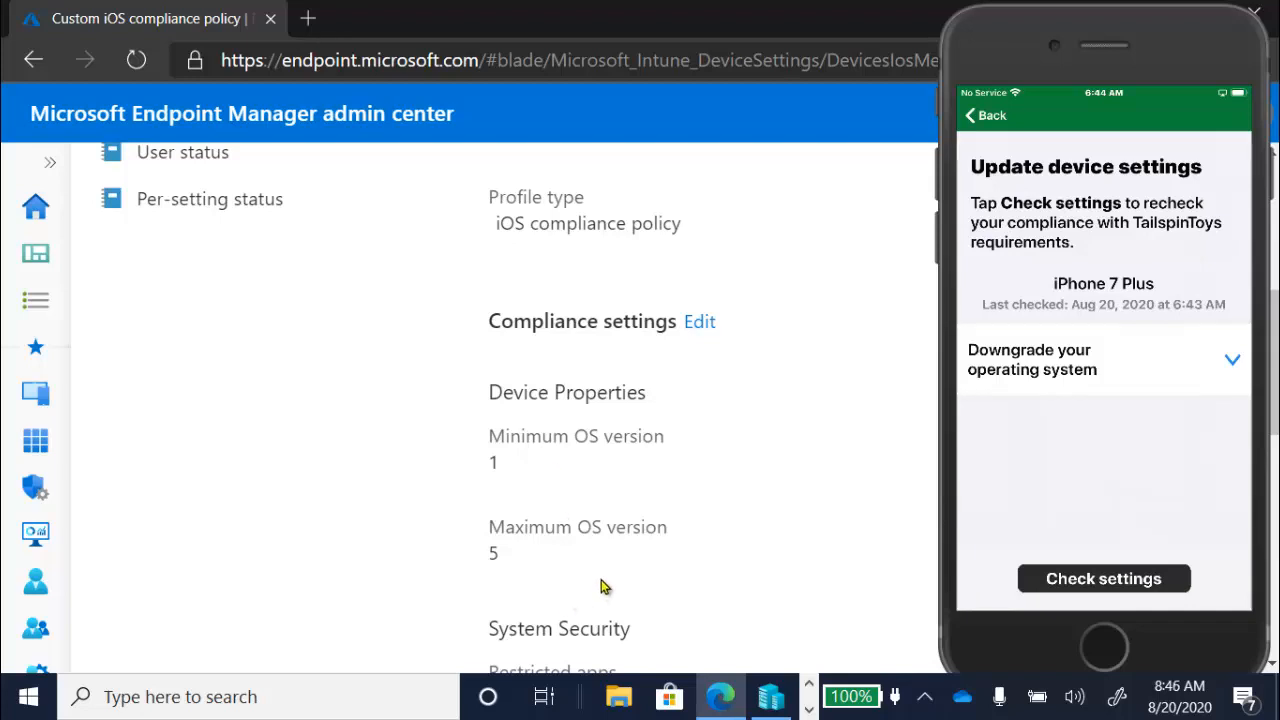
{"action": "mouse_move", "coordinate": [1157, 435]}
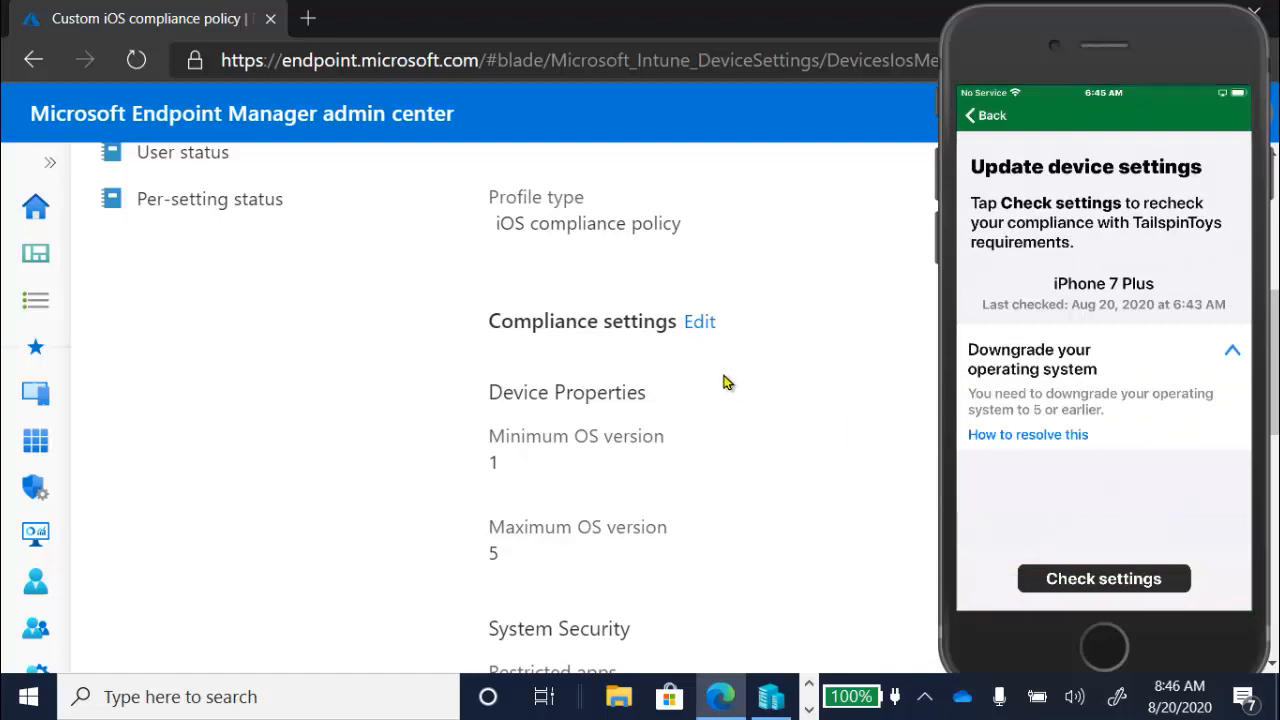
- Edit the policy's compliance settings and set the Maximum OS version under Device Properties to 20
{"action": "left_click", "coordinate": [700, 322]}
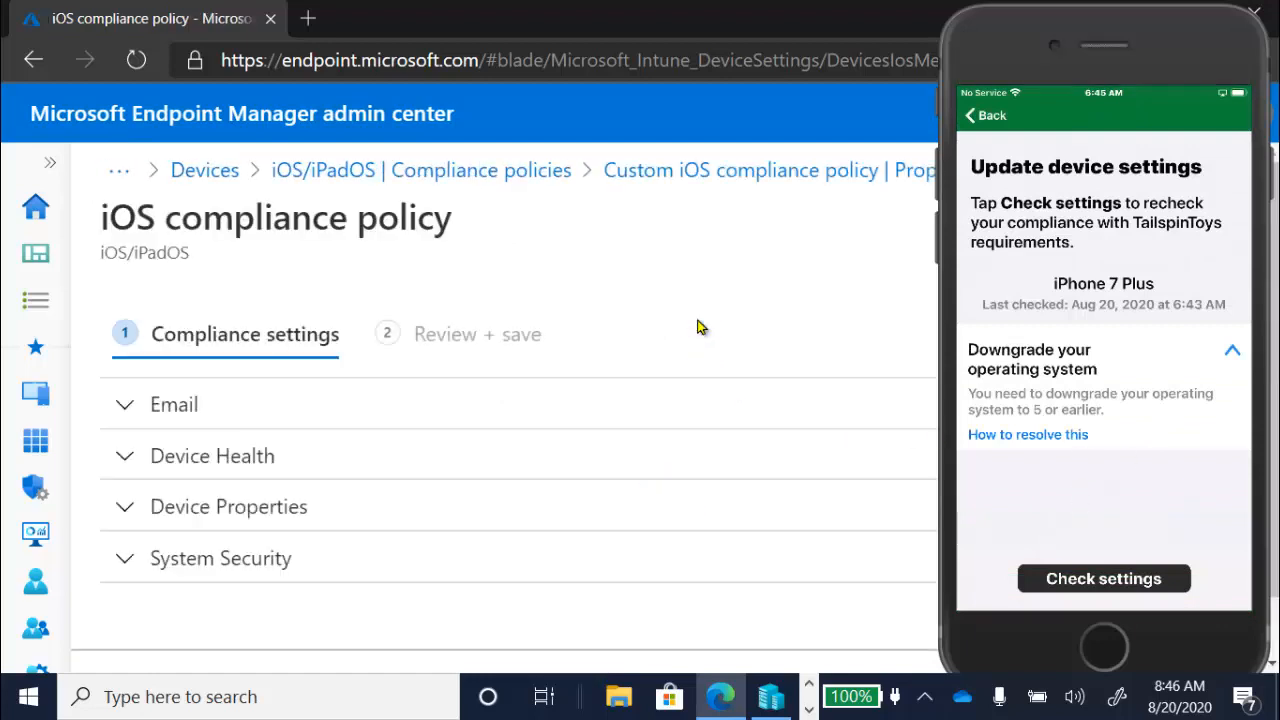
{"action": "left_click", "coordinate": [125, 509]}
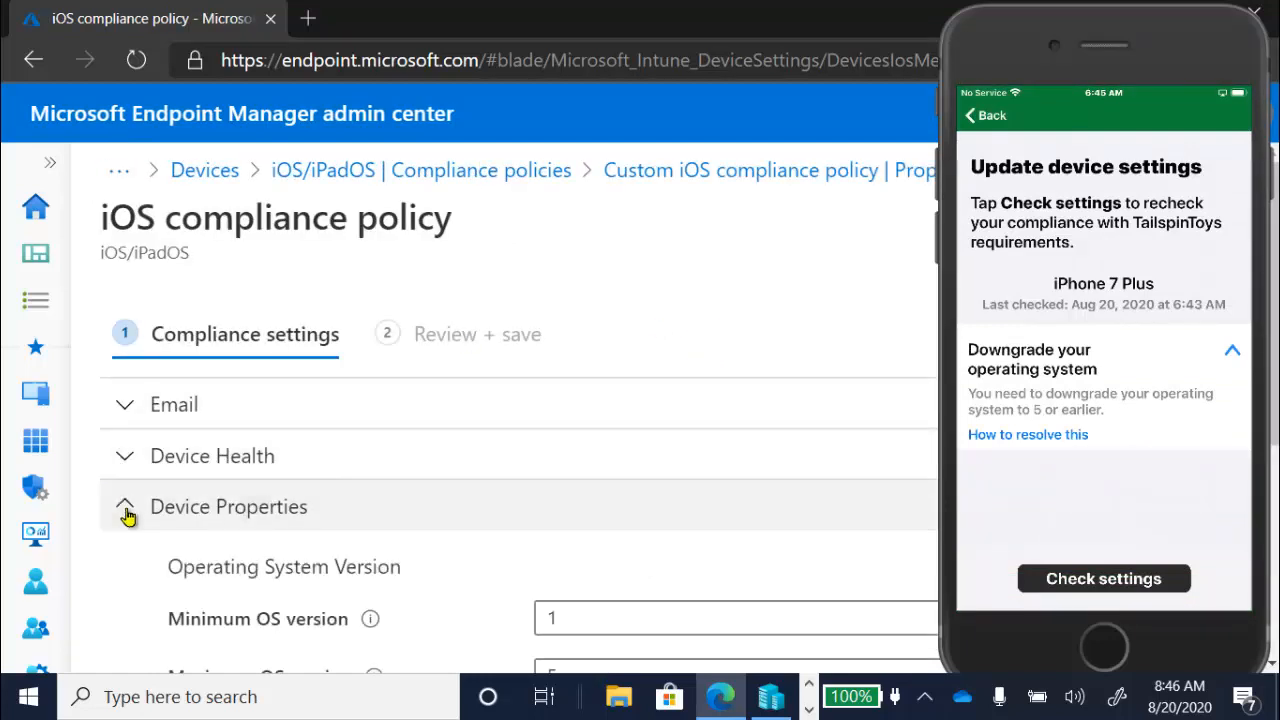
{"action": "key", "text": "End"}
{"action": "key", "text": "Home"}
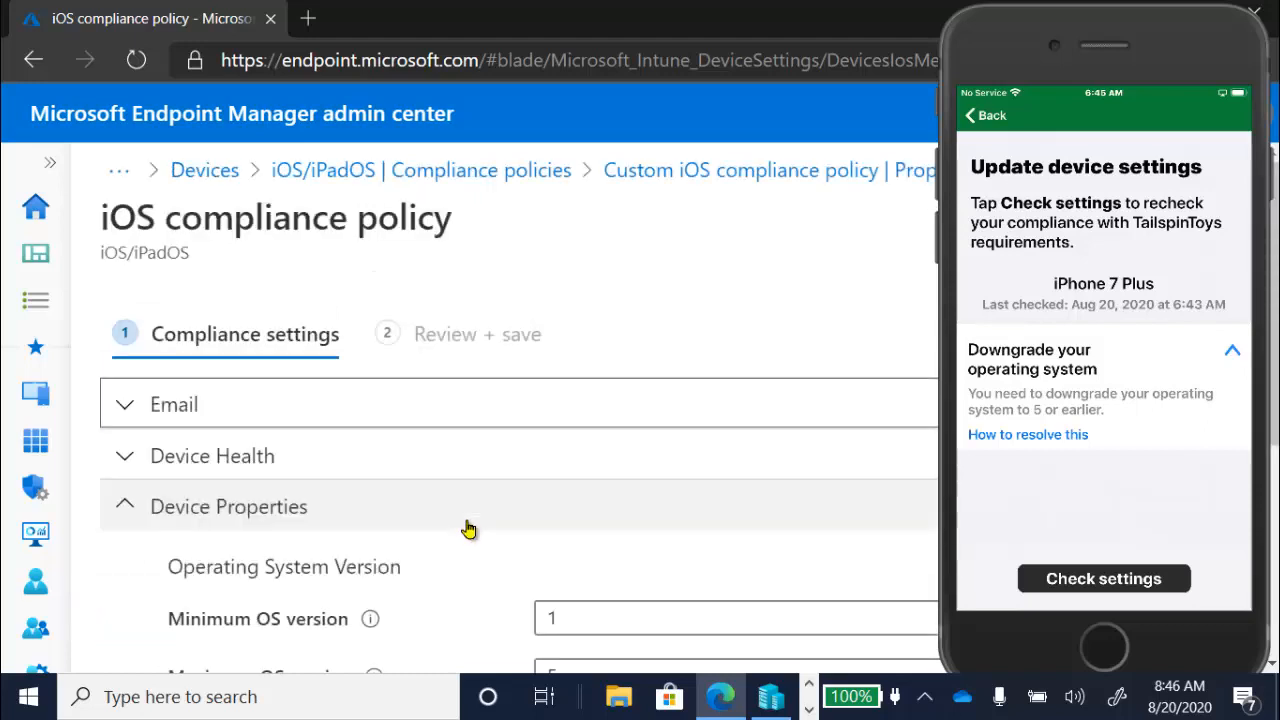
{"action": "left_click", "coordinate": [591, 662]}
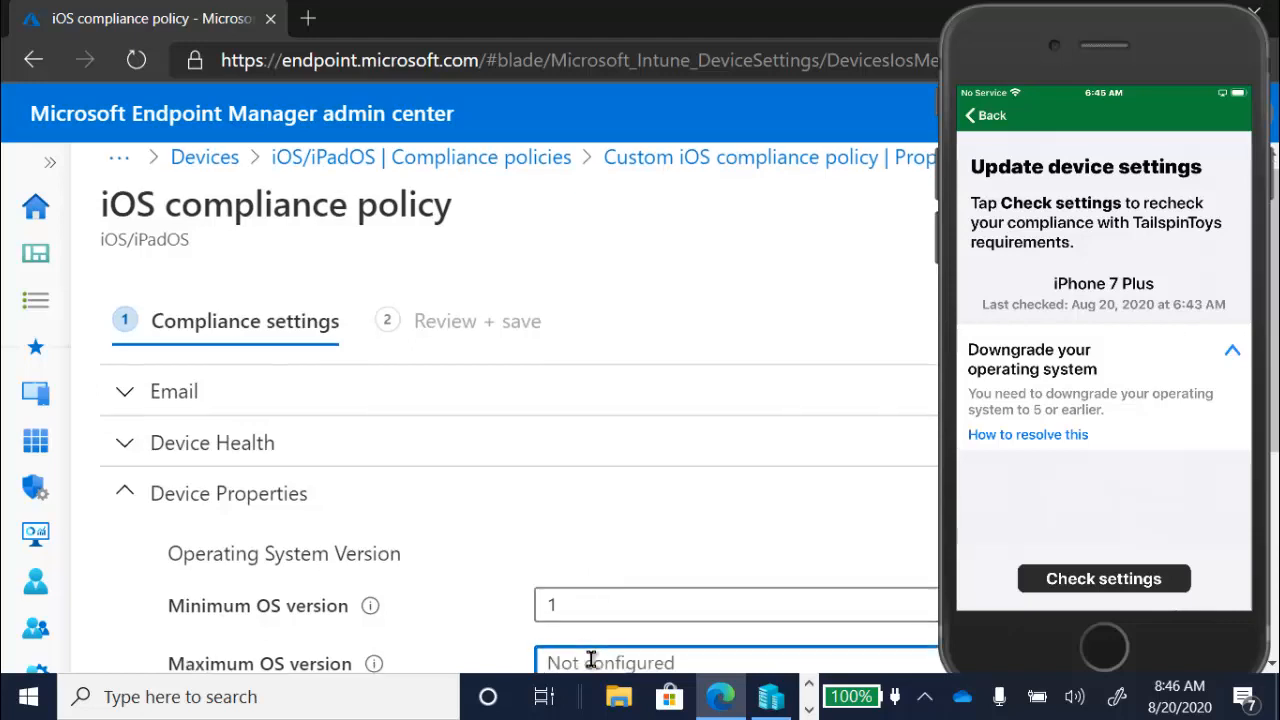
{"action": "type", "text": "20"}
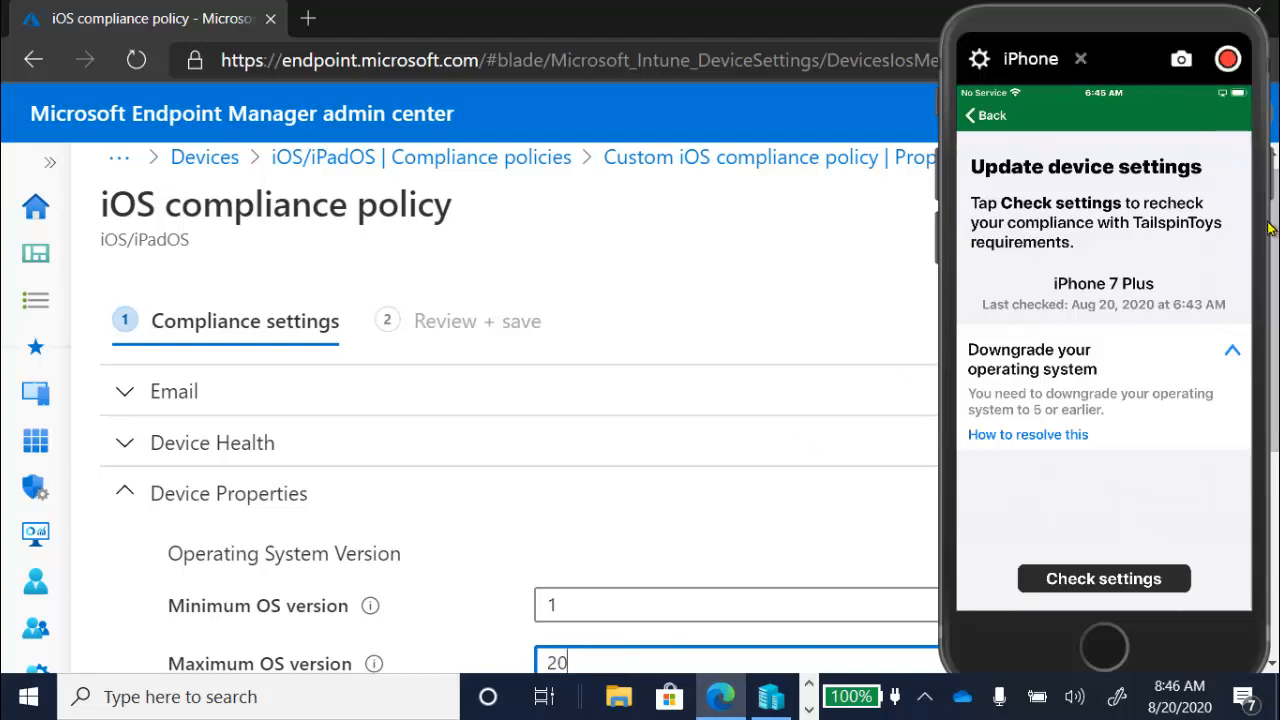
- Review the edited compliance settings summary and save the Custom iOS compliance policy
{"action": "left_click_drag", "start_coordinate": [1142, 66], "coordinate": [1104, 72]}
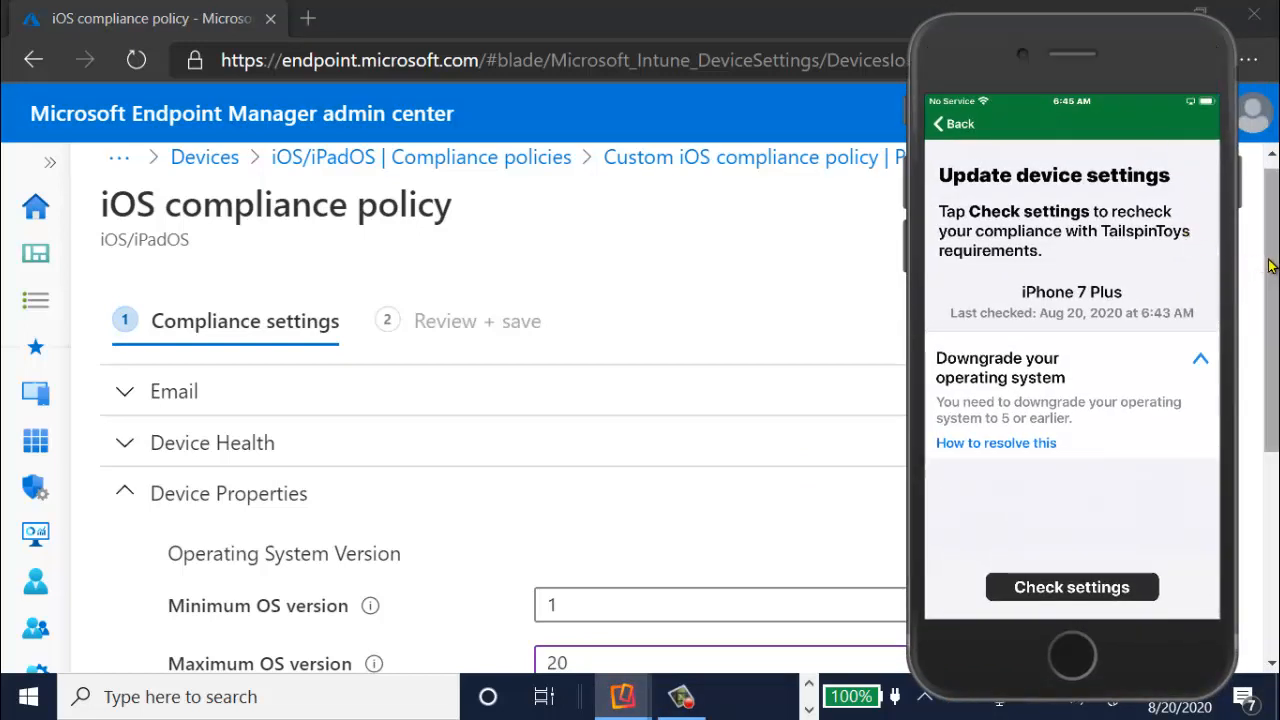
{"action": "left_click_drag", "start_coordinate": [1275, 267], "coordinate": [1275, 472]}
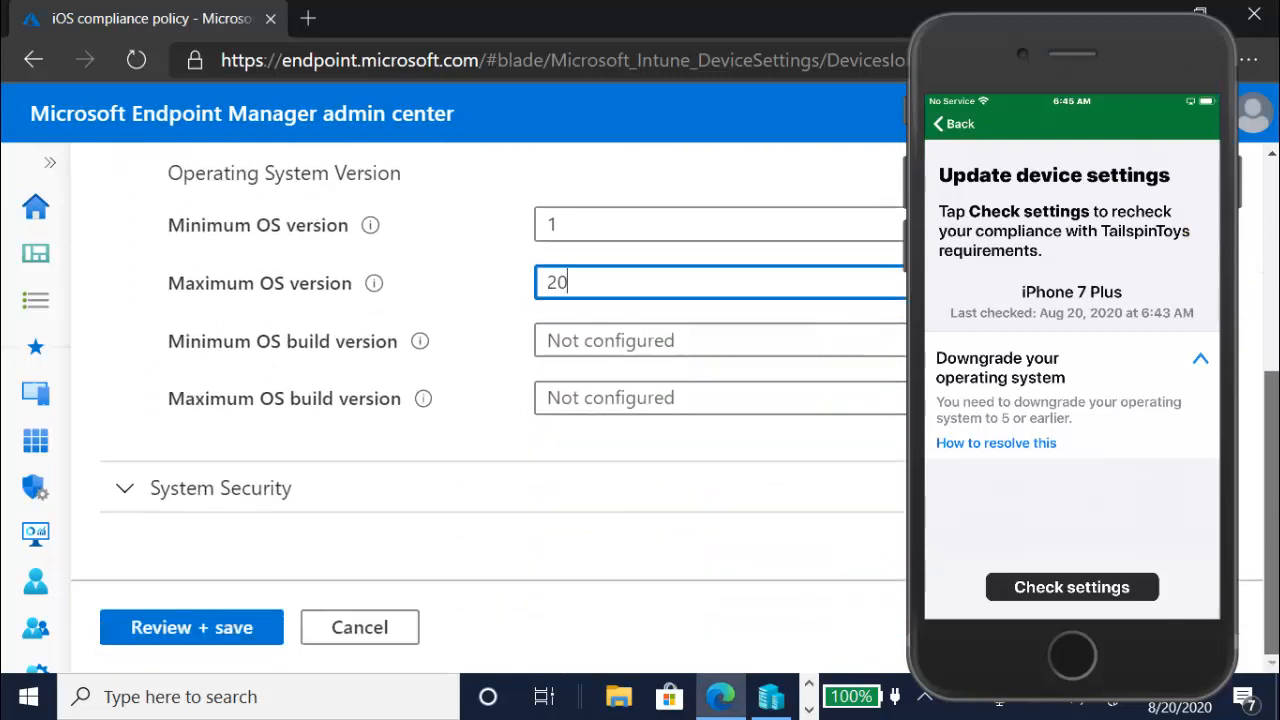
{"action": "left_click", "coordinate": [206, 626]}
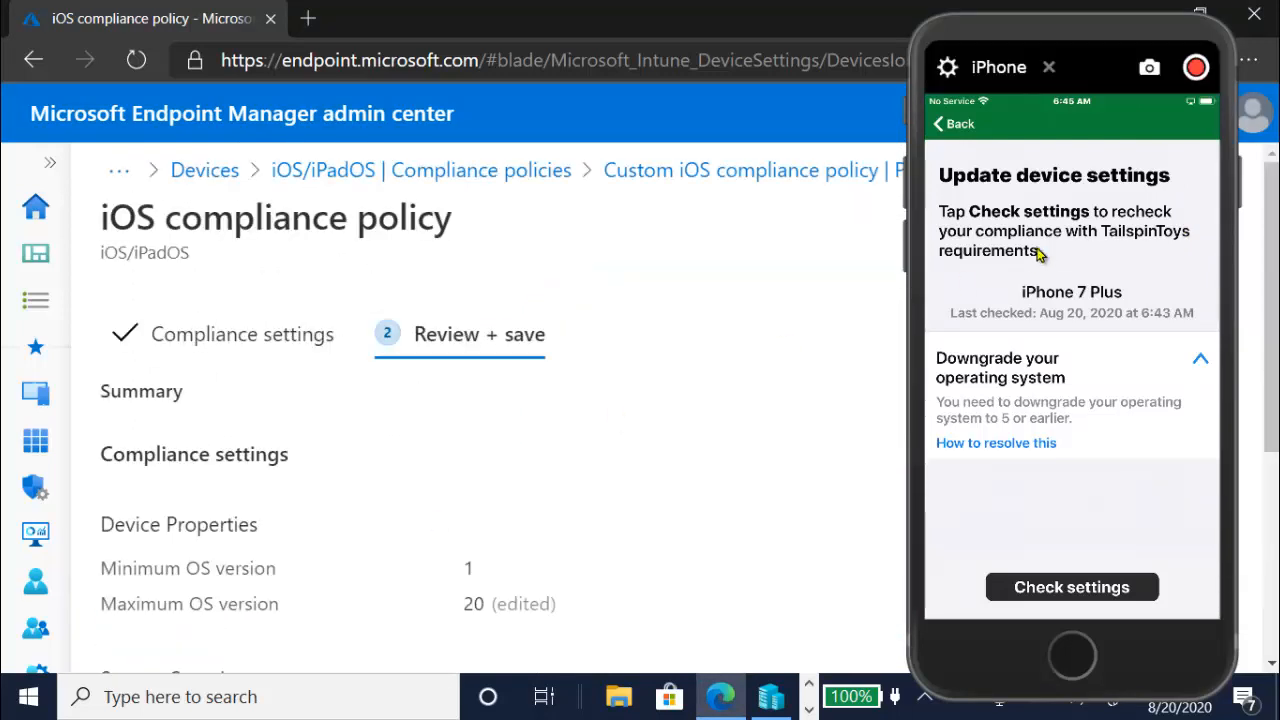
{"action": "left_click_drag", "start_coordinate": [1275, 252], "coordinate": [1275, 455]}
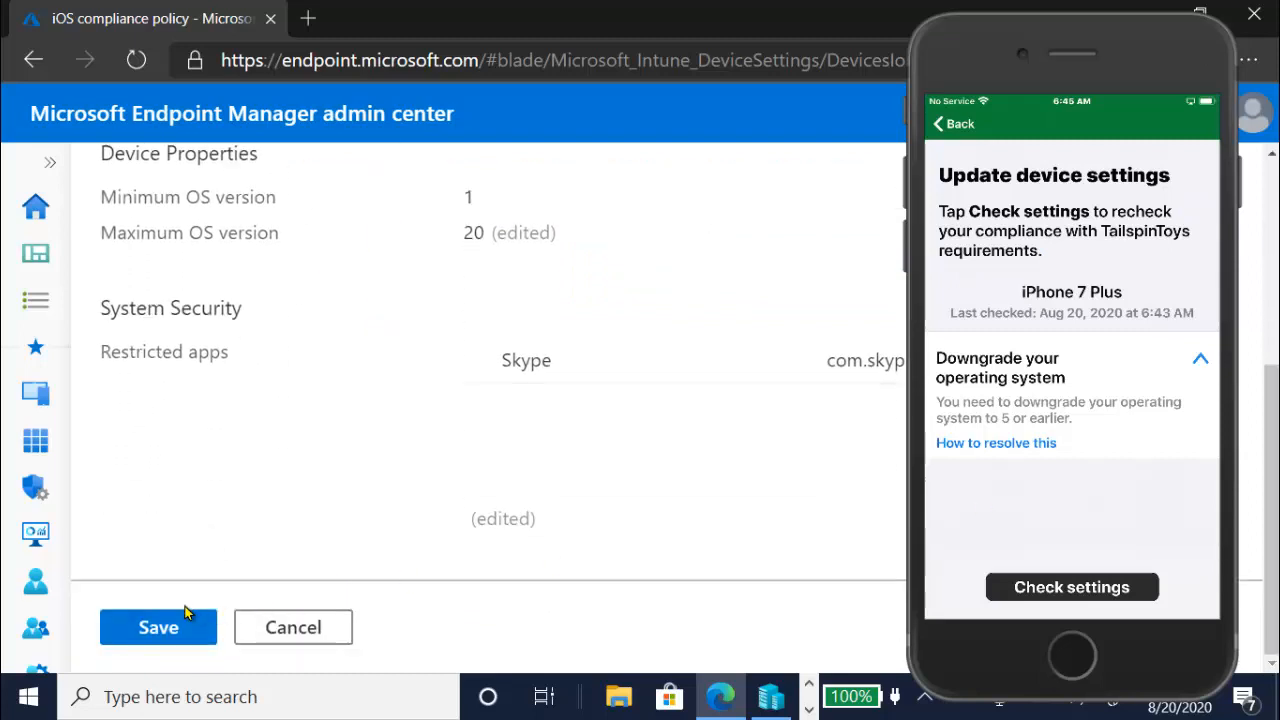
{"action": "left_click", "coordinate": [159, 627]}
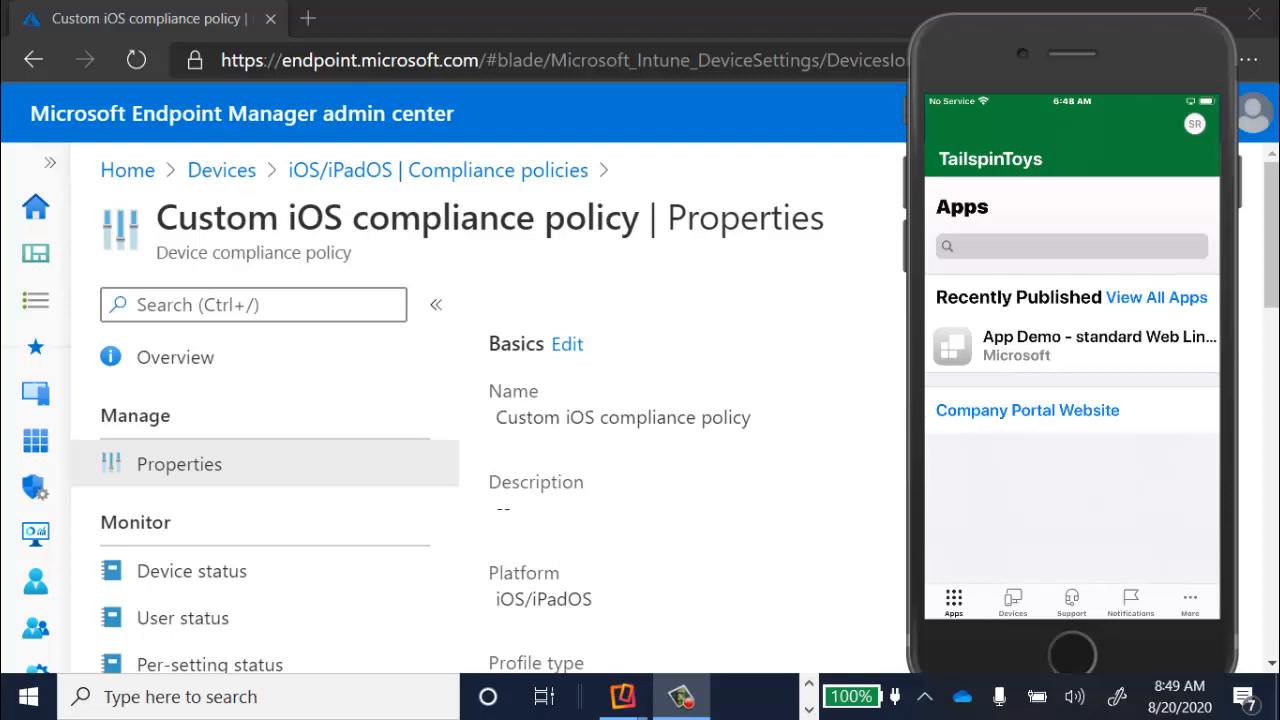
- Look through the Devices, Support, Notifications and More pages of the TailspinToys Company Portal on the iPhone
{"action": "left_click", "coordinate": [1013, 602]}
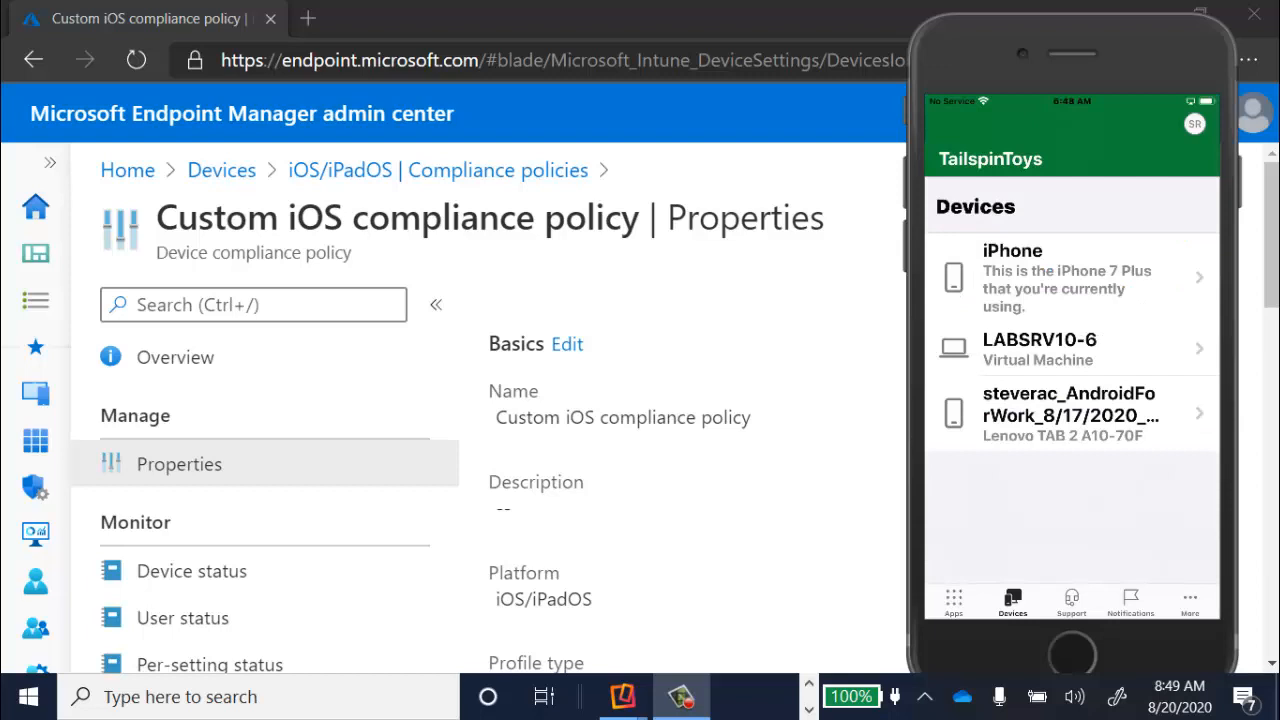
{"action": "left_click", "coordinate": [1072, 602]}
{"action": "left_click", "coordinate": [1131, 602]}
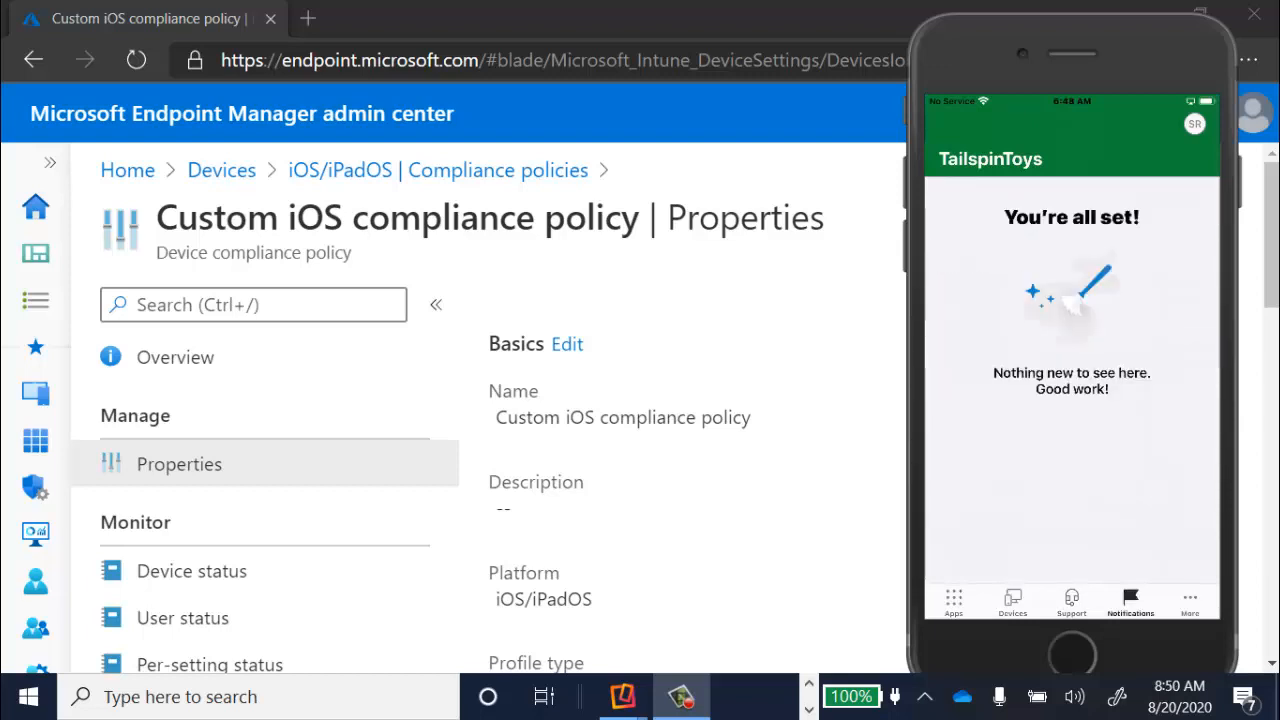
{"action": "left_click", "coordinate": [1190, 602]}
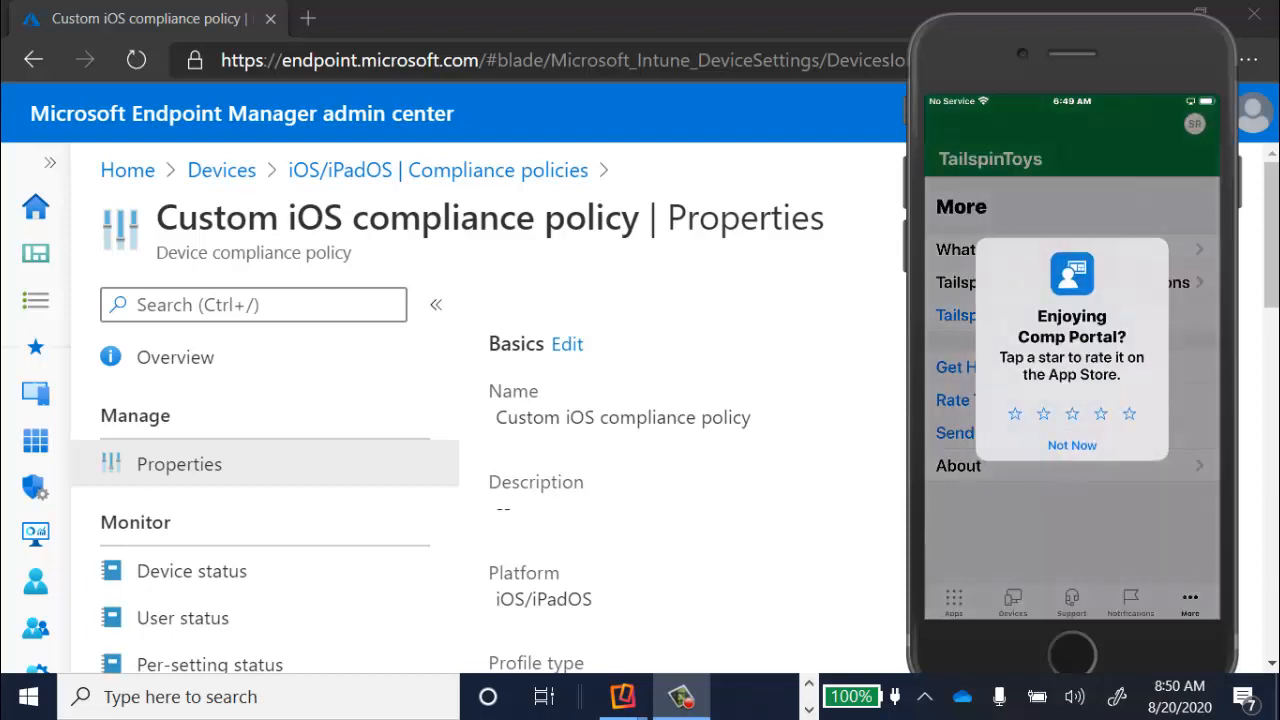
- Dismiss the app rating request and show the iPhone's device details and compliance status in the Company Portal
{"action": "left_click", "coordinate": [1072, 445]}
{"action": "left_click", "coordinate": [954, 602]}
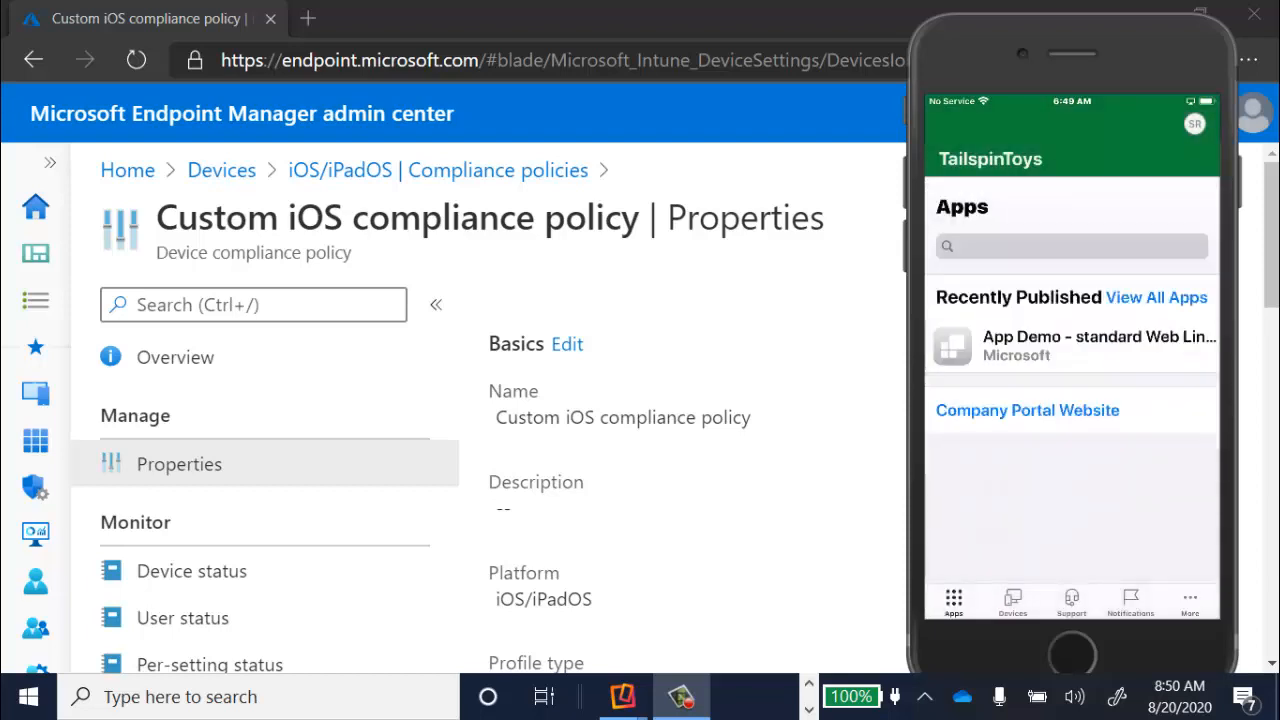
{"action": "left_click", "coordinate": [1013, 602]}
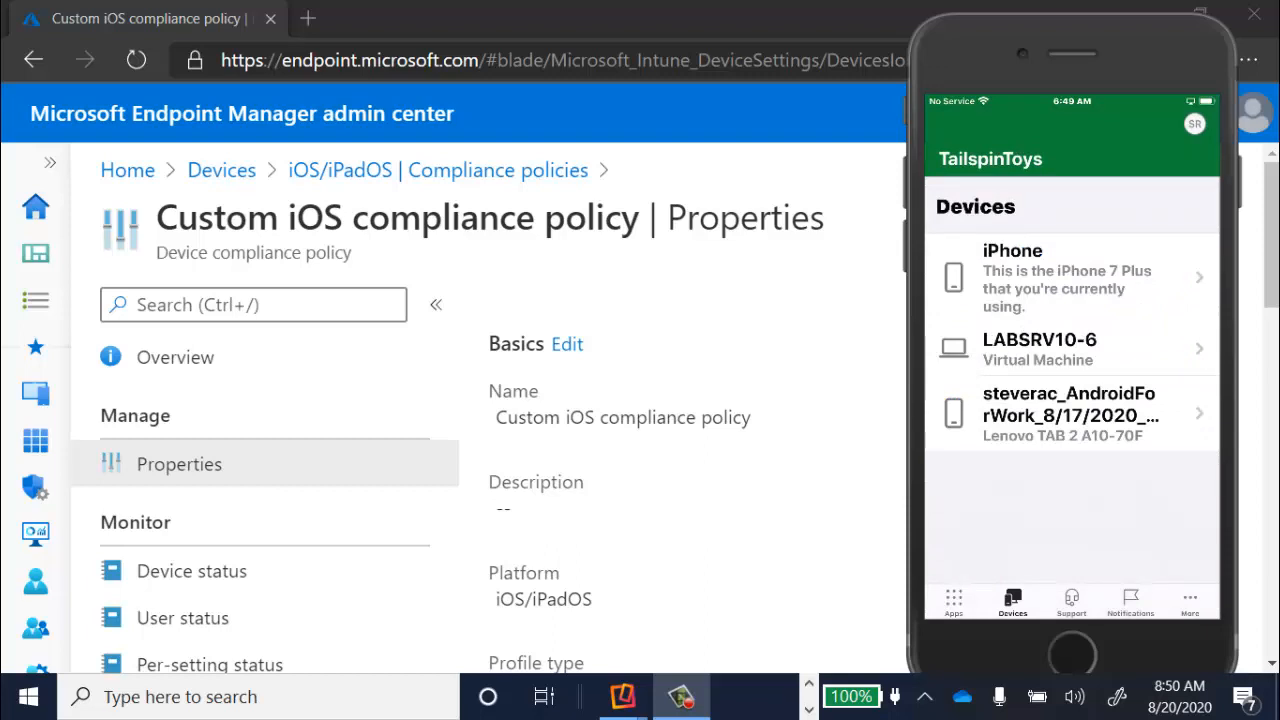
{"action": "left_click", "coordinate": [1071, 278]}
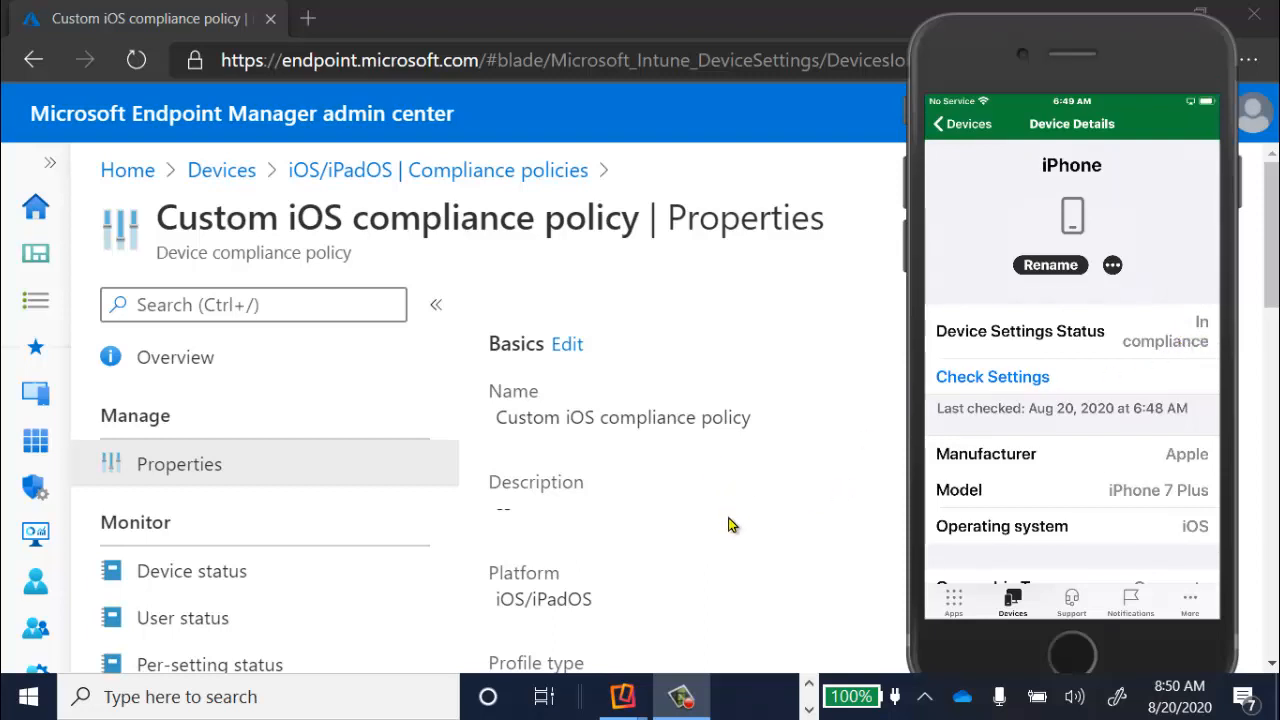
- Edit the Custom iOS compliance policy's settings and set the Maximum OS version under Device Properties to 5
{"action": "scroll", "coordinate": [729, 524], "scroll_direction": "down", "scroll_amount": 4}
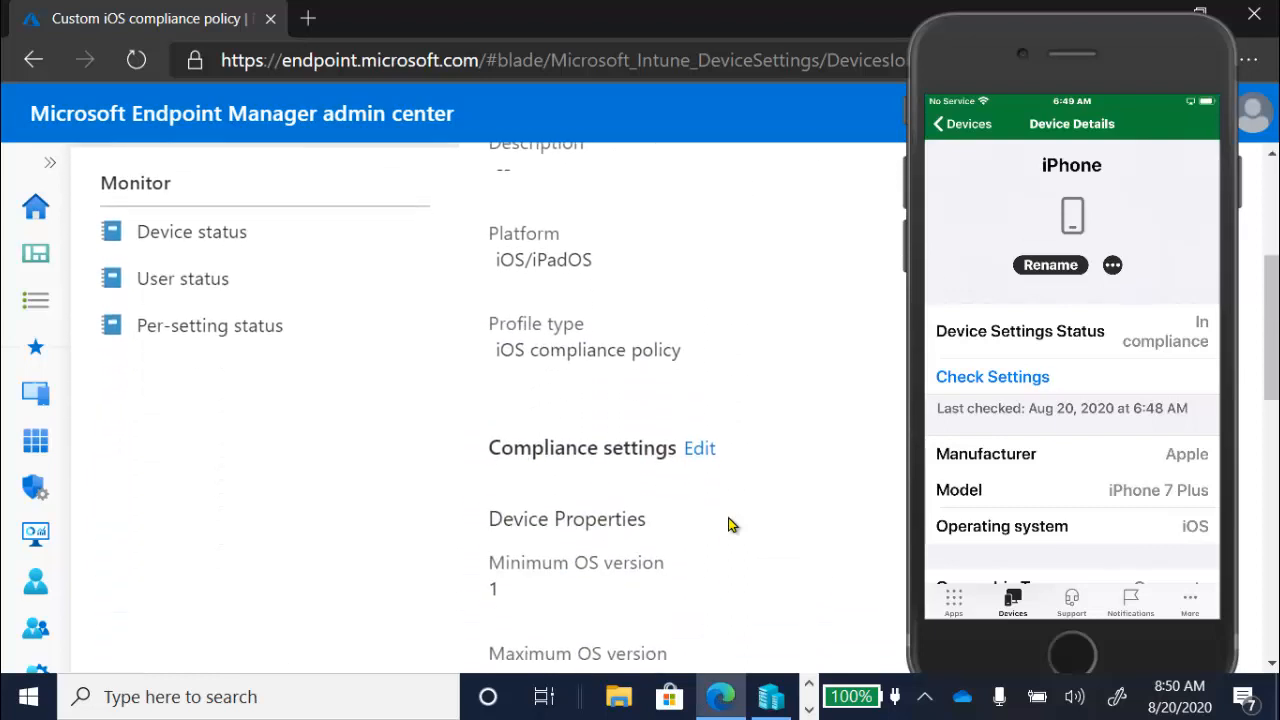
{"action": "left_click", "coordinate": [699, 387]}
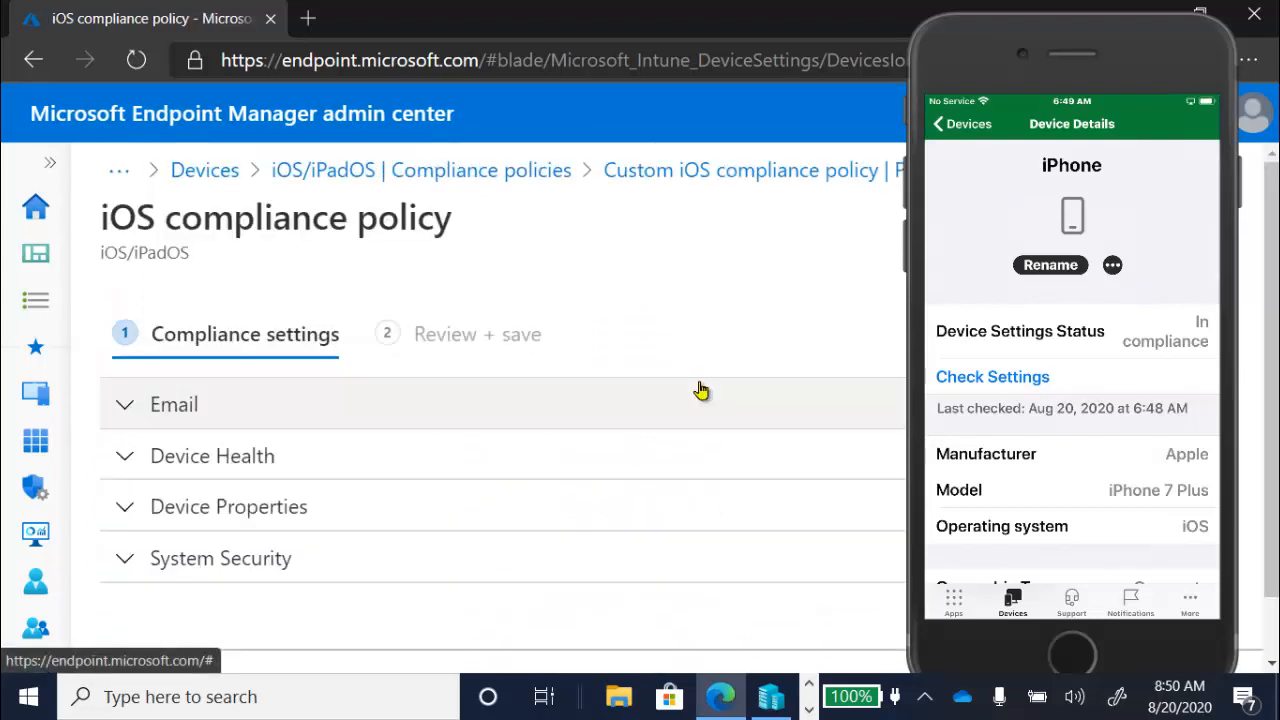
{"action": "left_click", "coordinate": [137, 506]}
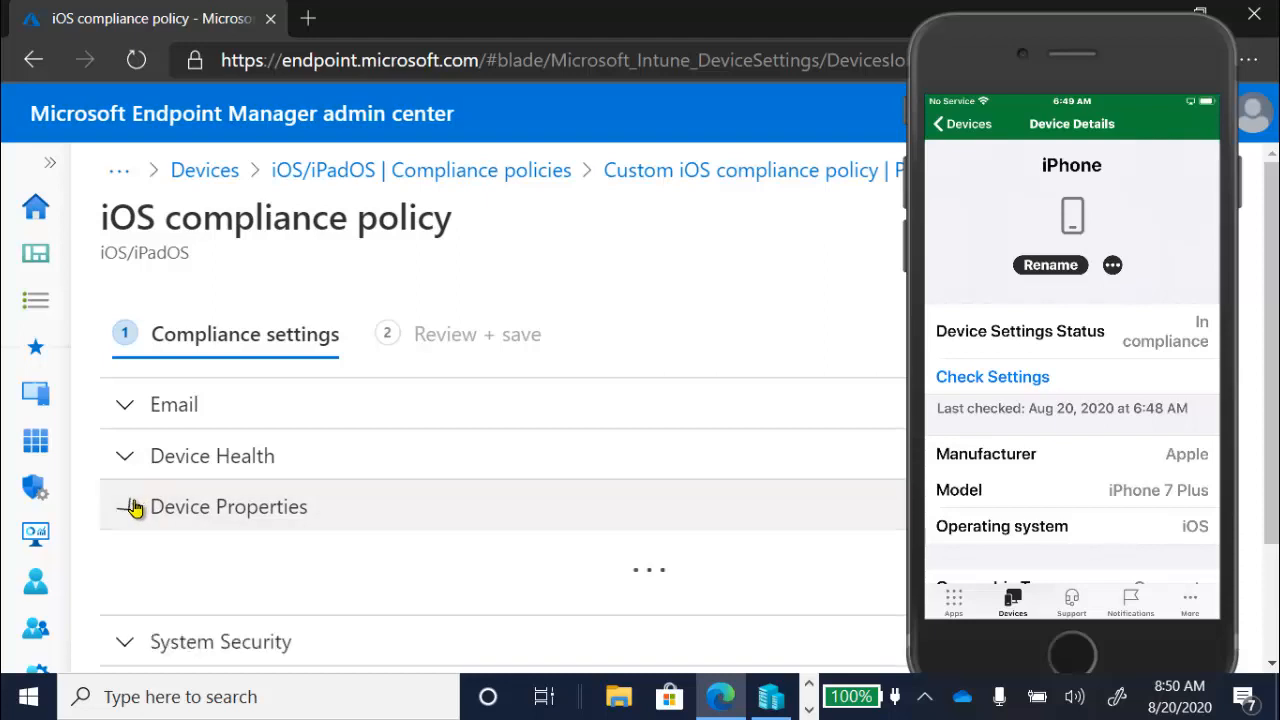
{"action": "scroll", "coordinate": [645, 588], "scroll_direction": "down", "scroll_amount": 4}
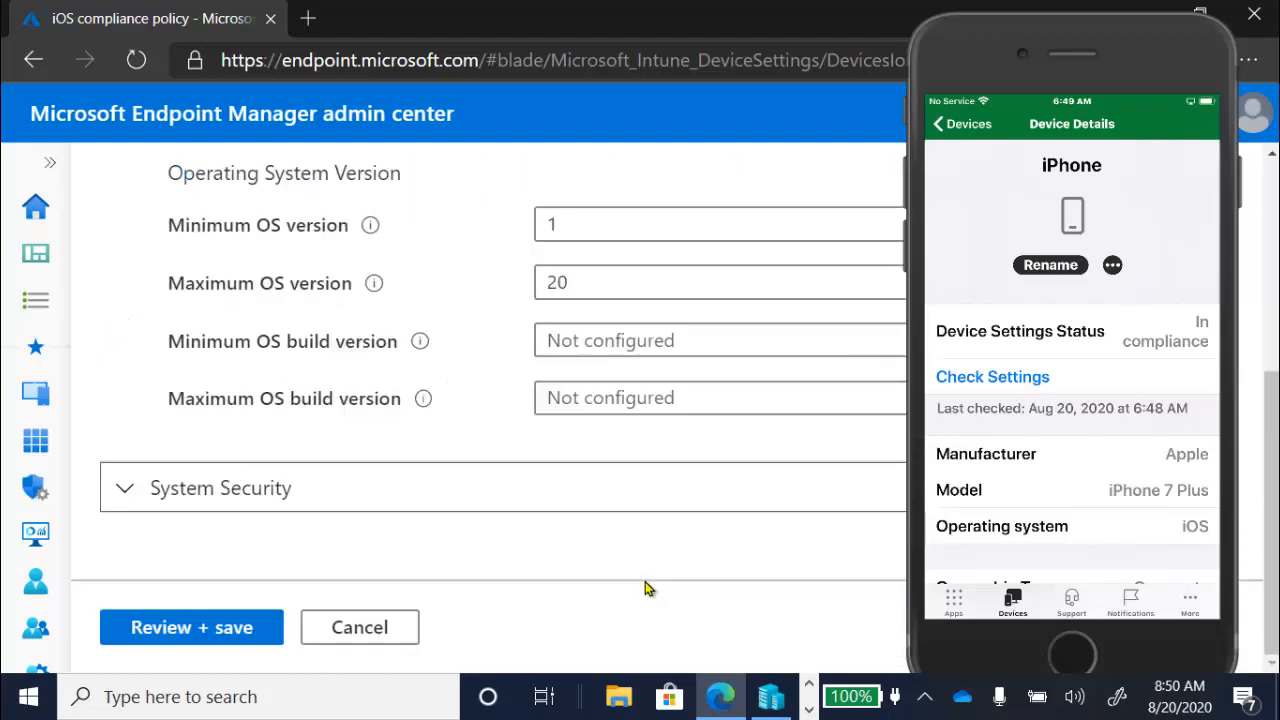
{"action": "left_click", "coordinate": [610, 281]}
{"action": "type", "text": "20"}
{"action": "key", "text": "BackSpace"}
{"action": "key", "text": "BackSpace"}
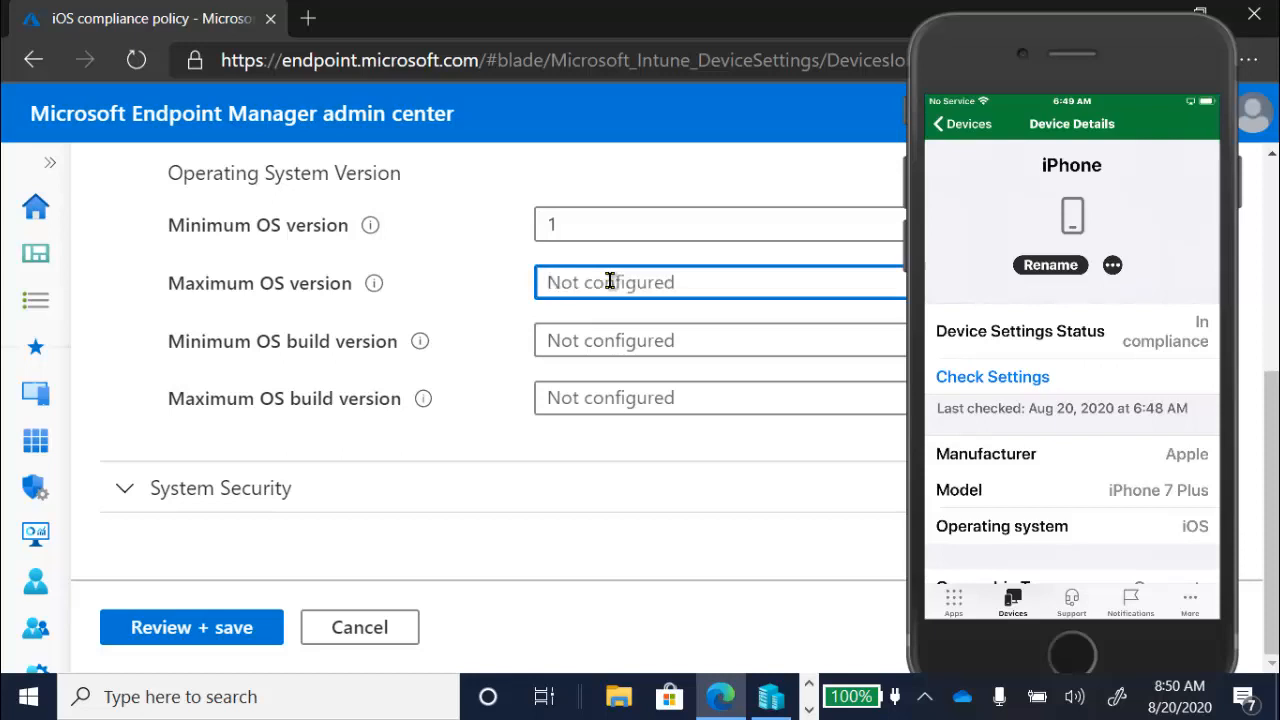
{"action": "type", "text": "5"}
- Review the summary of the lowered OS version limit and save the Custom iOS compliance policy
{"action": "left_click", "coordinate": [176, 630]}
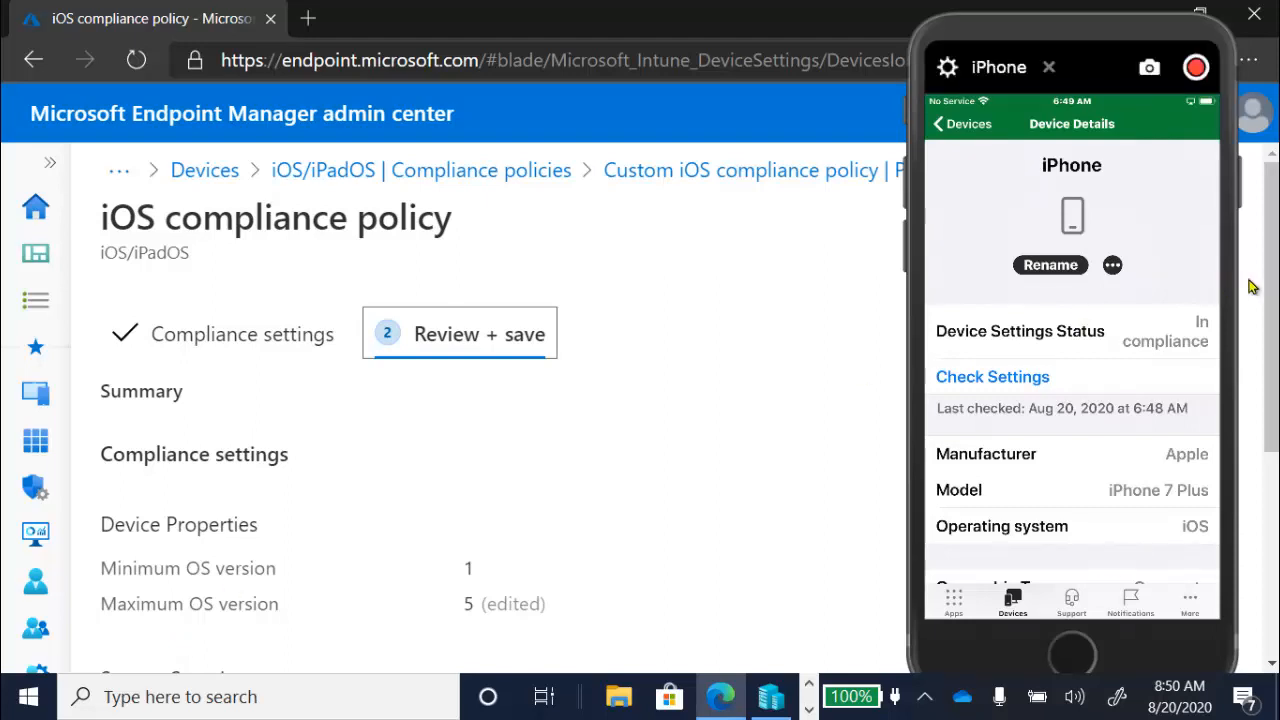
{"action": "scroll", "coordinate": [1268, 288], "scroll_direction": "down", "scroll_amount": 4}
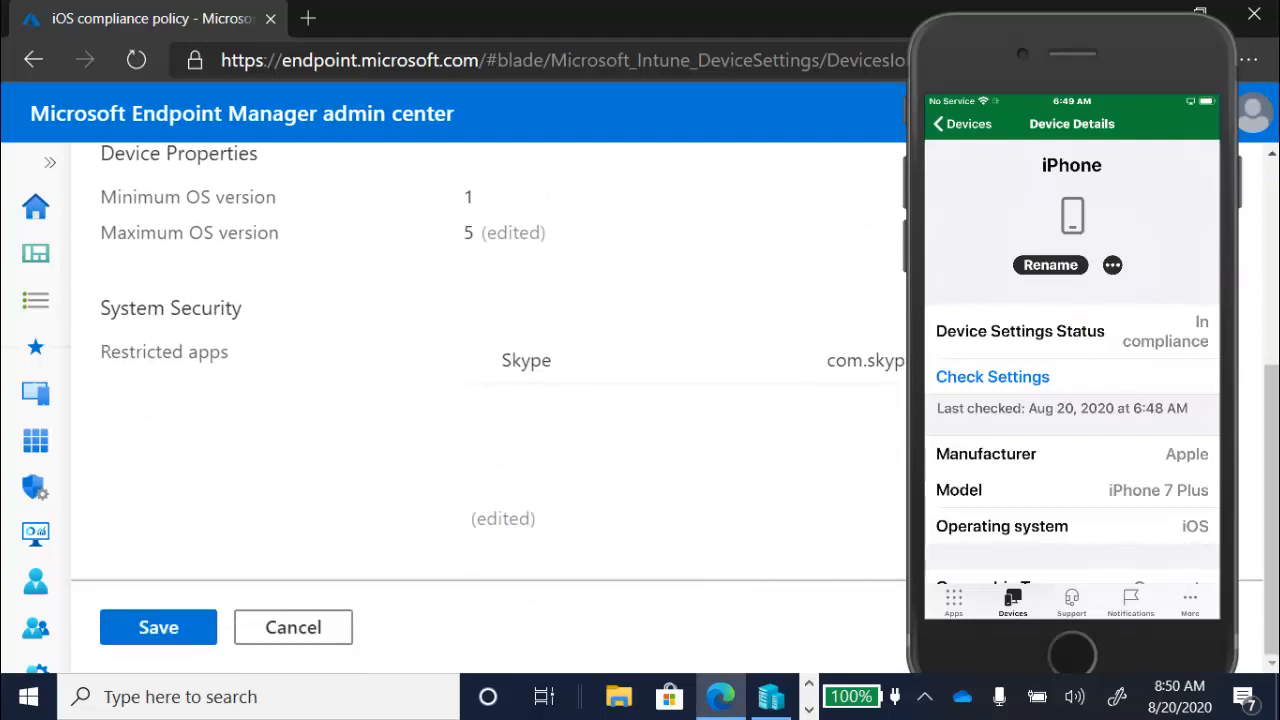
{"action": "left_click", "coordinate": [163, 637]}
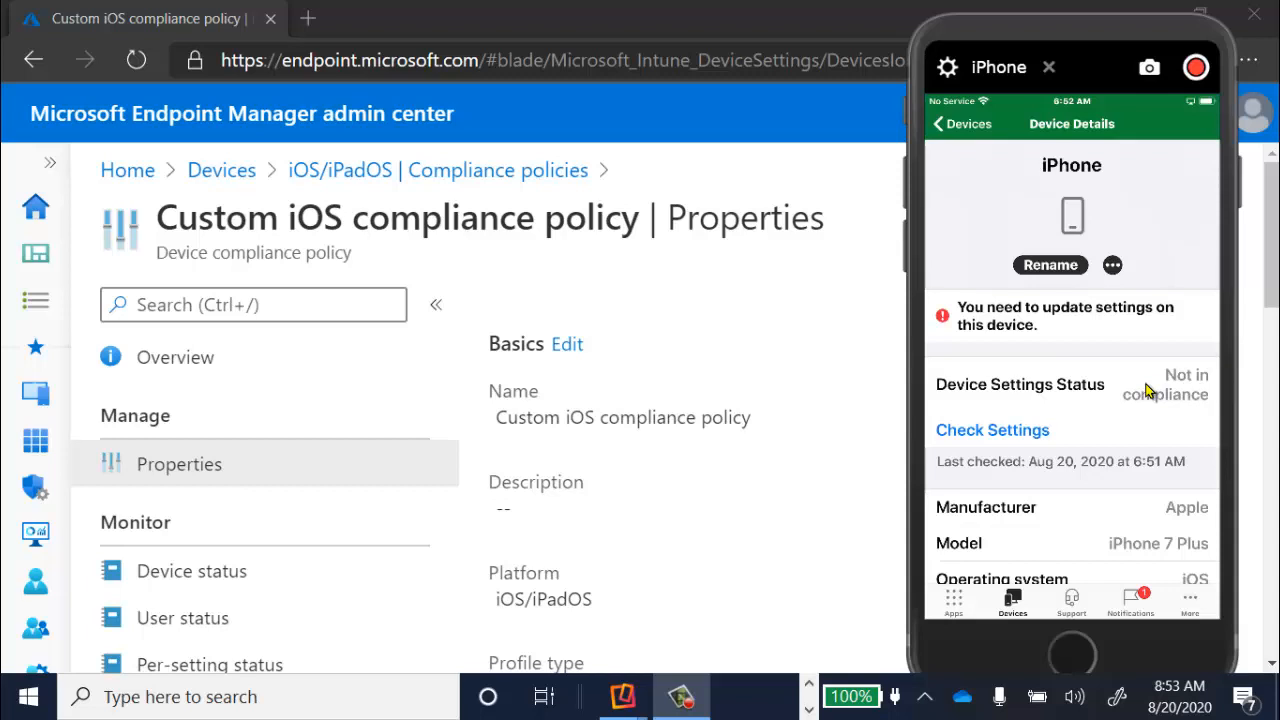
- Close the mirrored iPhone screen and open the Devices overview in the Endpoint Manager admin center
{"action": "left_click", "coordinate": [1048, 68]}
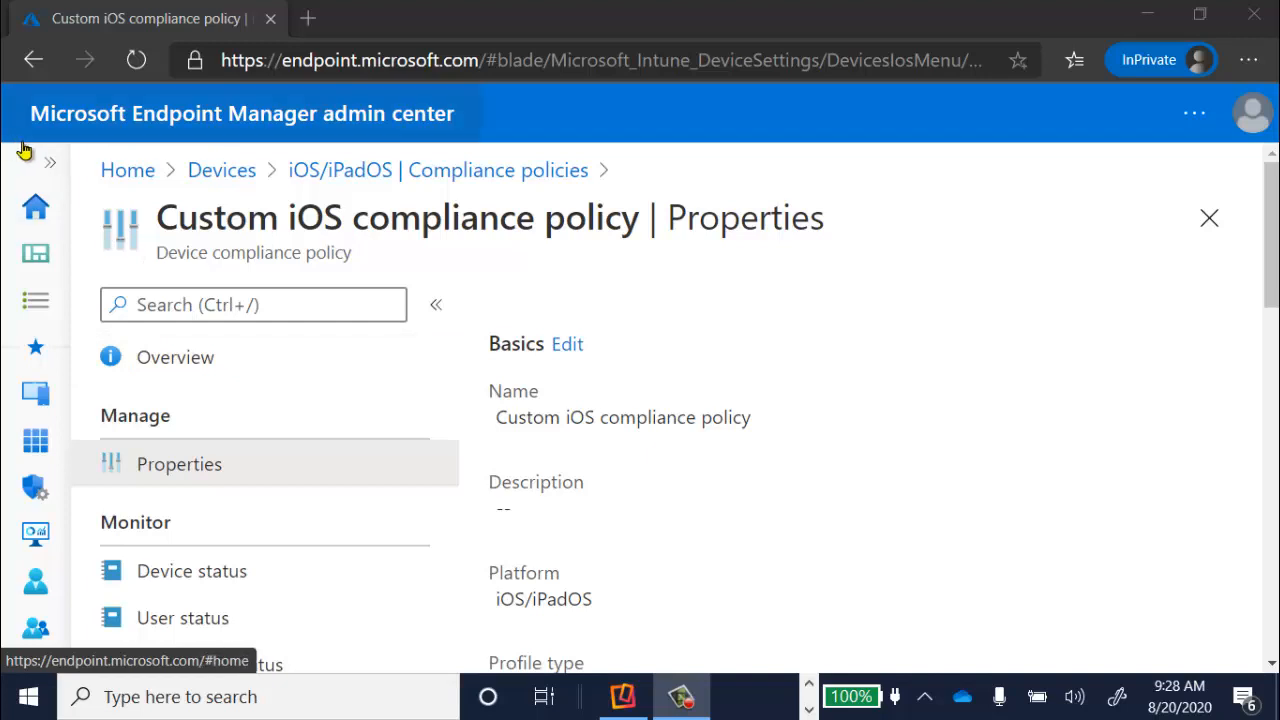
{"action": "left_click", "coordinate": [46, 163]}
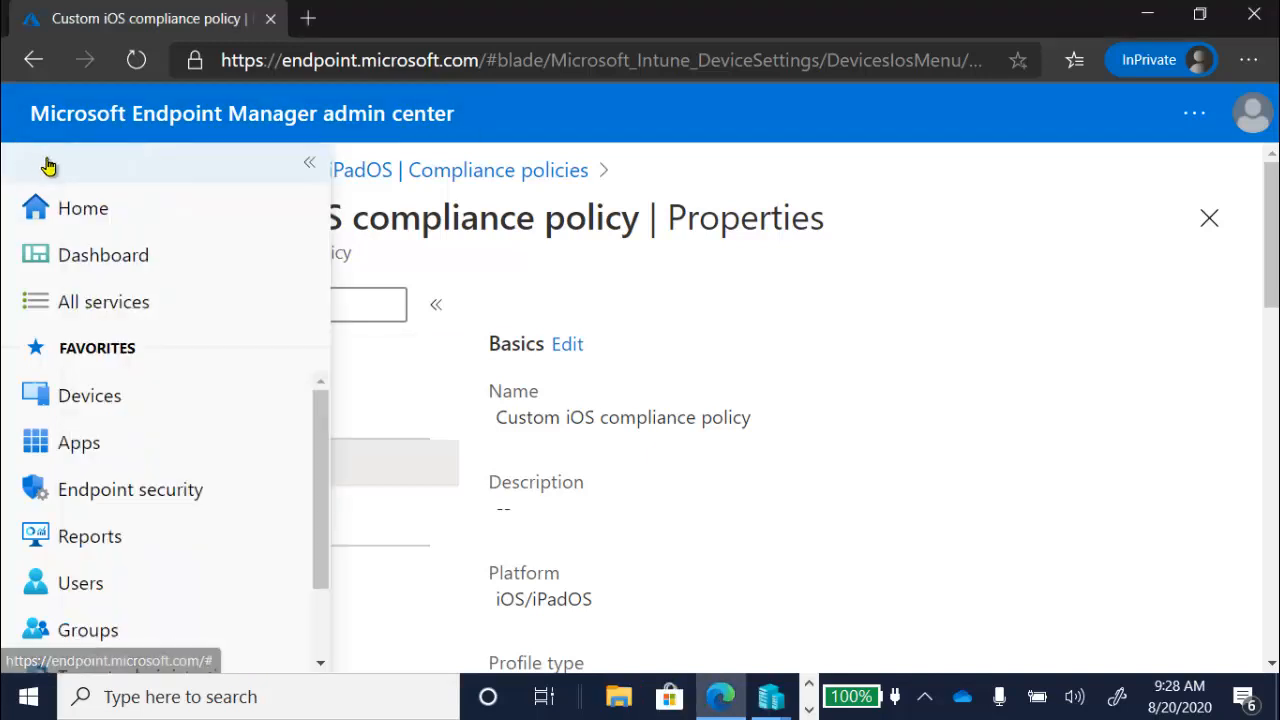
{"action": "left_click", "coordinate": [144, 410]}
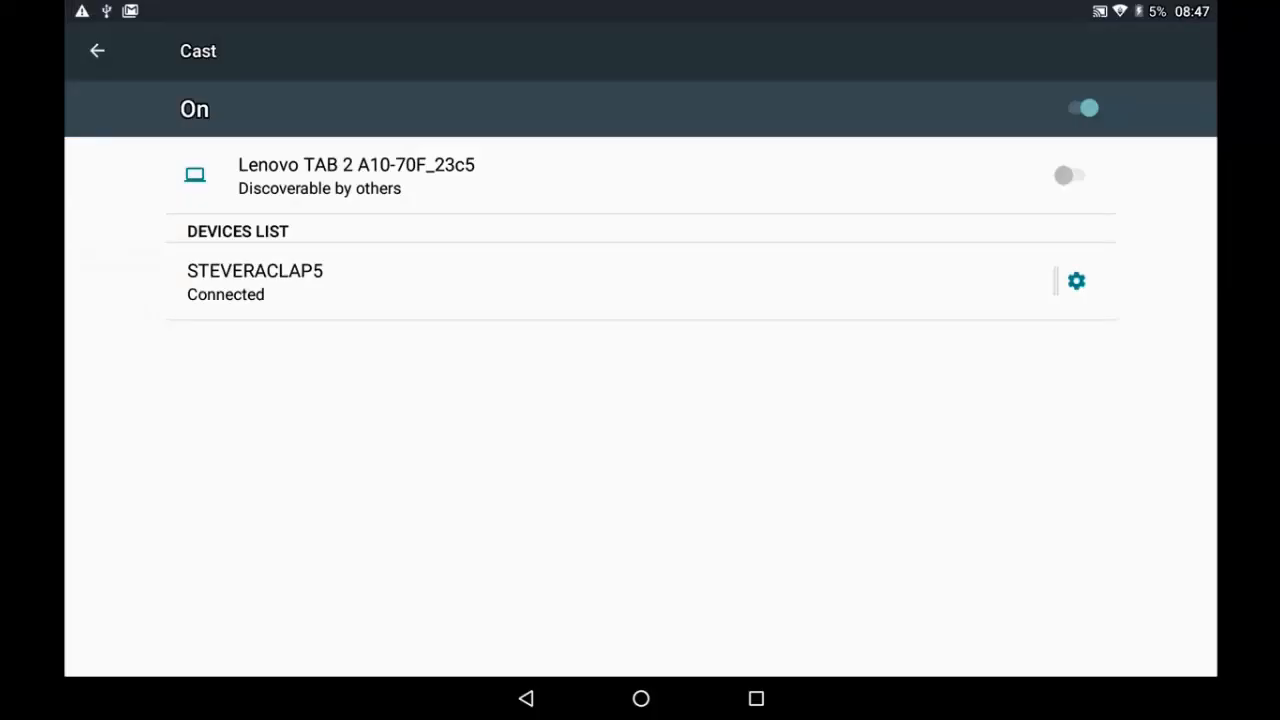
- On the Android tablet, open the Company Portal from the Work folder and check the tablet's device details and settings status
{"action": "left_click", "coordinate": [641, 698]}
{"action": "left_click", "coordinate": [641, 698]}
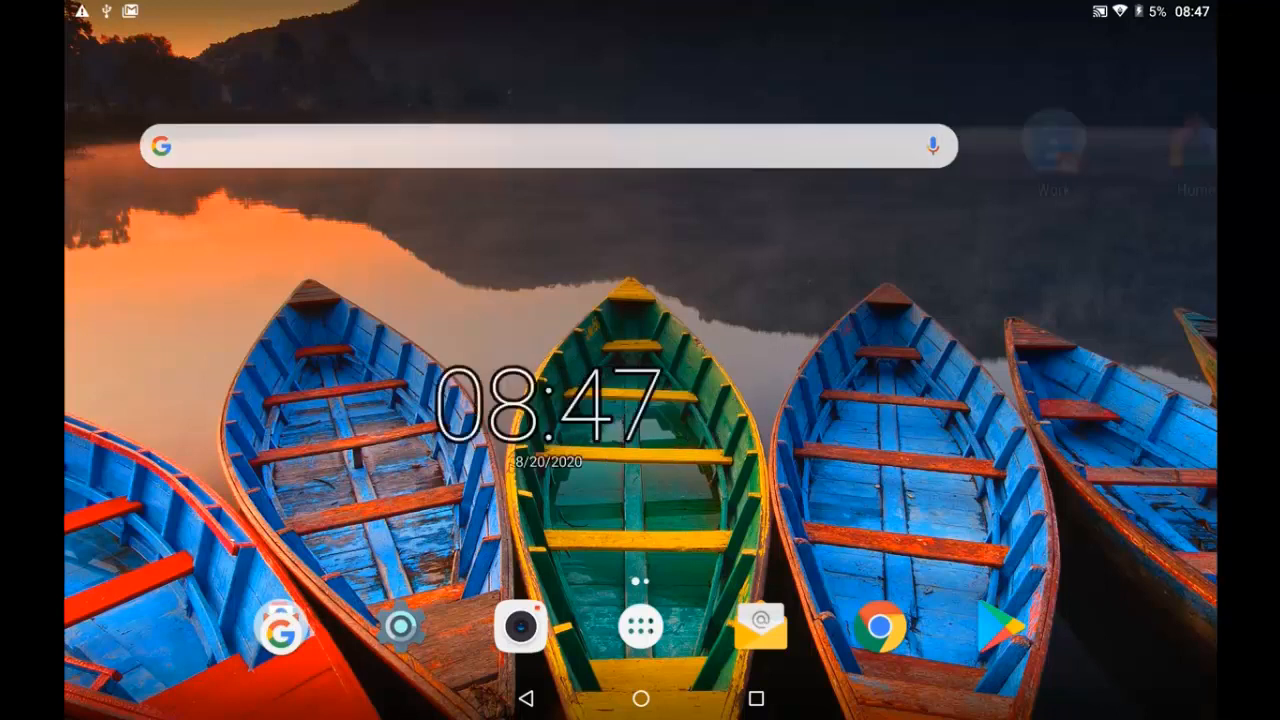
{"action": "left_click_drag", "start_coordinate": [1054, 140], "coordinate": [600, 145]}
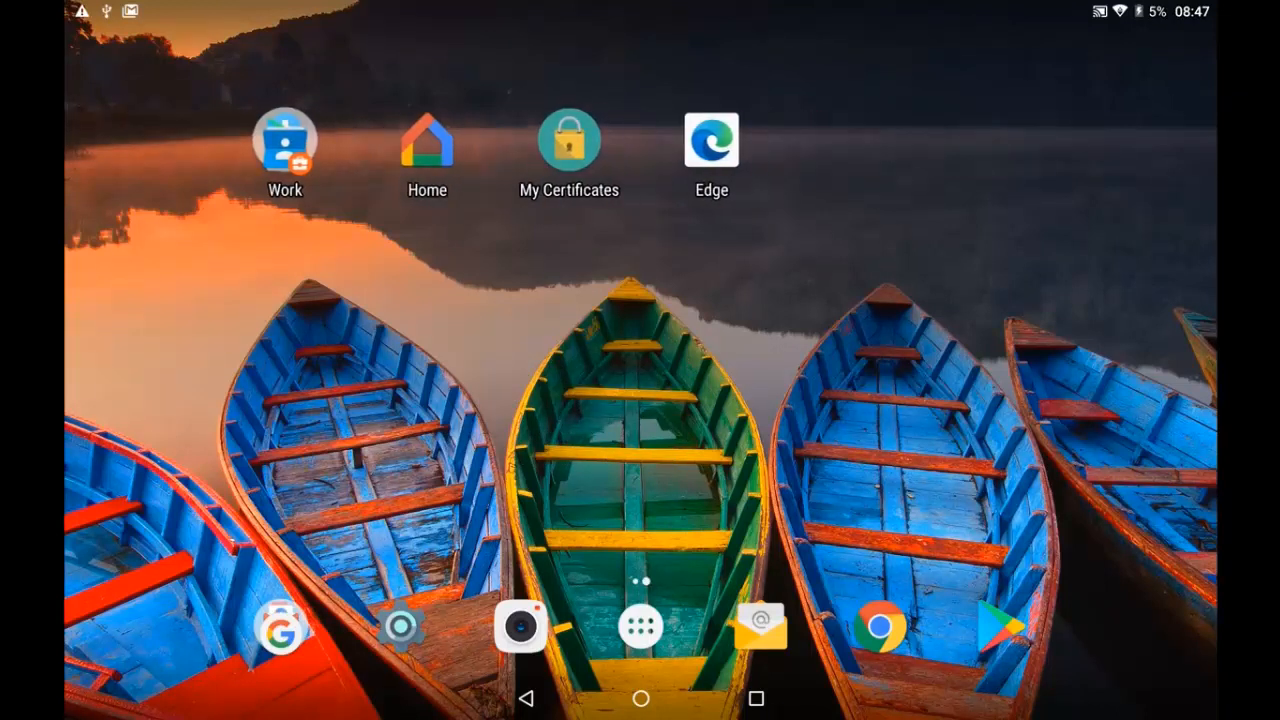
{"action": "left_click", "coordinate": [285, 140]}
{"action": "left_click", "coordinate": [263, 343]}
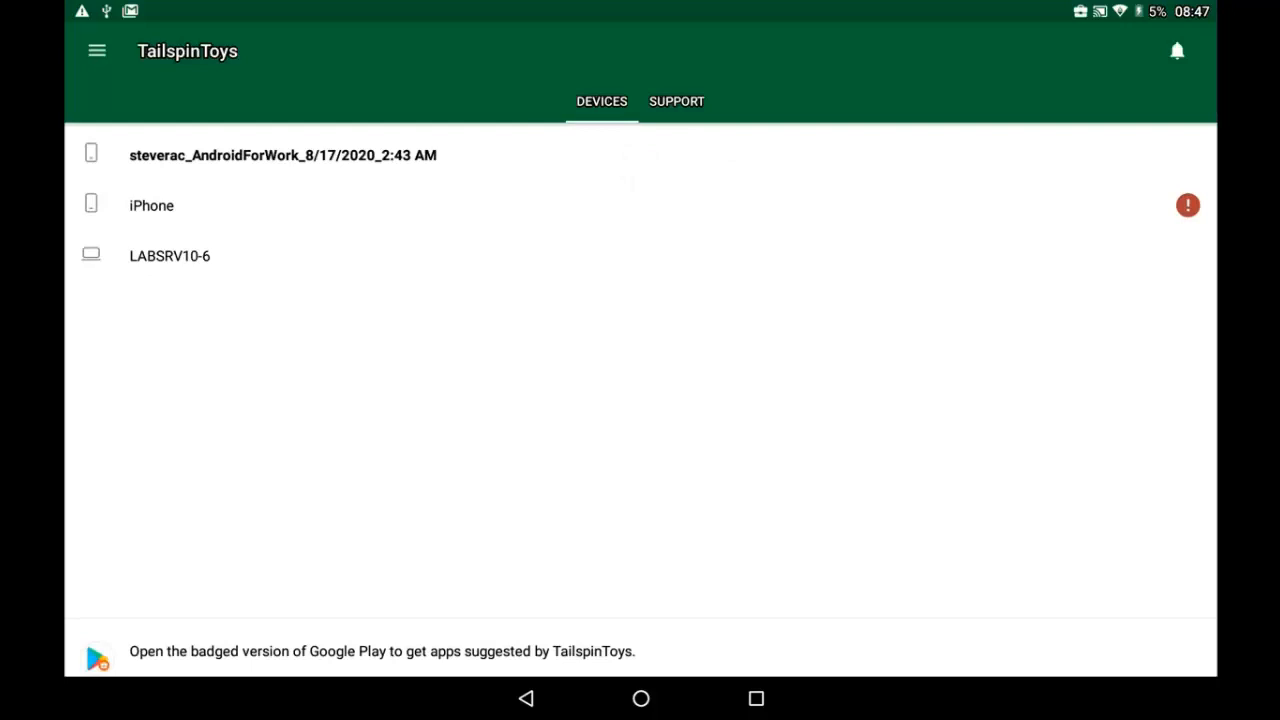
{"action": "left_click", "coordinate": [626, 155]}
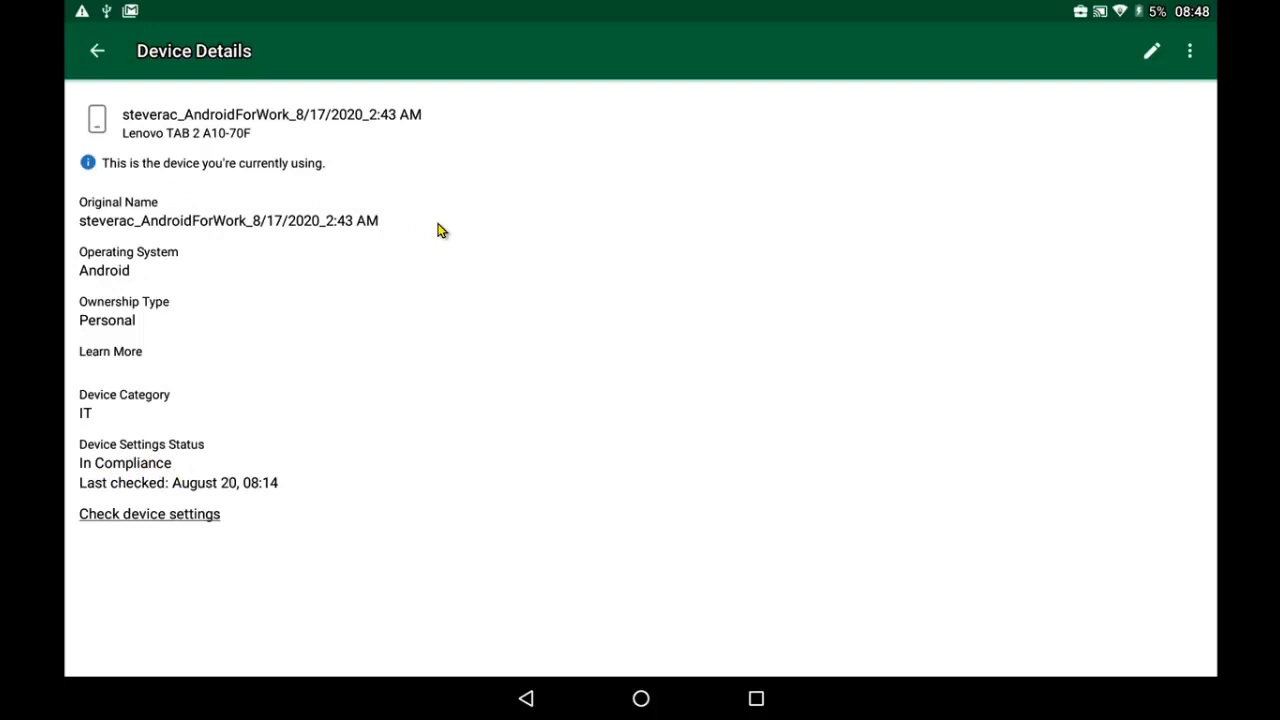
{"action": "key", "text": "Escape"}
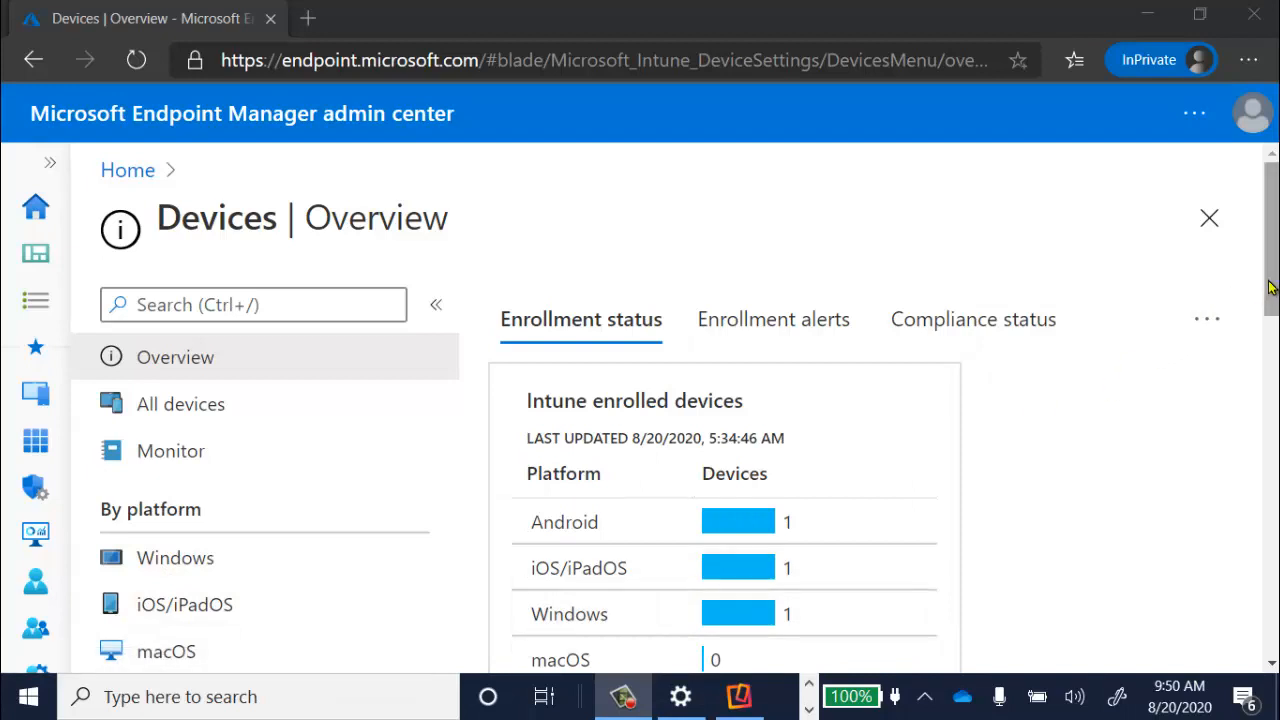
- In the admin center, show the OS version limits in the Custom Android Work Profile Compliance policy's properties
{"action": "scroll", "coordinate": [1268, 287], "scroll_direction": "down", "scroll_amount": 2}
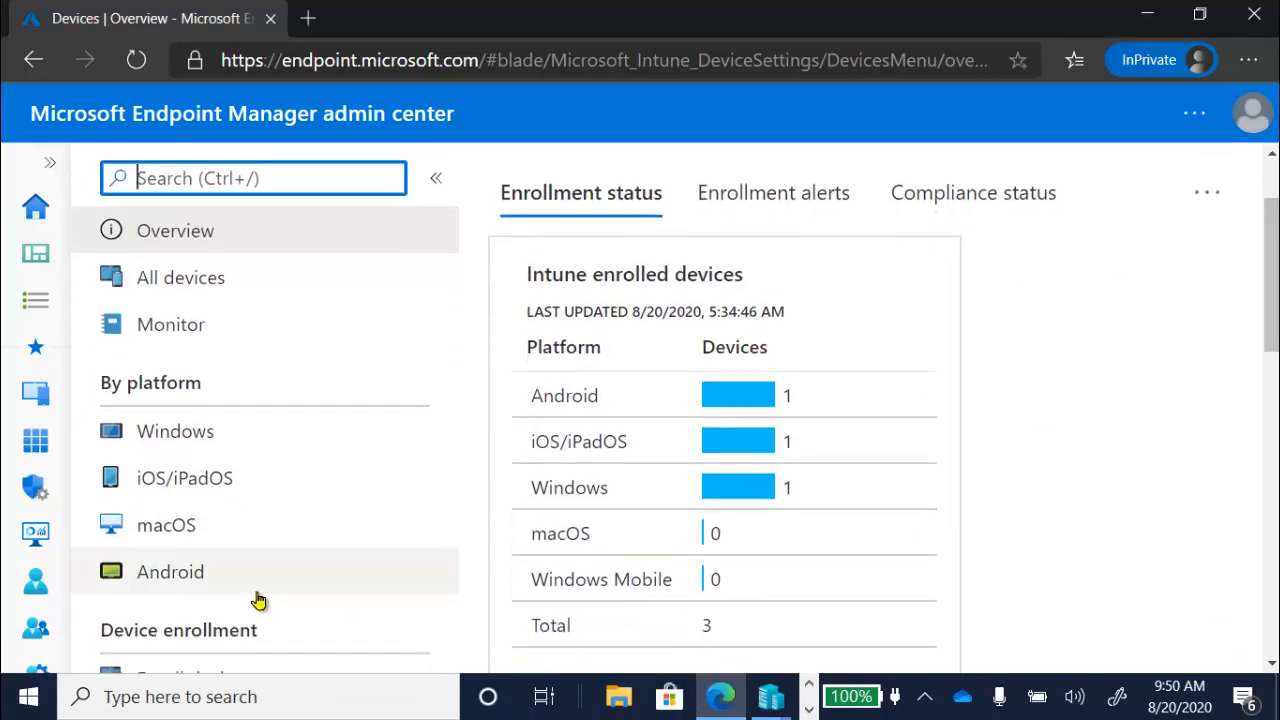
{"action": "left_click", "coordinate": [256, 594]}
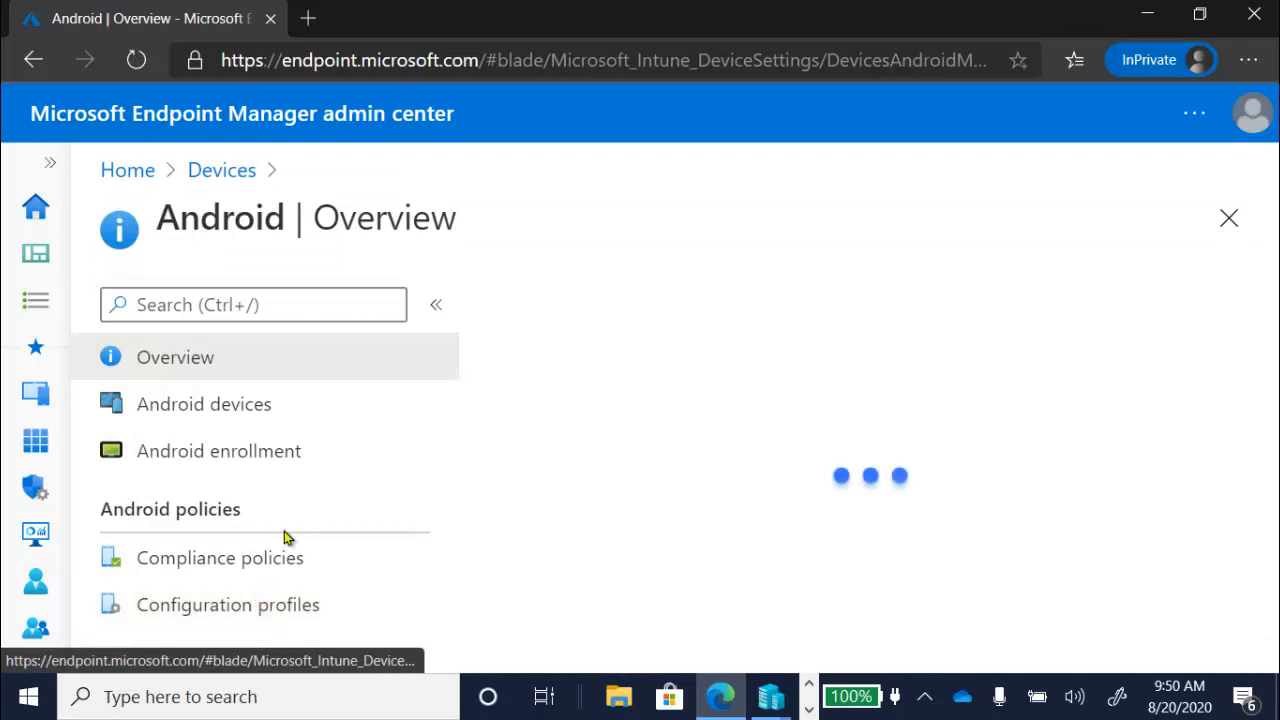
{"action": "left_click", "coordinate": [294, 560]}
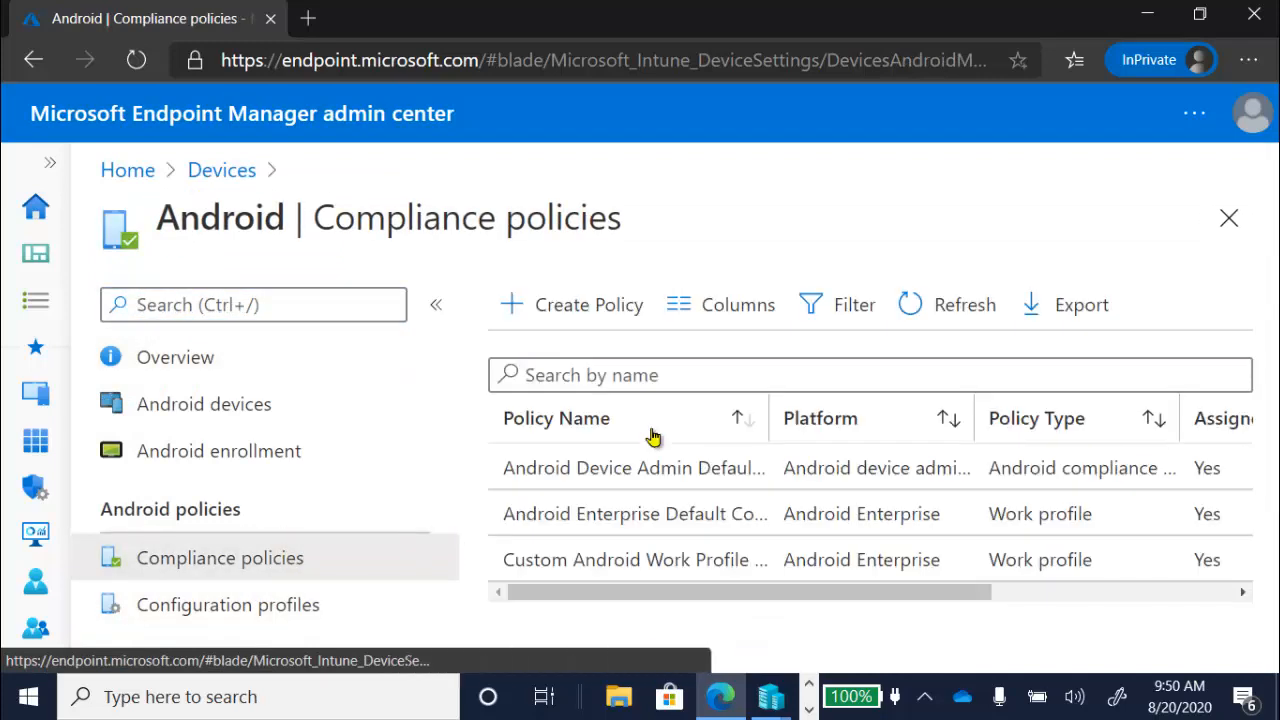
{"action": "left_click", "coordinate": [683, 557]}
{"action": "left_click", "coordinate": [224, 481]}
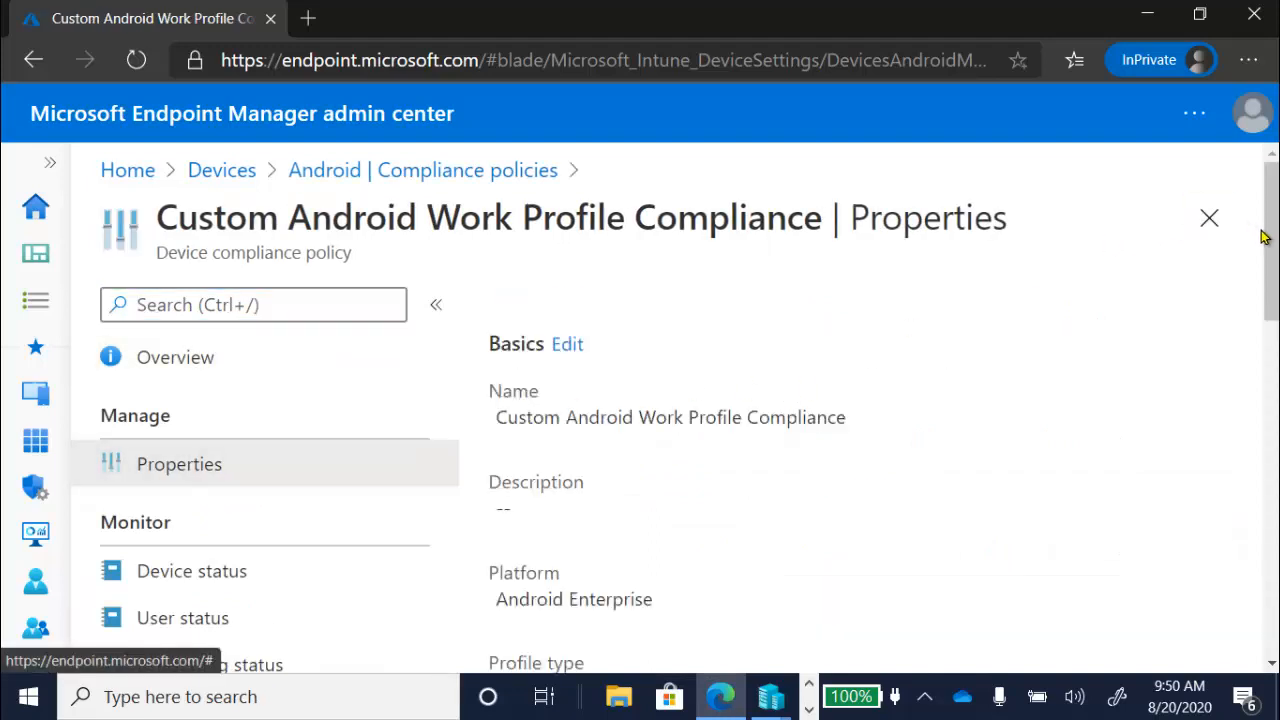
{"action": "scroll", "coordinate": [1262, 234], "scroll_direction": "down", "scroll_amount": 4}
{"action": "scroll", "coordinate": [1270, 350], "scroll_direction": "down", "scroll_amount": 2}
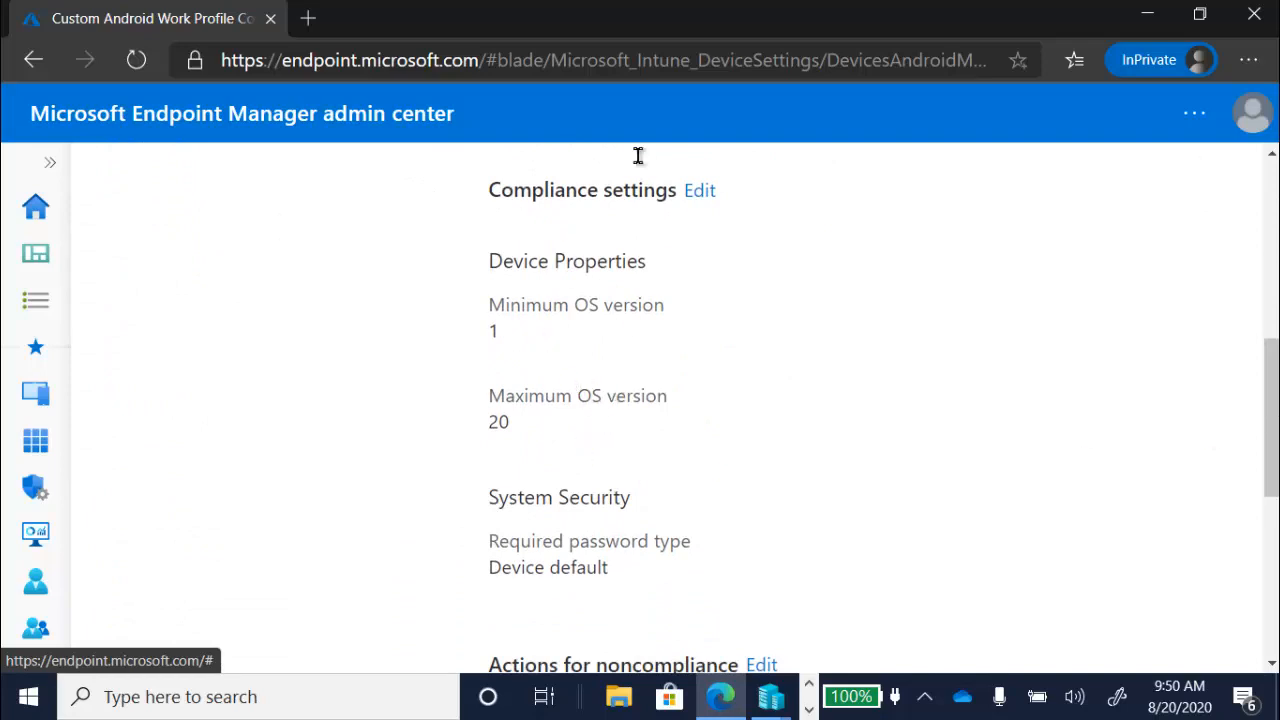
{"action": "left_click_drag", "start_coordinate": [640, 23], "coordinate": [35, 287]}
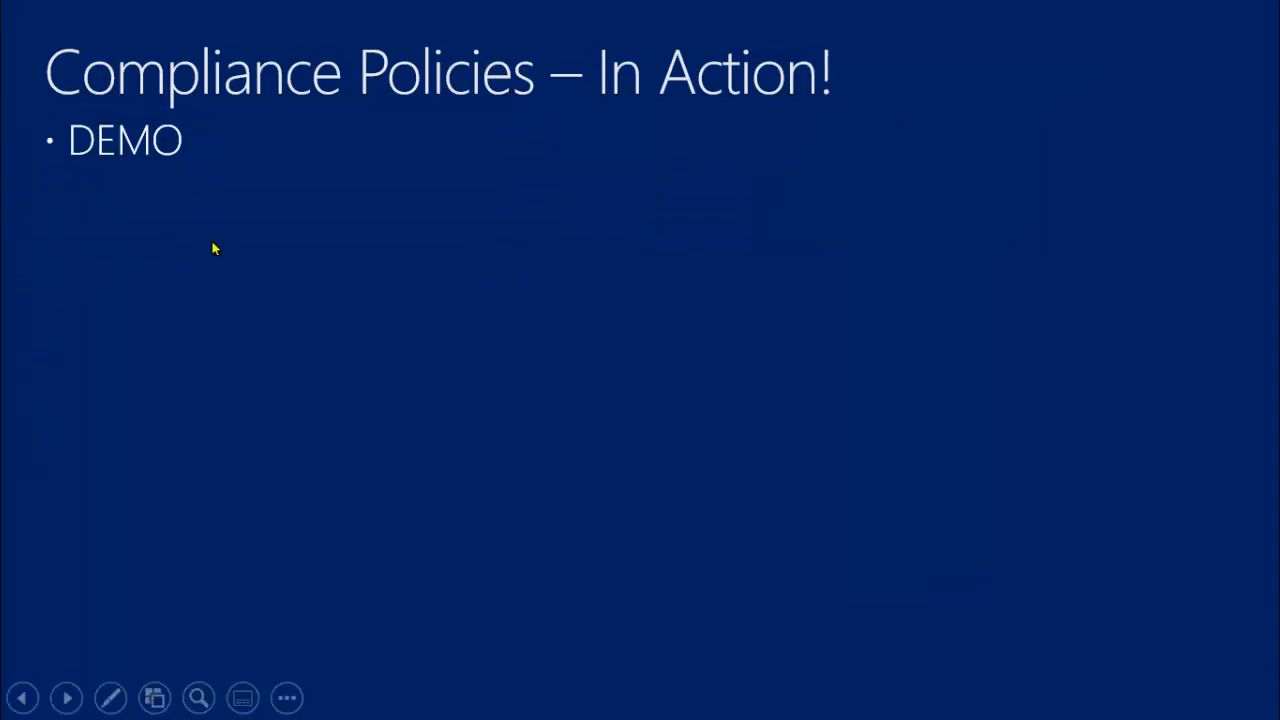
{"action": "left_click", "coordinate": [283, 263]}
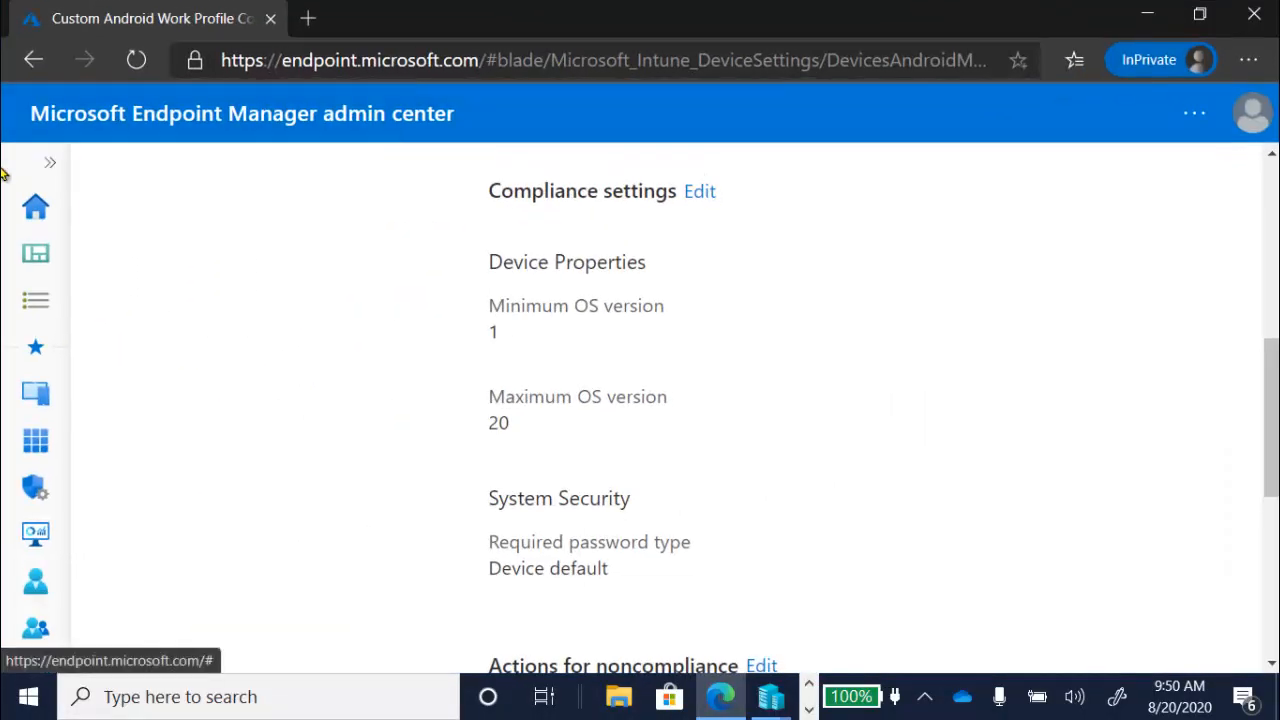
- Open the Troubleshoot page of Troubleshooting + support, search for the enrolled devices' owner and select that account for troubleshooting
{"action": "left_click", "coordinate": [46, 166]}
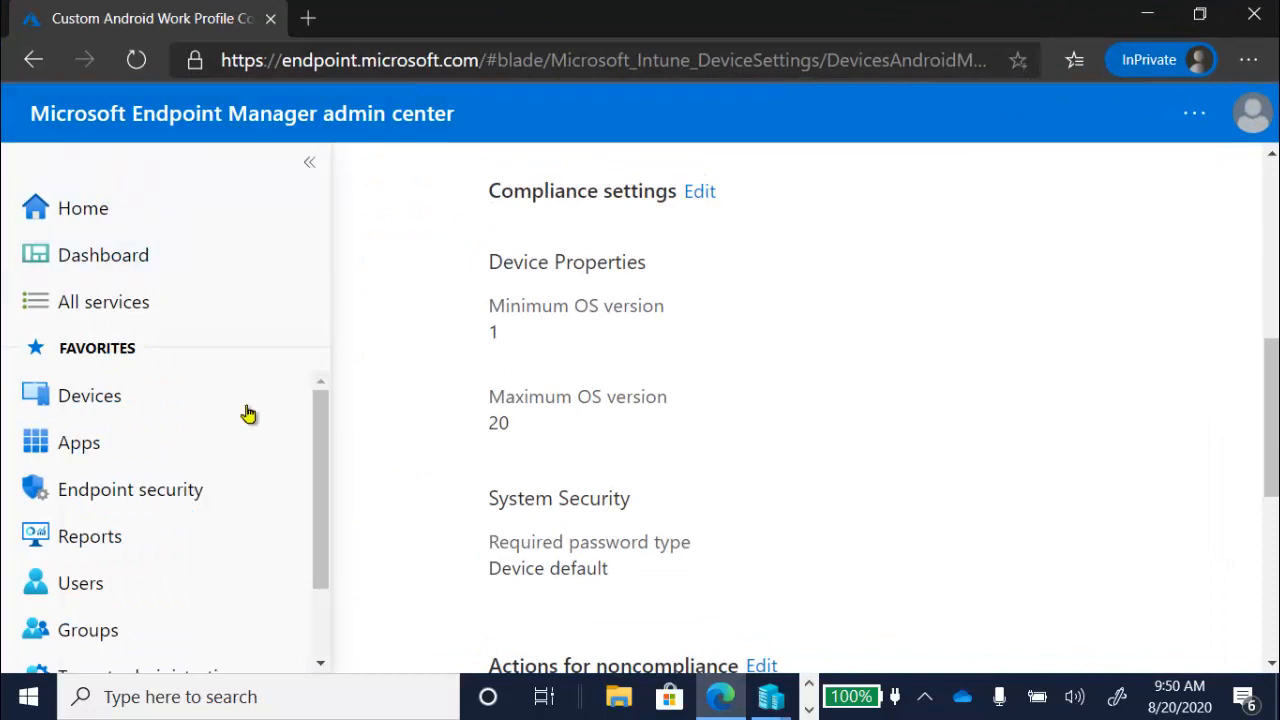
{"action": "left_click_drag", "start_coordinate": [323, 497], "coordinate": [323, 634]}
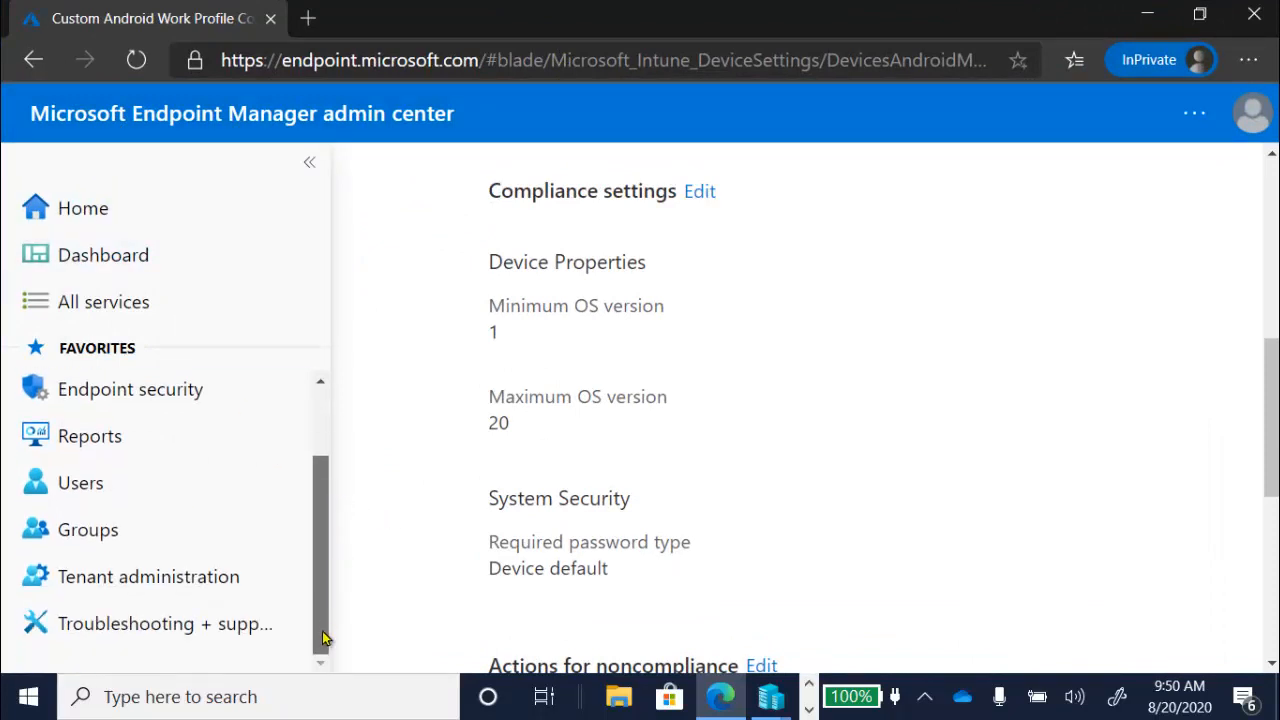
{"action": "left_click", "coordinate": [197, 620]}
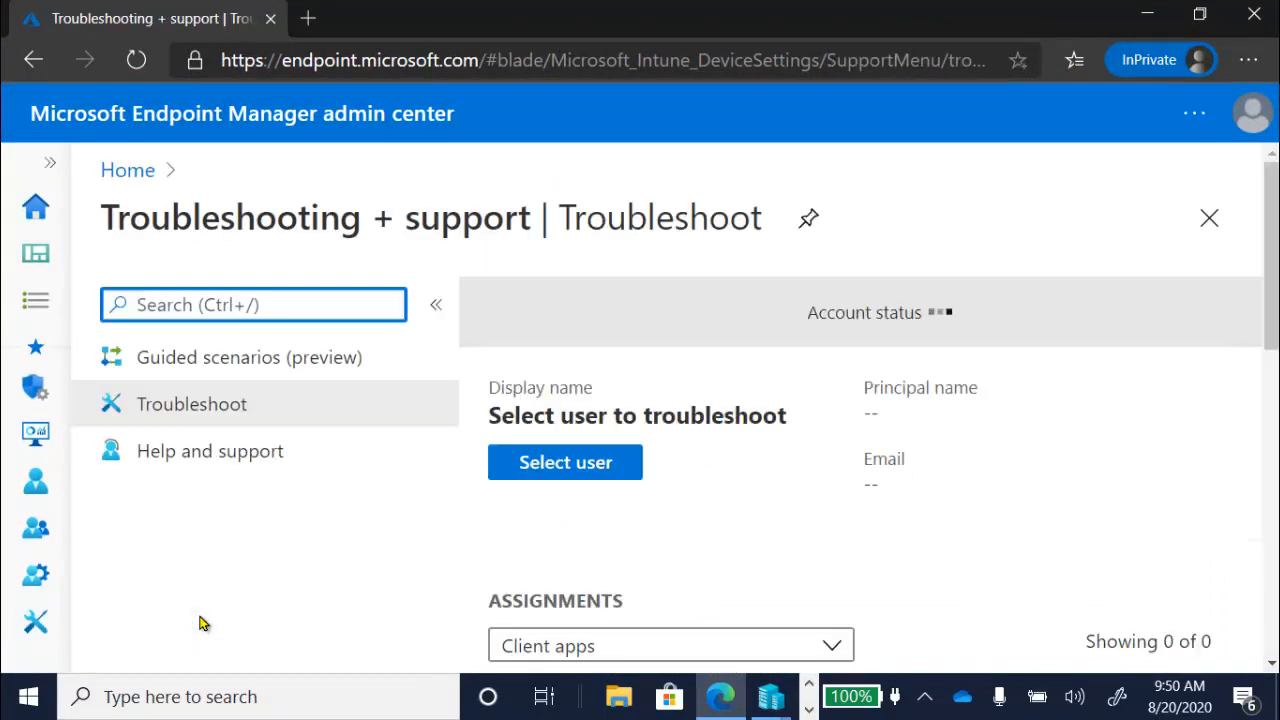
{"action": "left_click", "coordinate": [558, 467]}
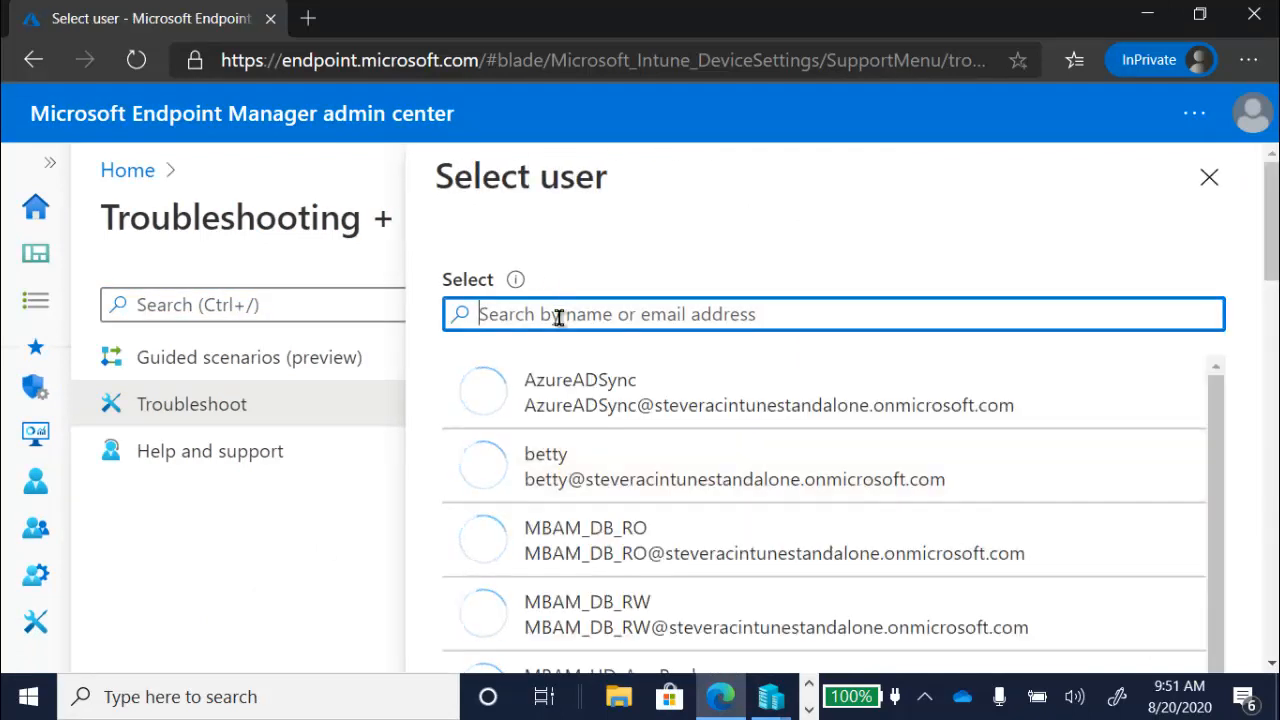
{"action": "left_click", "coordinate": [558, 316]}
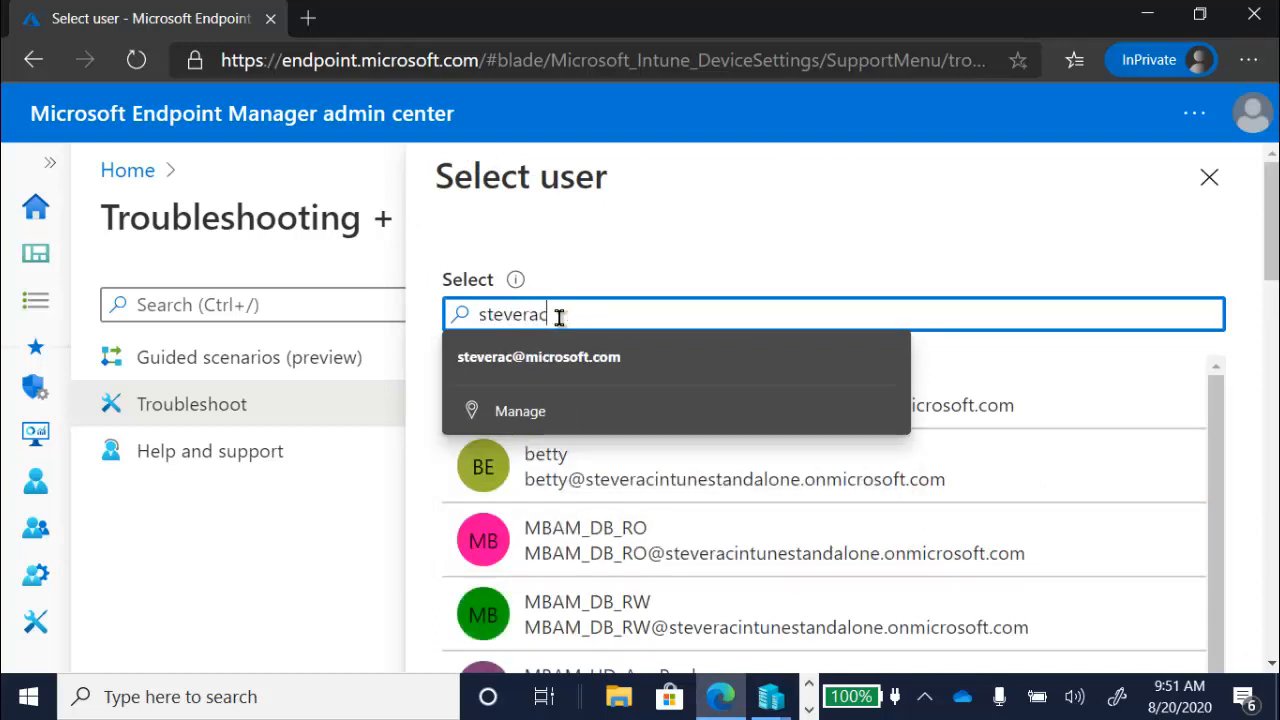
{"action": "left_click", "coordinate": [966, 405]}
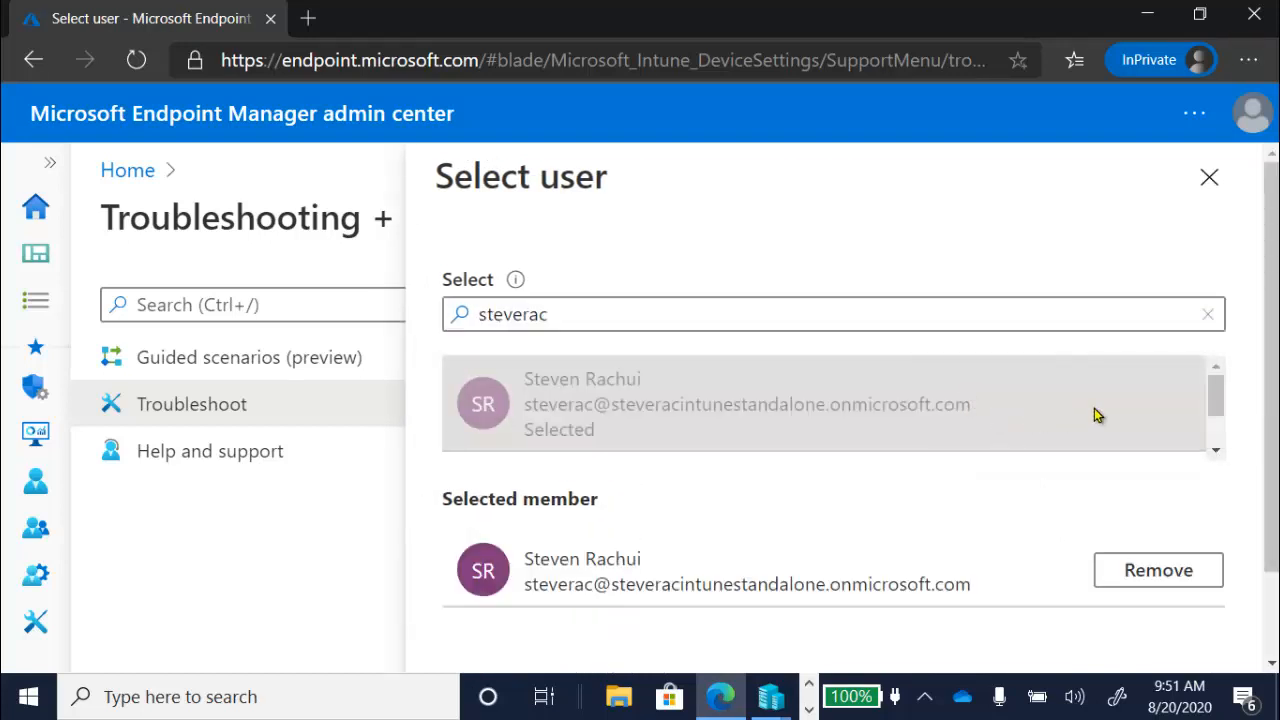
{"action": "scroll", "coordinate": [1000, 500], "scroll_direction": "down", "scroll_amount": 2}
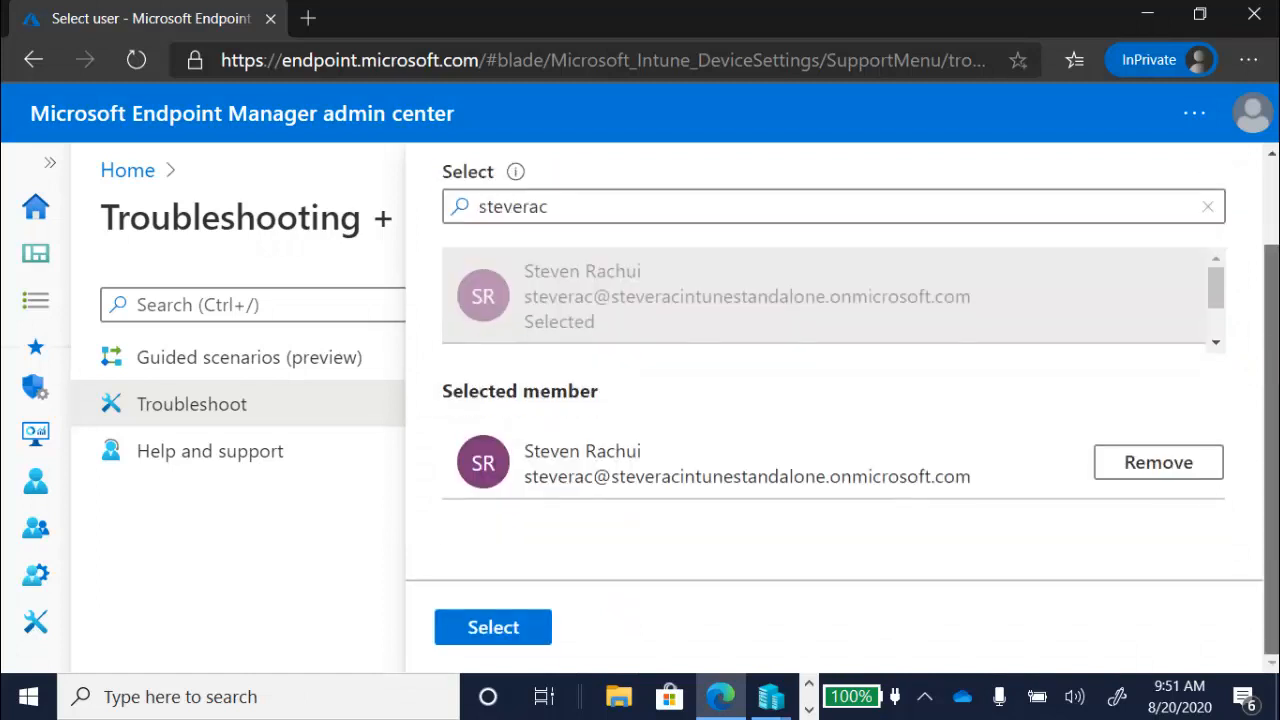
{"action": "left_click", "coordinate": [512, 630]}
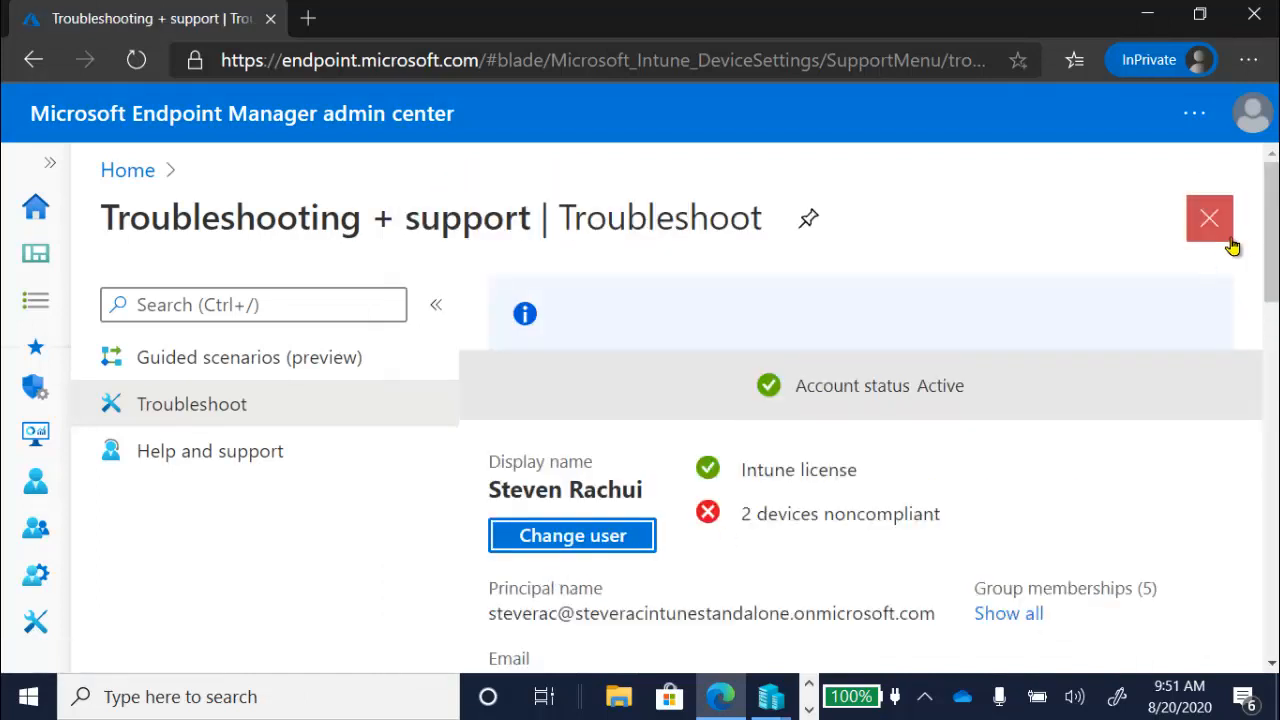
- On the Troubleshoot page, switch the user's assignments from client apps to compliance policies and show the full list
{"action": "left_click_drag", "start_coordinate": [1274, 252], "coordinate": [1277, 375]}
{"action": "left_click", "coordinate": [828, 287]}
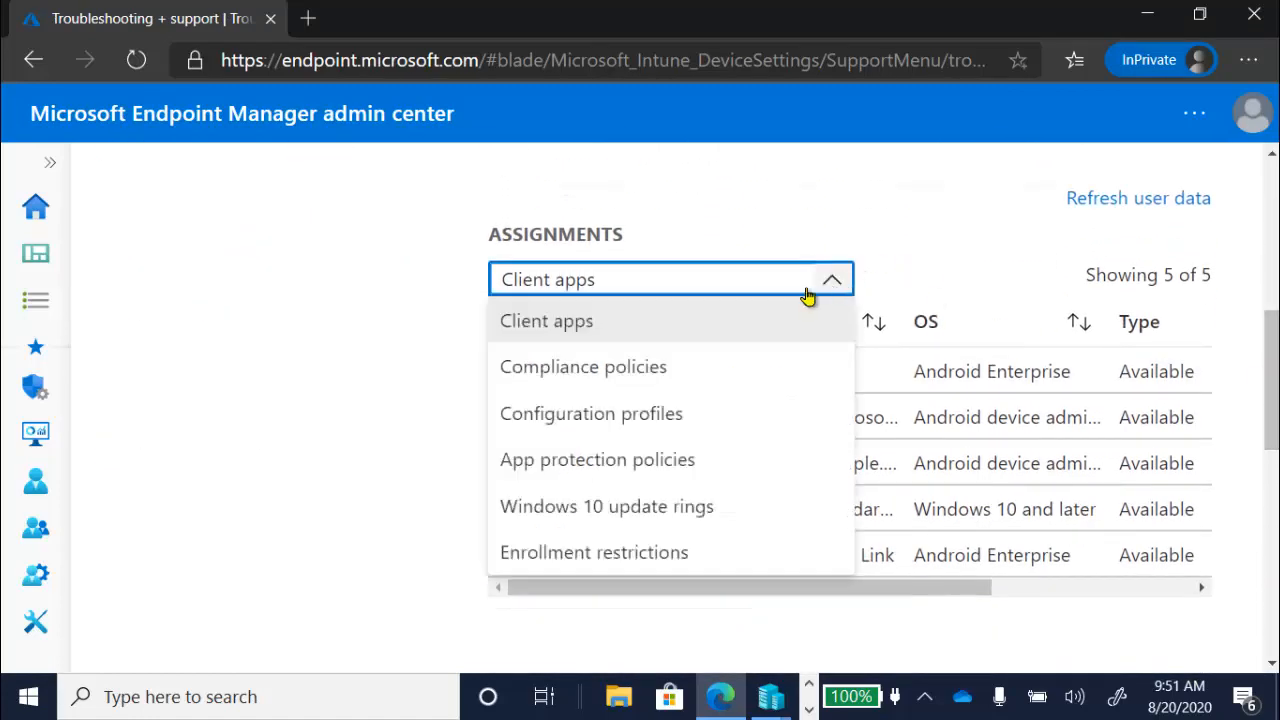
{"action": "left_click", "coordinate": [720, 366]}
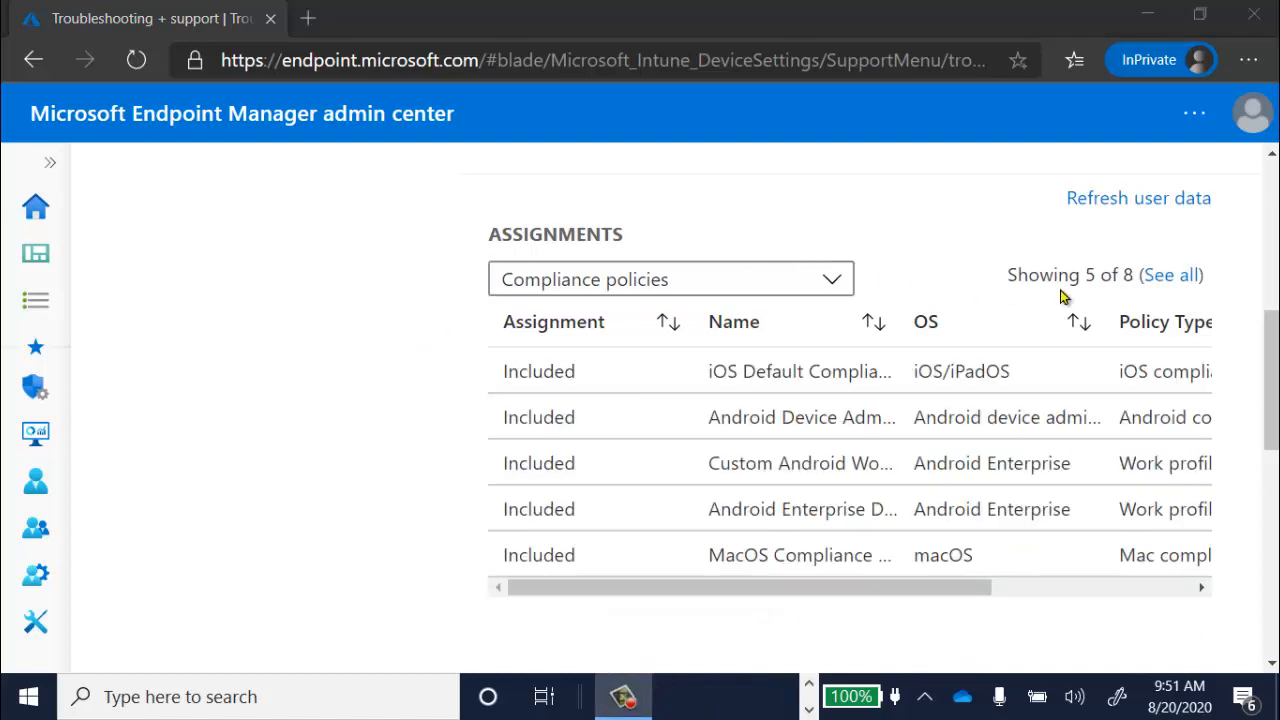
{"action": "left_click", "coordinate": [1182, 278]}
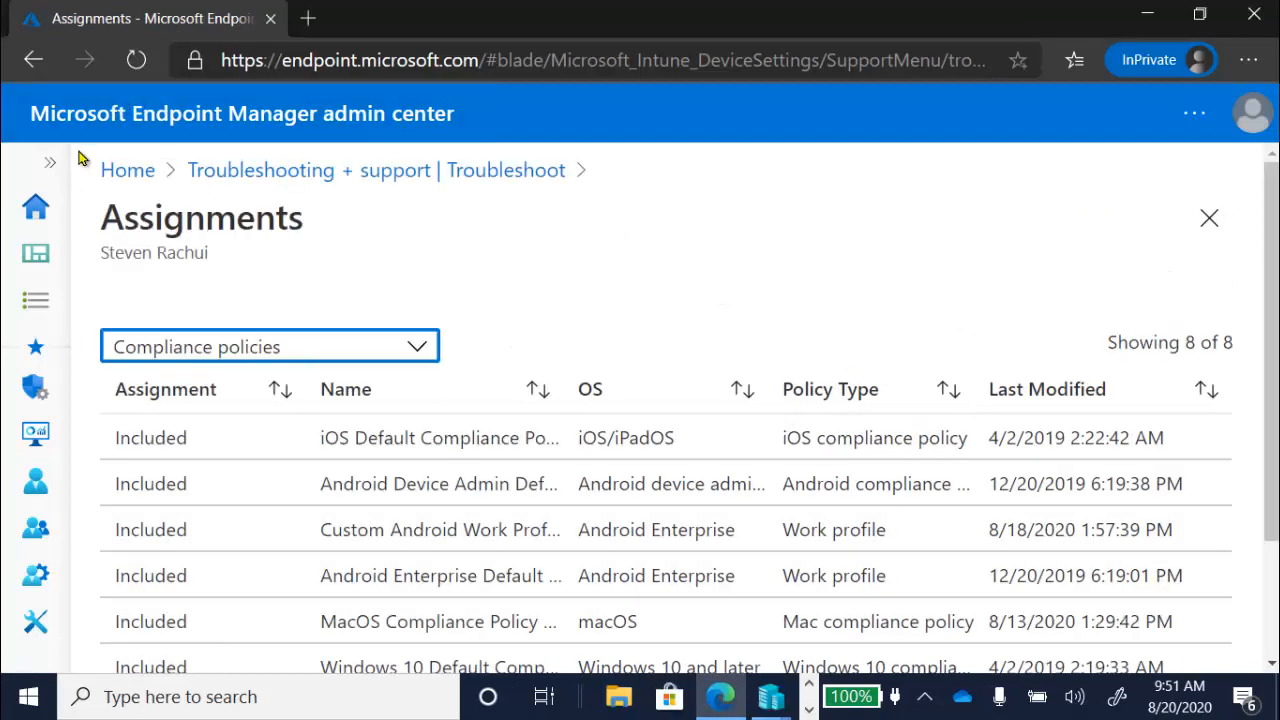
- Return to the Troubleshoot page and open the iPhone from the user's devices list
{"action": "left_click", "coordinate": [49, 163]}
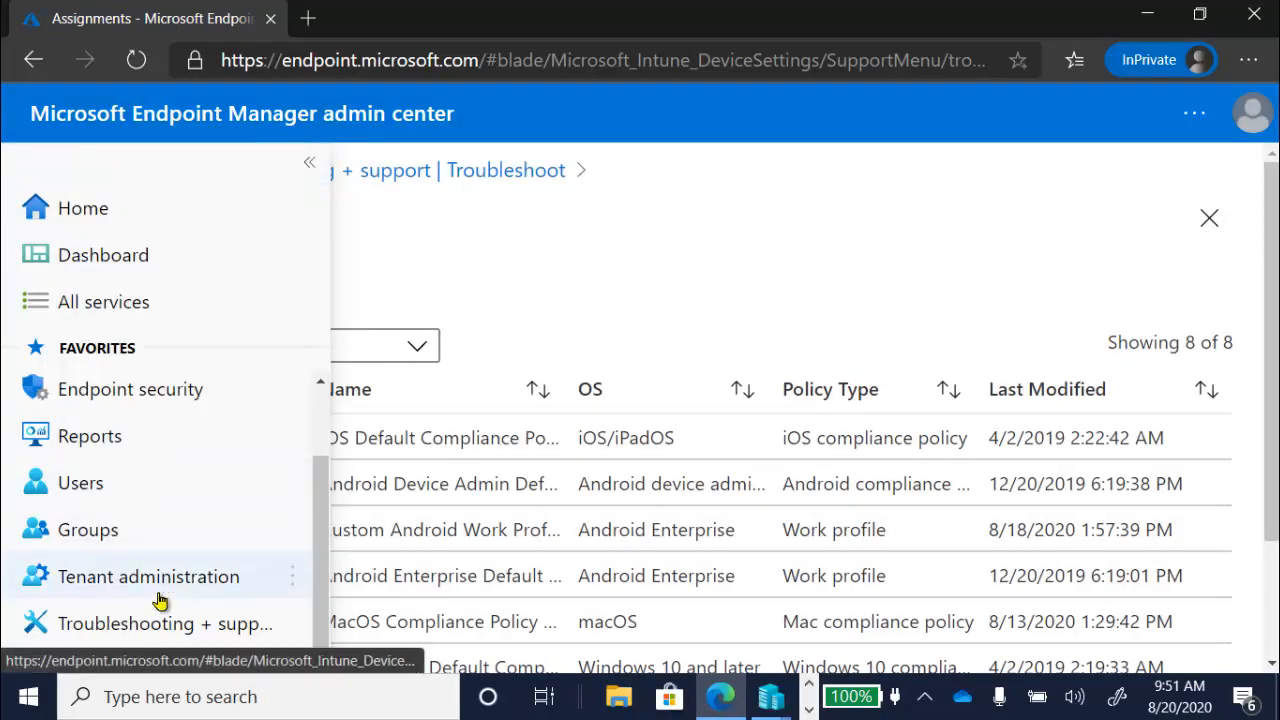
{"action": "left_click", "coordinate": [171, 632]}
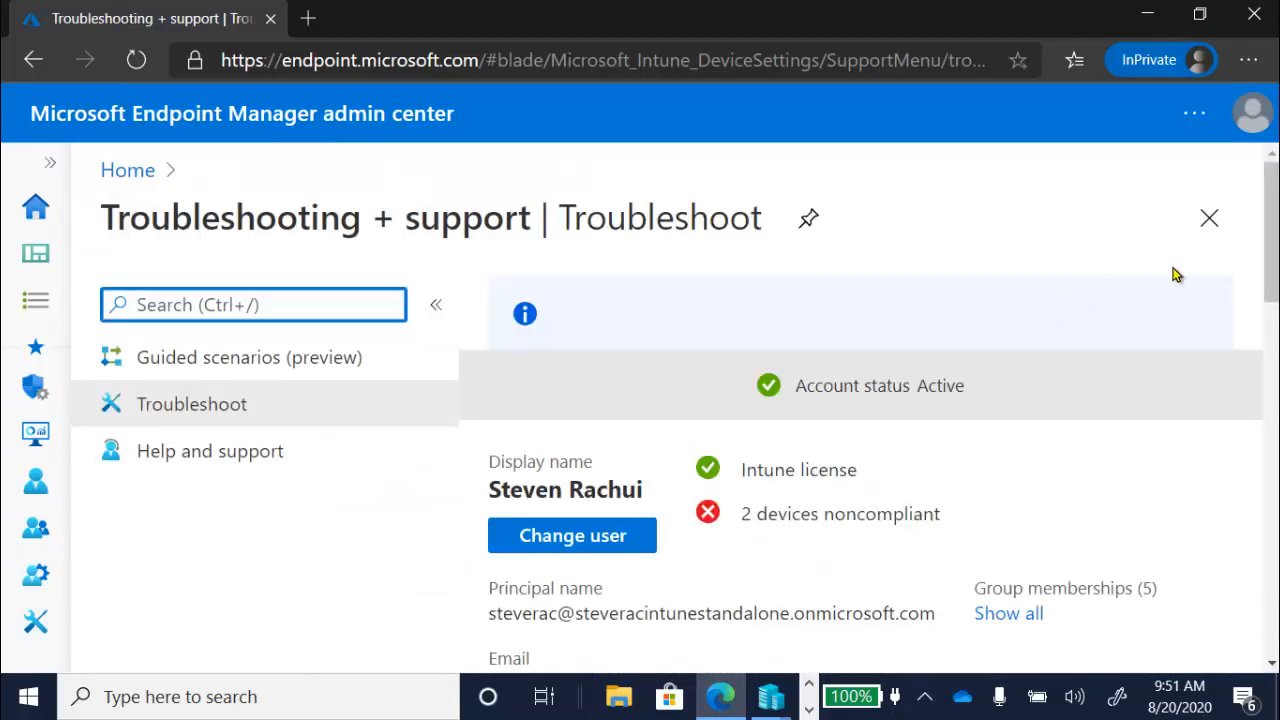
{"action": "left_click_drag", "start_coordinate": [1274, 244], "coordinate": [1276, 465]}
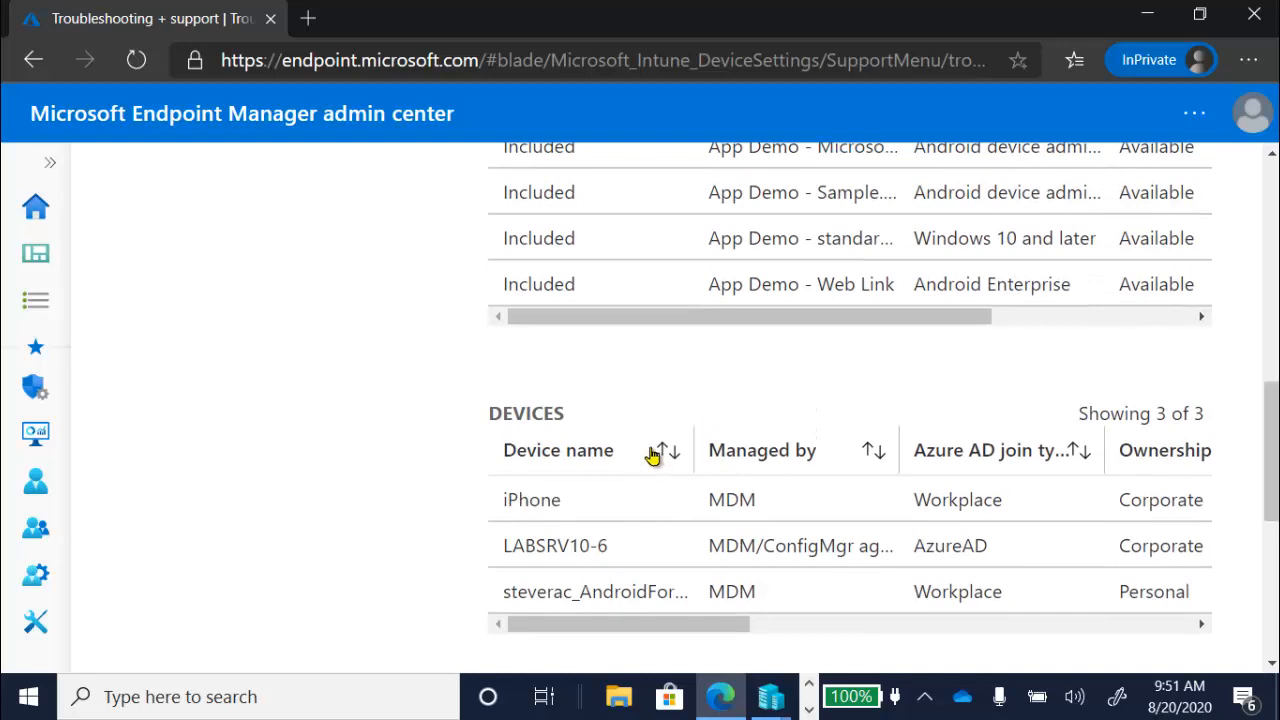
{"action": "left_click", "coordinate": [627, 514]}
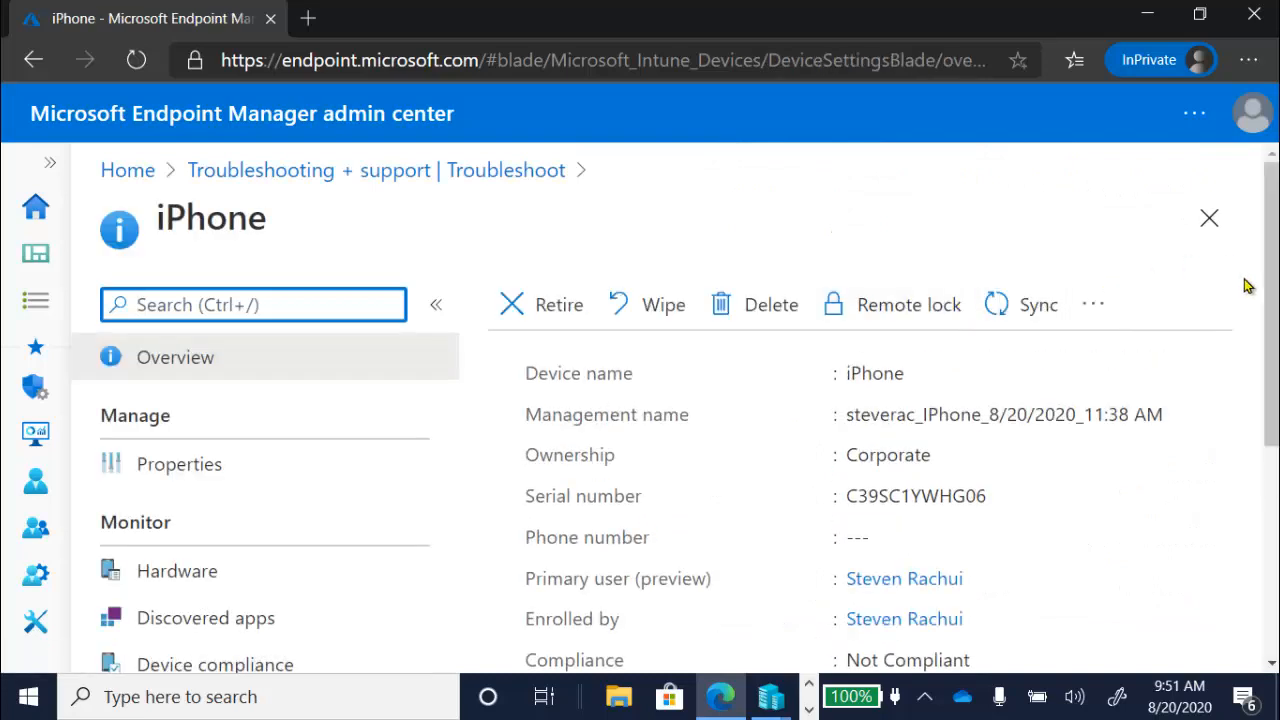
- Show the iPhone's device compliance and widen the Policy column so the full policy names can be read
{"action": "scroll", "coordinate": [1262, 300], "scroll_direction": "down", "scroll_amount": 3}
{"action": "scroll", "coordinate": [640, 410], "scroll_direction": "down", "scroll_amount": 2}
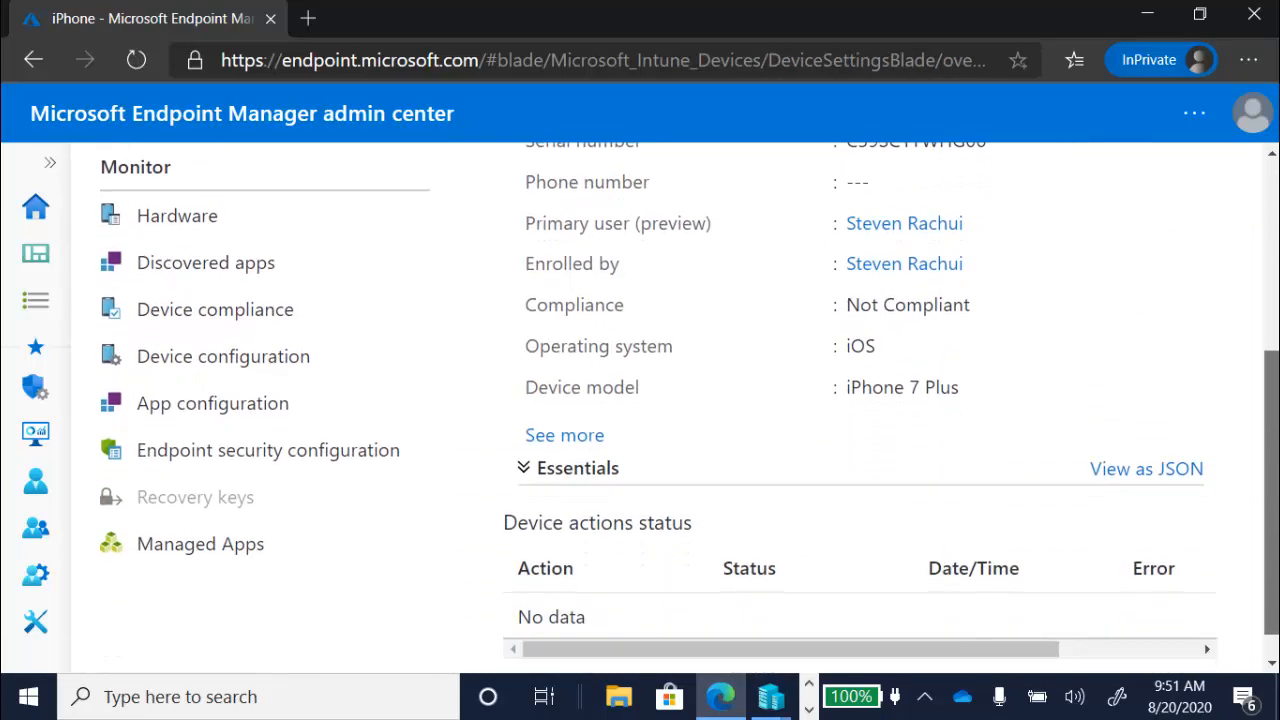
{"action": "left_click", "coordinate": [275, 305]}
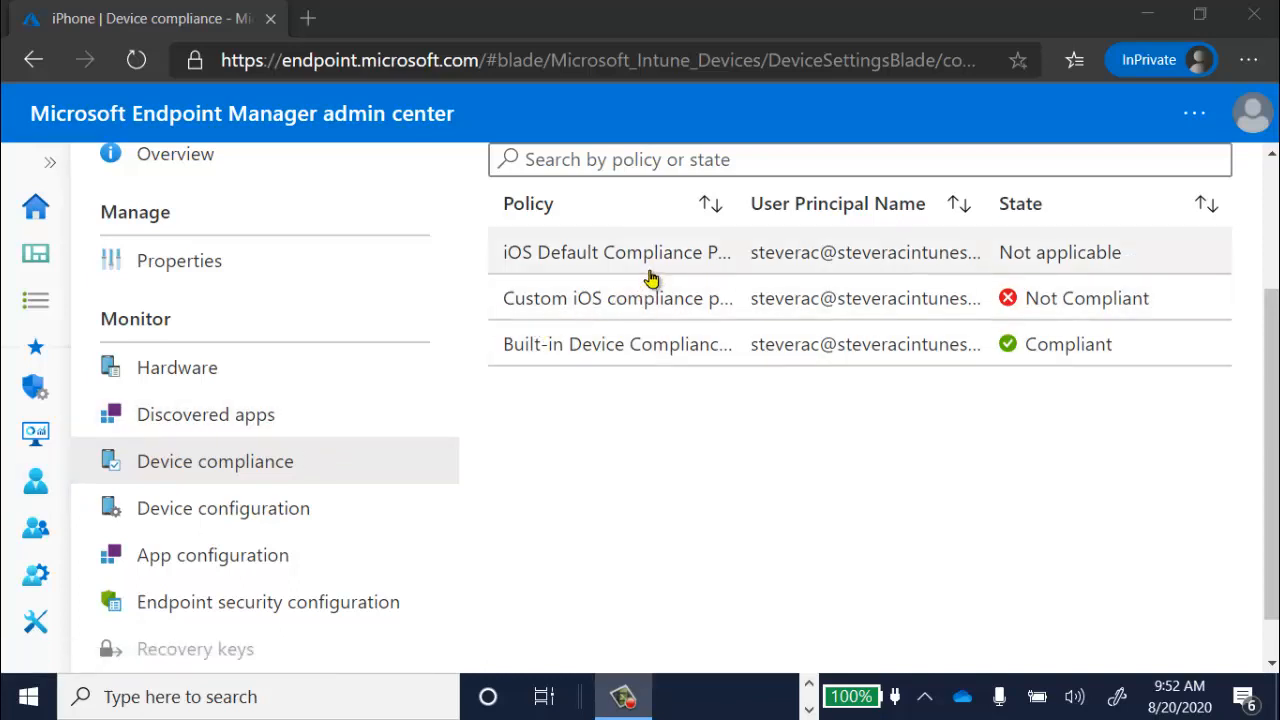
{"action": "left_click_drag", "start_coordinate": [740, 206], "coordinate": [930, 245]}
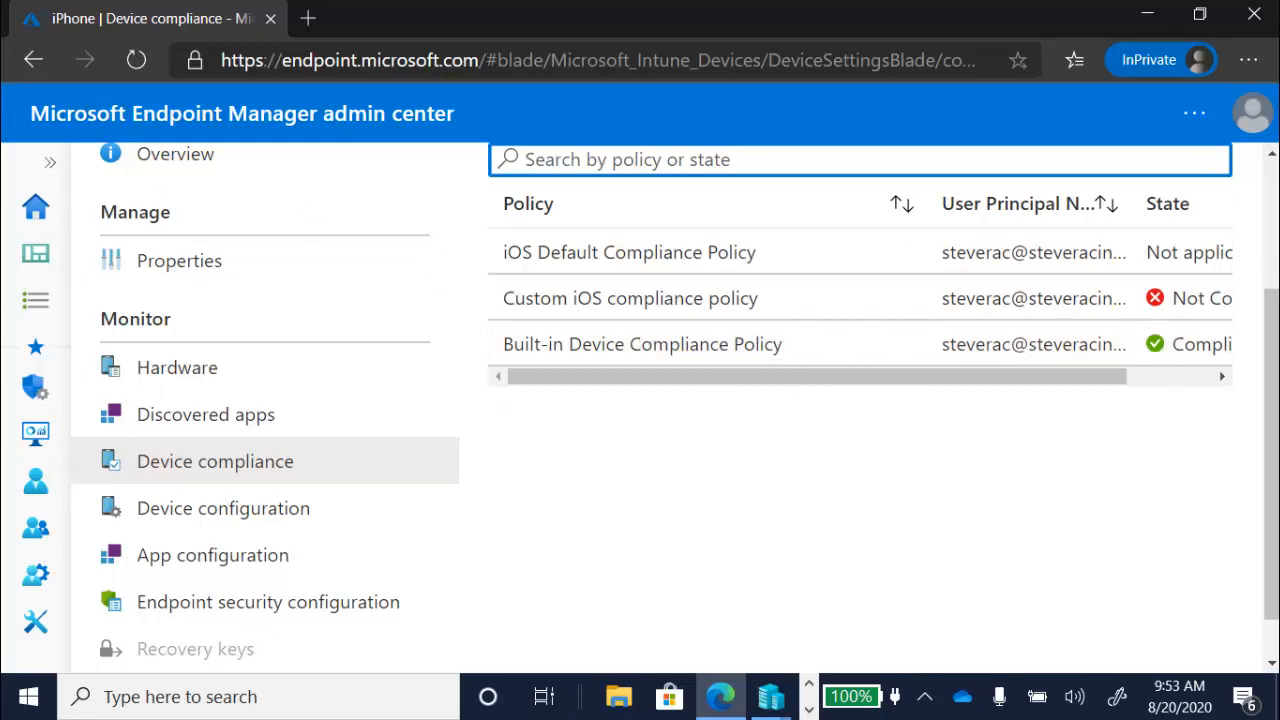
{"action": "key", "text": "F10"}
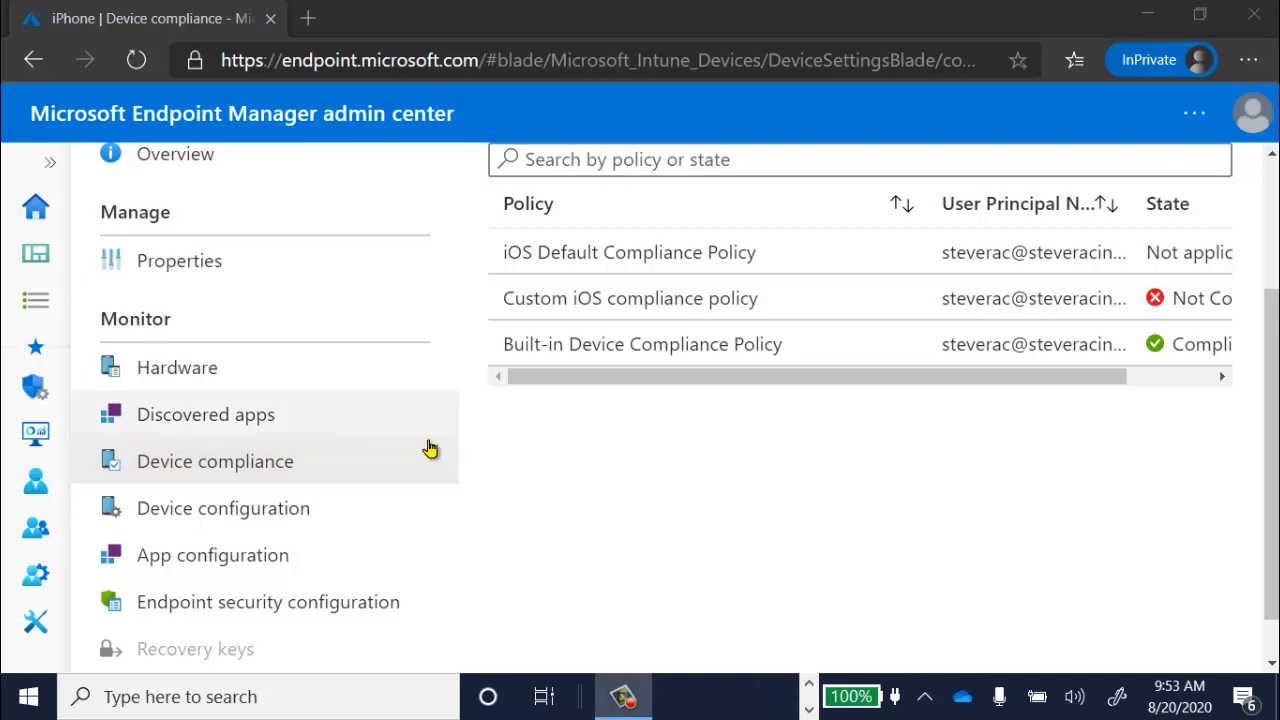
- Go to the Devices area and list the compliance policies for the iOS/iPadOS platform
{"action": "left_click", "coordinate": [52, 161]}
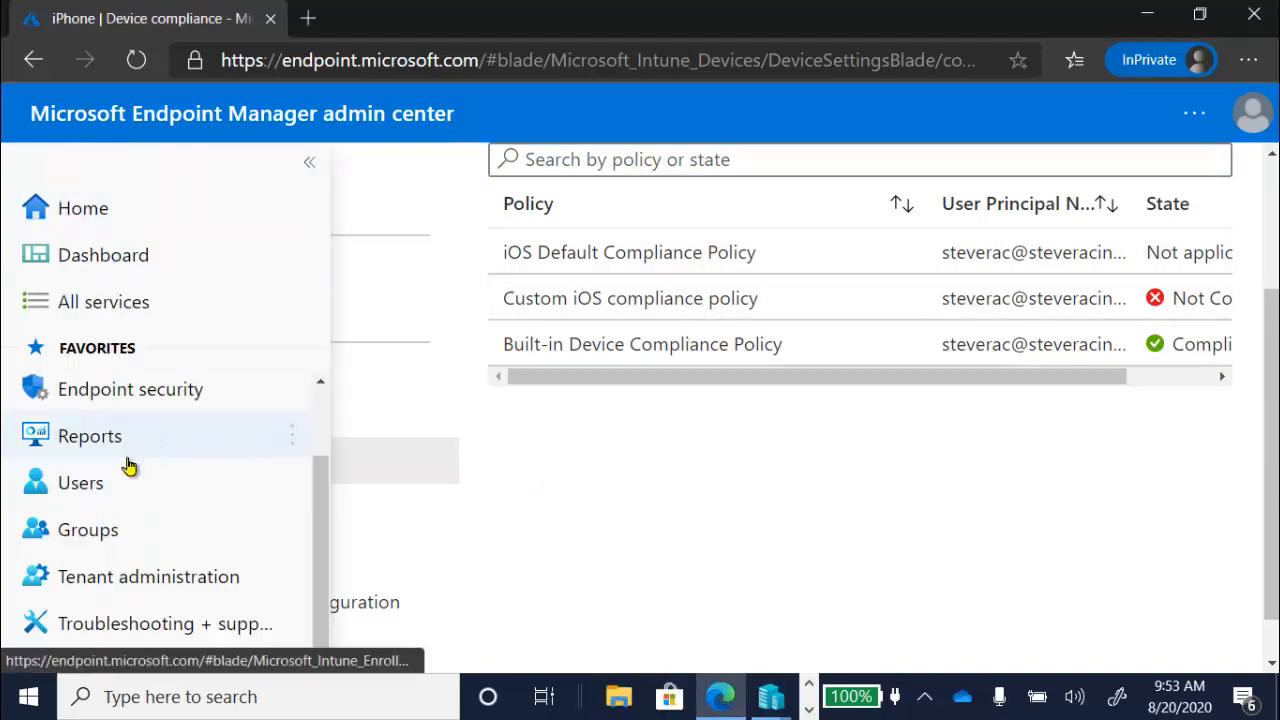
{"action": "left_click_drag", "start_coordinate": [326, 514], "coordinate": [334, 463]}
{"action": "left_click", "coordinate": [143, 395]}
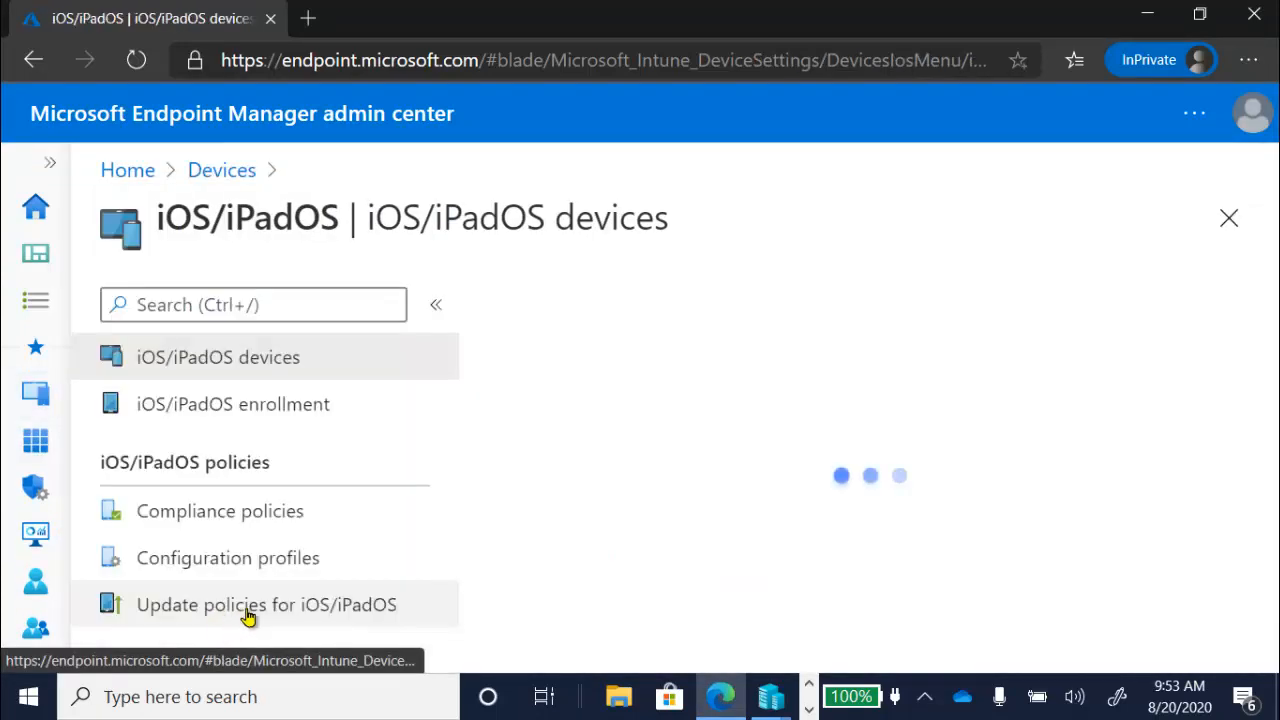
{"action": "left_click", "coordinate": [275, 520]}
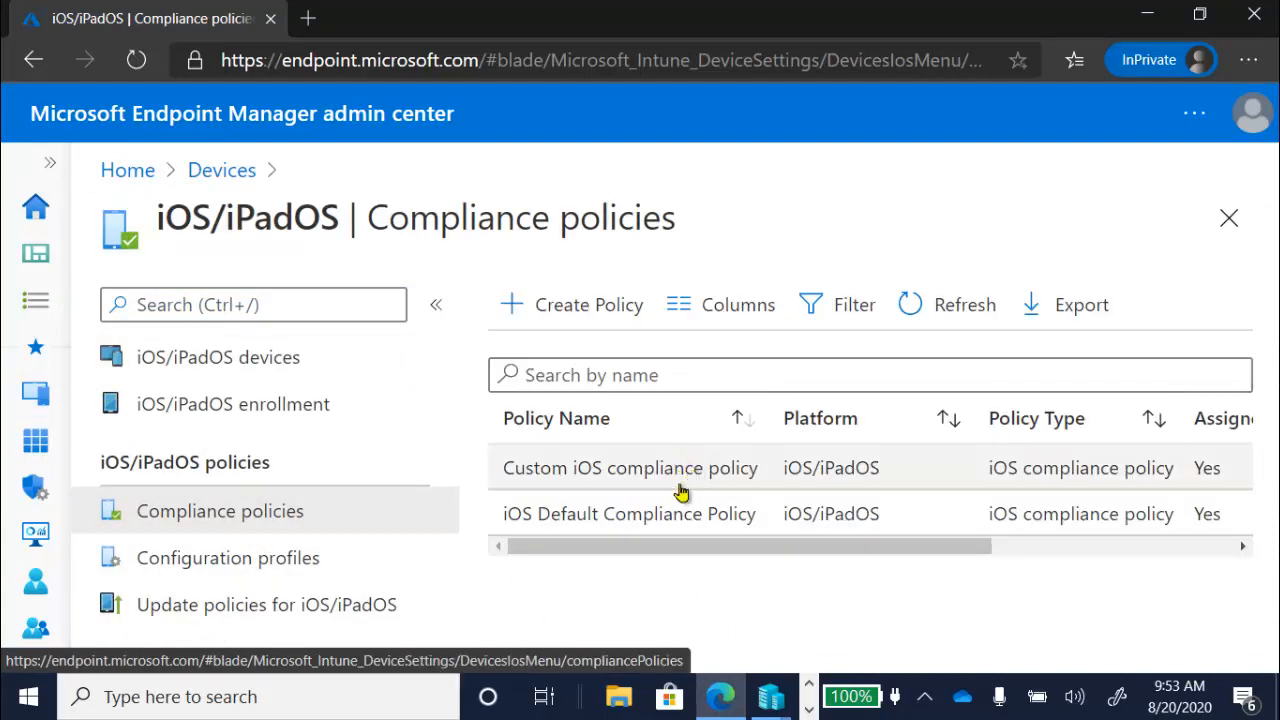
- Open the Compliance policy settings from the Devices overview, highlight "Built-in Device Compliance Policy" in the description and review the settings
{"action": "left_click", "coordinate": [214, 172]}
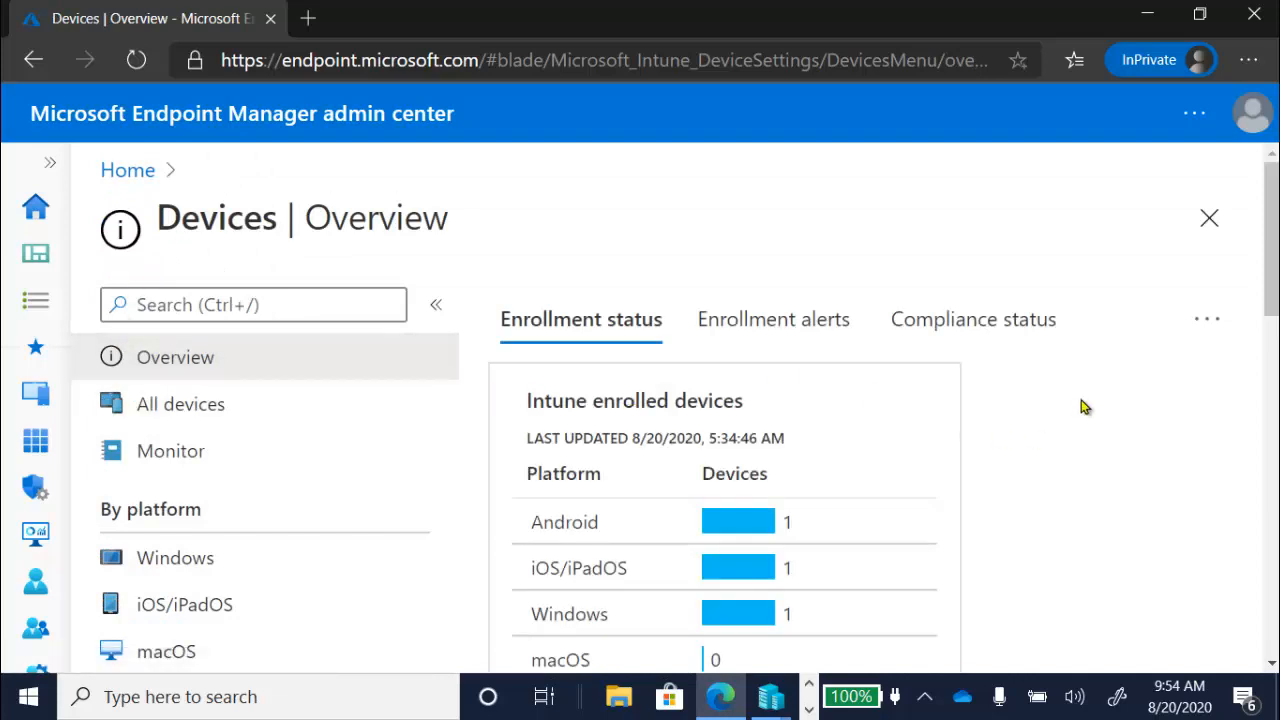
{"action": "left_click_drag", "start_coordinate": [1272, 294], "coordinate": [1272, 392]}
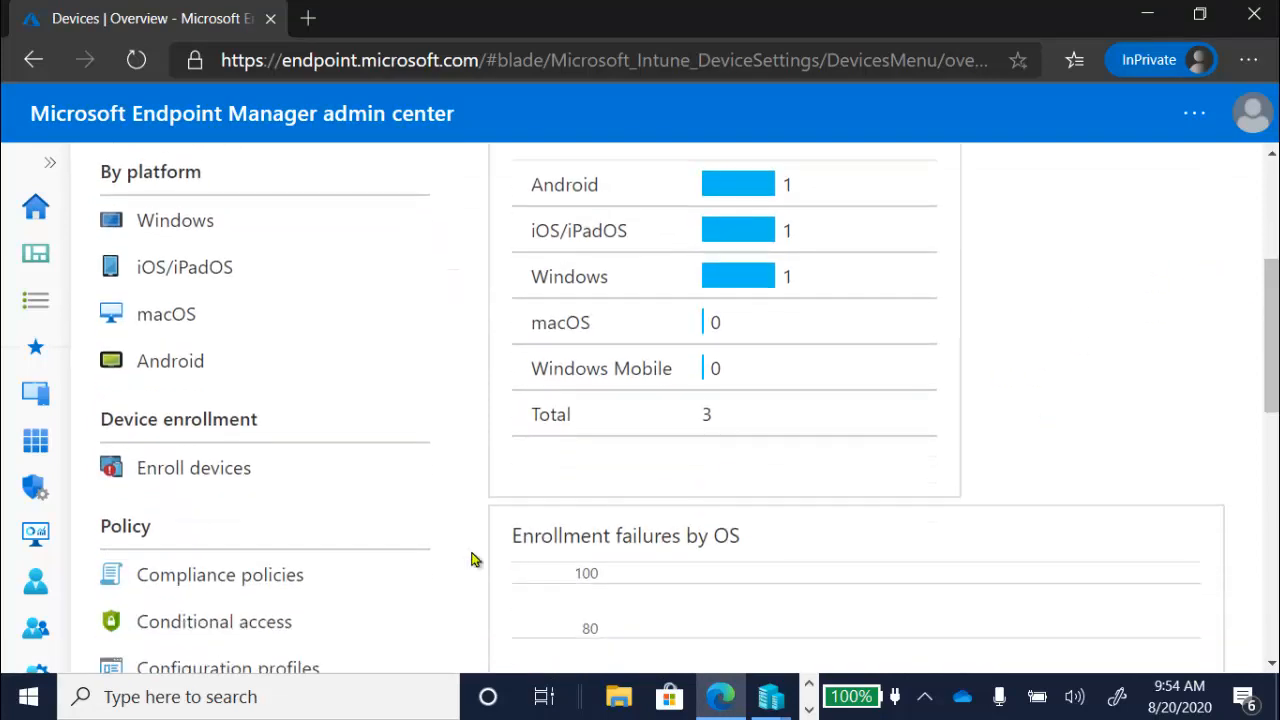
{"action": "left_click", "coordinate": [300, 592]}
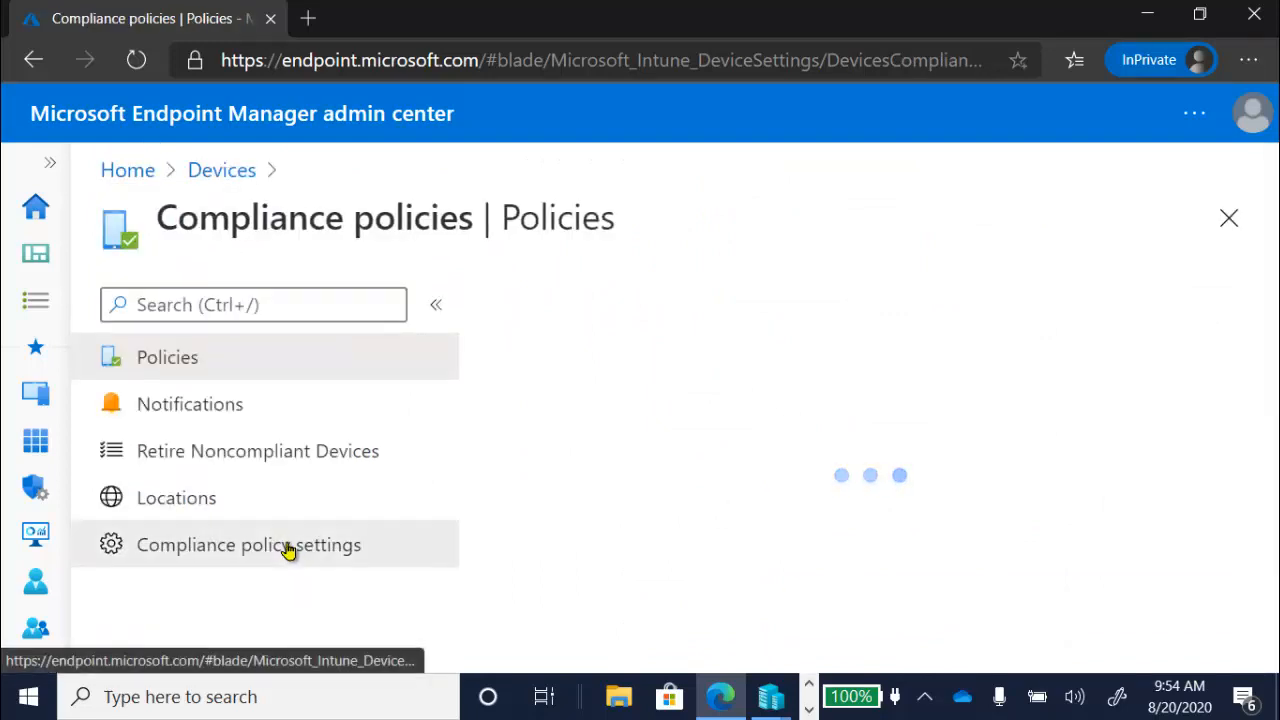
{"action": "left_click", "coordinate": [289, 549]}
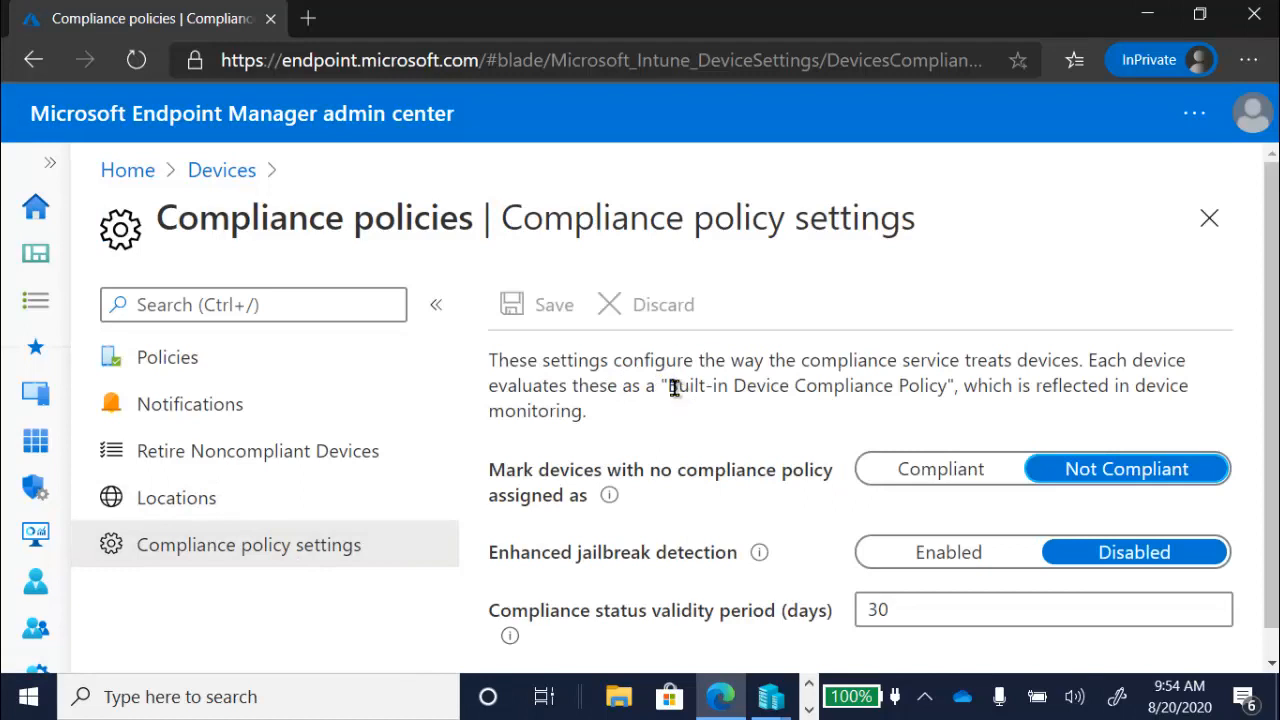
{"action": "left_click_drag", "start_coordinate": [668, 386], "coordinate": [941, 389]}
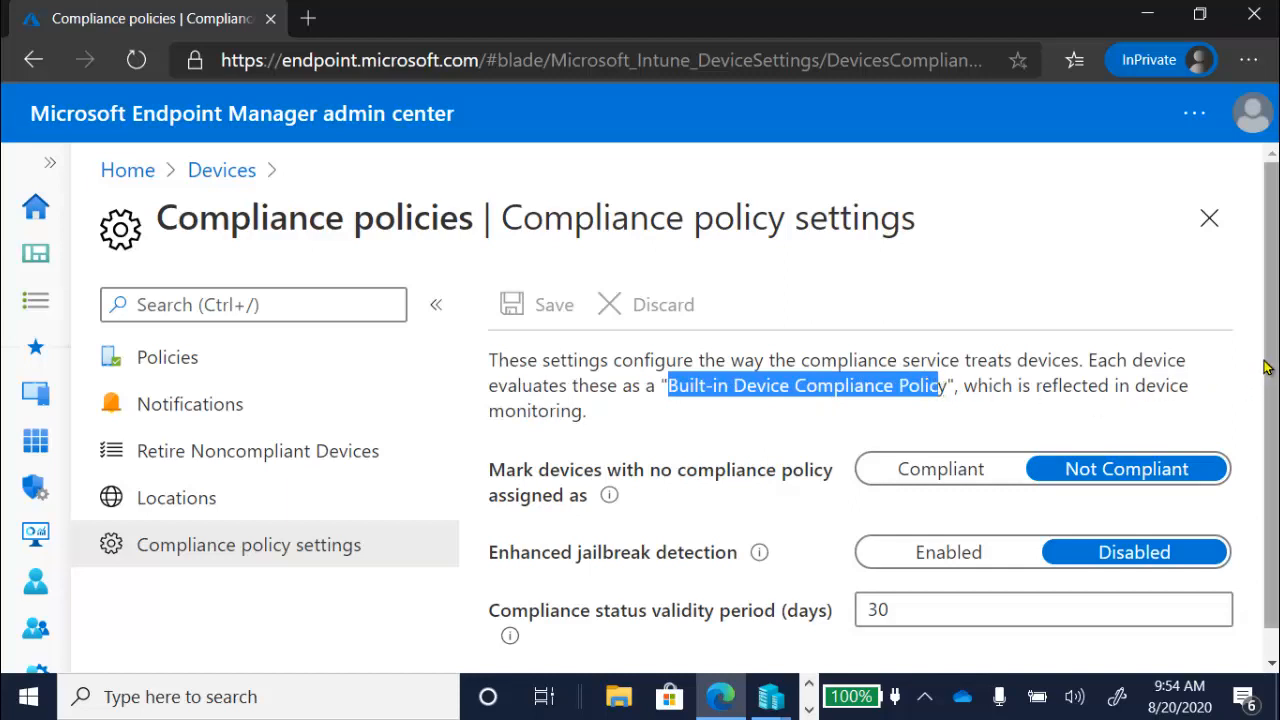
{"action": "scroll", "coordinate": [1263, 369], "scroll_direction": "down", "scroll_amount": 1}
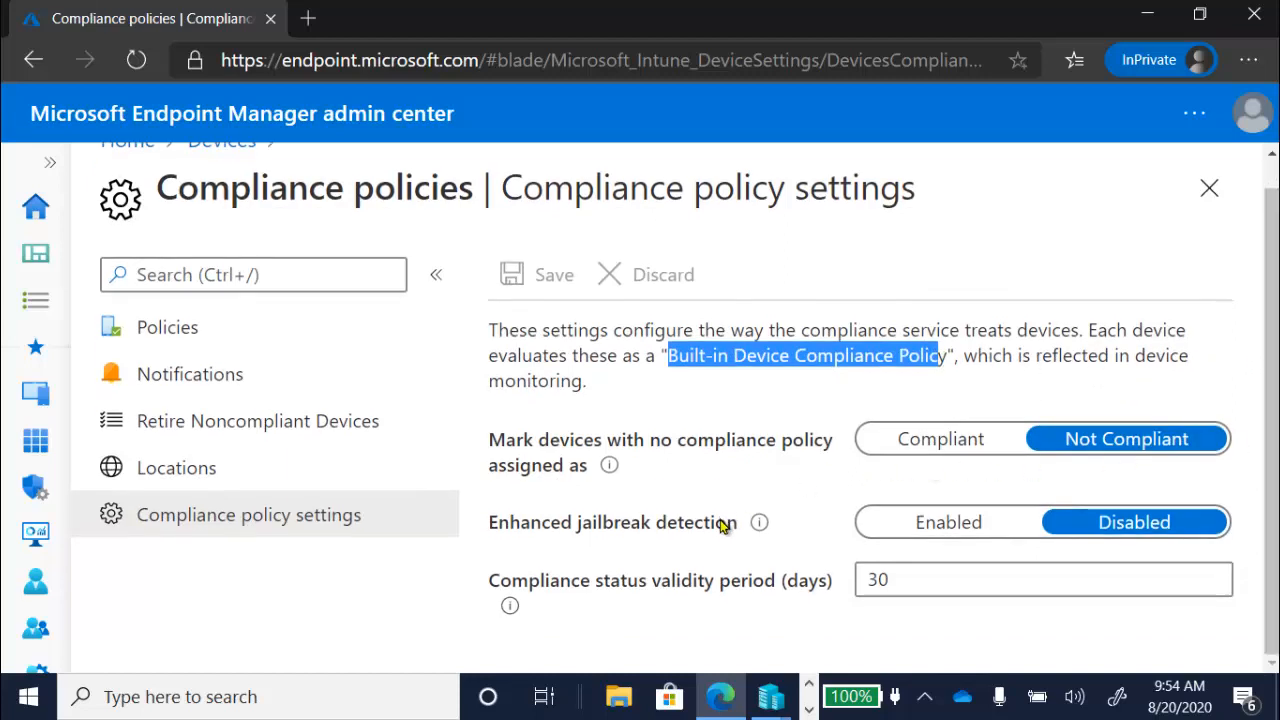